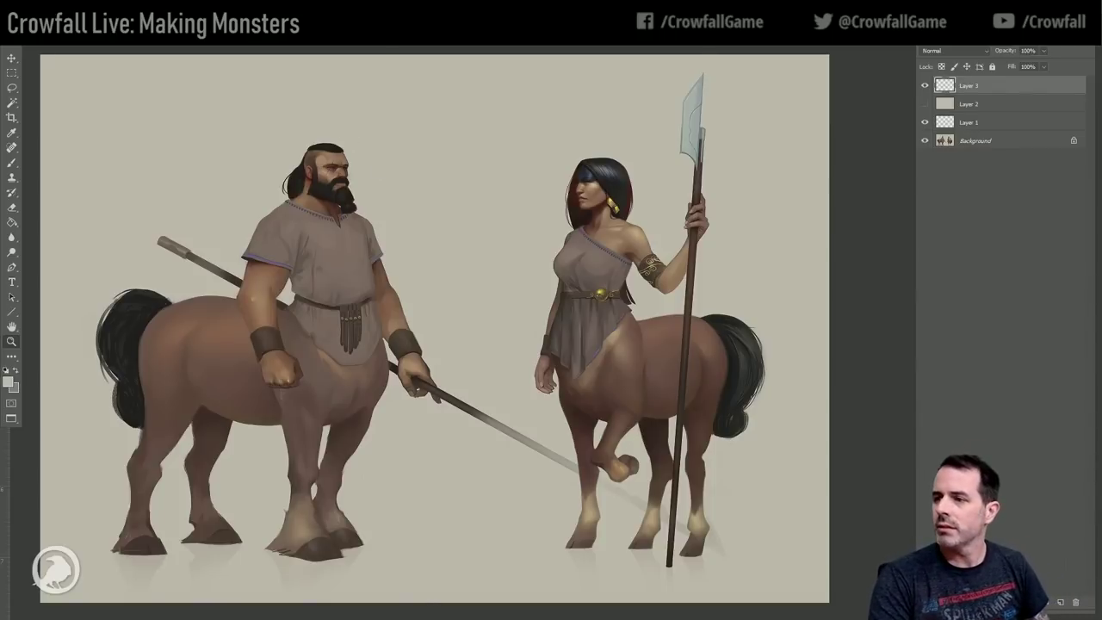
left_click_drag(494, 163, 510, 162)
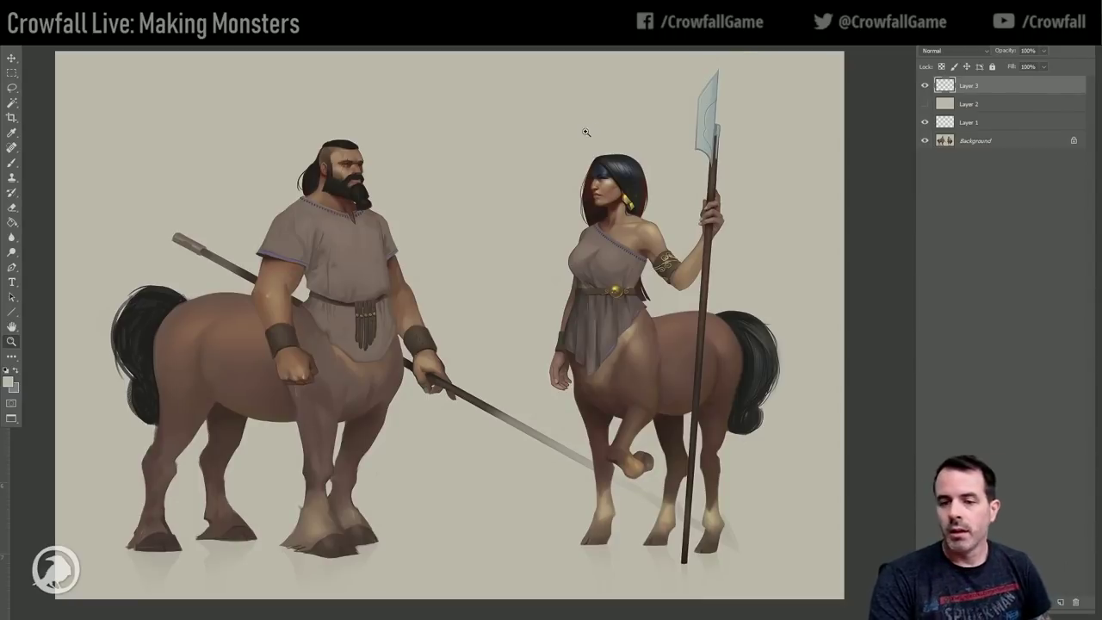
left_click_drag(403, 170, 401, 172)
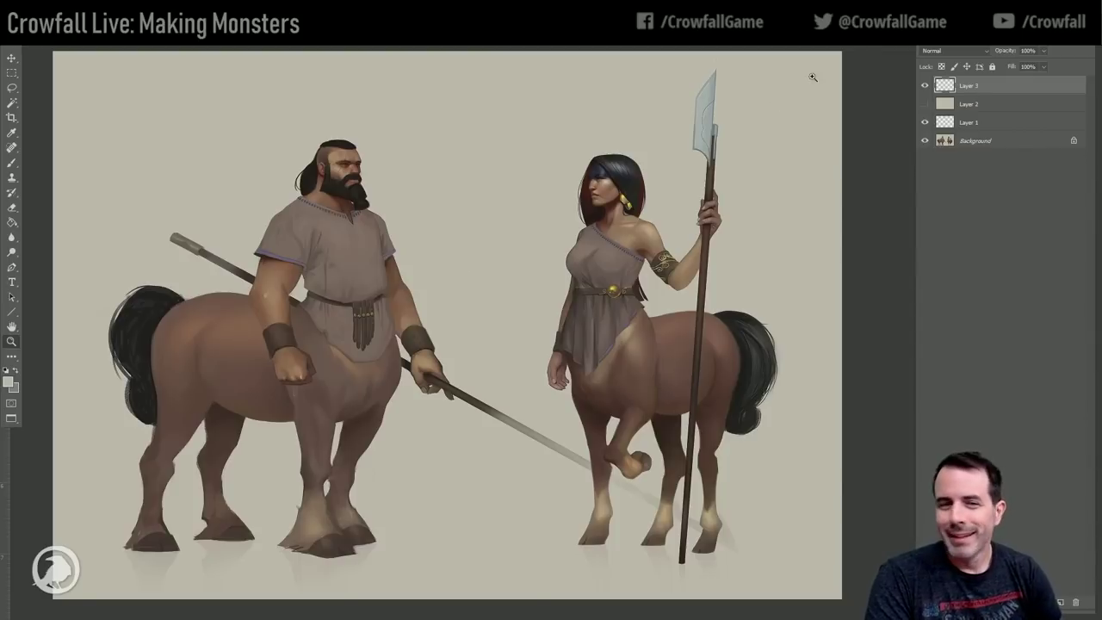
left_click(12, 72)
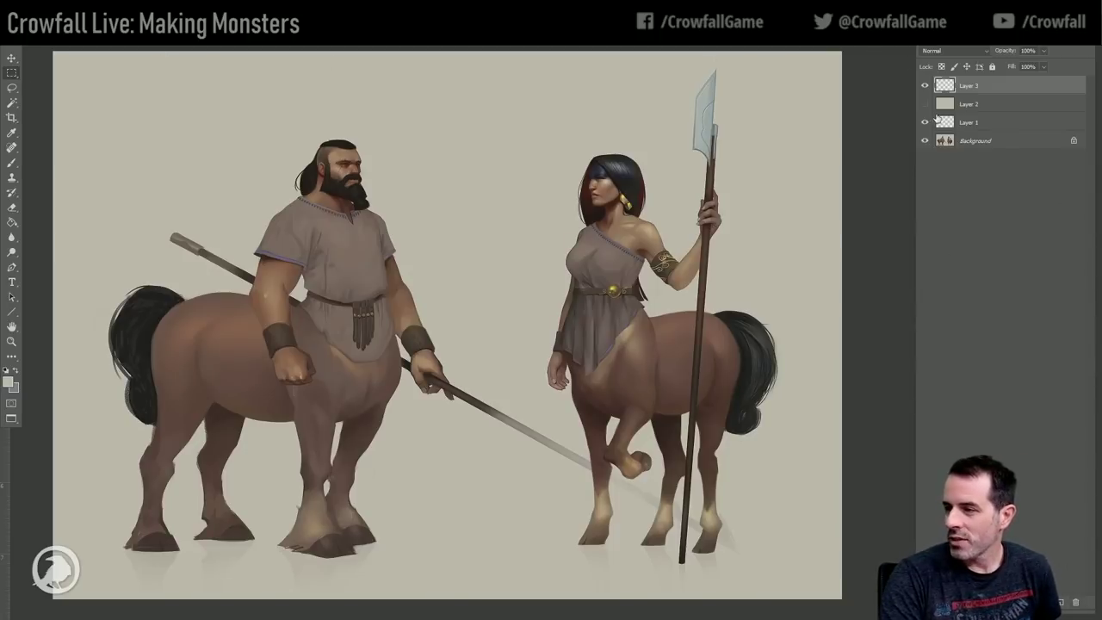
Make Layer 2 visible over the centaur painting and lower its opacity to 26%.
left_click(968, 105)
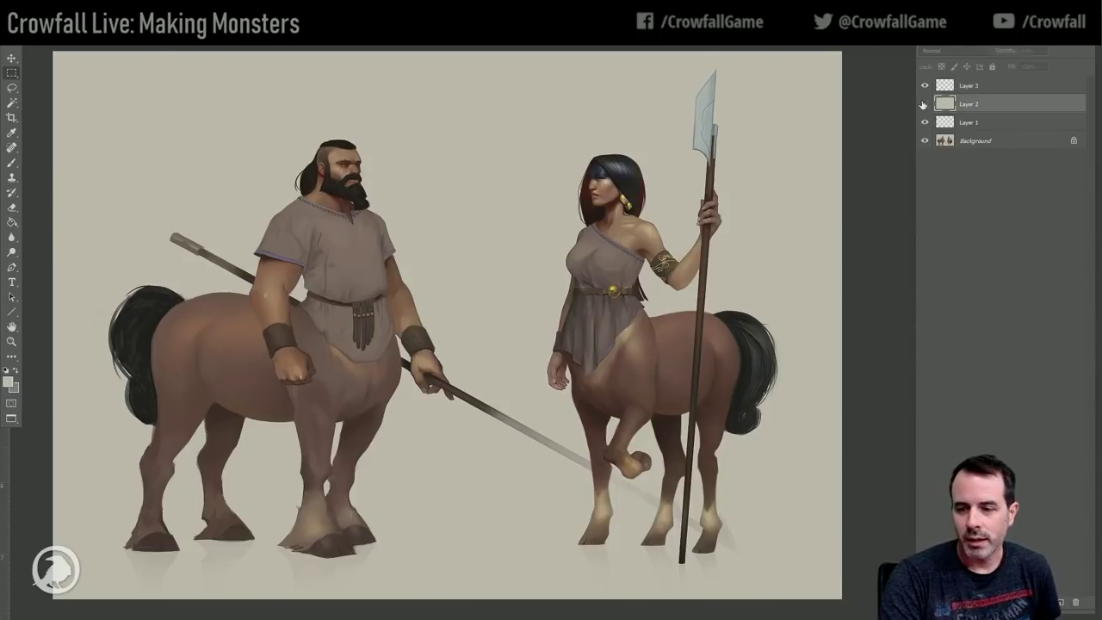
left_click(923, 104)
left_click_drag(585, 267, 533, 256)
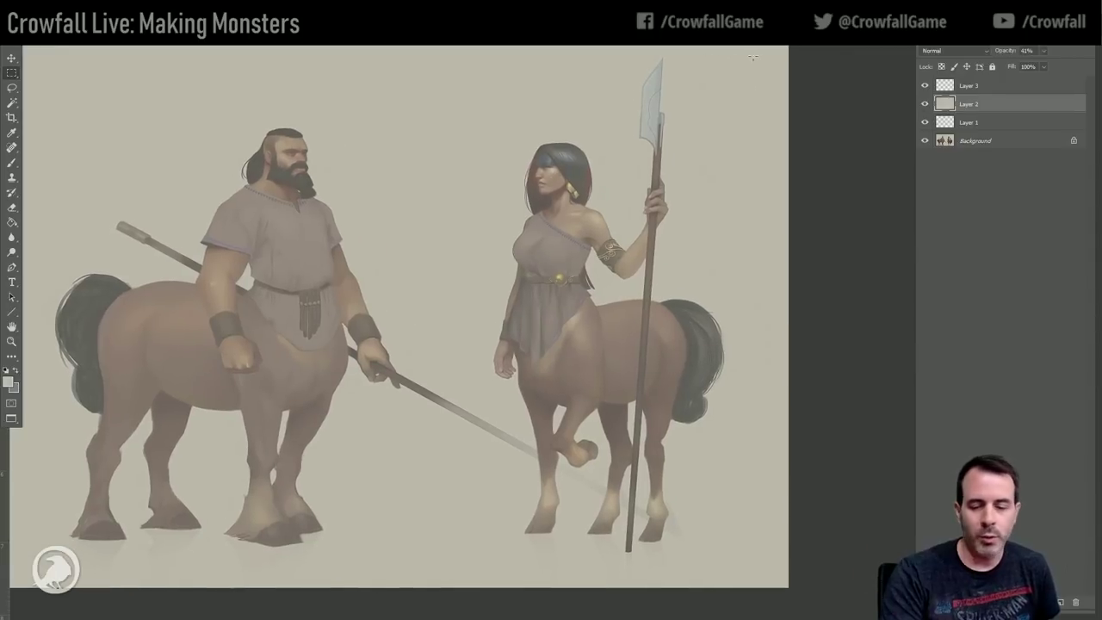
left_click(1044, 50)
mouse_move(1043, 68)
left_mouse_down()
mouse_move(1076, 66)
mouse_move(1037, 65)
left_mouse_up()
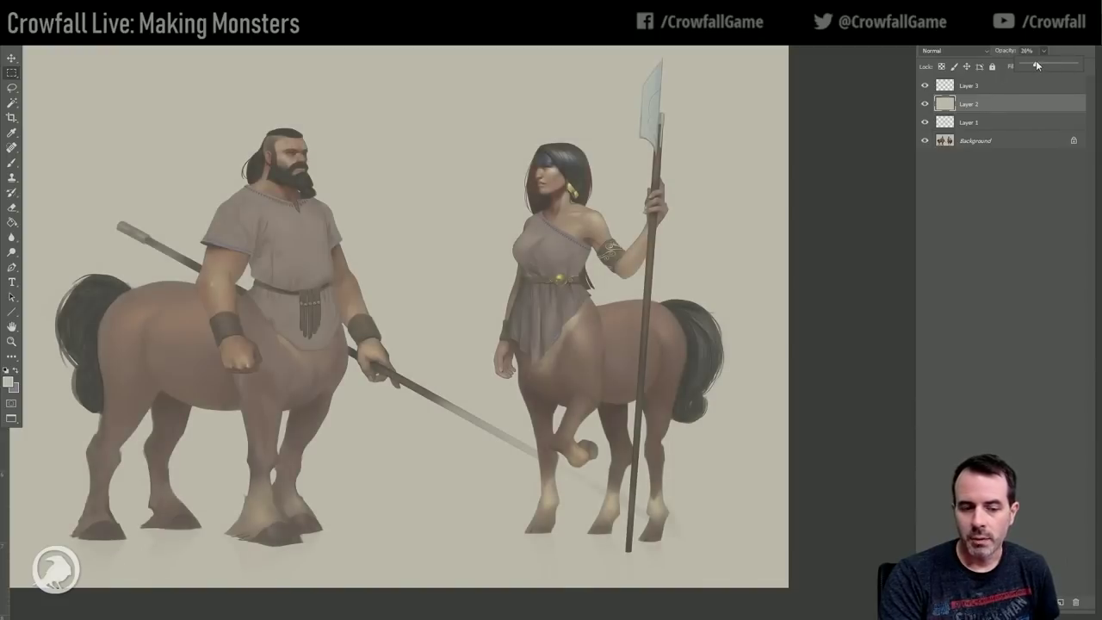
Choose the DG_MAIN brush from the Davegrecoart_Brushes set for sketching over the centaurs.
left_click(11, 340)
left_click_drag(294, 180, 389, 204)
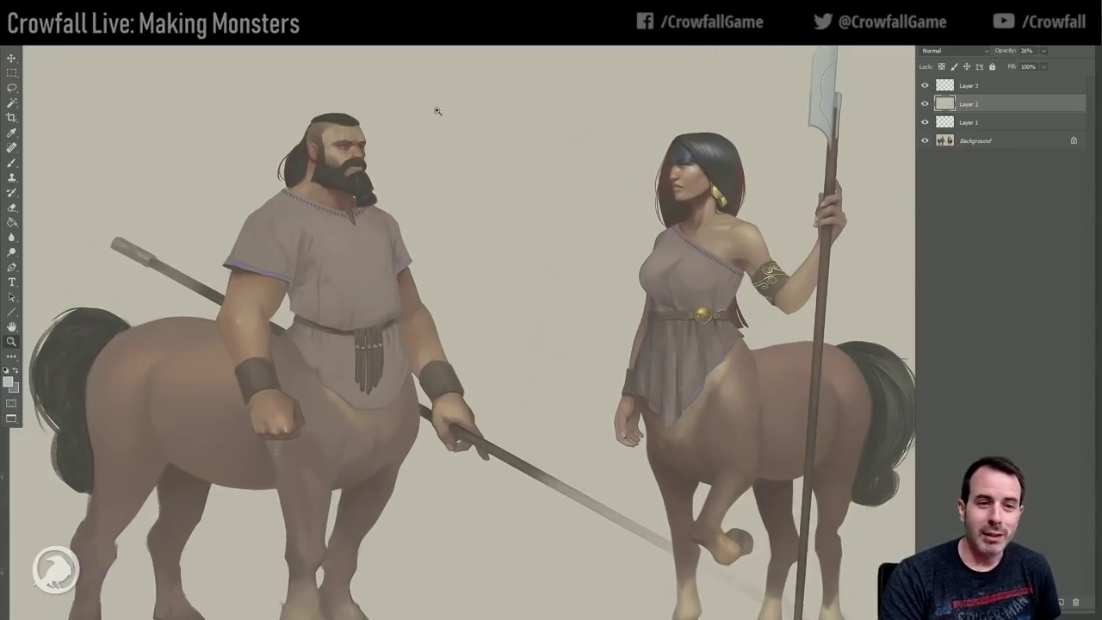
left_click_drag(267, 224, 296, 221)
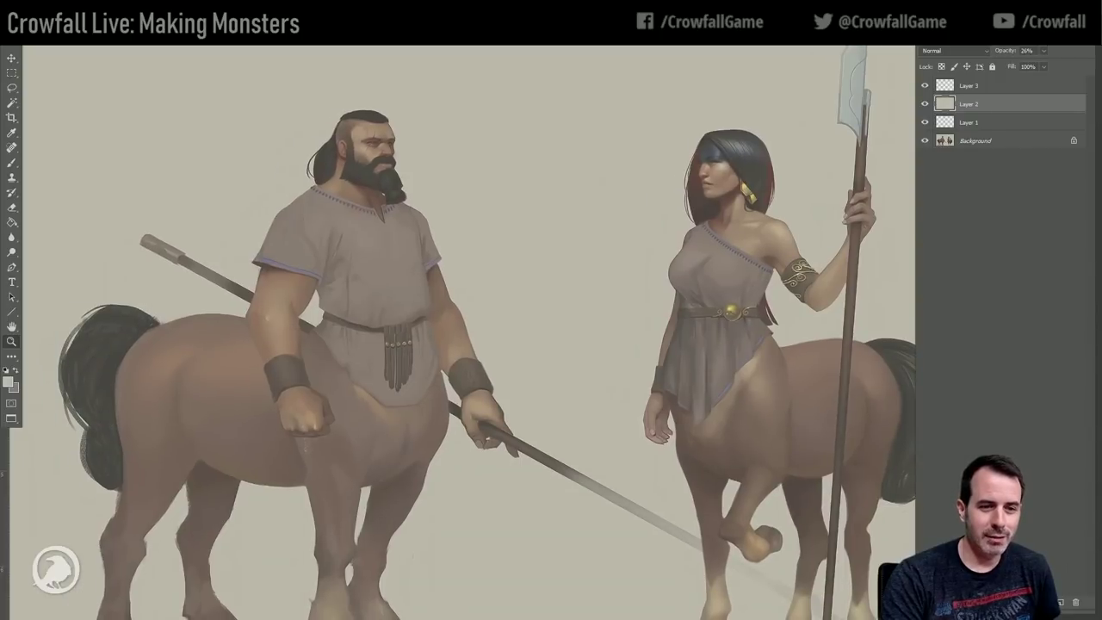
left_click(12, 163)
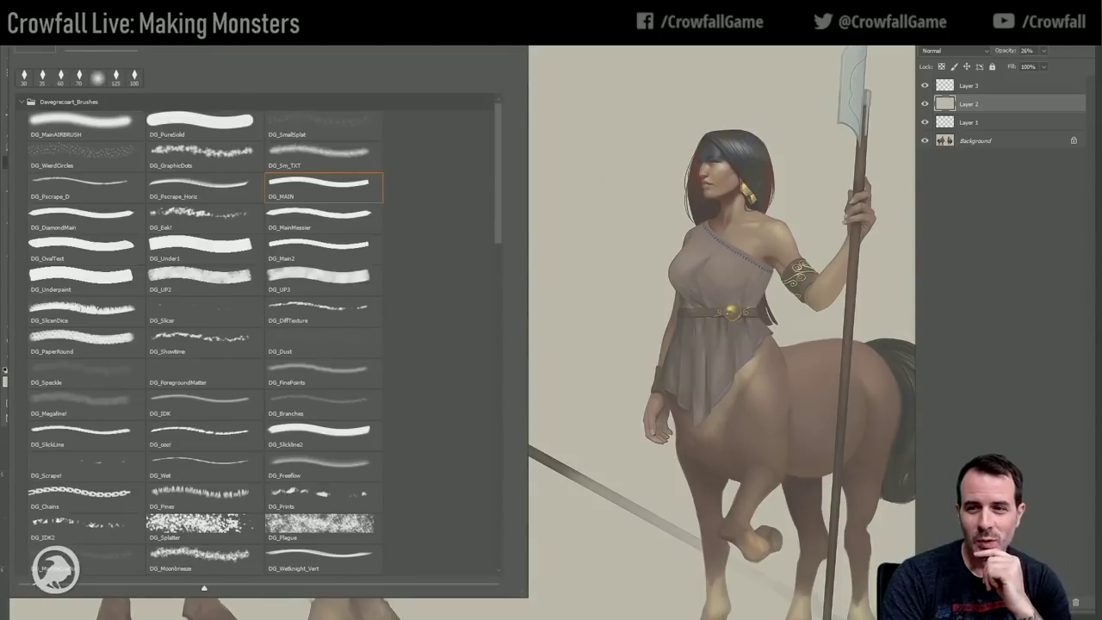
double_click(290, 189)
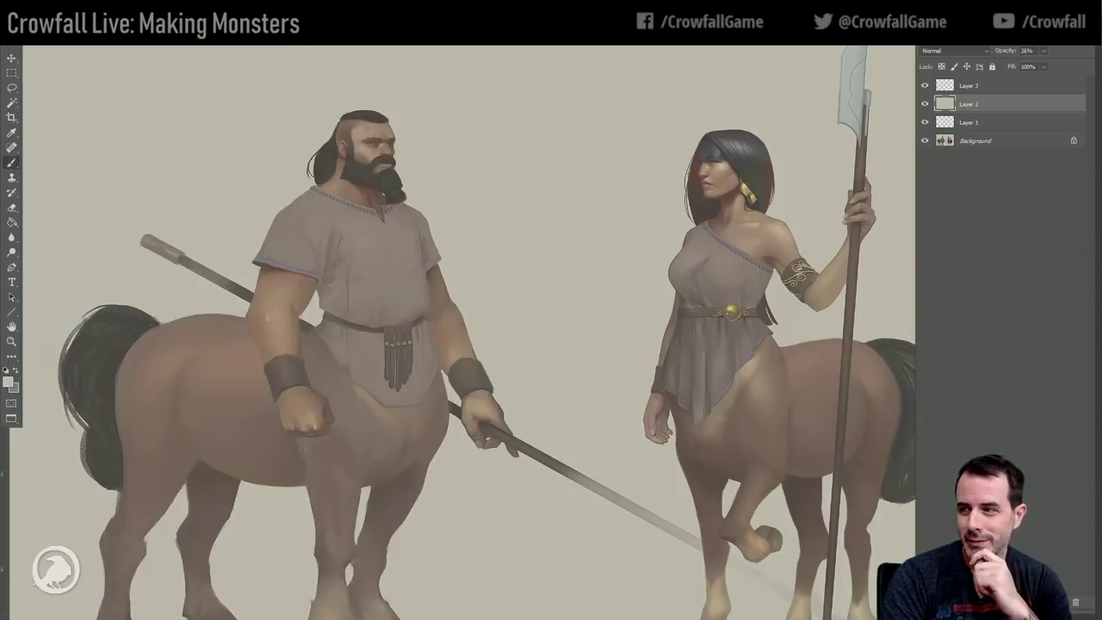
Make Layer 3 the active layer and set the foreground color to black (000000) for the brush.
left_click(1003, 87)
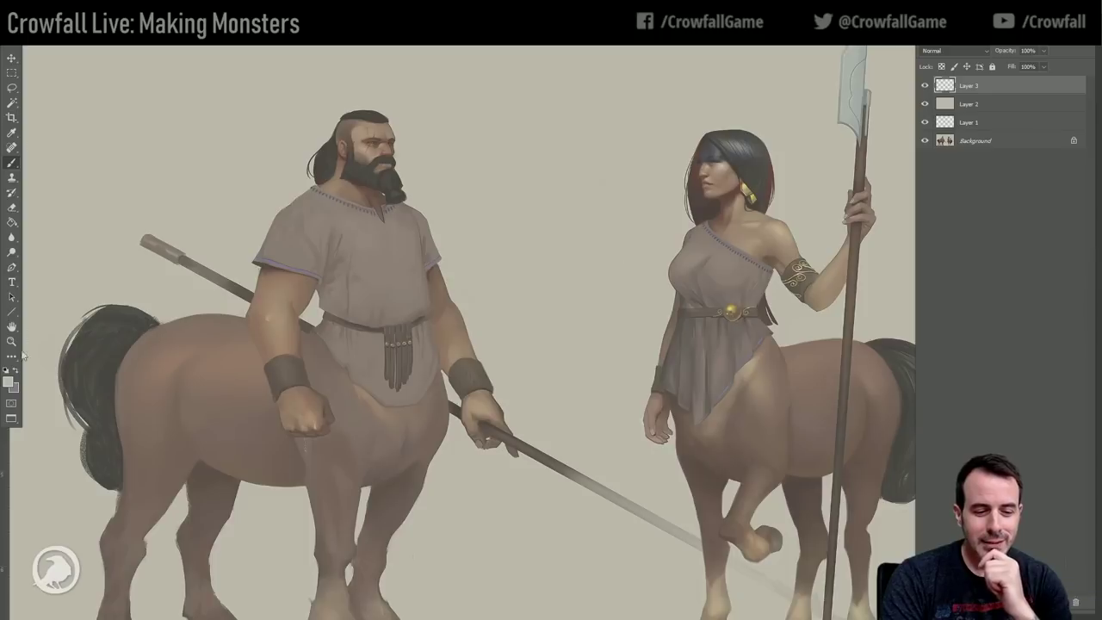
left_click(9, 381)
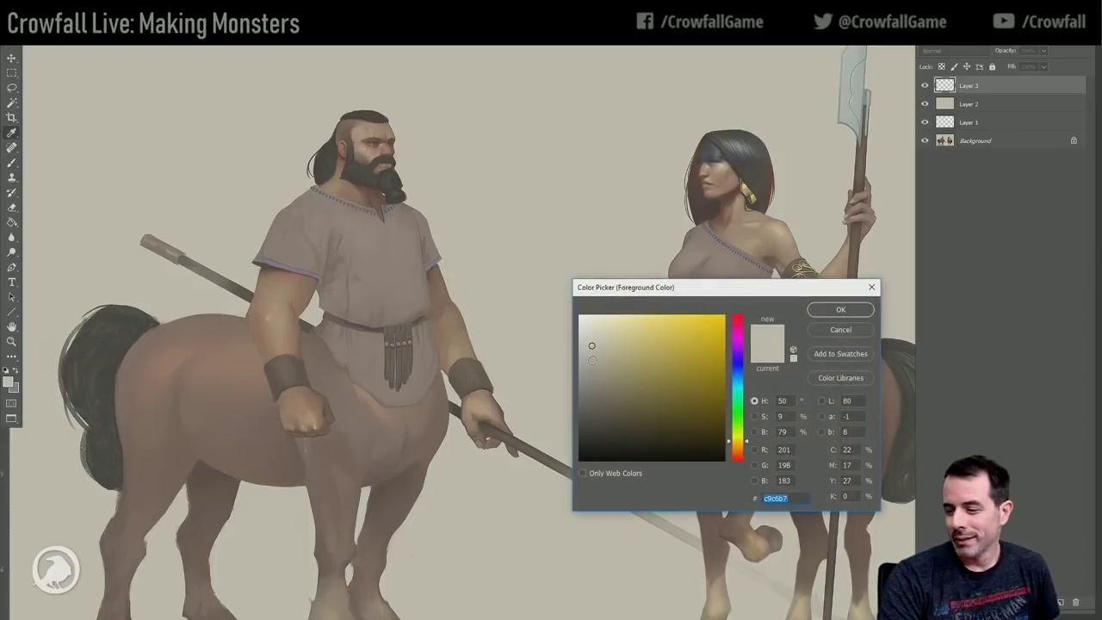
left_click(736, 397)
mouse_move(622, 422)
left_mouse_down()
mouse_move(642, 416)
mouse_move(627, 441)
mouse_move(646, 472)
mouse_move(676, 478)
left_mouse_up()
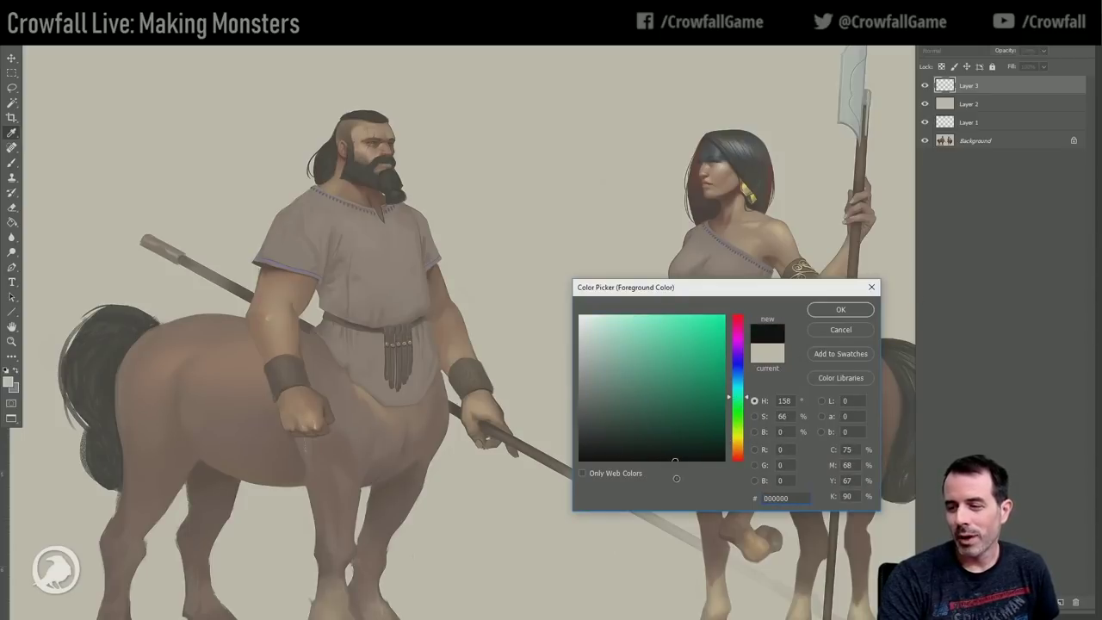
left_click(840, 310)
key("b")
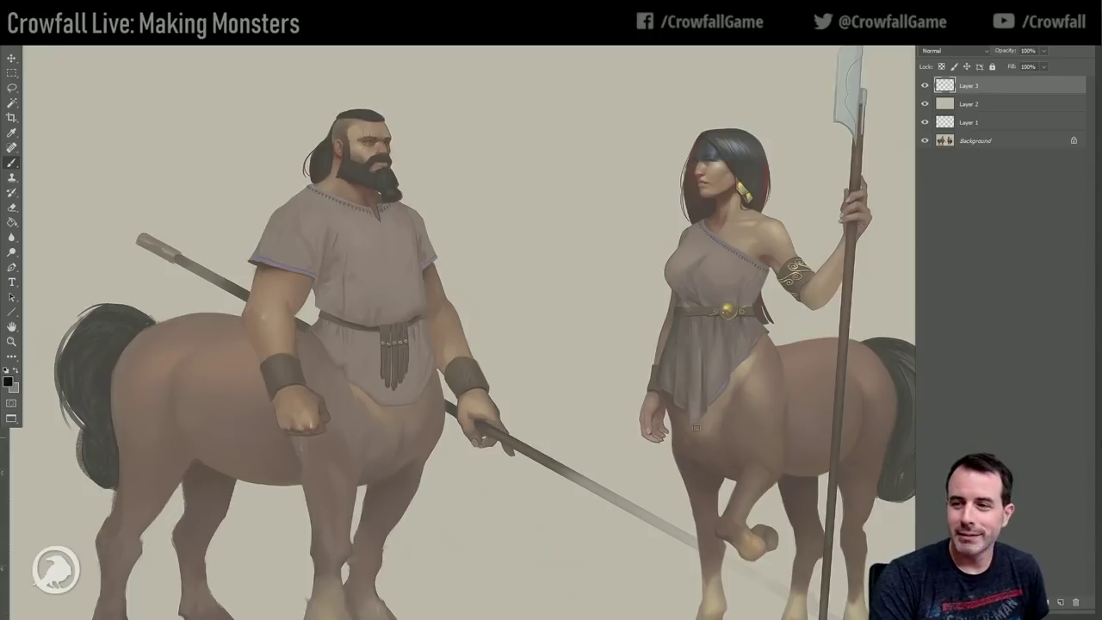
Sketch black contour lines over the male centaur's near shoulder, armpit and arm, down to the wrist cuff.
left_click(11, 341)
left_click(370, 137)
mouse_move(354, 221)
left_mouse_down()
mouse_move(364, 169)
mouse_move(366, 218)
left_mouse_up()
left_click(12, 73)
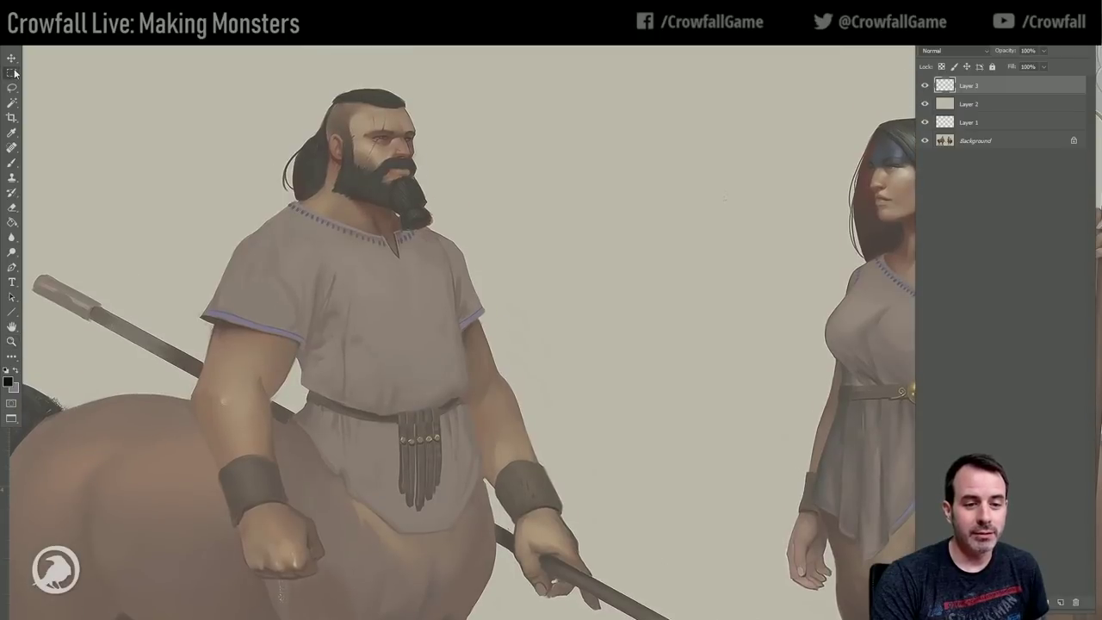
left_click(12, 163)
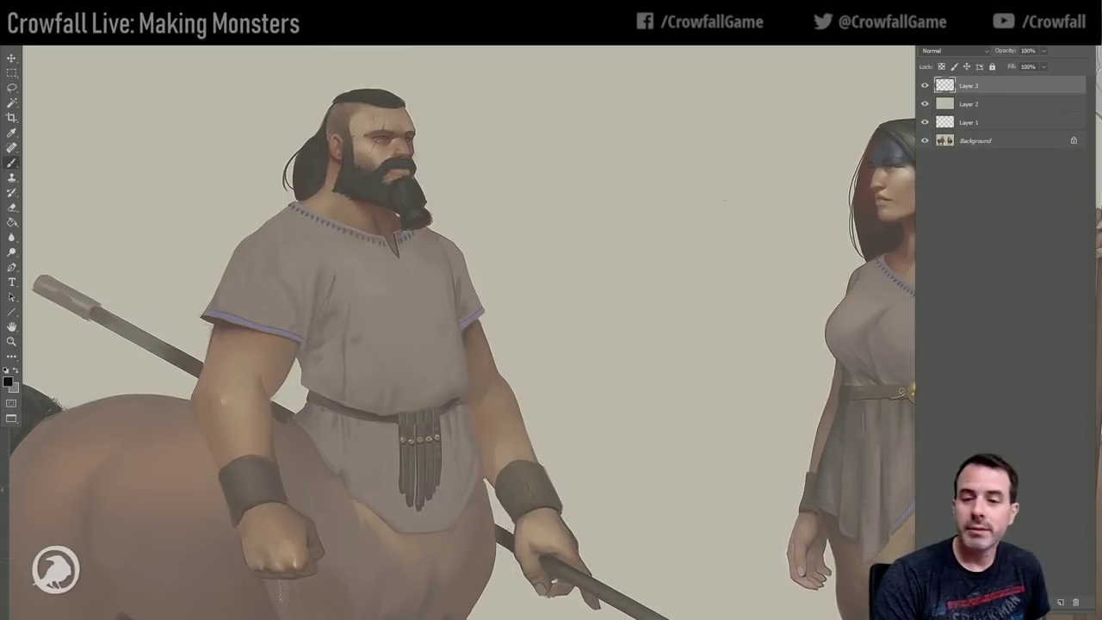
left_click_drag(434, 328, 435, 316)
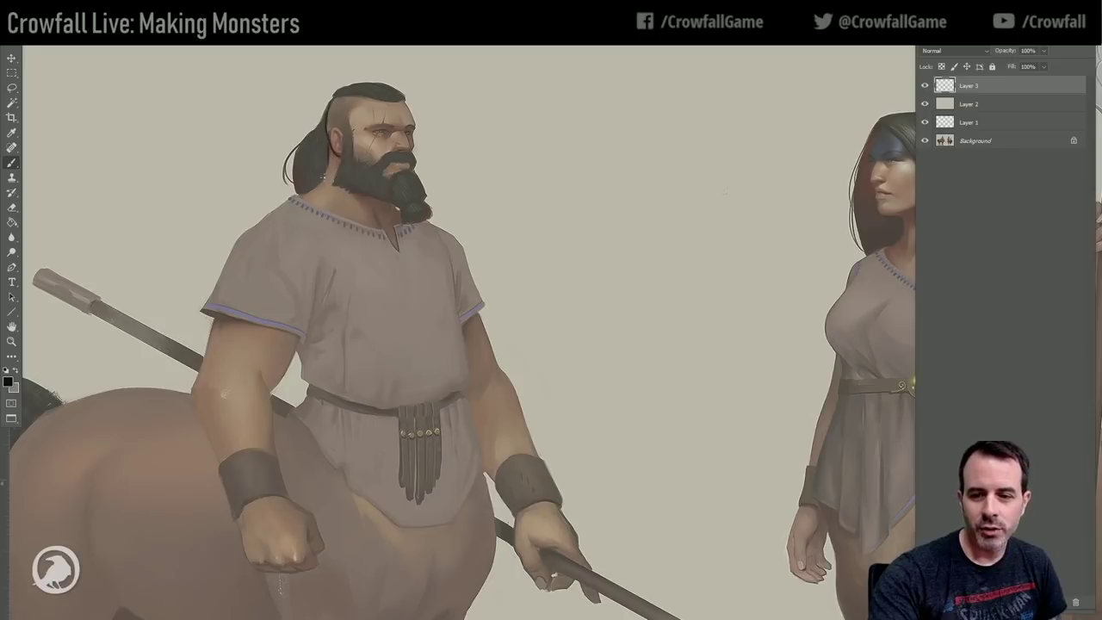
mouse_move(297, 198)
left_mouse_down()
mouse_move(262, 220)
mouse_move(246, 264)
left_mouse_up()
left_click_drag(327, 264, 290, 286)
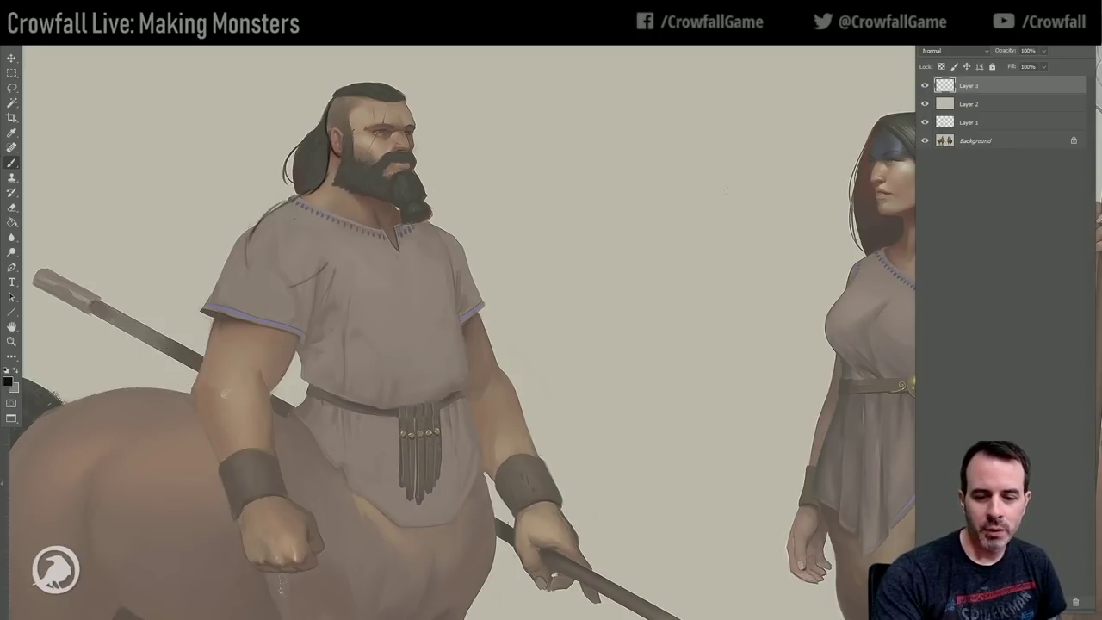
left_click_drag(245, 250, 205, 351)
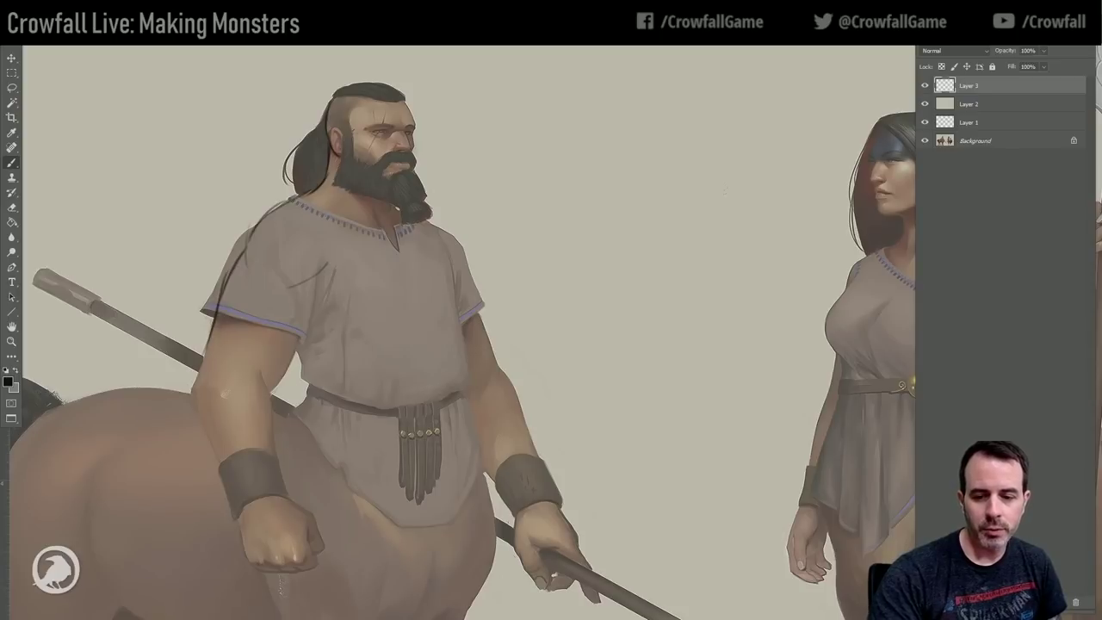
mouse_move(321, 304)
left_mouse_down()
mouse_move(331, 291)
mouse_move(301, 295)
mouse_move(305, 334)
mouse_move(267, 391)
mouse_move(269, 451)
left_mouse_up()
left_click_drag(191, 377, 223, 482)
left_click_drag(274, 433, 293, 510)
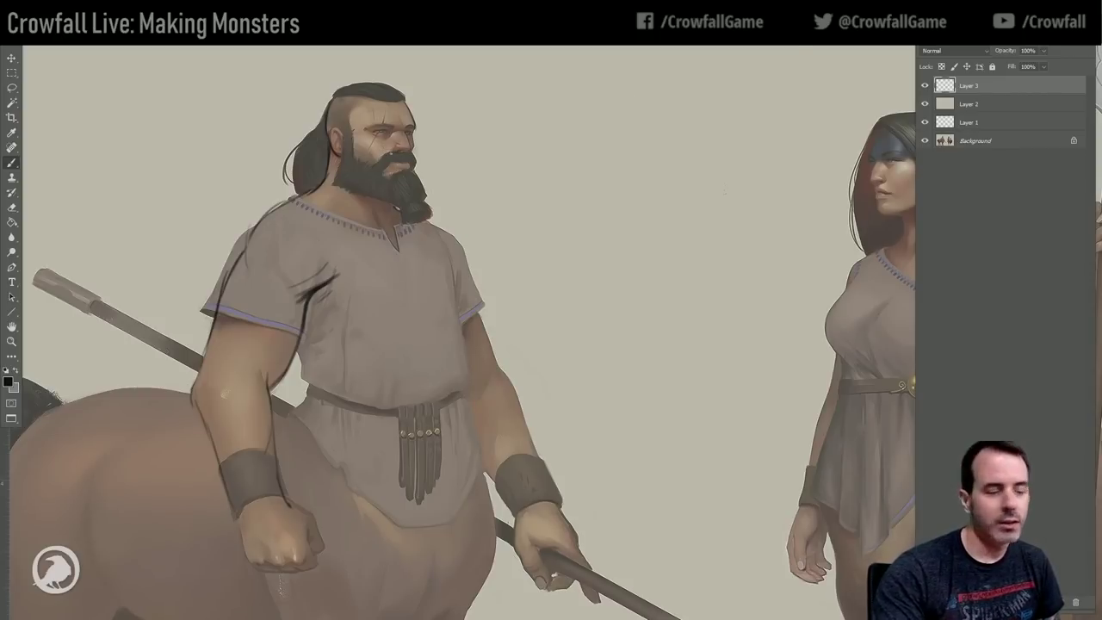
Draw a curled moustache and a longer, fuller beard on the male centaur, and rework the lines of his hair and ponytail.
mouse_move(369, 157)
left_mouse_down()
mouse_move(360, 166)
mouse_move(373, 172)
mouse_move(416, 170)
left_mouse_up()
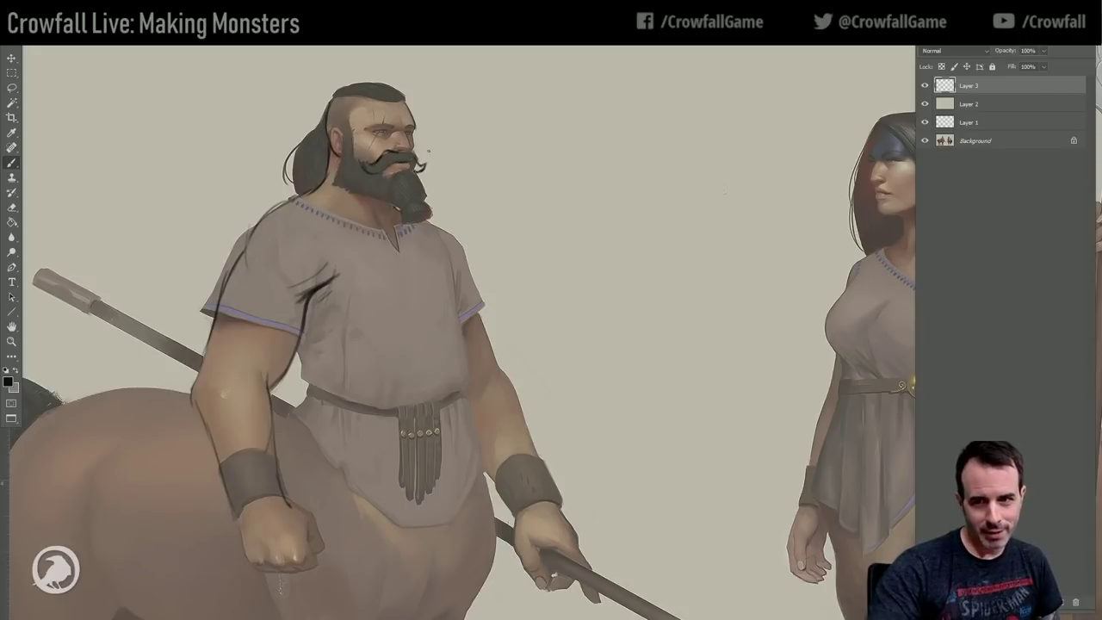
mouse_move(342, 129)
left_mouse_down()
mouse_move(340, 188)
mouse_move(387, 234)
left_mouse_up()
left_click_drag(433, 177, 427, 224)
mouse_move(353, 214)
left_mouse_down()
mouse_move(408, 240)
mouse_move(438, 215)
left_mouse_up()
left_click_drag(422, 176, 431, 226)
left_click_drag(341, 188, 342, 206)
left_click_drag(342, 164, 353, 216)
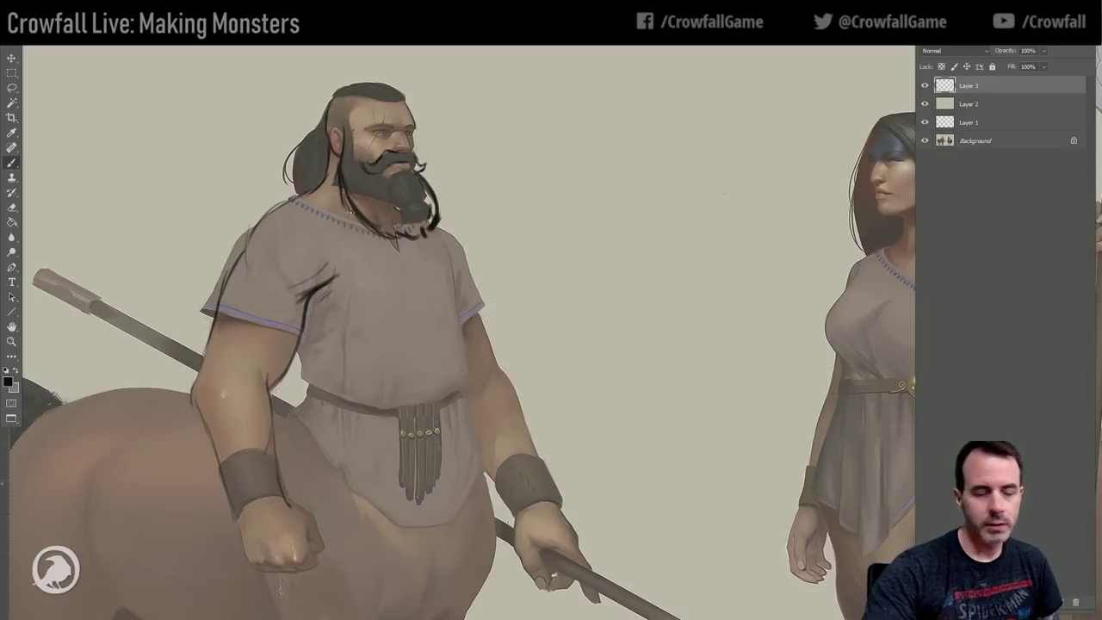
mouse_move(350, 150)
left_mouse_down()
mouse_move(352, 98)
mouse_move(340, 96)
mouse_move(400, 90)
mouse_move(403, 100)
left_mouse_up()
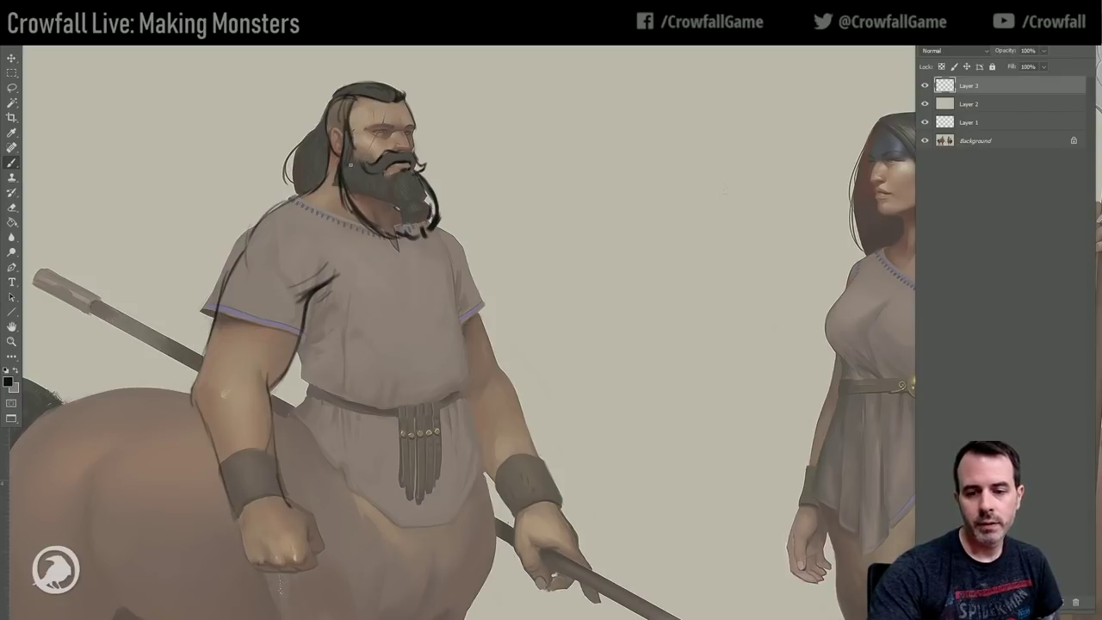
mouse_move(313, 135)
left_mouse_down()
mouse_move(298, 188)
mouse_move(294, 179)
left_mouse_up()
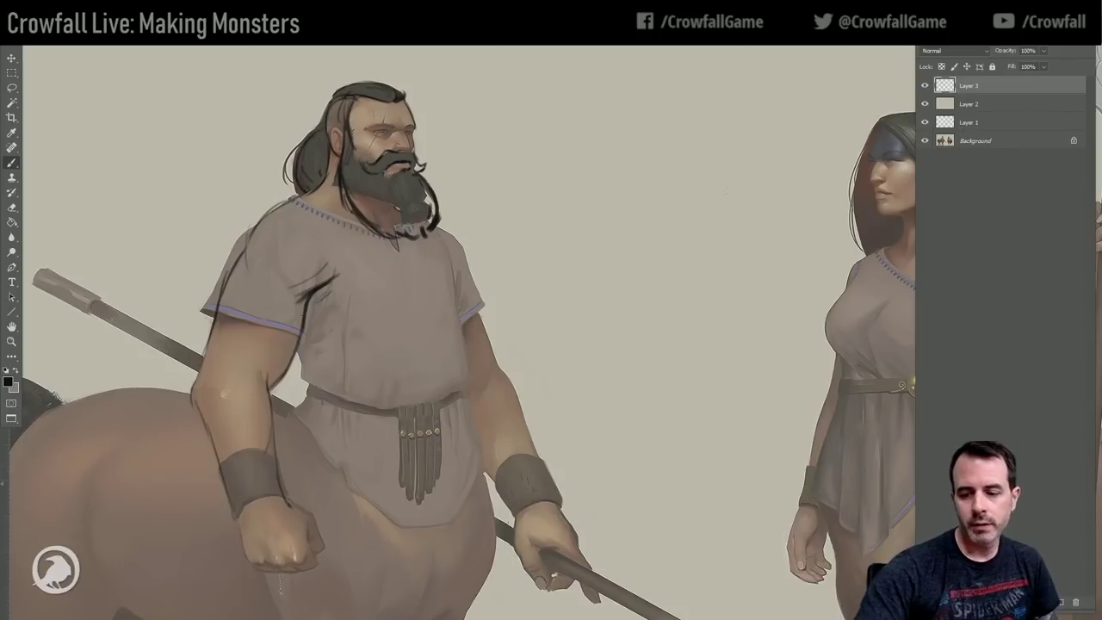
Sketch a round clasp on the male centaur's chest and a thick shoulder drape with a curved lower edge over his near shoulder.
left_click_drag(435, 233, 456, 320)
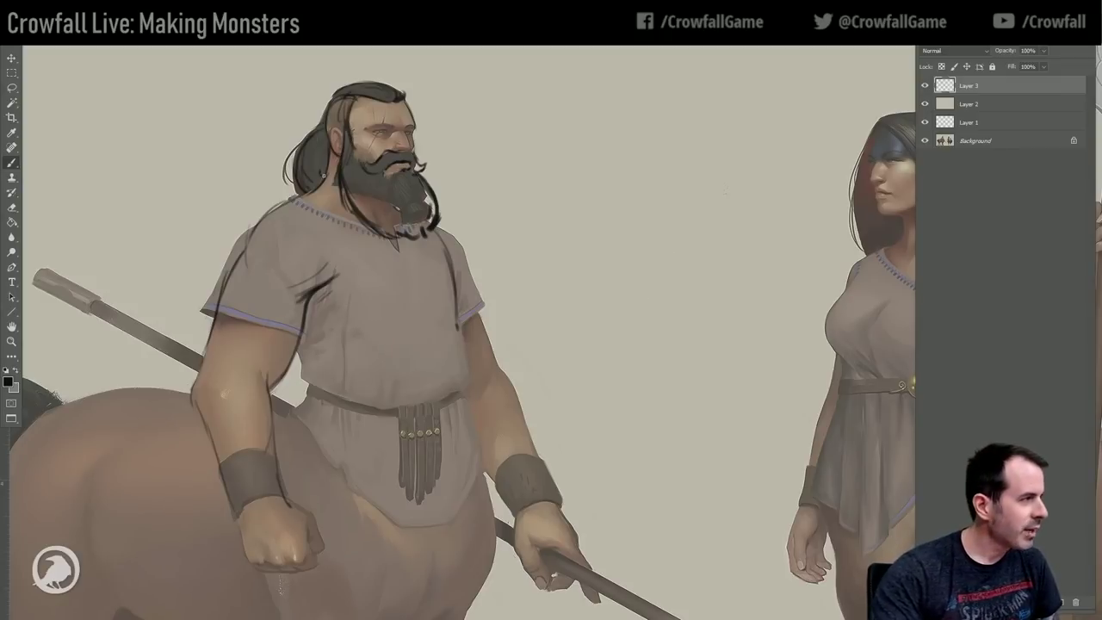
mouse_move(356, 254)
left_mouse_down()
mouse_move(323, 258)
mouse_move(322, 268)
mouse_move(351, 239)
mouse_move(325, 263)
left_mouse_up()
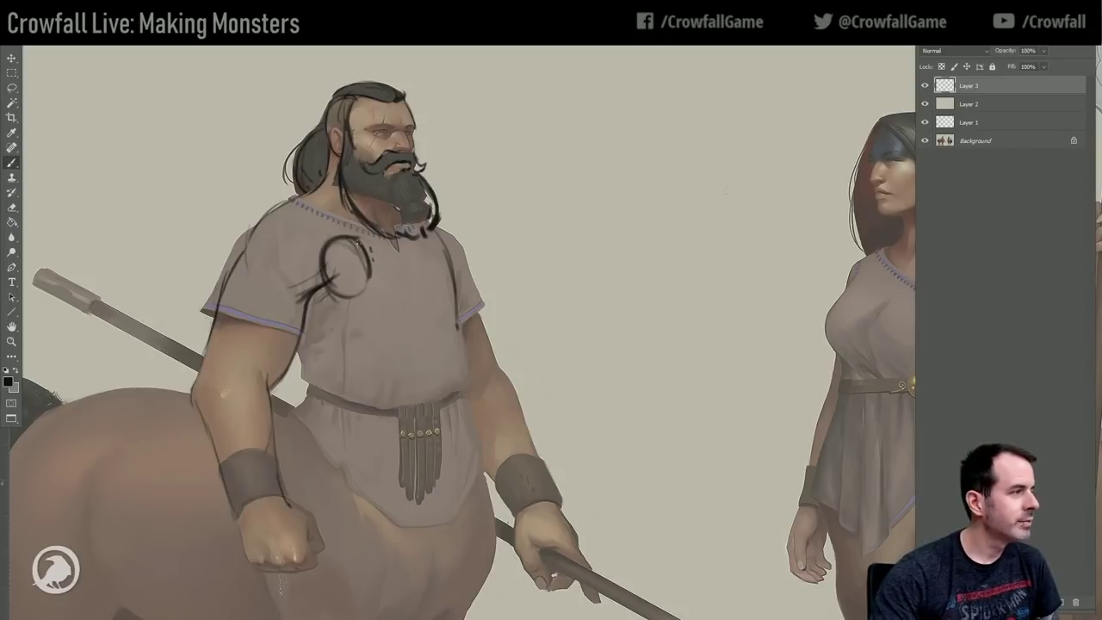
mouse_move(274, 203)
left_mouse_down()
mouse_move(329, 198)
mouse_move(348, 227)
left_mouse_up()
left_click_drag(291, 195, 337, 208)
left_click_drag(287, 194, 220, 267)
mouse_move(274, 200)
left_mouse_down()
mouse_move(254, 228)
mouse_move(213, 259)
mouse_move(284, 303)
mouse_move(312, 271)
left_mouse_up()
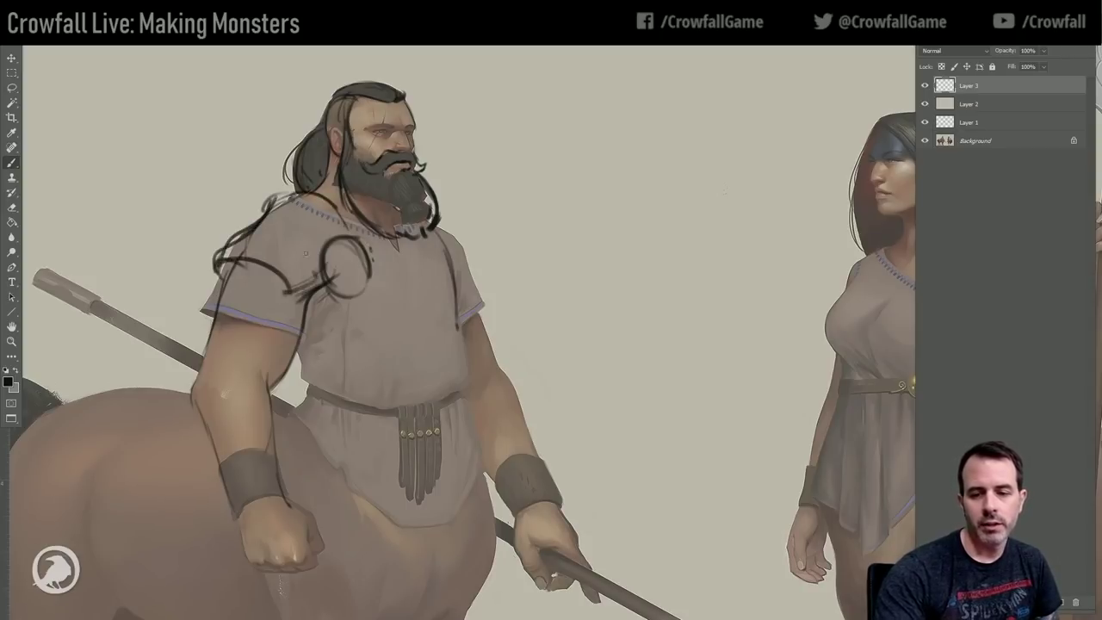
left_click_drag(294, 201, 335, 225)
left_click_drag(246, 232, 219, 265)
mouse_move(221, 264)
left_mouse_down()
mouse_move(243, 260)
mouse_move(303, 293)
mouse_move(330, 275)
left_mouse_up()
left_click_drag(331, 203, 348, 232)
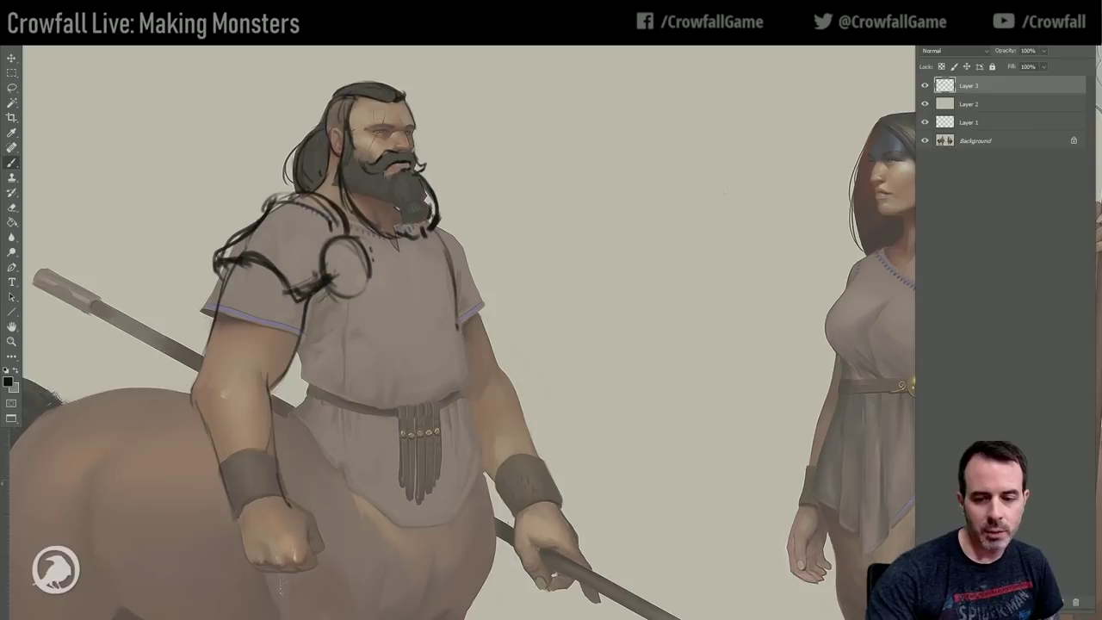
Outline the male's garment with a diagonal neckline and rounded waist edge, adding the clasp's inner ring and the far shoulder contour.
mouse_move(326, 284)
left_mouse_down()
mouse_move(369, 263)
mouse_move(409, 269)
mouse_move(450, 317)
left_mouse_up()
mouse_move(401, 246)
left_mouse_down()
mouse_move(458, 332)
mouse_move(450, 301)
left_mouse_up()
mouse_move(302, 338)
left_mouse_down()
mouse_move(327, 395)
mouse_move(424, 403)
mouse_move(384, 413)
mouse_move(459, 399)
mouse_move(469, 334)
left_mouse_up()
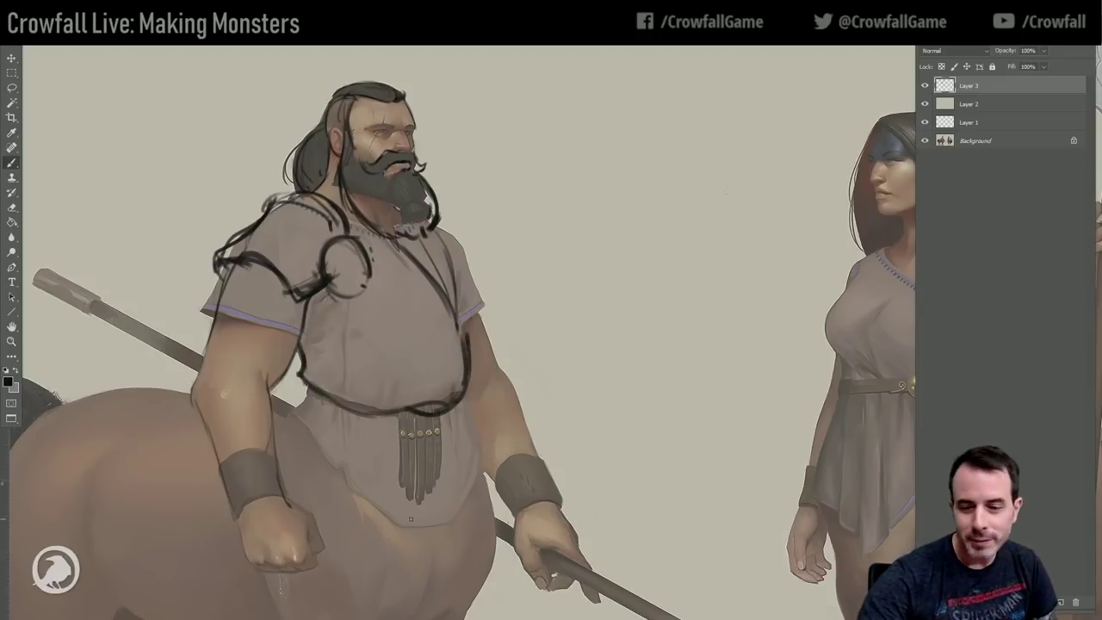
mouse_move(341, 281)
left_mouse_down()
mouse_move(343, 257)
mouse_move(364, 258)
mouse_move(344, 289)
left_mouse_up()
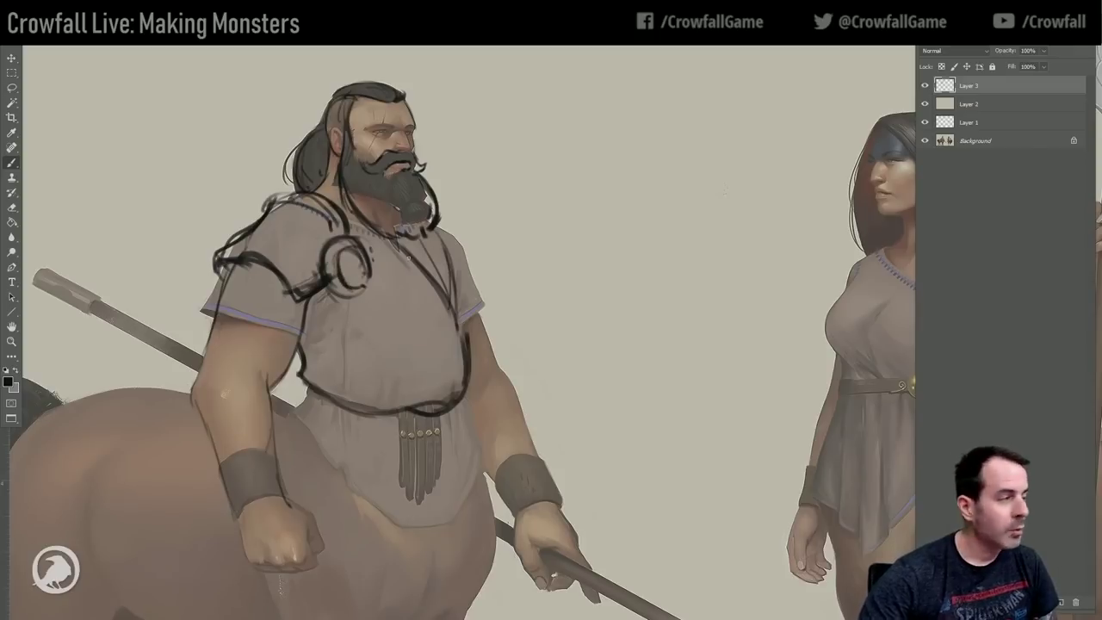
left_click_drag(446, 251, 449, 306)
mouse_move(438, 232)
left_mouse_down()
mouse_move(448, 272)
mouse_move(464, 259)
mouse_move(466, 305)
mouse_move(483, 331)
left_mouse_up()
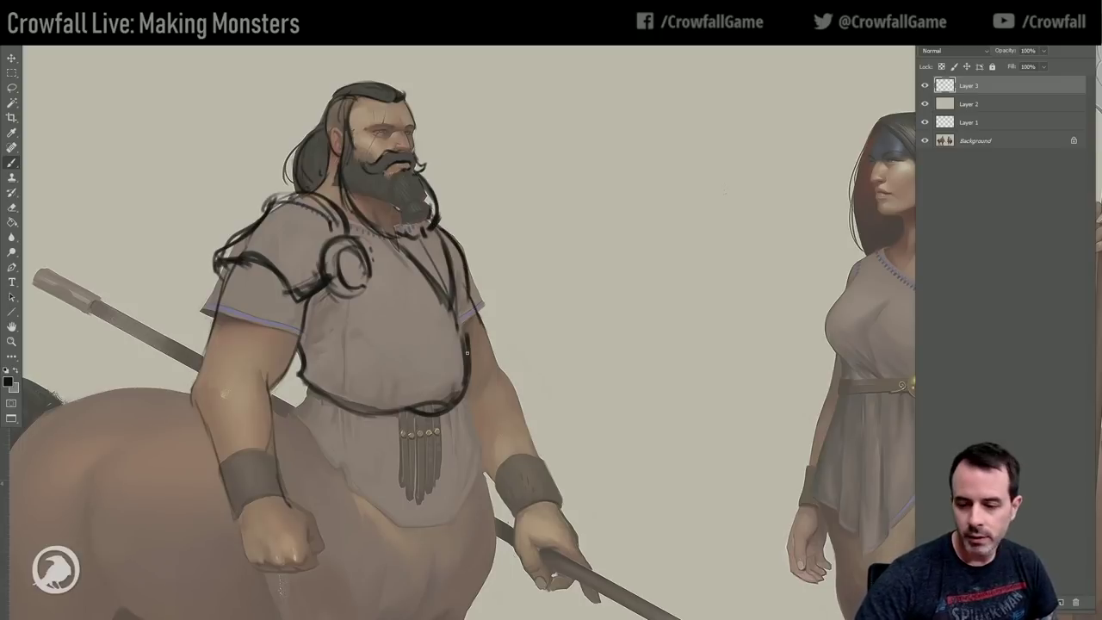
Paint the male's far chest and shoulder bare with sampled skin color, and cover the old sleeve edge with the sampled background color.
left_click(474, 370, "alt")
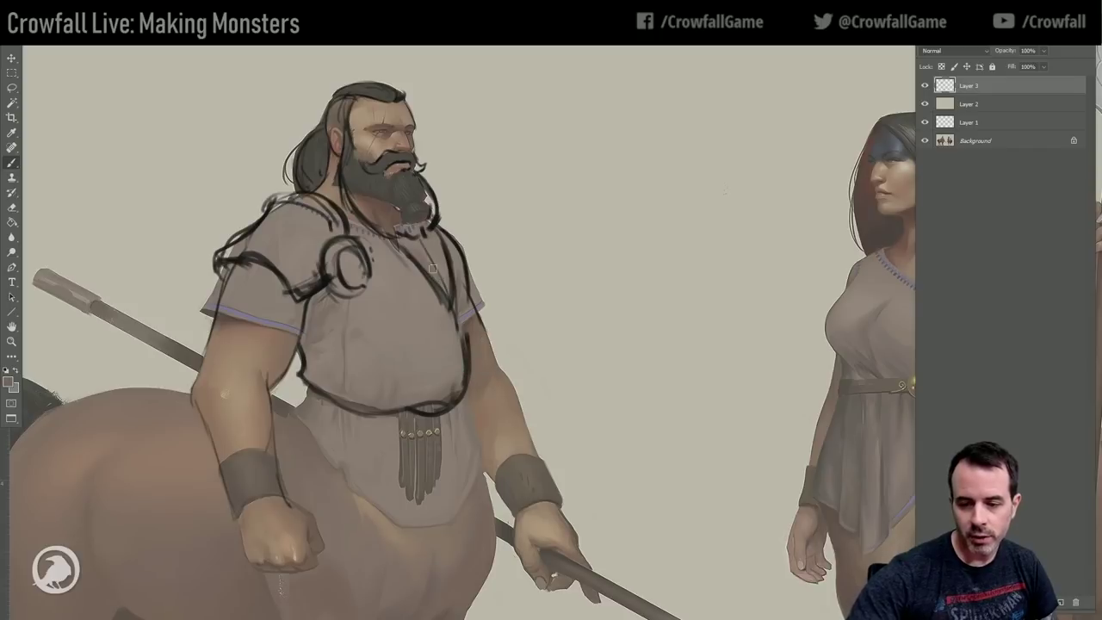
mouse_move(423, 234)
left_mouse_down()
mouse_move(443, 288)
mouse_move(460, 289)
mouse_move(460, 322)
mouse_move(471, 316)
left_mouse_up()
left_click(474, 278, "alt")
left_click_drag(461, 244, 487, 314)
Sample the dark line color and brush fold lines along the diagonal neckline and across the front of the male's garment.
left_click(455, 305, "alt")
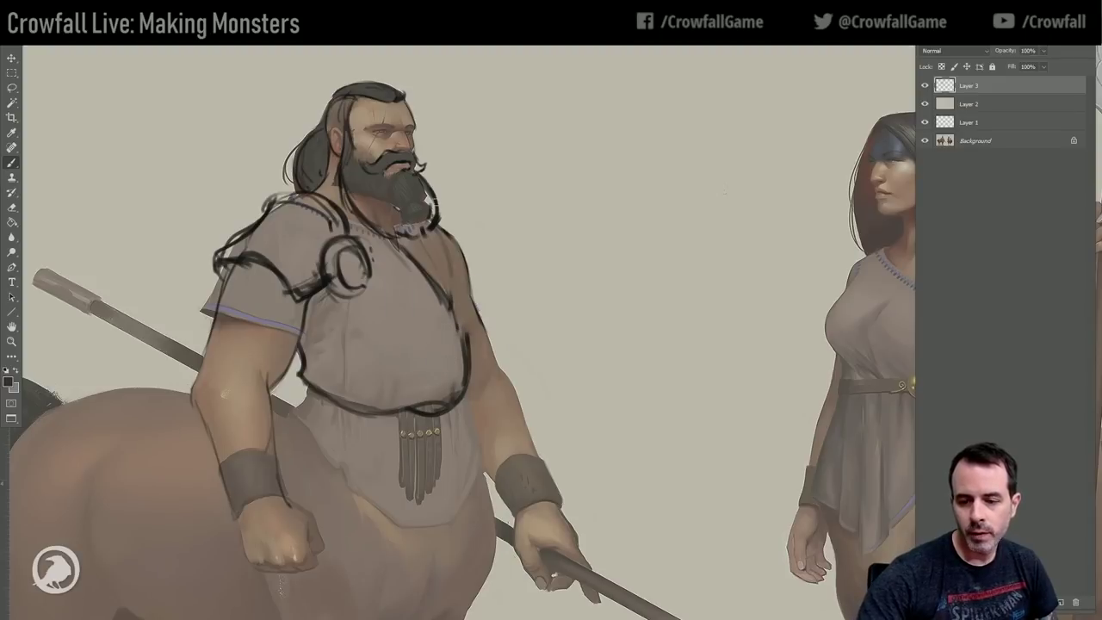
left_click_drag(448, 246, 446, 301)
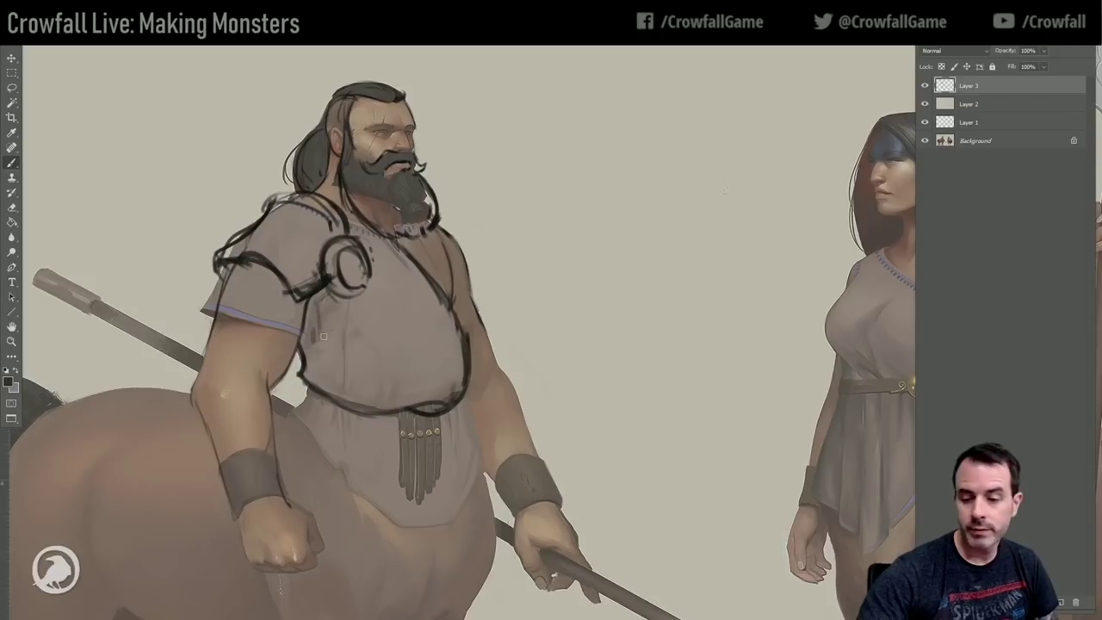
left_click_drag(384, 241, 431, 316)
left_click_drag(384, 254, 460, 360)
left_click_drag(415, 287, 435, 339)
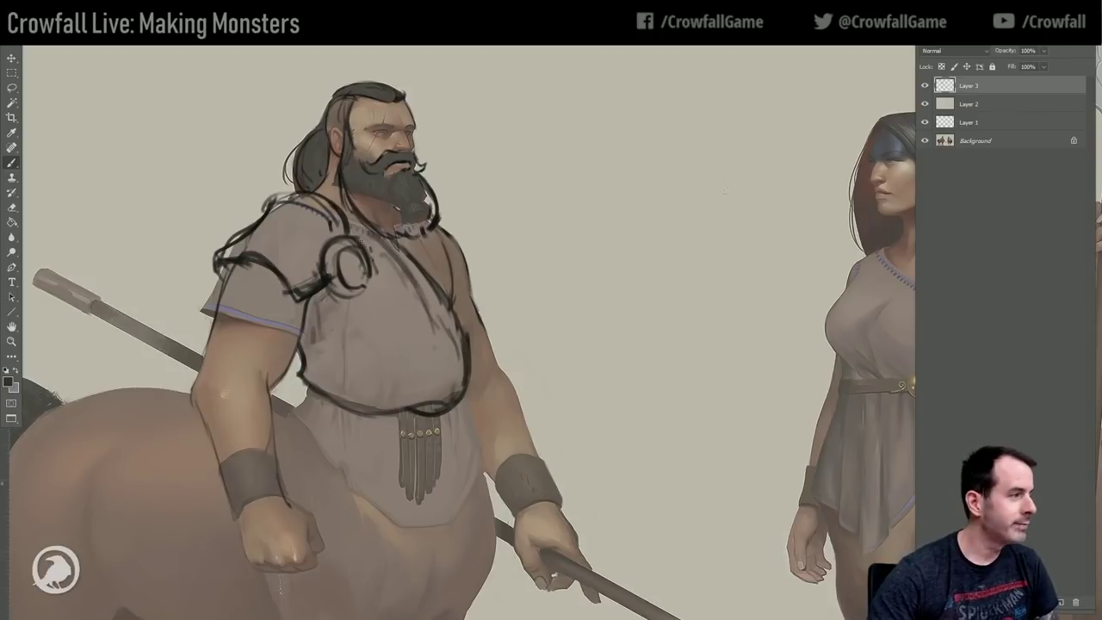
Sketch a curved lower plate on the male's upper arm beneath the shoulder drape, and touch up the shoulder and chest lines.
mouse_move(227, 267)
left_mouse_down()
mouse_move(212, 305)
mouse_move(236, 307)
left_mouse_up()
mouse_move(276, 280)
left_mouse_down()
mouse_move(269, 304)
mouse_move(246, 312)
left_mouse_up()
mouse_move(217, 288)
left_mouse_down()
mouse_move(207, 296)
mouse_move(258, 289)
left_mouse_up()
left_click_drag(253, 306, 277, 281)
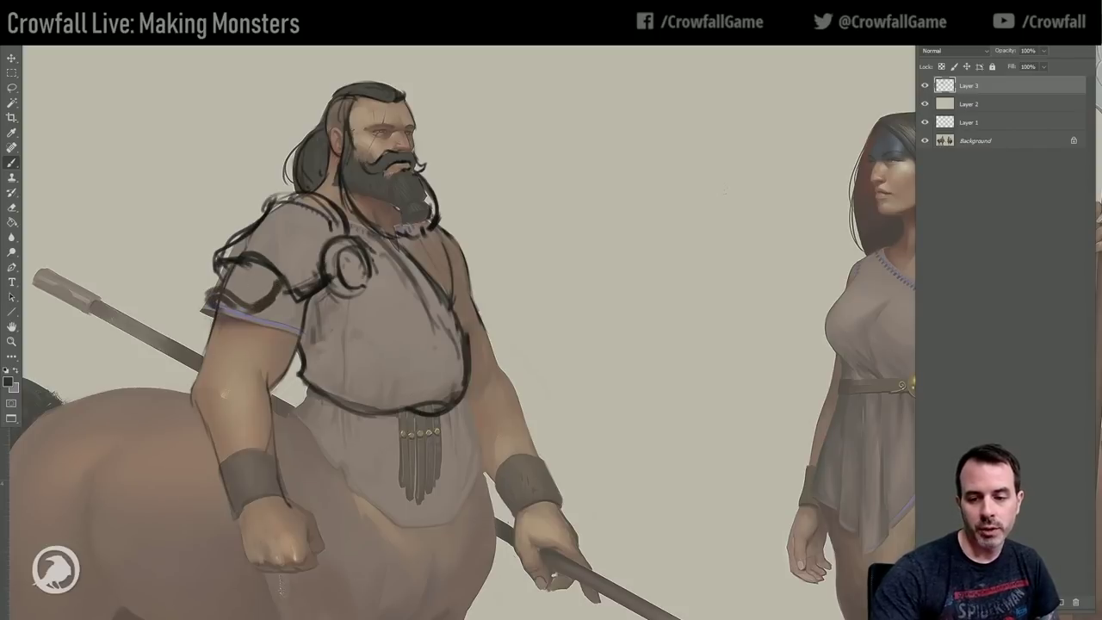
left_click_drag(266, 209, 284, 201)
left_click_drag(445, 253, 453, 295)
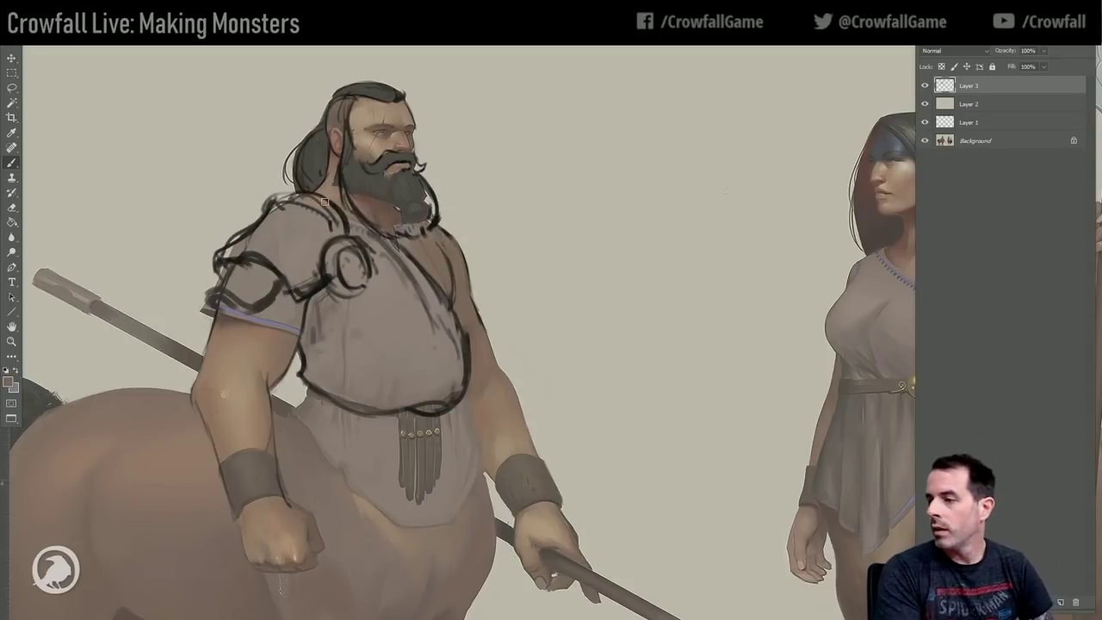
Add a new layer above Layer 2 and paint the male's beard and hair with a reddish brown.
left_click(995, 104)
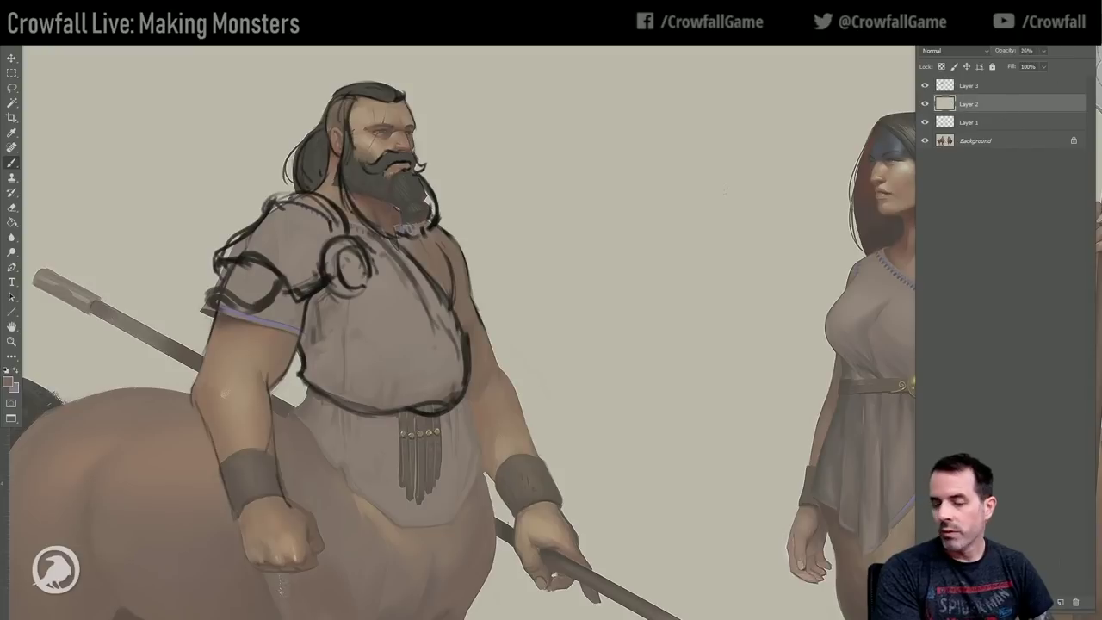
left_click(1060, 601)
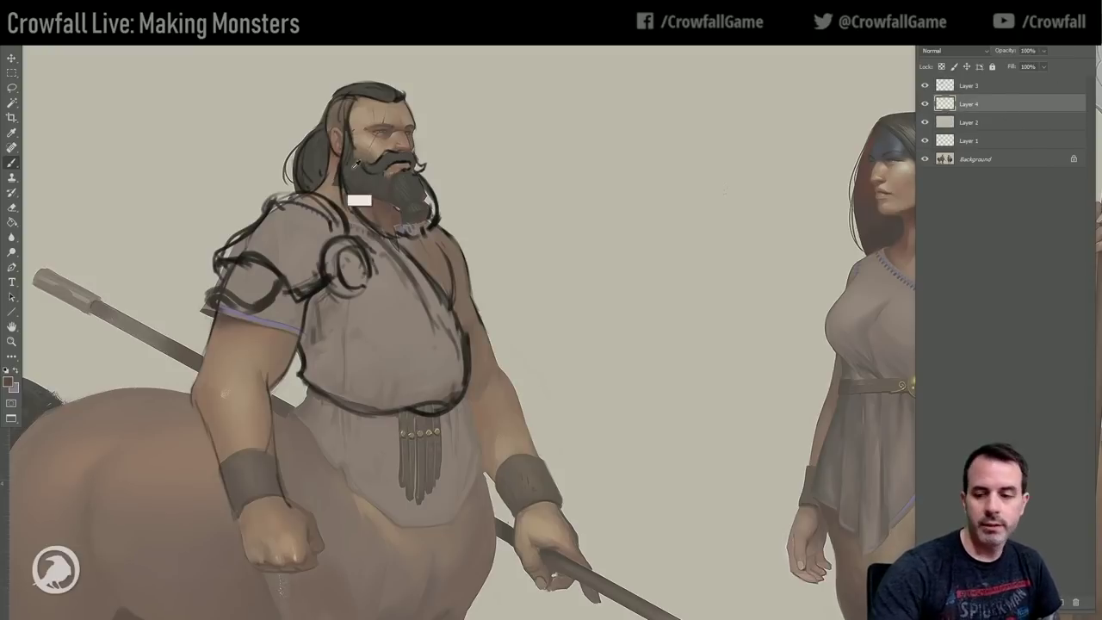
left_click(8, 382)
left_click(631, 400)
left_click(642, 402)
left_click(831, 308)
mouse_move(345, 166)
left_mouse_down()
mouse_move(375, 214)
mouse_move(385, 193)
mouse_move(396, 197)
mouse_move(414, 232)
mouse_move(421, 203)
mouse_move(427, 214)
mouse_move(413, 182)
mouse_move(367, 181)
left_mouse_up()
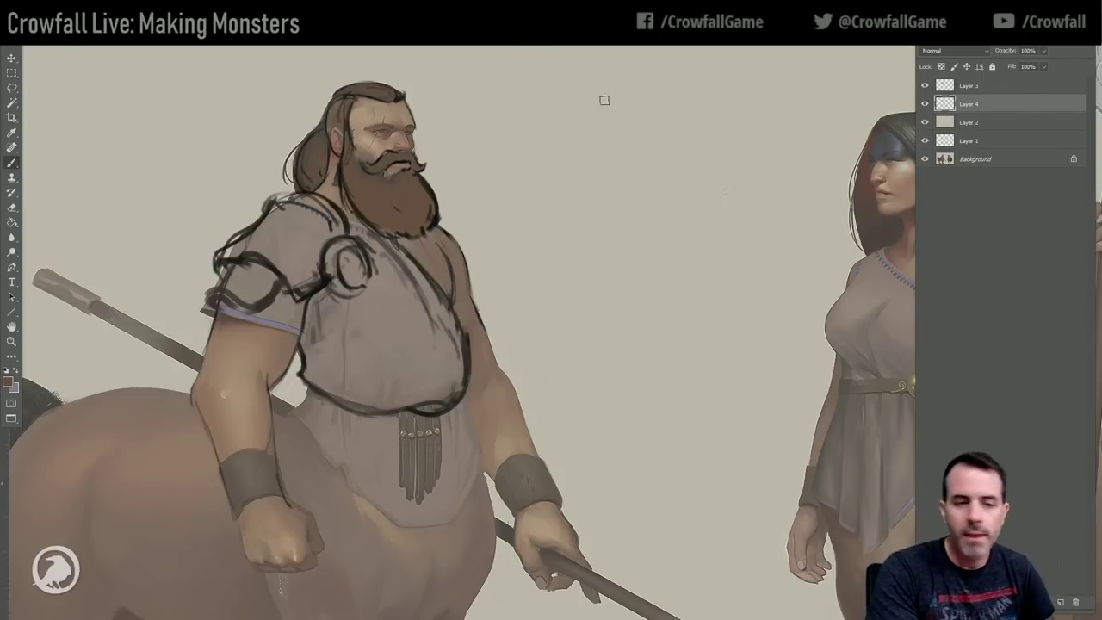
On Layer 4, fill the male's shoulder drape with brown inside the sketched outline.
left_click(968, 85)
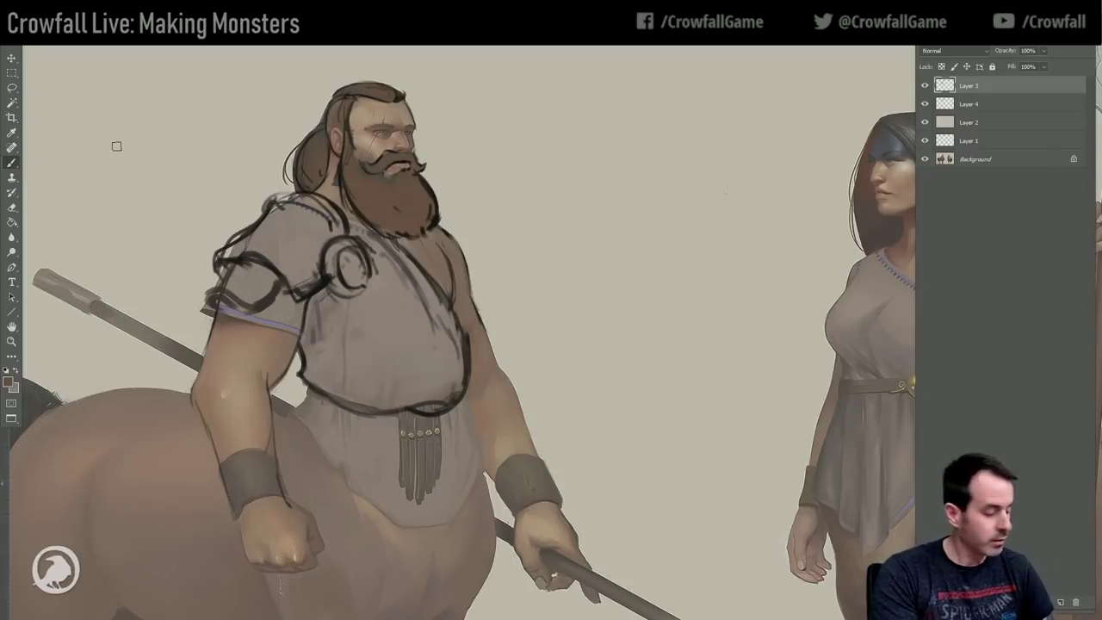
left_click(972, 103)
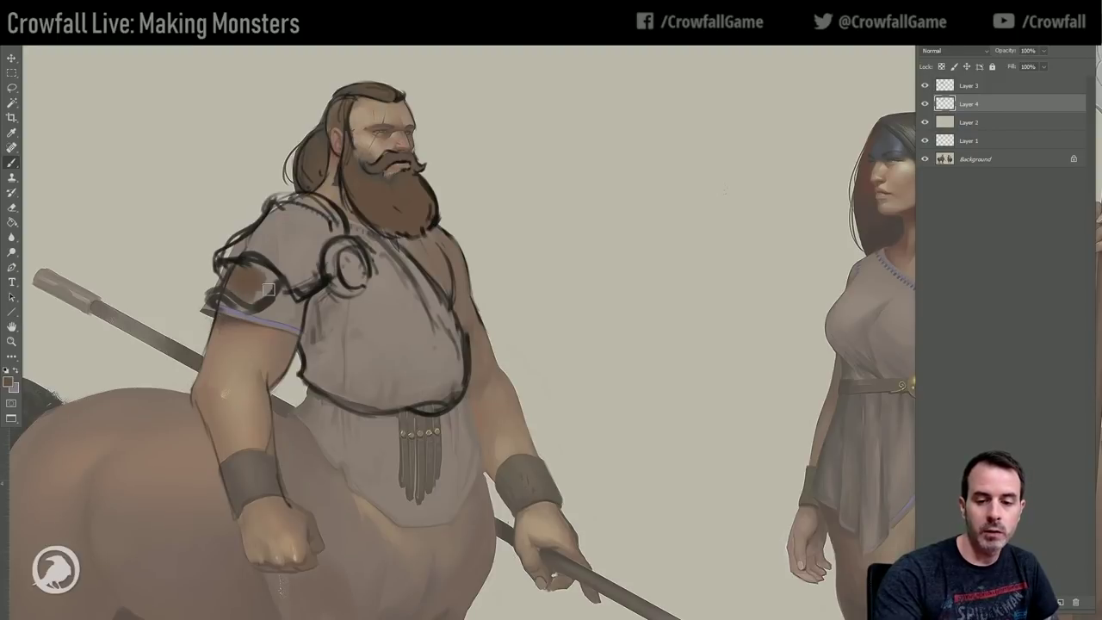
mouse_move(302, 212)
left_mouse_down()
mouse_move(264, 252)
mouse_move(295, 288)
mouse_move(270, 233)
mouse_move(291, 228)
mouse_move(316, 251)
mouse_move(304, 208)
mouse_move(334, 216)
mouse_move(341, 231)
mouse_move(269, 299)
left_mouse_up()
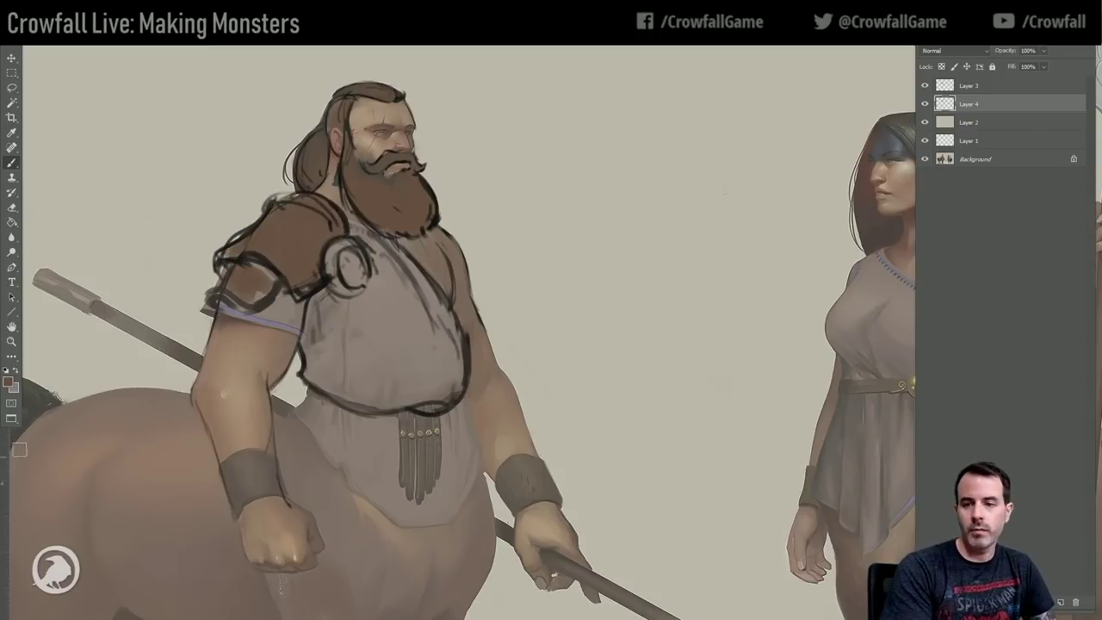
Choose a dark green and fill the male's garment from the diagonal neckline to the rounded waist edge.
left_click(8, 383)
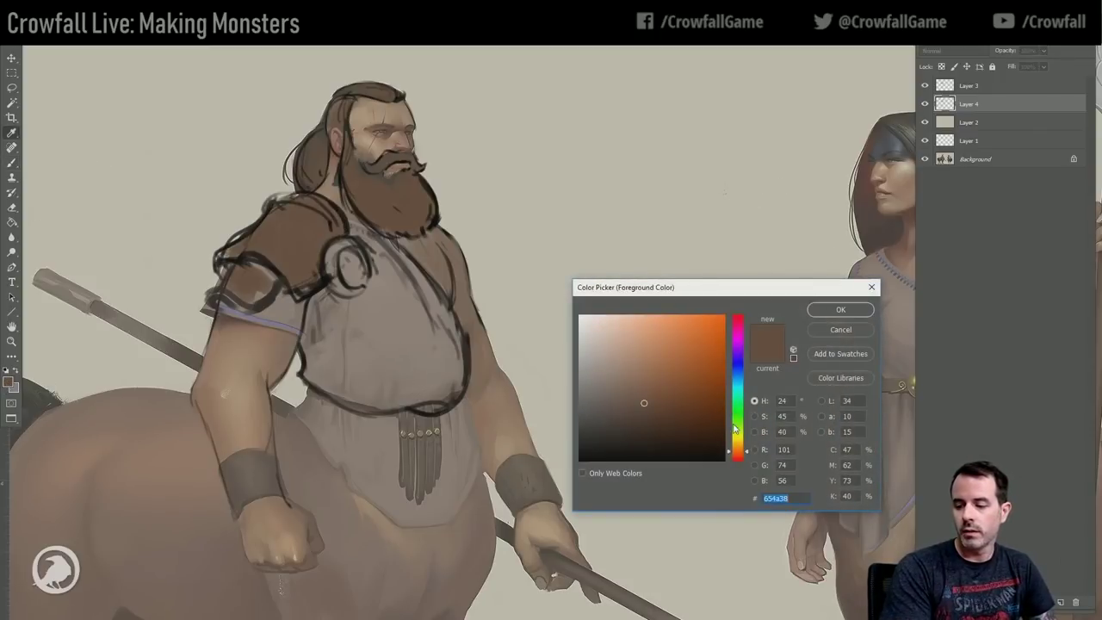
left_click(736, 413)
left_click(621, 418)
left_click(627, 422)
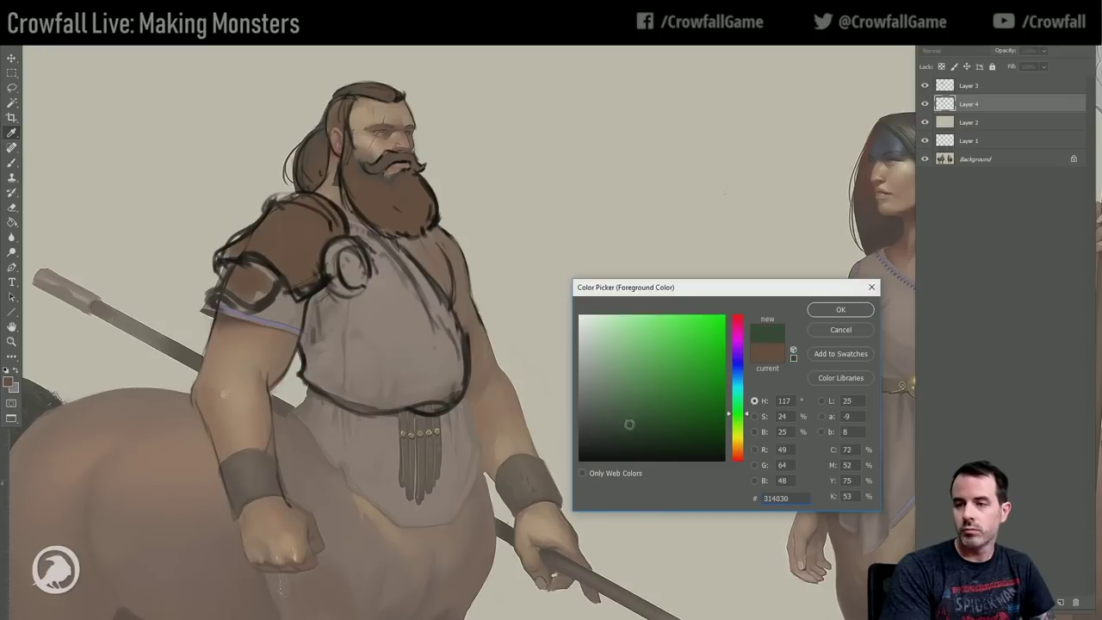
left_click(840, 309)
mouse_move(318, 301)
left_mouse_down()
mouse_move(310, 350)
mouse_move(376, 287)
mouse_move(361, 238)
mouse_move(410, 307)
mouse_move(392, 254)
mouse_move(411, 283)
mouse_move(320, 367)
mouse_move(340, 385)
mouse_move(329, 382)
mouse_move(355, 309)
mouse_move(394, 283)
mouse_move(414, 333)
mouse_move(423, 279)
mouse_move(336, 387)
mouse_move(354, 398)
mouse_move(413, 394)
mouse_move(417, 315)
mouse_move(436, 355)
mouse_move(426, 318)
left_mouse_up()
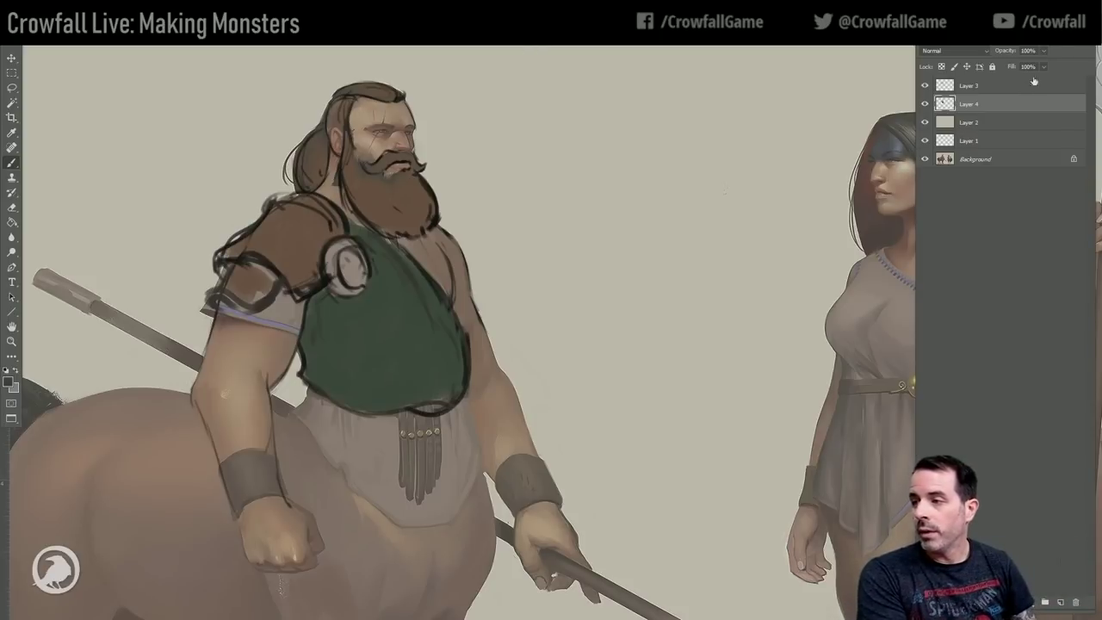
Add a new layer above Layer 4, then paint the chest clasp dark gray and the lower shoulder plate brown.
left_click(1042, 52)
left_click_drag(1035, 63, 1100, 73)
left_click(1059, 602)
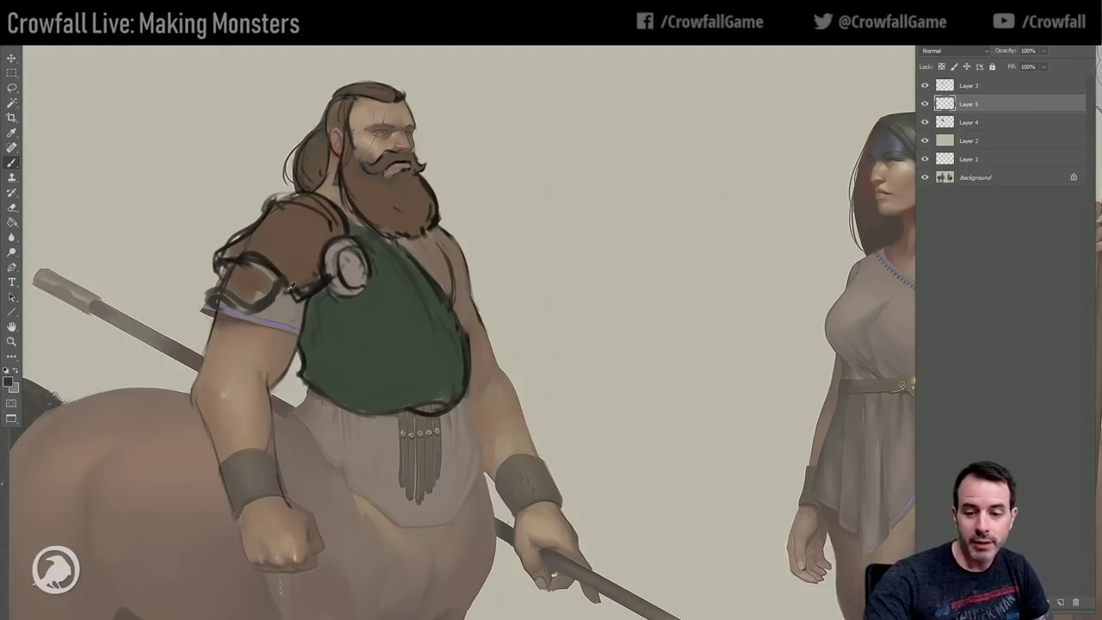
mouse_move(330, 259)
left_mouse_down()
mouse_move(342, 283)
mouse_move(354, 277)
mouse_move(336, 248)
mouse_move(340, 290)
mouse_move(350, 231)
left_mouse_up()
left_click(356, 264, "alt")
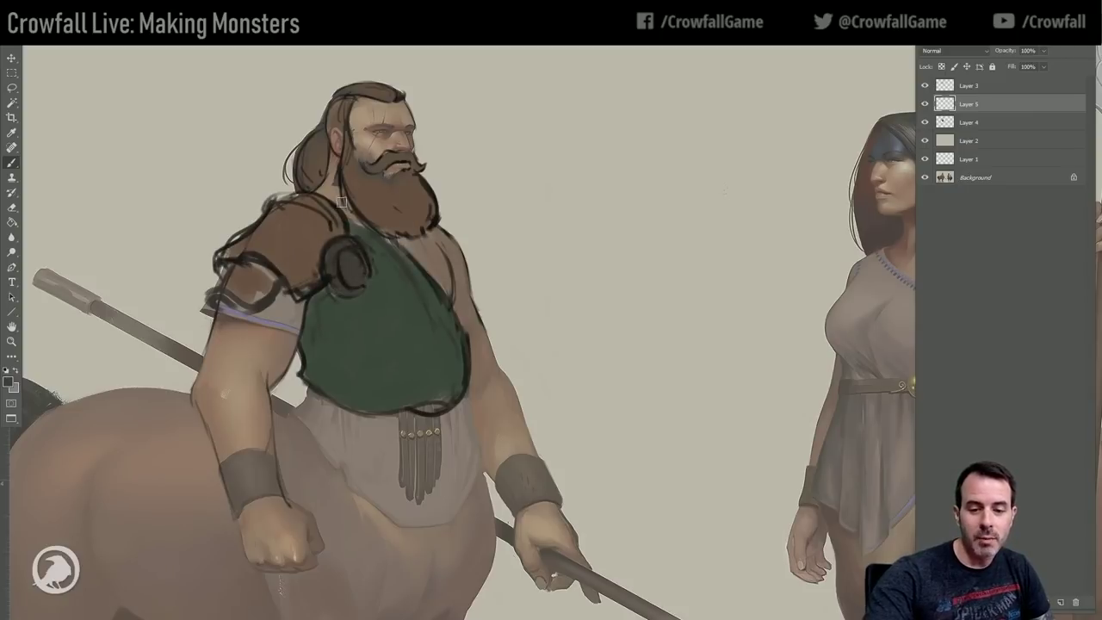
left_click(252, 259, "alt")
left_click(251, 259, "alt")
mouse_move(234, 249)
left_mouse_down()
mouse_move(222, 258)
mouse_move(242, 262)
mouse_move(249, 302)
left_mouse_up()
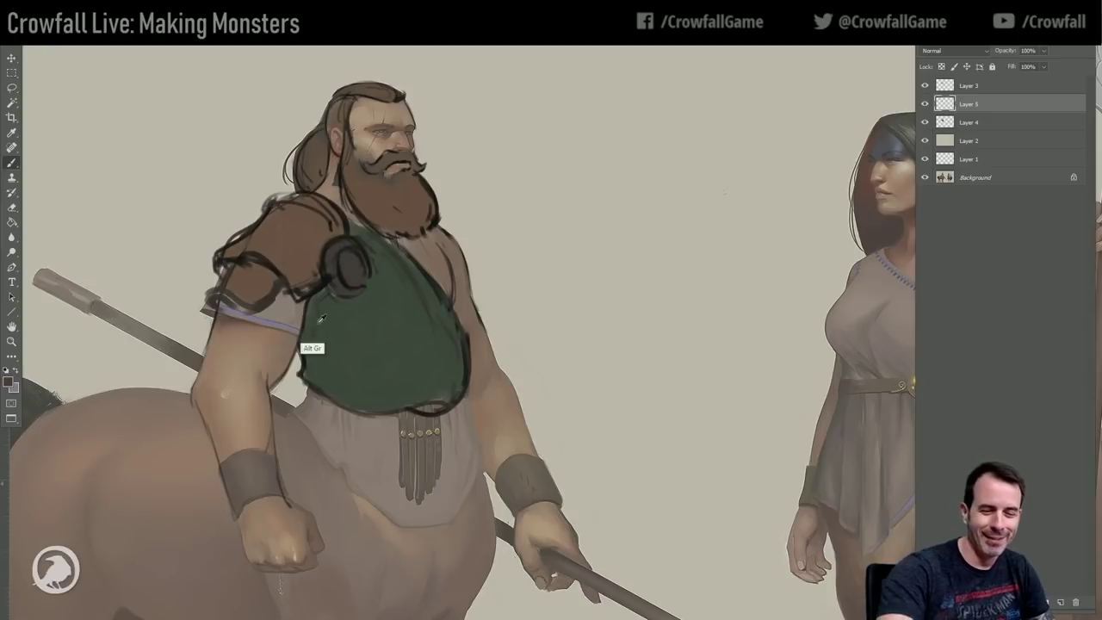
Choose a muted blue-teal and paint evenly spaced lengthwise stripes down the male's green garment.
left_click(9, 382)
left_click(729, 384)
left_click(828, 309)
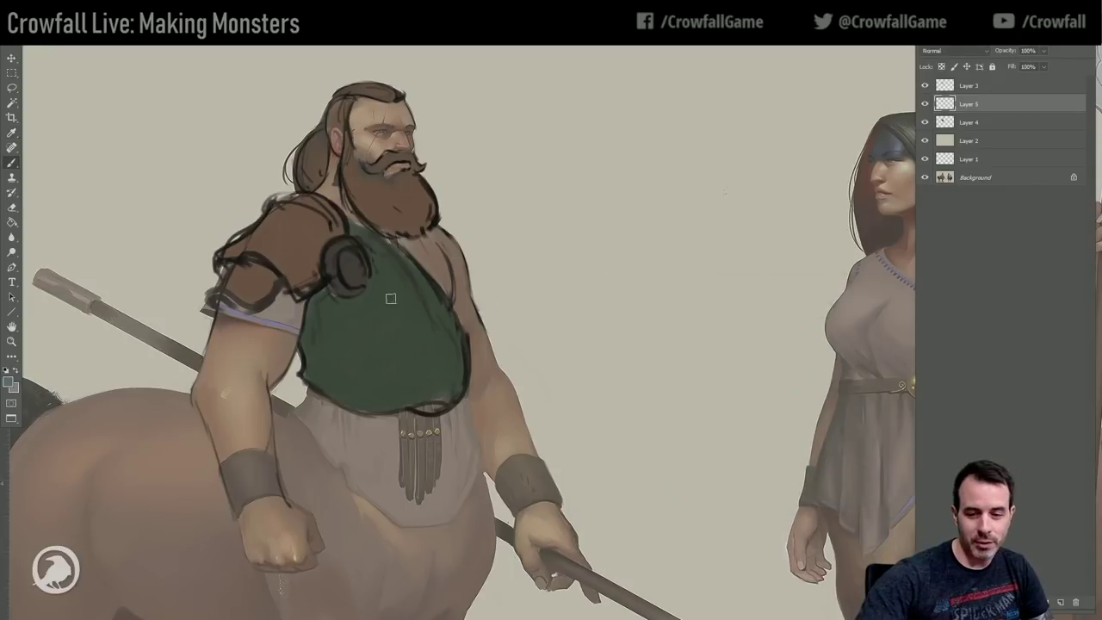
left_click_drag(317, 298, 368, 393)
mouse_move(352, 292)
left_mouse_down()
mouse_move(399, 393)
mouse_move(405, 336)
mouse_move(422, 388)
left_mouse_up()
left_click_drag(421, 305, 449, 389)
left_click_drag(301, 317, 332, 386)
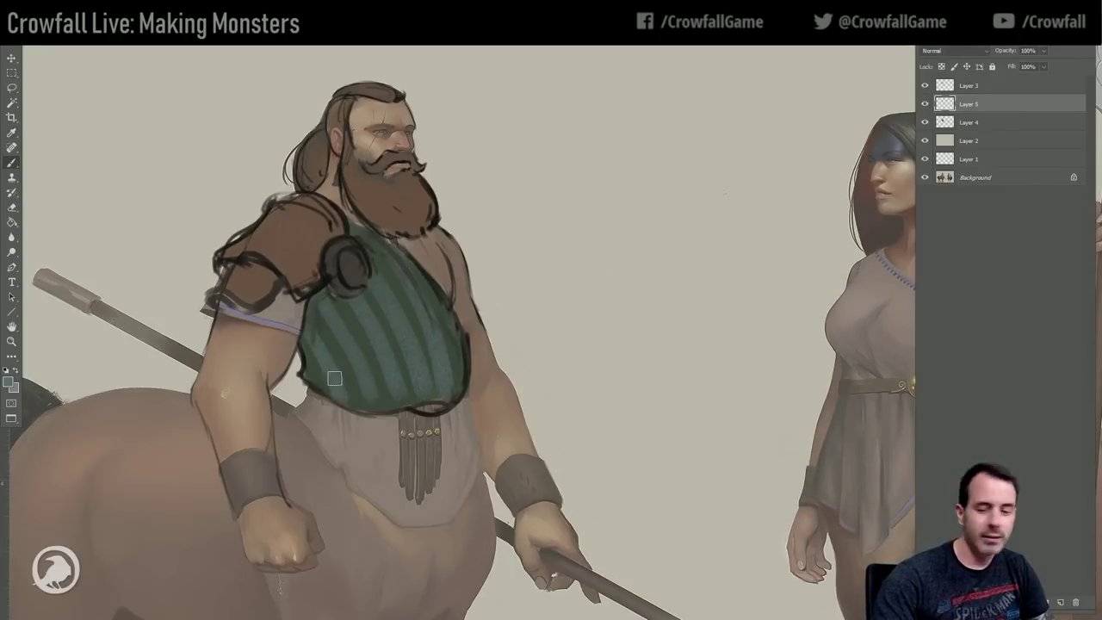
Sample the shoulder armor's brown and paint crosswise stripes over the garment to form a plaid pattern.
left_click(295, 288, "alt")
left_click_drag(453, 344, 338, 383)
left_click_drag(452, 312, 317, 362)
left_click_drag(438, 291, 318, 339)
left_click_drag(415, 267, 338, 298)
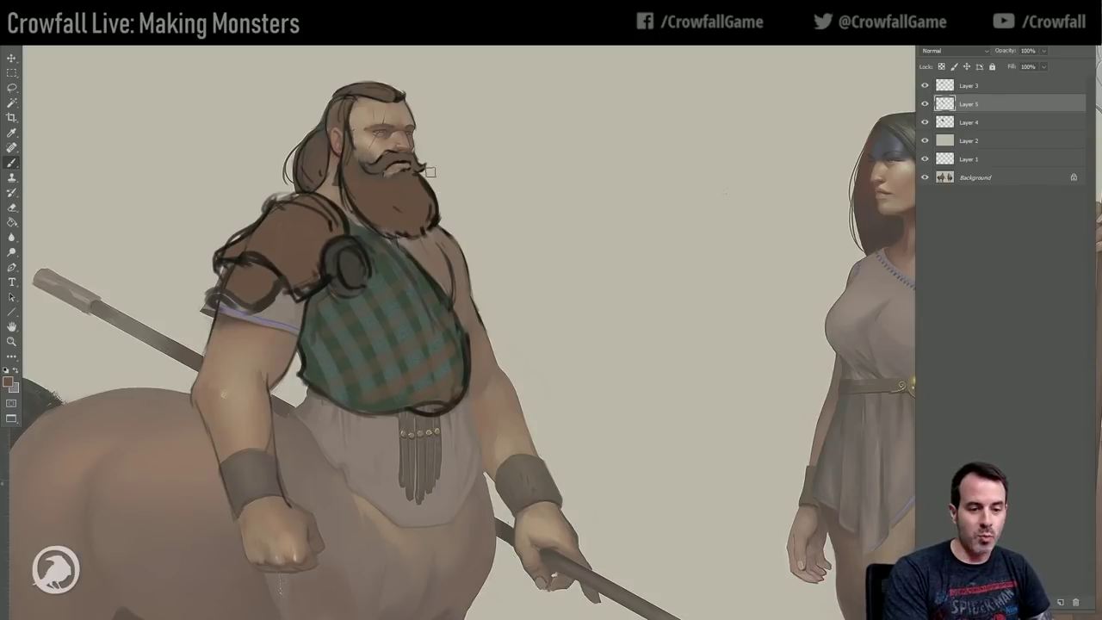
Add a new layer above Layer 5 and set the foreground color to black (#000000).
left_click(12, 342)
left_click_drag(369, 265, 387, 338)
key("ctrl+plus")
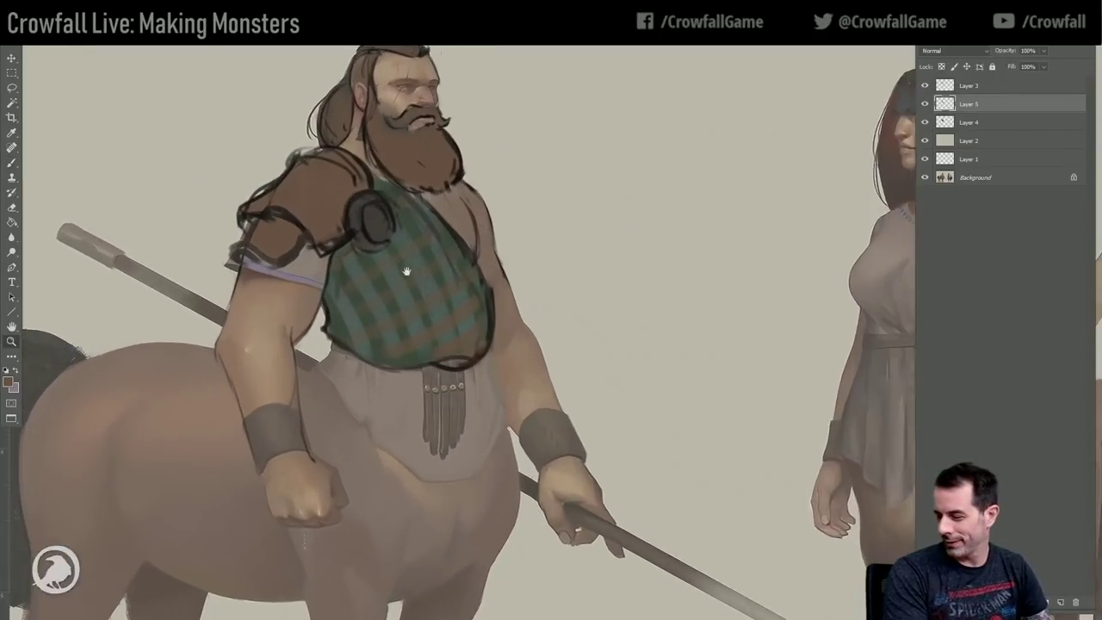
left_click(1062, 604)
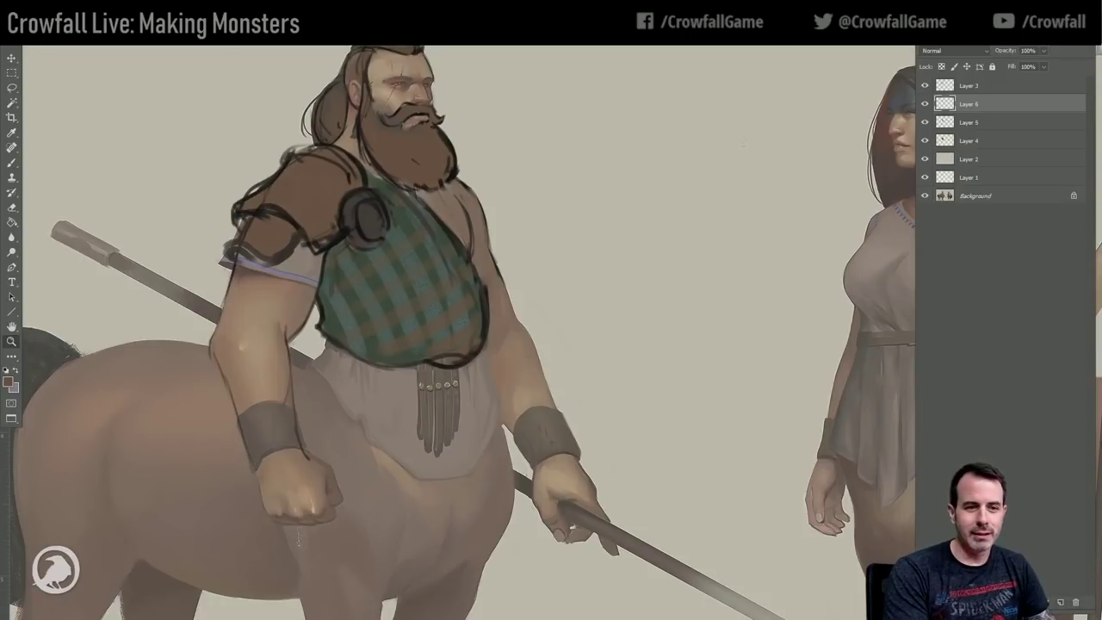
left_click(11, 163)
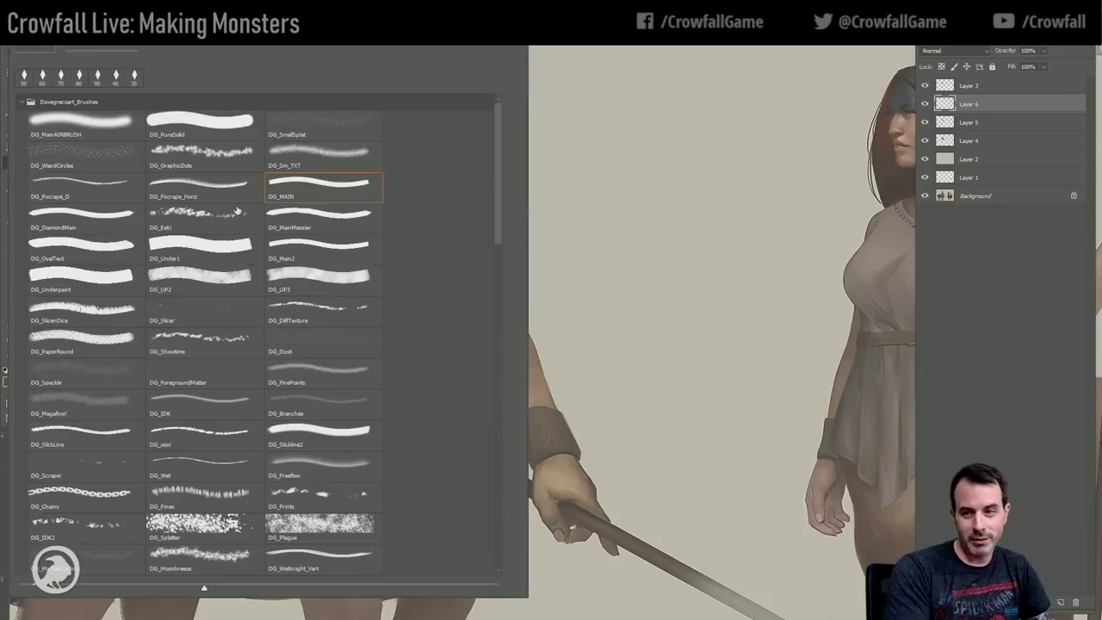
key("Return")
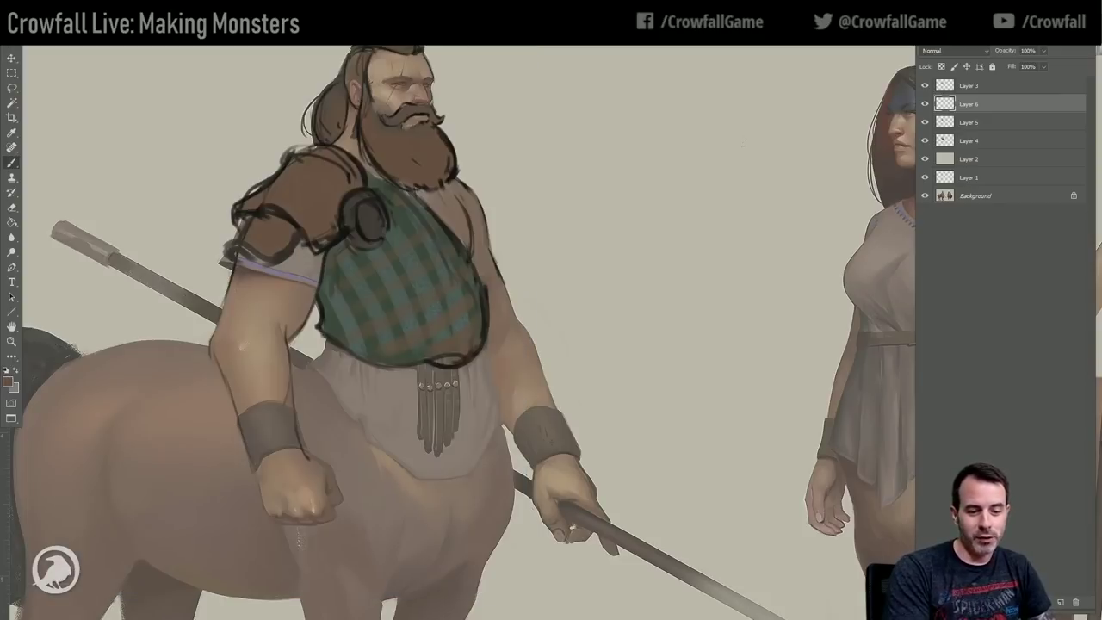
left_click(11, 383)
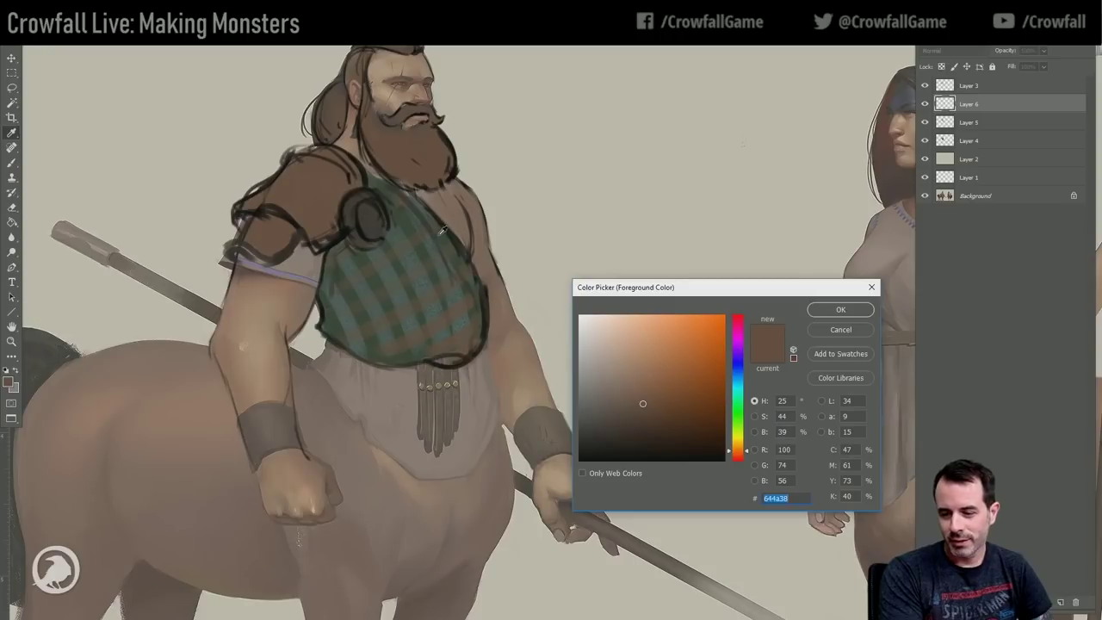
left_click(449, 234)
left_click(613, 437)
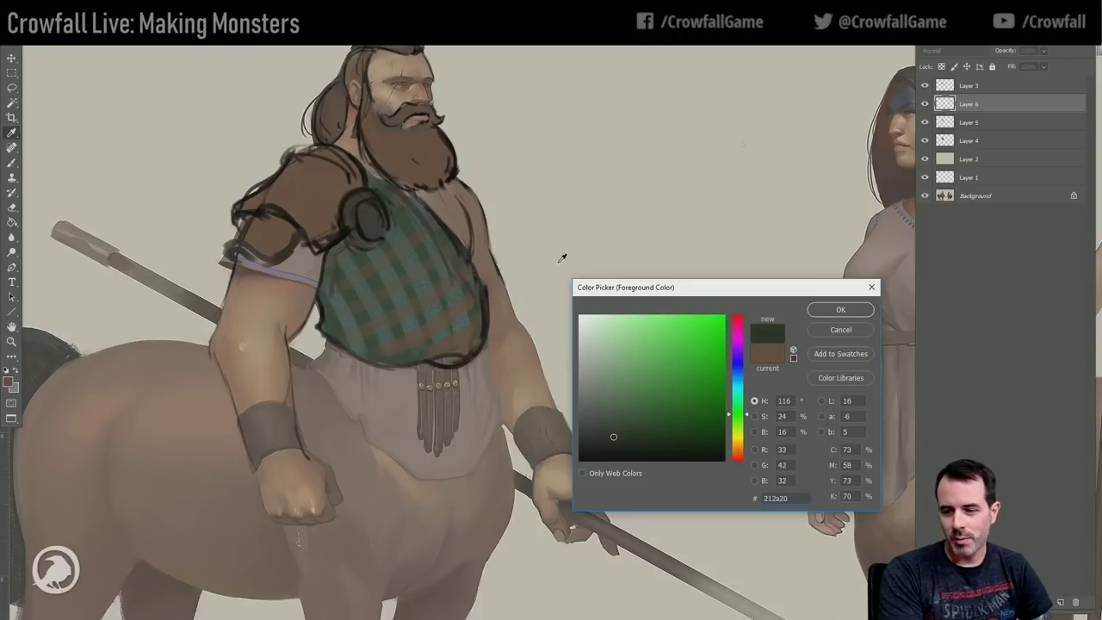
left_click(294, 210)
left_click_drag(646, 439, 658, 482)
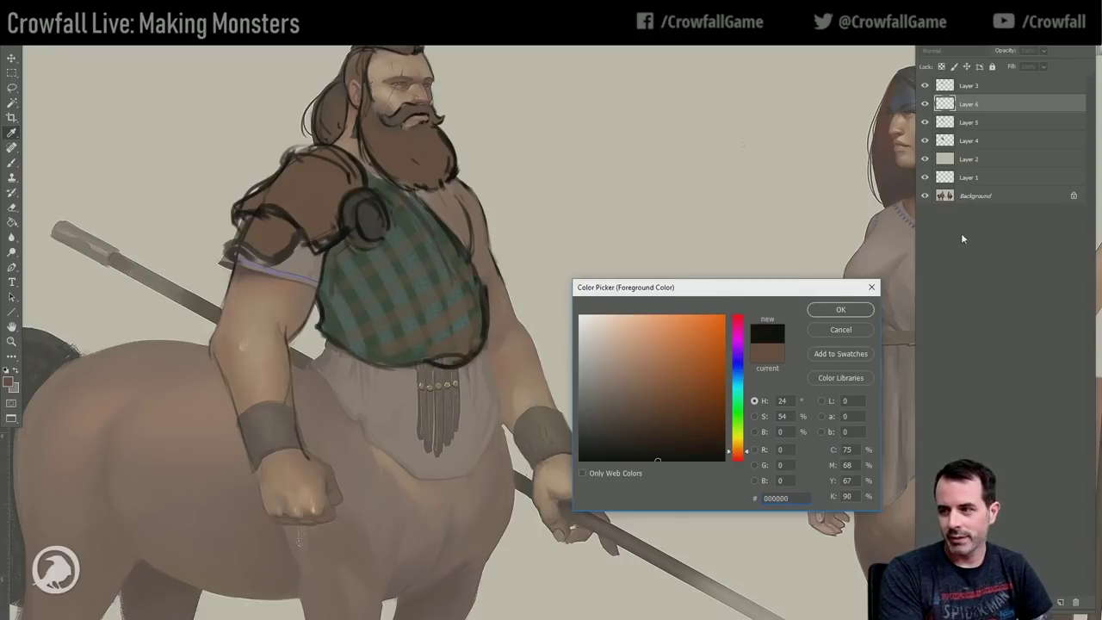
left_click(841, 310)
On Layer 3, outline a wide belt below the plaid garment and fill it with sampled brown.
left_click(982, 86)
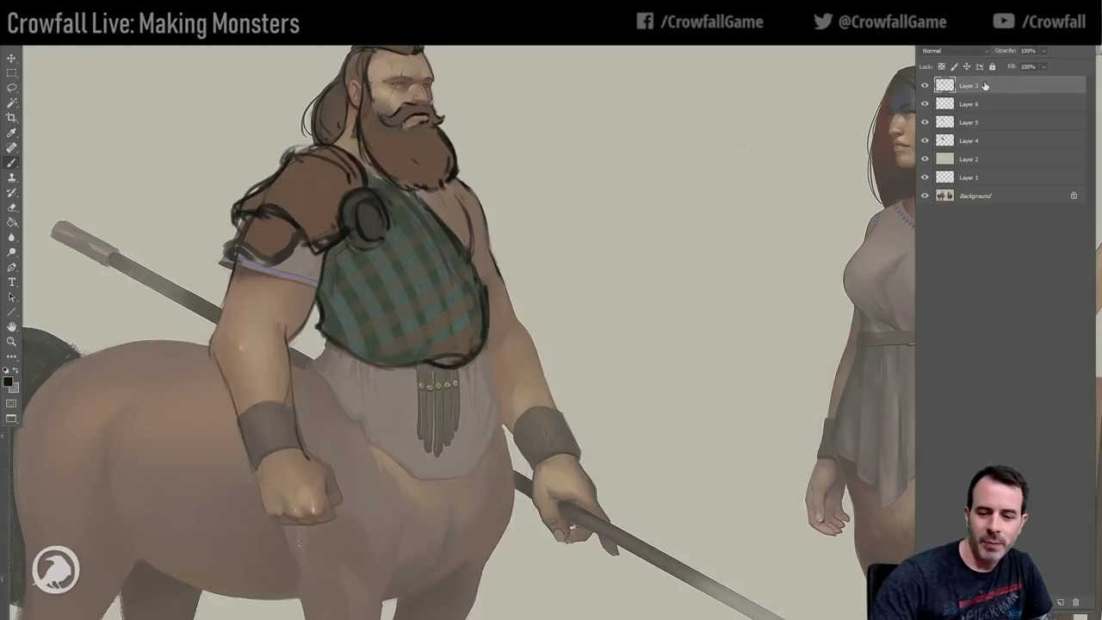
mouse_move(318, 344)
left_mouse_down()
mouse_move(364, 381)
mouse_move(356, 374)
mouse_move(425, 381)
mouse_move(444, 361)
mouse_move(434, 379)
mouse_move(488, 360)
mouse_move(433, 373)
mouse_move(409, 394)
mouse_move(482, 379)
left_mouse_up()
left_click(320, 211, "alt")
mouse_move(356, 369)
left_mouse_down()
mouse_move(422, 372)
mouse_move(430, 383)
mouse_move(469, 378)
mouse_move(478, 360)
mouse_move(488, 374)
left_mouse_up()
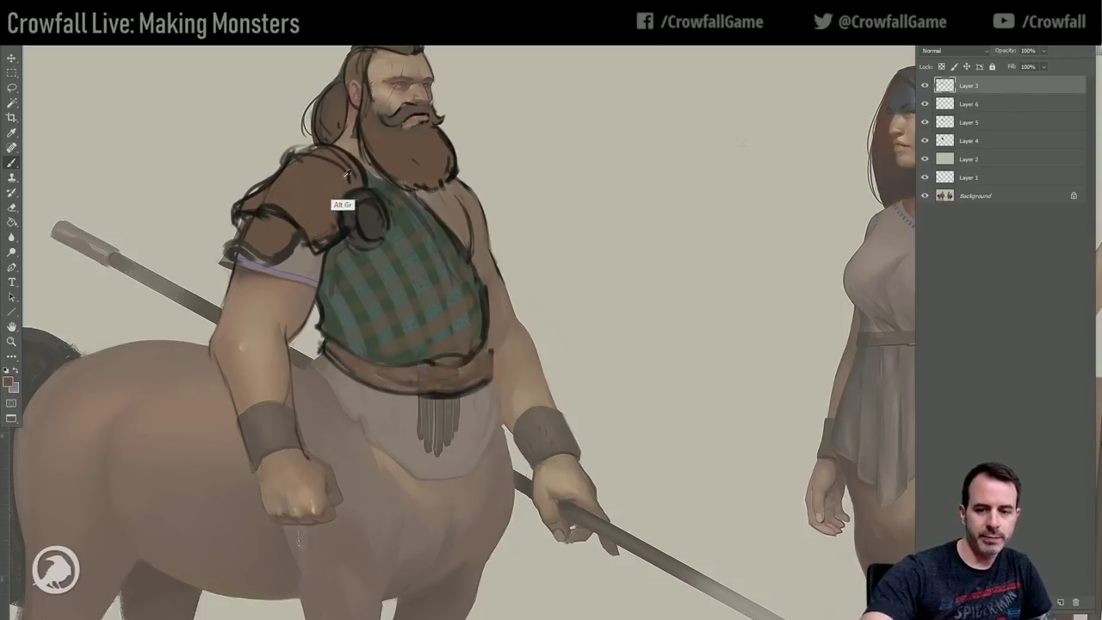
Clean up the heavy dark lines along the shoulder armor's edges using sampled brown and line colors.
left_click(332, 246, "alt")
mouse_move(258, 215)
left_mouse_down()
mouse_move(308, 254)
mouse_move(308, 245)
mouse_move(297, 257)
left_mouse_up()
left_click(334, 232, "alt")
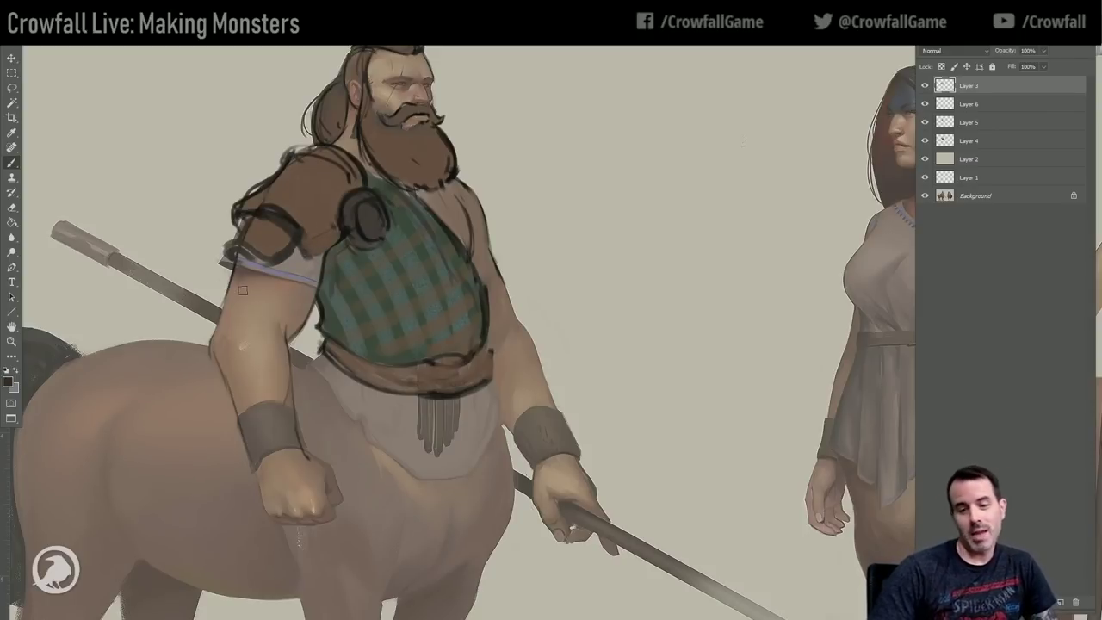
left_click(332, 173, "alt")
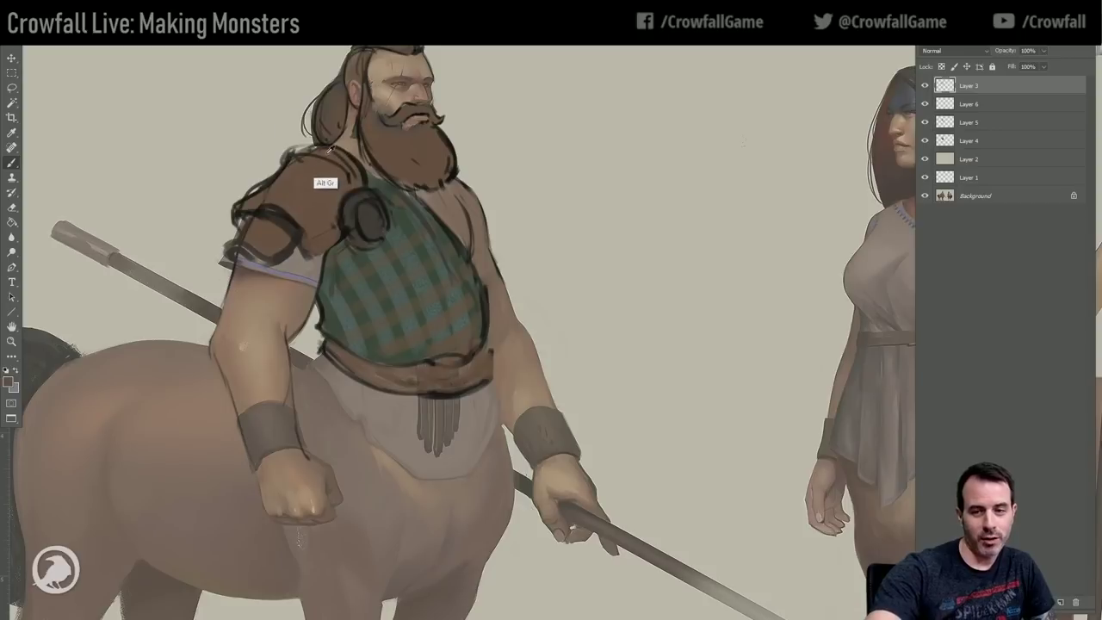
left_click(258, 179, "alt")
left_click(277, 193, "alt")
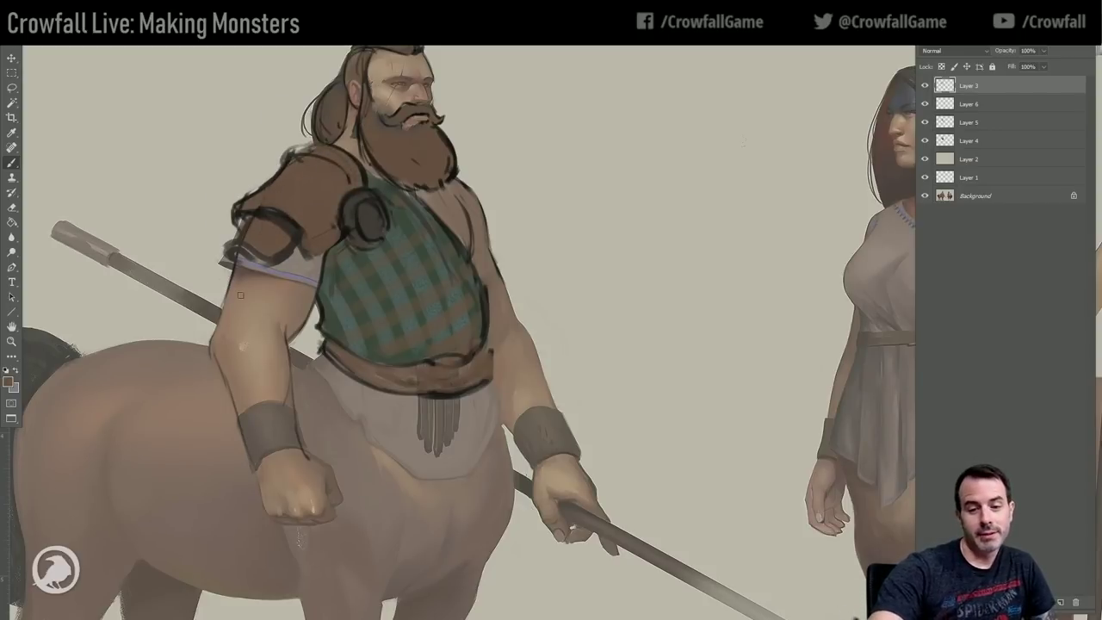
Sample the dark line color and draw inner contours on the lower plate and fold lines across the shoulder armor.
left_click(293, 227, "alt")
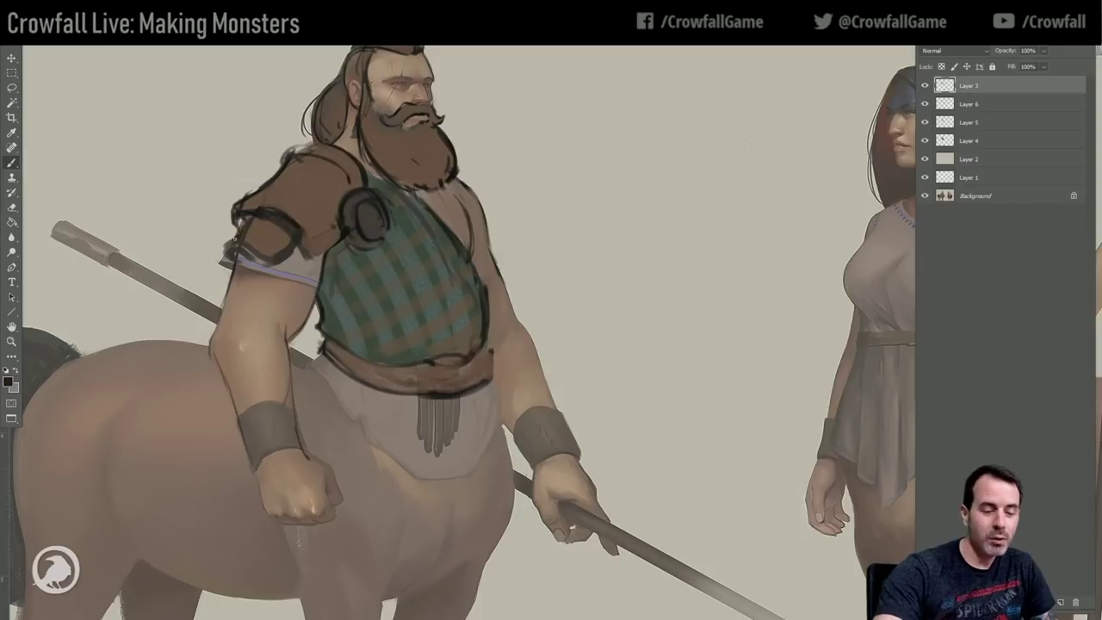
mouse_move(259, 255)
left_mouse_down()
mouse_move(286, 251)
mouse_move(290, 235)
left_mouse_up()
mouse_move(252, 202)
left_mouse_down()
mouse_move(317, 236)
mouse_move(329, 248)
mouse_move(319, 254)
left_mouse_up()
left_click_drag(316, 198, 342, 190)
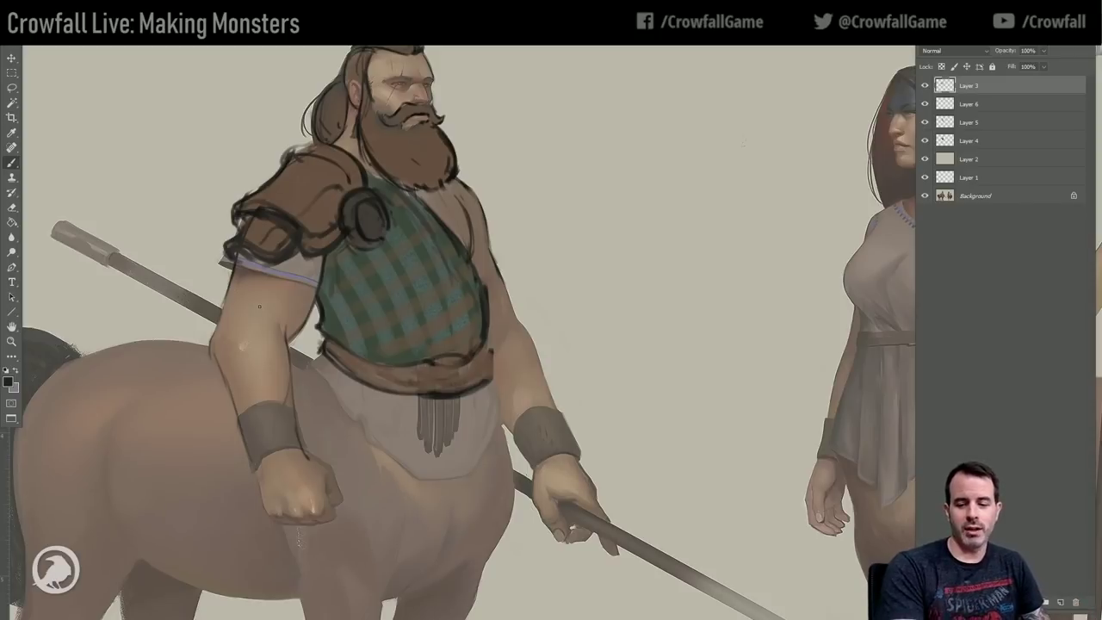
Touch up the clasp and the adjoining plaid garment with colors sampled around them.
left_click_drag(339, 417, 270, 363)
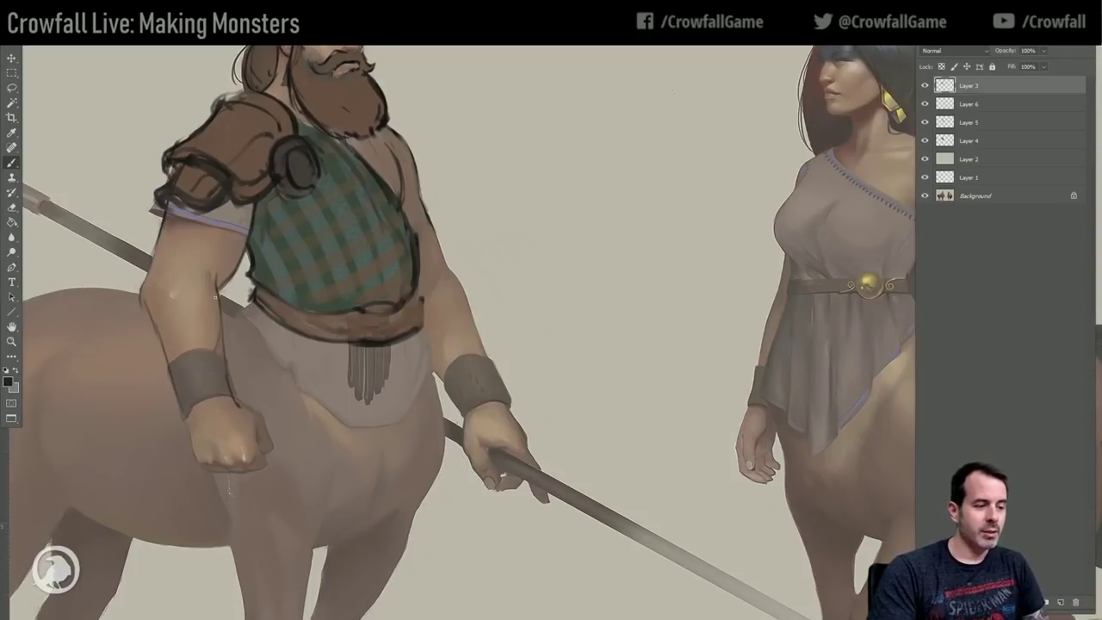
left_click_drag(219, 318, 260, 310)
left_click(292, 204, "alt")
left_click(291, 239, "alt")
left_click(301, 193, "alt")
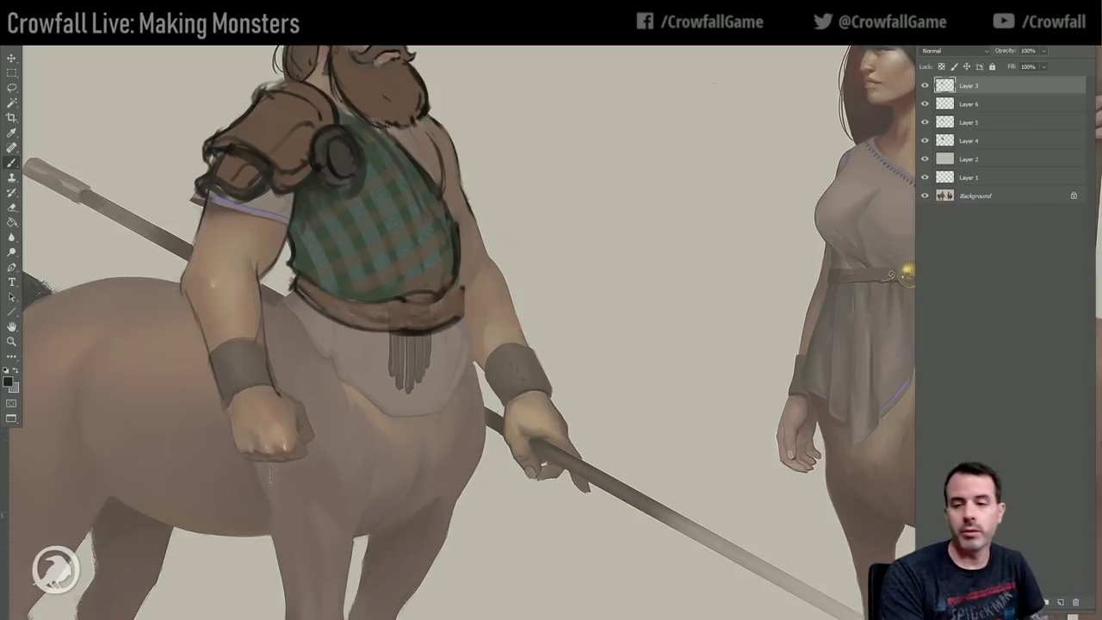
Sketch the long side edges of a hanging lower garment from the belt down over the male's horse chest.
left_click_drag(431, 353, 457, 386)
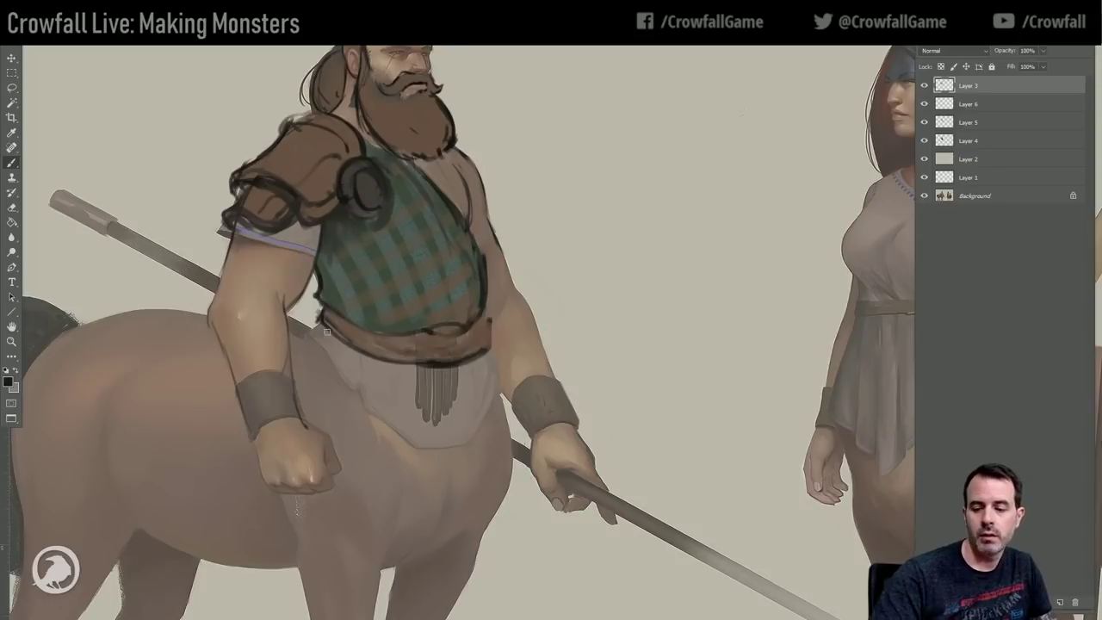
left_click_drag(324, 327, 353, 538)
left_click_drag(381, 493, 394, 501)
left_click_drag(495, 354, 497, 435)
left_click_drag(500, 379, 497, 515)
left_click(497, 478)
Draw curved draping folds below the belt's front and a dark knot at the belt's rear end.
left_click_drag(331, 338, 494, 372)
mouse_move(367, 361)
left_mouse_down()
mouse_move(490, 376)
mouse_move(480, 364)
left_mouse_up()
mouse_move(313, 324)
left_mouse_down()
mouse_move(318, 348)
mouse_move(308, 330)
left_mouse_up()
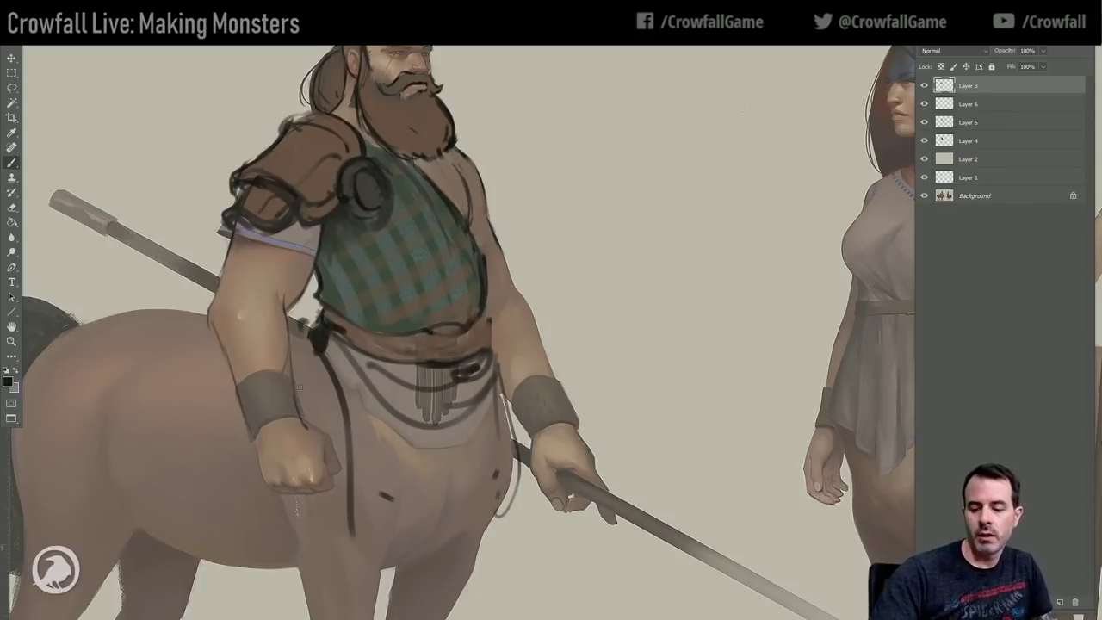
Draw the side edges and bottom hem of the hanging lower garment and fill it with a muted gray-green.
left_click_drag(325, 366, 381, 552)
mouse_move(500, 377)
left_mouse_down()
mouse_move(510, 516)
mouse_move(499, 527)
left_mouse_up()
mouse_move(354, 518)
left_mouse_down()
mouse_move(425, 522)
mouse_move(496, 551)
mouse_move(508, 536)
mouse_move(485, 505)
left_mouse_up()
left_click_drag(495, 423, 510, 554)
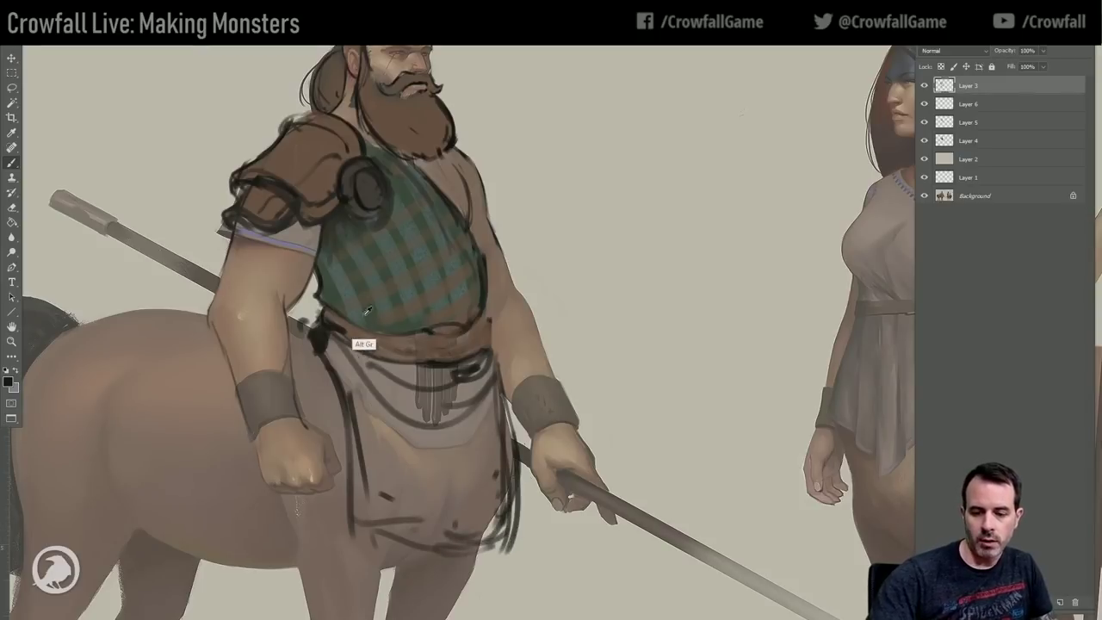
mouse_move(335, 359)
left_mouse_down()
mouse_move(394, 390)
mouse_move(349, 367)
mouse_move(371, 497)
mouse_move(389, 515)
mouse_move(366, 379)
mouse_move(417, 385)
mouse_move(379, 501)
mouse_move(401, 521)
mouse_move(411, 382)
mouse_move(426, 537)
mouse_move(456, 480)
mouse_move(476, 375)
mouse_move(476, 522)
left_mouse_up()
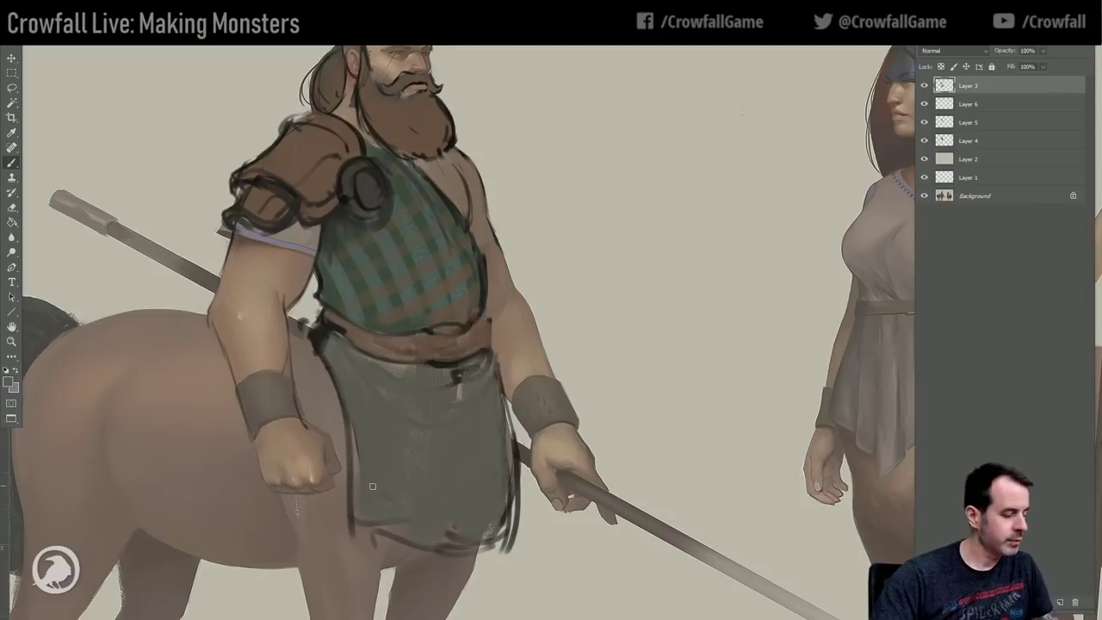
left_click_drag(383, 458, 430, 381)
Sketch a rolled bundle with a hanging flap in dark lines on the horse's back and shade it gray.
left_click(367, 250, "alt")
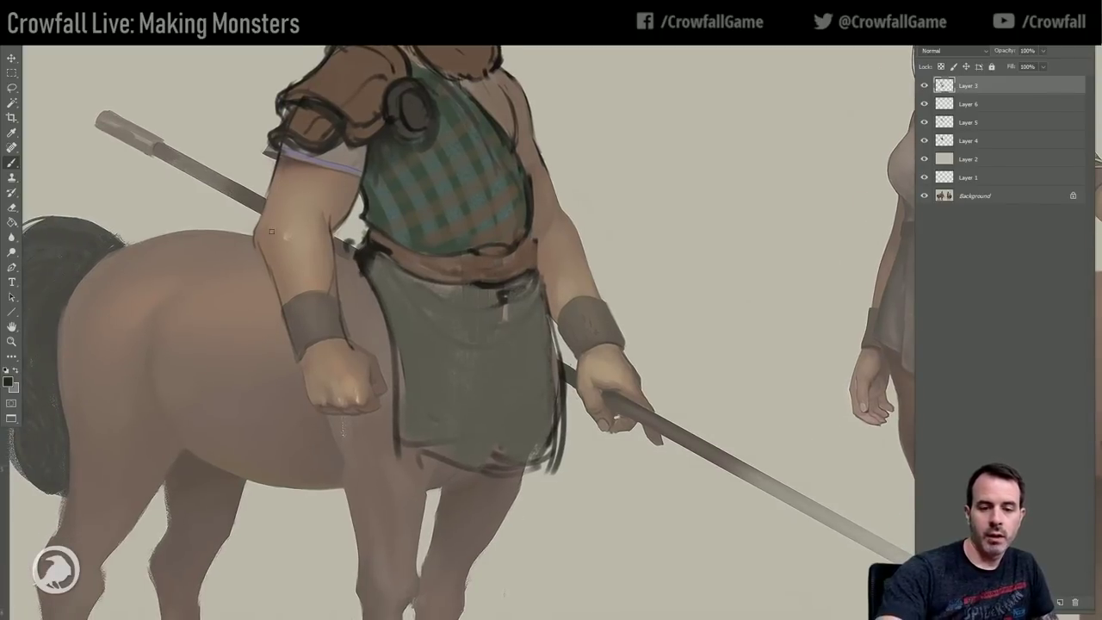
mouse_move(181, 218)
left_mouse_down()
mouse_move(142, 226)
mouse_move(168, 267)
mouse_move(163, 207)
mouse_move(226, 234)
mouse_move(245, 211)
mouse_move(129, 250)
mouse_move(172, 185)
left_mouse_up()
mouse_move(116, 243)
left_mouse_down()
mouse_move(143, 267)
mouse_move(116, 307)
mouse_move(145, 305)
mouse_move(126, 316)
mouse_move(127, 290)
mouse_move(173, 260)
mouse_move(207, 268)
left_mouse_up()
mouse_move(176, 194)
left_mouse_down()
mouse_move(211, 198)
mouse_move(254, 182)
mouse_move(245, 224)
mouse_move(258, 185)
left_mouse_up()
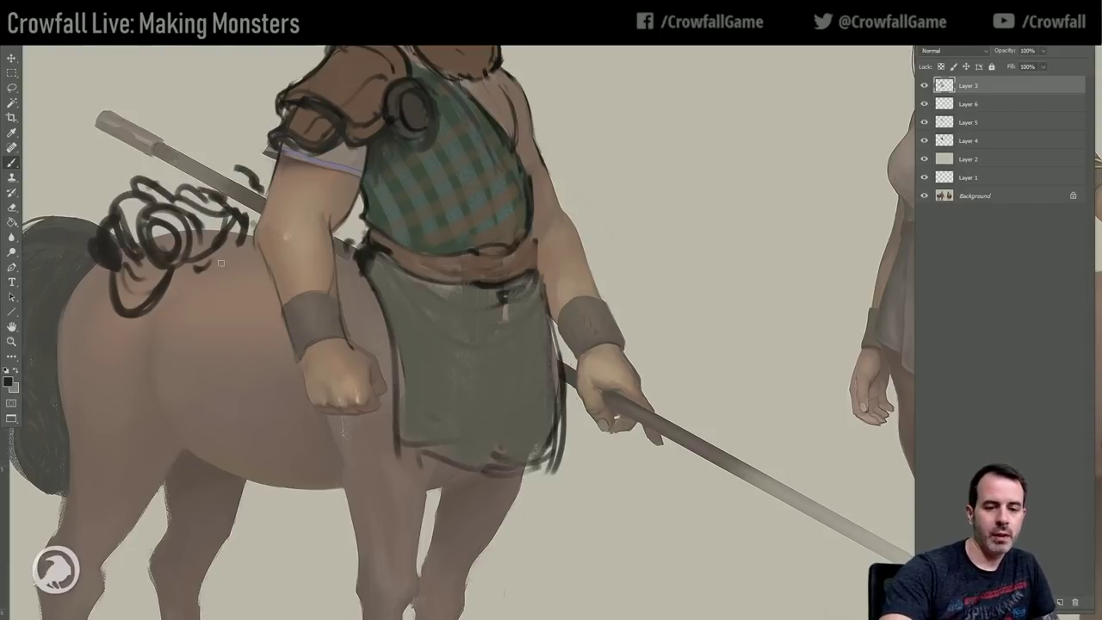
left_click_drag(212, 260, 245, 234)
mouse_move(110, 233)
left_mouse_down()
mouse_move(129, 207)
mouse_move(168, 206)
mouse_move(139, 277)
mouse_move(163, 228)
mouse_move(203, 198)
mouse_move(233, 240)
mouse_move(249, 224)
left_mouse_up()
Flip the canvas horizontally.
left_click_drag(641, 272, 616, 316)
key("ctrl+shift+h")
left_click_drag(769, 321, 524, 351)
left_click_drag(713, 352, 503, 409)
left_click(12, 341)
left_click(541, 332, "alt")
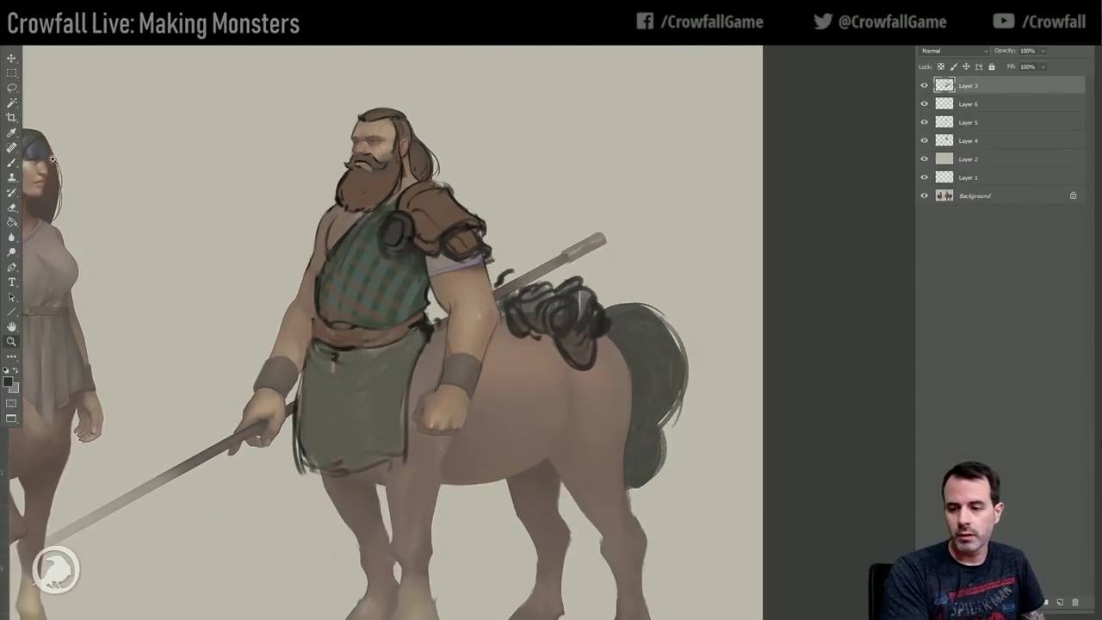
Touch up the shoulder armor and reshape the beard's front edge into jagged tufts with sampled brown and dark colors.
left_click(11, 161)
left_click(444, 234, "alt")
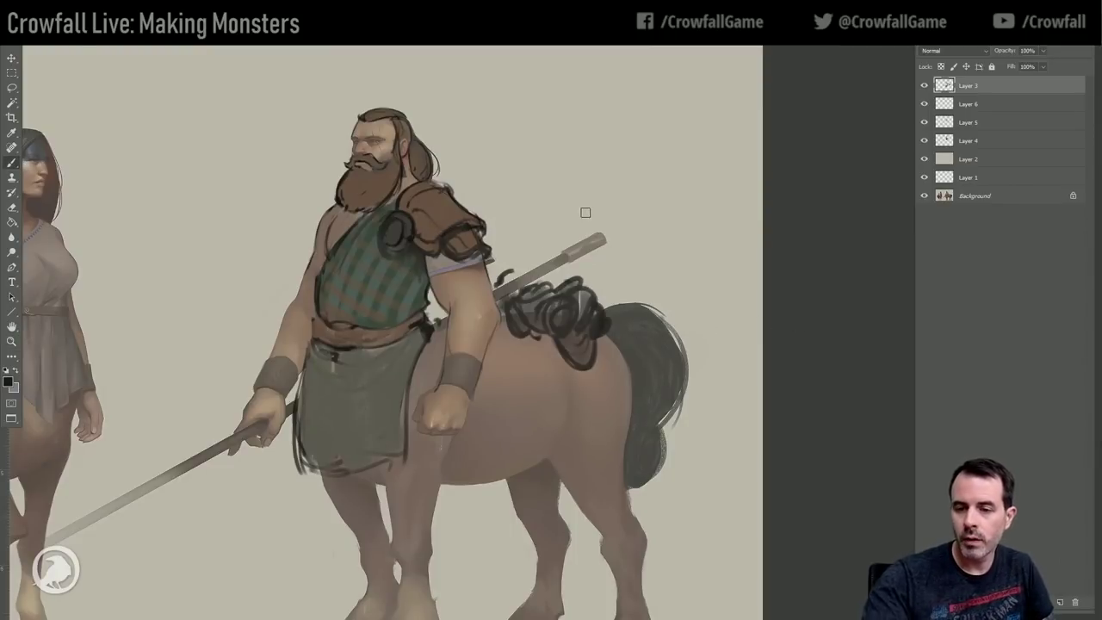
left_click_drag(422, 217, 456, 220)
left_click(389, 202, "alt")
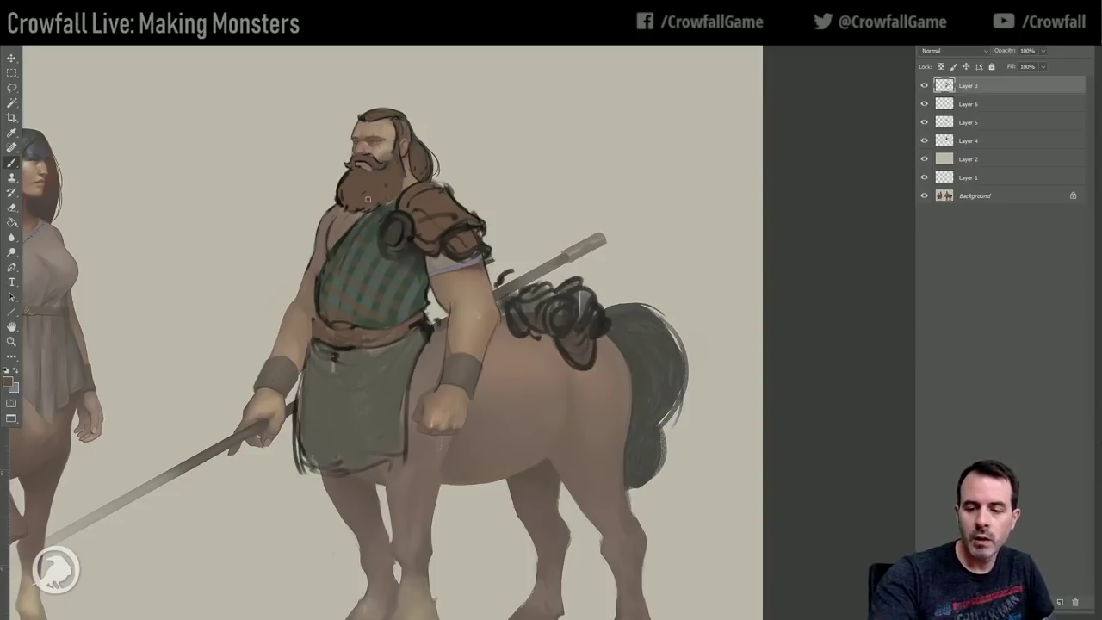
left_click(397, 218, "alt")
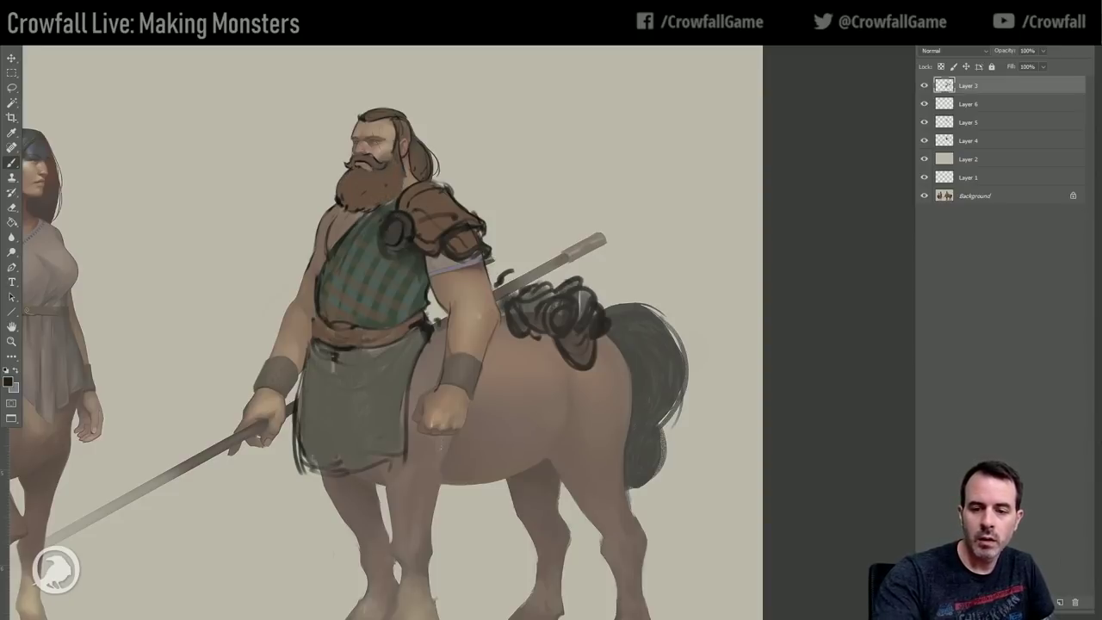
left_click(340, 182, "alt")
left_click(347, 168, "alt")
left_click(398, 225, "alt")
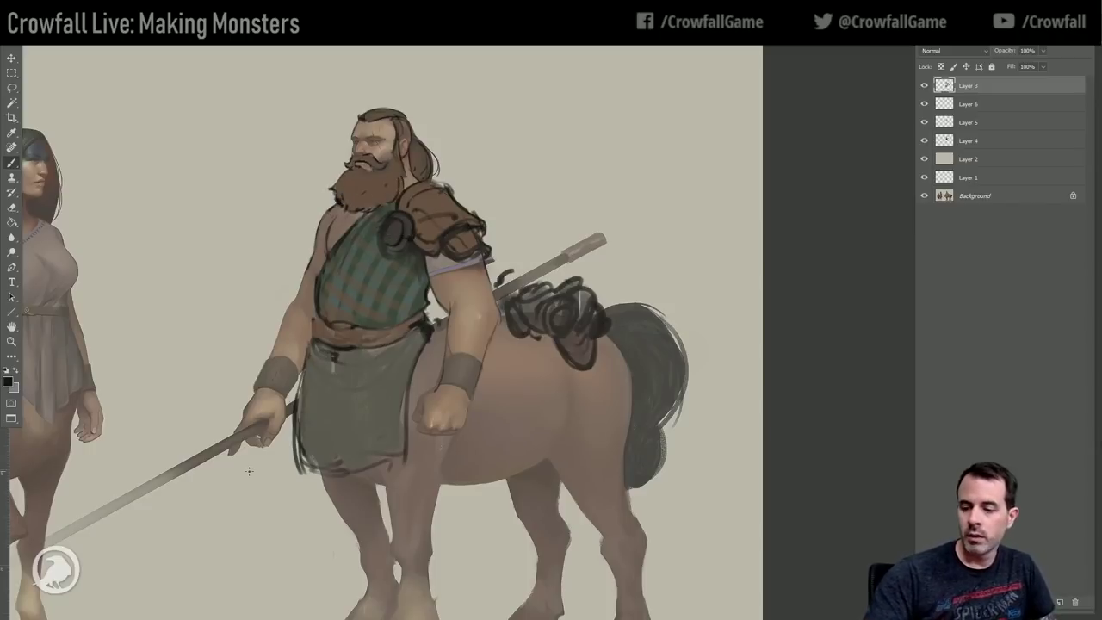
Sketch the curved dark outlines of a saddle blanket and straps over the horse's flank and hindquarters.
left_click_drag(512, 329, 558, 365)
left_click_drag(527, 366, 535, 369)
mouse_move(408, 372)
left_mouse_down()
mouse_move(436, 352)
mouse_move(537, 427)
left_mouse_up()
mouse_move(617, 349)
left_mouse_down()
mouse_move(607, 395)
mouse_move(555, 428)
left_mouse_up()
mouse_move(625, 366)
left_mouse_down()
mouse_move(583, 428)
mouse_move(608, 409)
left_mouse_up()
left_click_drag(480, 359, 550, 428)
left_click_drag(614, 384, 570, 422)
left_click_drag(617, 341, 608, 403)
mouse_move(630, 345)
left_mouse_down()
mouse_move(601, 433)
mouse_move(620, 459)
mouse_move(631, 378)
mouse_move(620, 463)
left_mouse_up()
left_click_drag(528, 407, 546, 425)
Draw draping folds below the belt, the garment's rear edge and small dark tassels along its hem.
mouse_move(401, 415)
left_mouse_down()
mouse_move(397, 458)
mouse_move(356, 470)
left_mouse_up()
mouse_move(315, 352)
left_mouse_down()
mouse_move(343, 373)
mouse_move(378, 372)
mouse_move(336, 353)
mouse_move(413, 389)
left_mouse_up()
mouse_move(435, 325)
left_mouse_down()
mouse_move(422, 375)
mouse_move(393, 416)
mouse_move(403, 473)
mouse_move(378, 469)
left_mouse_up()
mouse_move(306, 469)
left_mouse_down()
mouse_move(311, 483)
mouse_move(404, 495)
left_mouse_up()
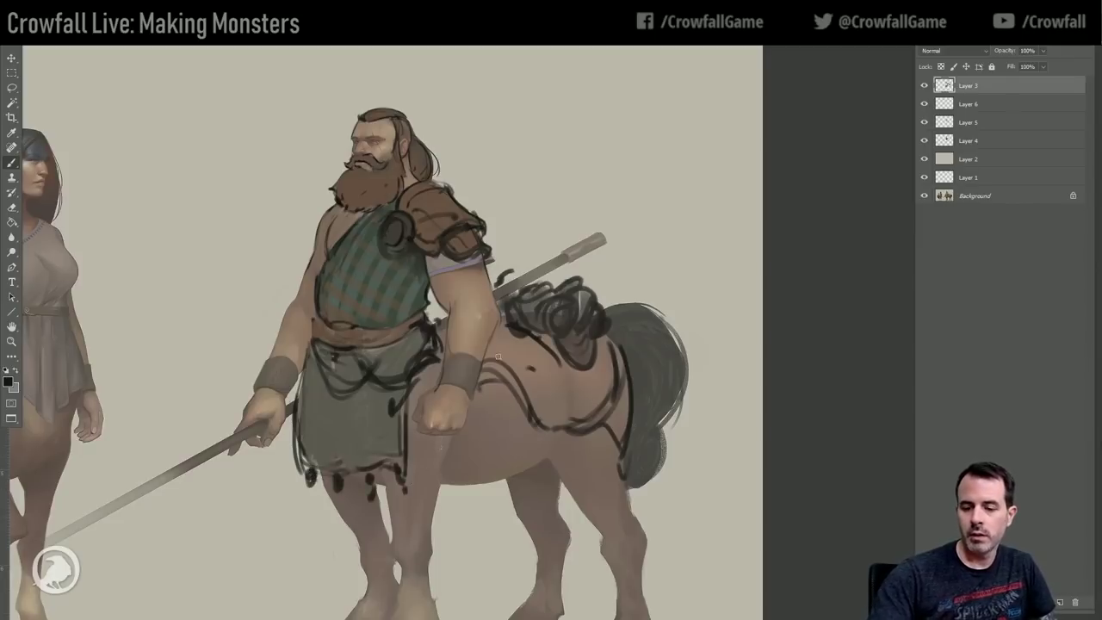
Fill the rear section of the saddle blanket on the hindquarters with teal.
key("x")
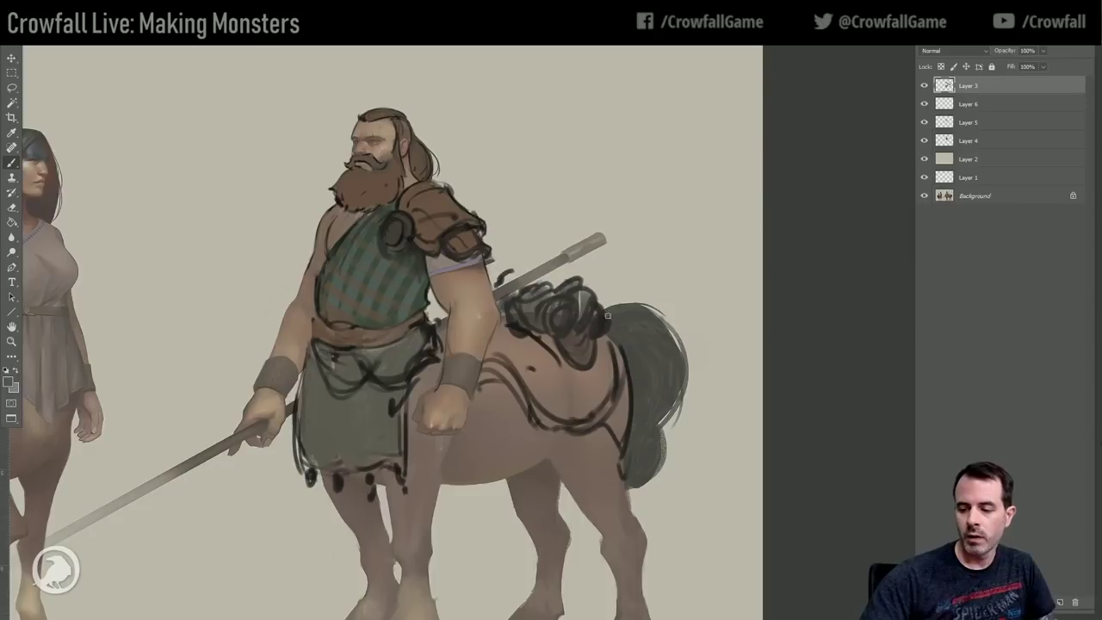
mouse_move(557, 353)
left_mouse_down()
mouse_move(595, 386)
mouse_move(614, 361)
mouse_move(619, 417)
left_mouse_up()
left_click(589, 367, "alt")
mouse_move(542, 336)
left_mouse_down()
mouse_move(584, 418)
mouse_move(619, 420)
left_mouse_up()
left_click(553, 312, "alt")
left_click(585, 394, "alt")
left_click_drag(562, 361, 577, 404)
Paint the blanket's front section in brown sampled from the armor and color the bundle teal.
left_click(473, 322, "alt")
left_click(434, 228, "alt")
mouse_move(495, 347)
left_mouse_down()
mouse_move(521, 355)
mouse_move(568, 411)
mouse_move(512, 375)
mouse_move(559, 426)
left_mouse_up()
left_click(585, 387, "alt")
mouse_move(541, 322)
left_mouse_down()
mouse_move(583, 306)
mouse_move(571, 320)
mouse_move(559, 301)
mouse_move(536, 319)
mouse_move(574, 291)
mouse_move(598, 315)
mouse_move(589, 325)
mouse_move(587, 290)
mouse_move(606, 326)
left_mouse_up()
left_click(600, 383, "alt")
key("bracketleft")
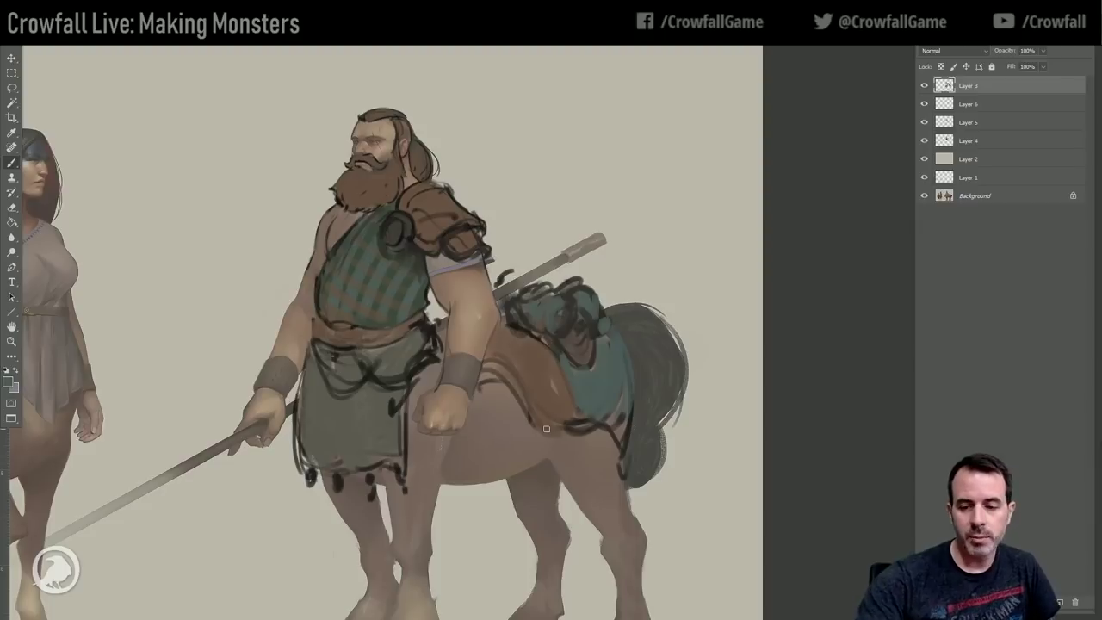
Choose dark red #803333 and tint the lower beard and the end of the tied-back hair.
key("alt")
left_click(392, 232, "alt")
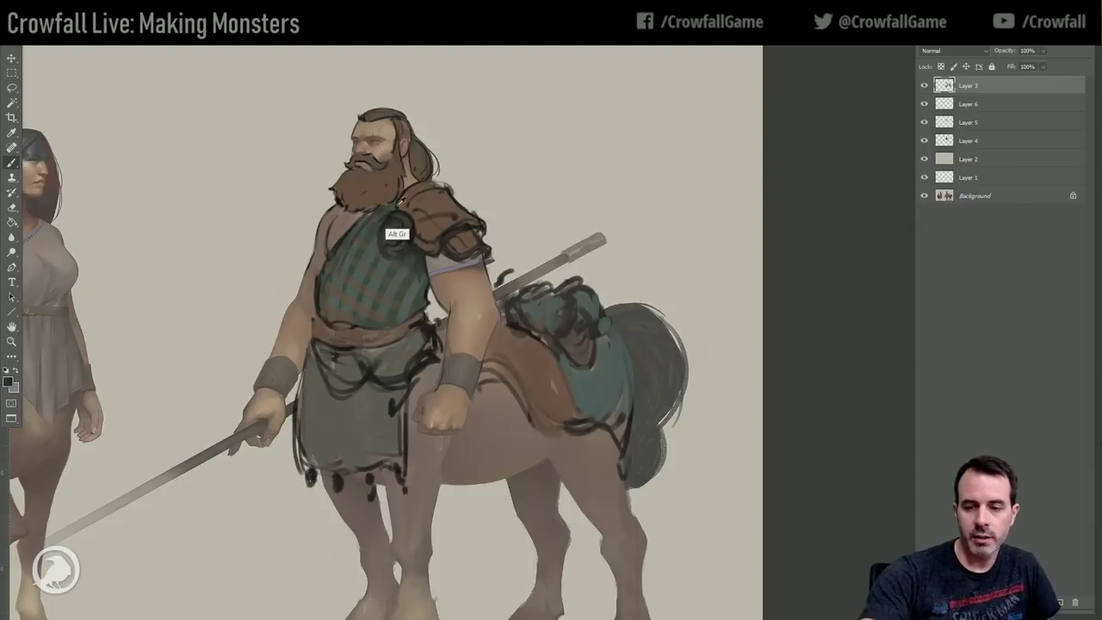
left_click(325, 231, "alt")
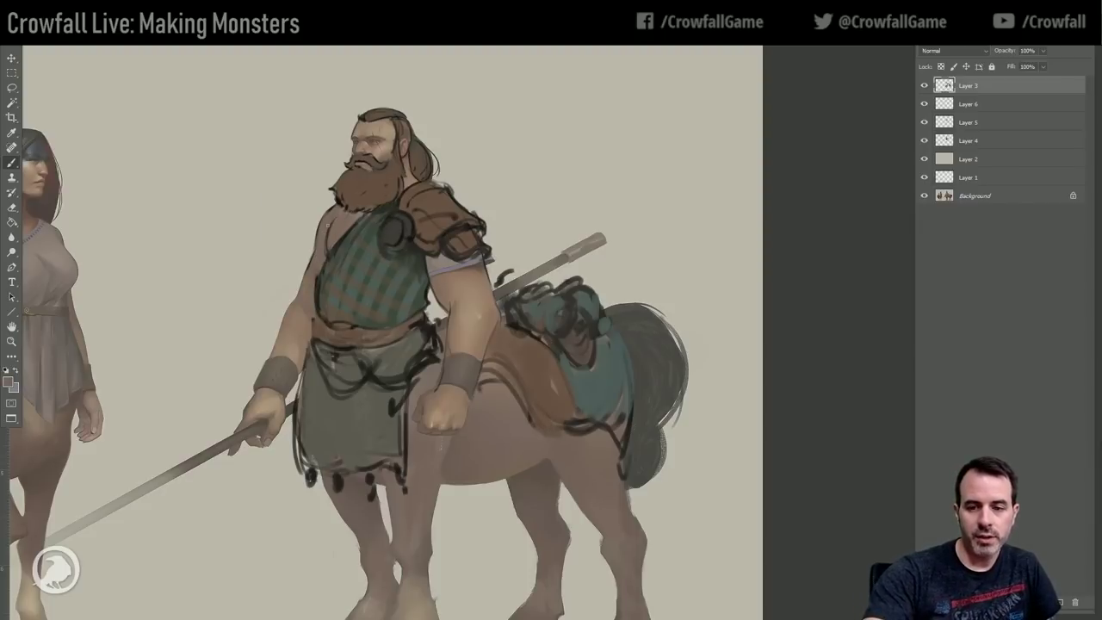
left_click(394, 168, "alt")
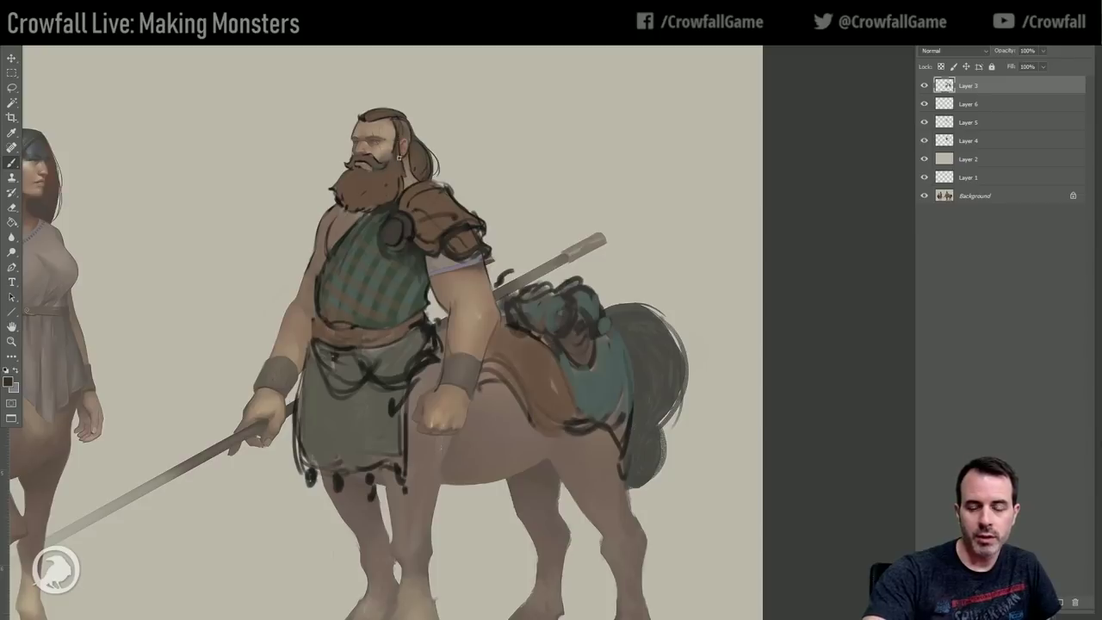
left_click(8, 380)
left_click(739, 456)
left_click(667, 387)
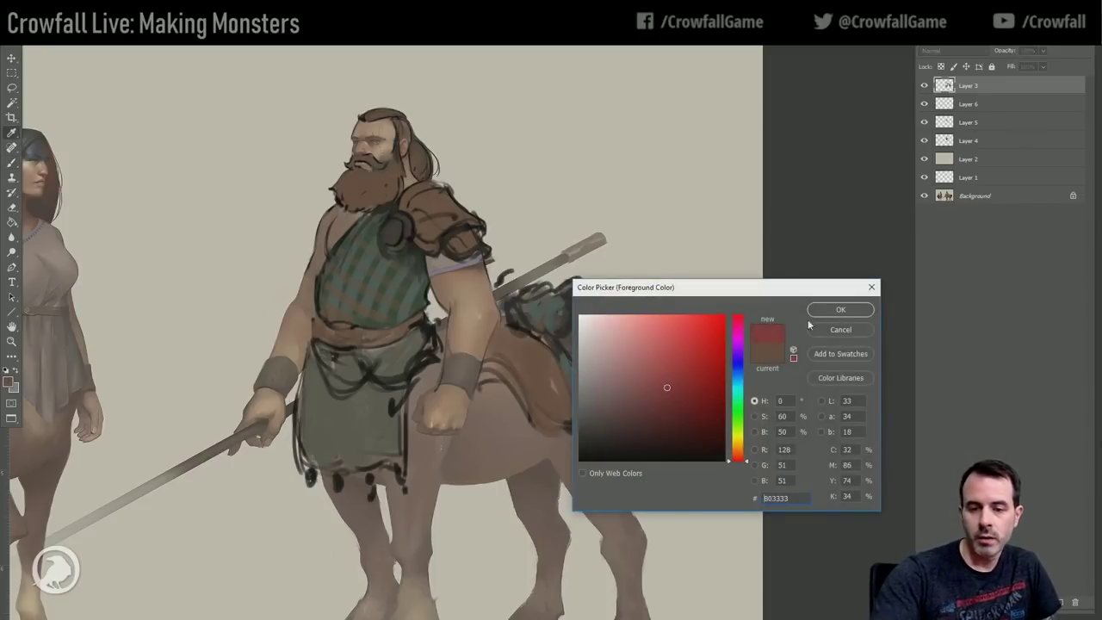
left_click(825, 311)
mouse_move(336, 186)
left_mouse_down()
mouse_move(374, 202)
mouse_move(385, 193)
mouse_move(384, 166)
mouse_move(356, 180)
mouse_move(385, 194)
left_mouse_up()
left_click(351, 172, "alt")
left_click(360, 191, "alt")
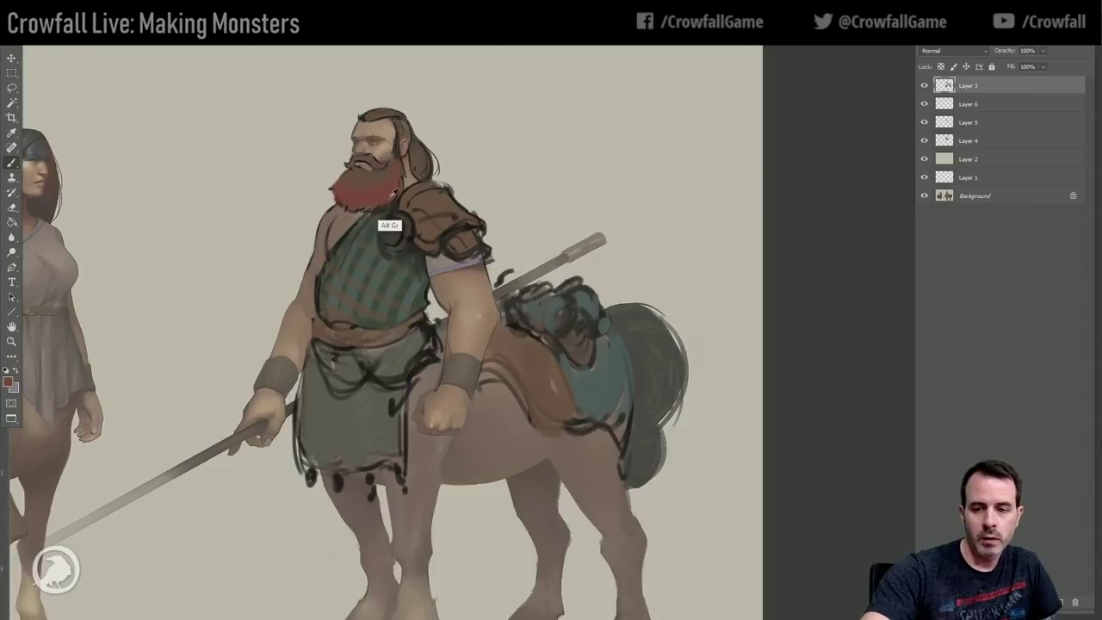
left_click_drag(415, 181, 432, 158)
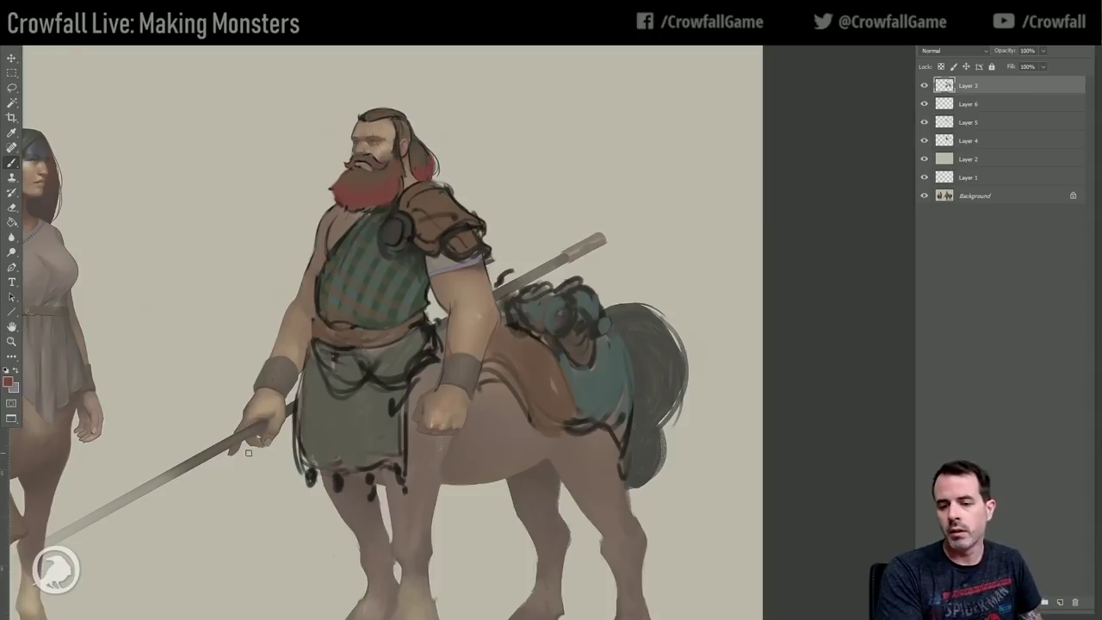
Paint over the lavender trim on the upper arm with sampled skin color and clean the arm's outer edge.
left_click_drag(439, 529, 412, 488)
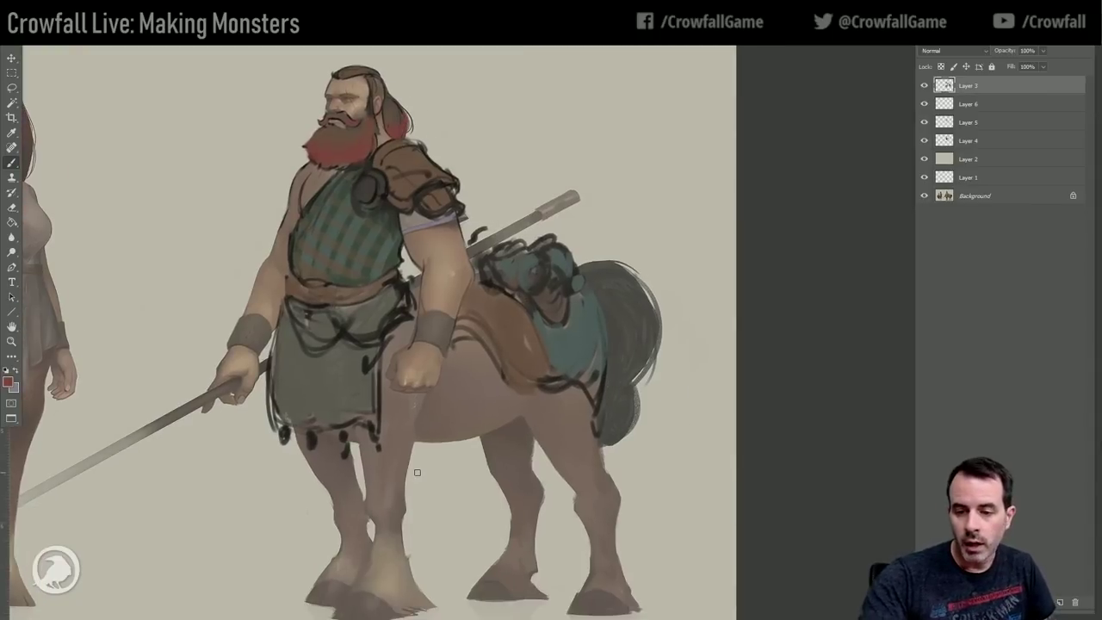
left_click(372, 196, "alt")
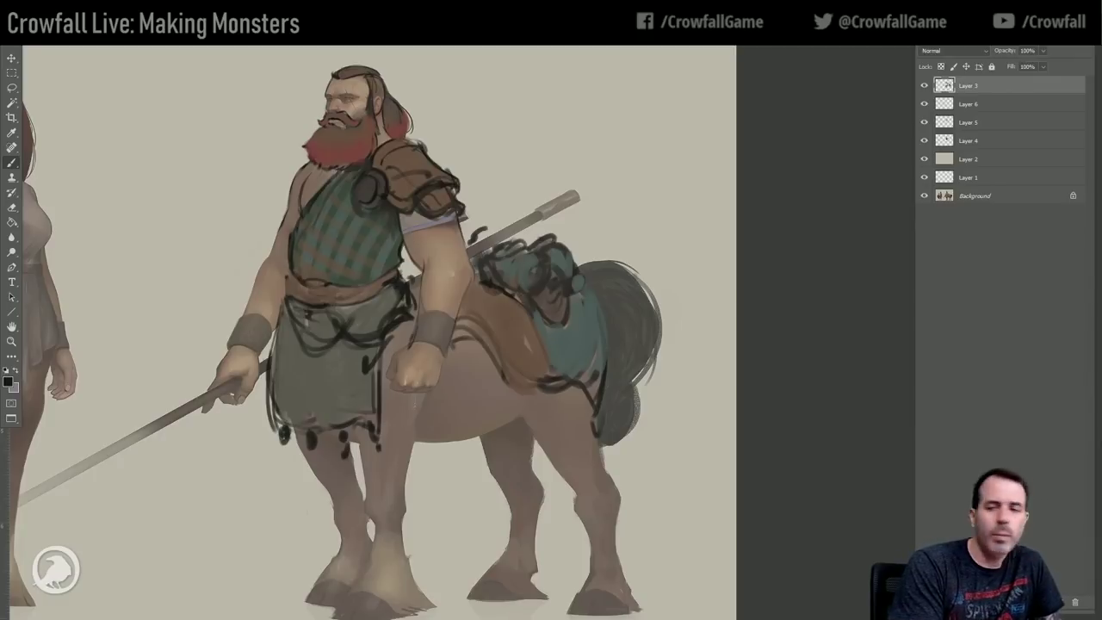
left_click(439, 220, "alt")
left_click(415, 235, "alt")
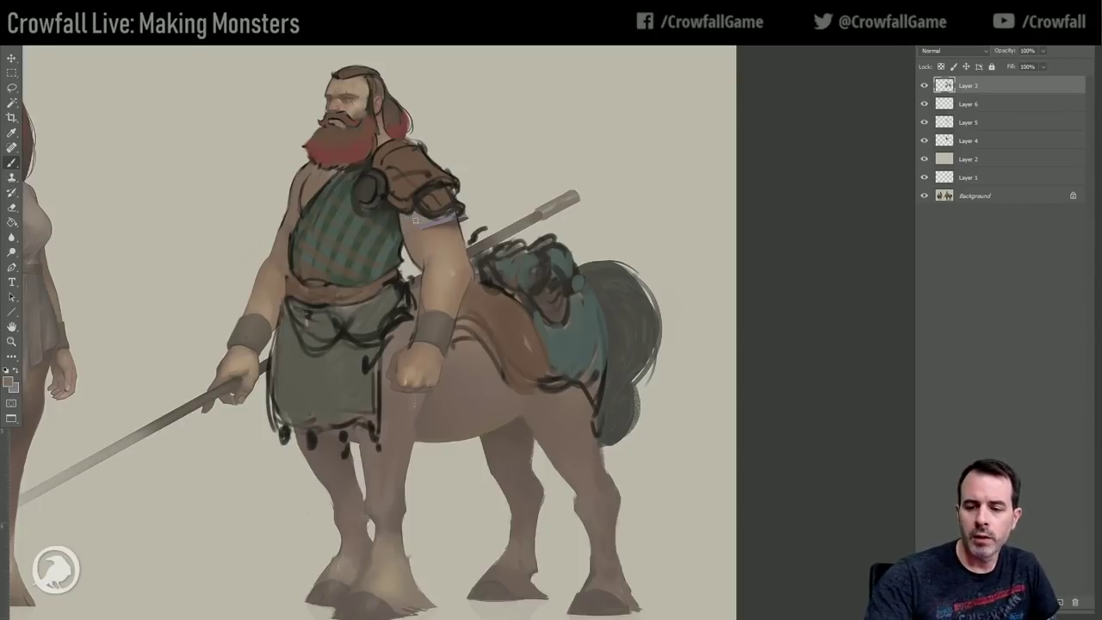
left_click(477, 207, "alt")
left_click_drag(476, 206, 461, 224)
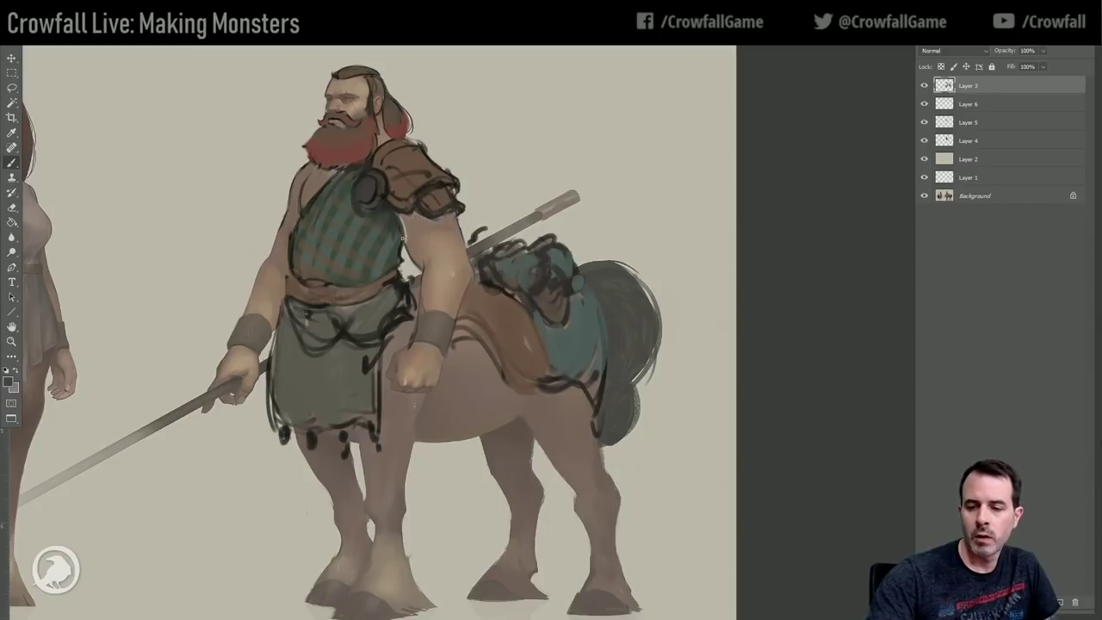
Paint a short green sleeve below the shoulder armor and outline its edges with dark lines.
mouse_move(410, 249)
left_mouse_down()
mouse_move(402, 223)
mouse_move(431, 230)
mouse_move(439, 221)
mouse_move(470, 223)
left_mouse_up()
key("alt")
left_click(375, 154, "alt")
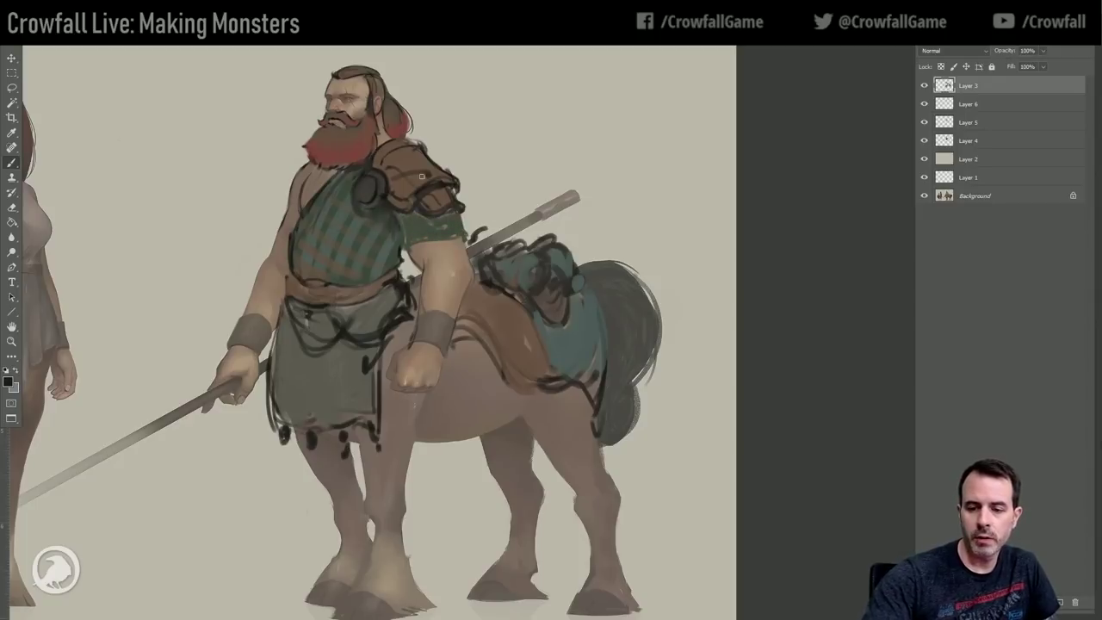
mouse_move(397, 216)
left_mouse_down()
mouse_move(404, 251)
mouse_move(456, 239)
left_mouse_up()
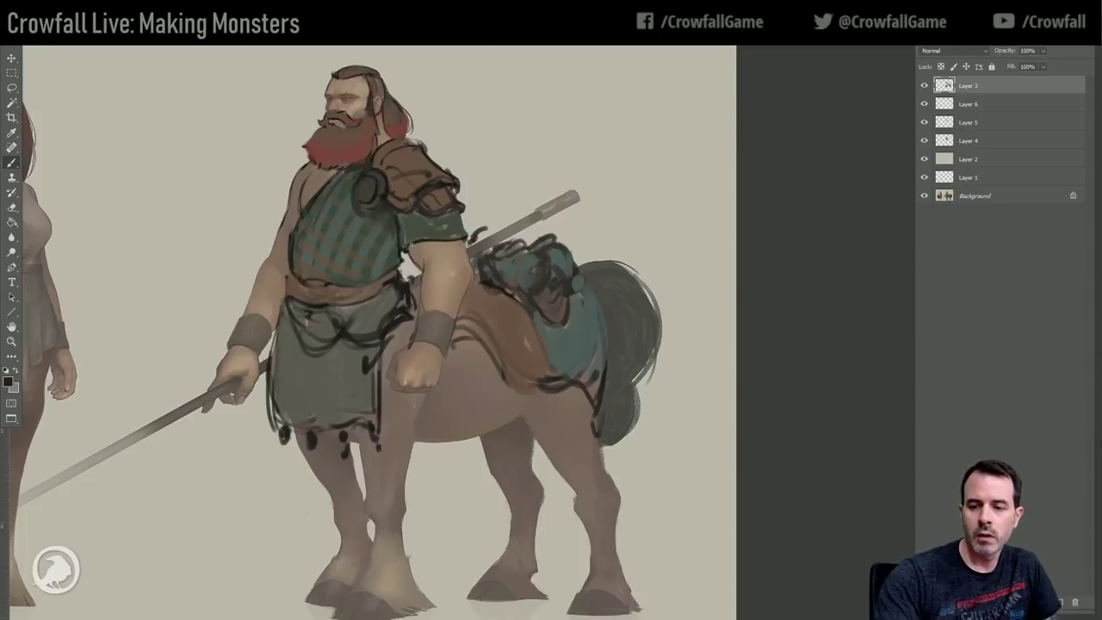
left_click_drag(420, 244, 462, 237)
left_click(460, 222, "alt")
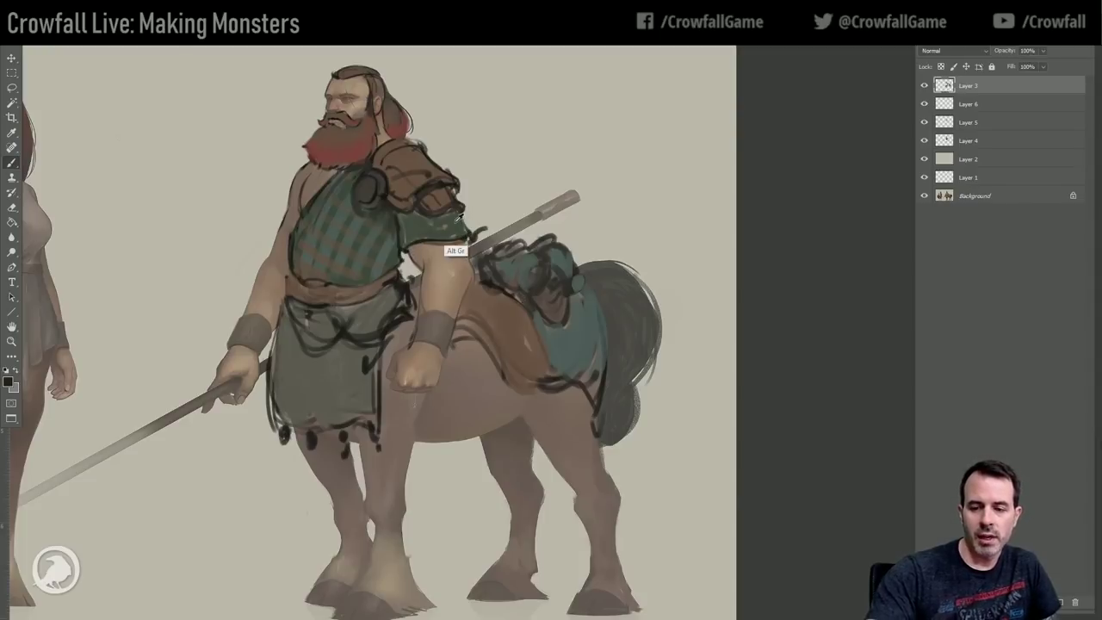
Touch up the sleeve and the armor's lower edge with colors sampled around them.
left_click(450, 196, "alt")
left_click(418, 207, "alt")
left_click(413, 225, "alt")
left_click(398, 220, "alt")
left_click(401, 227, "alt")
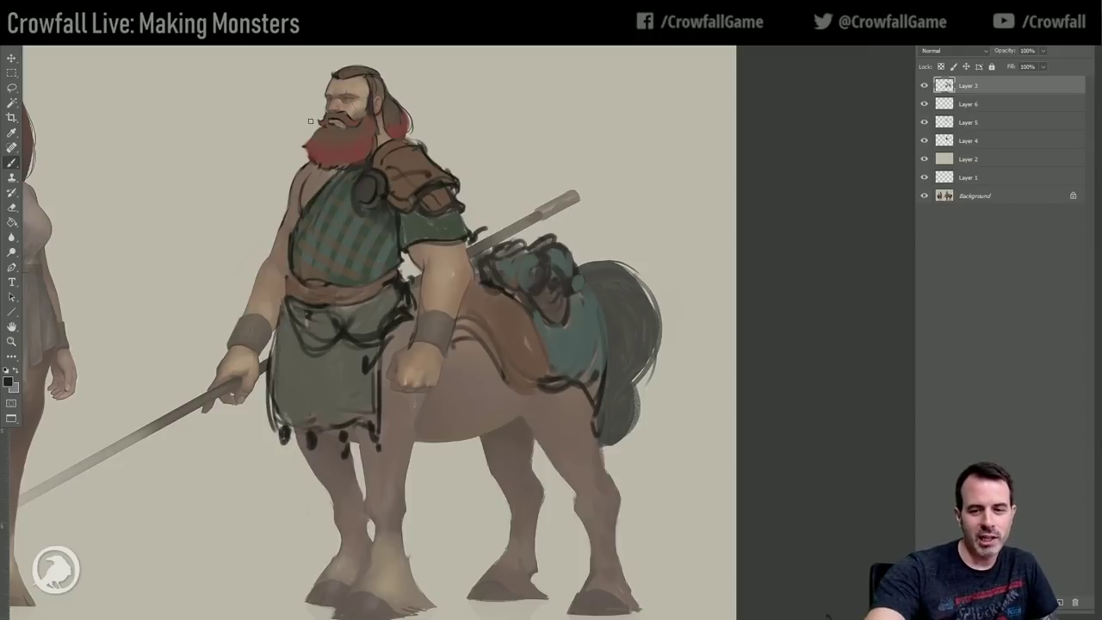
Sample the beard's red and extend it over more of the tied-back hair.
key("alt")
left_click(323, 162, "alt")
left_click(393, 140, "alt")
left_click_drag(397, 113, 402, 129)
left_click(387, 140, "alt")
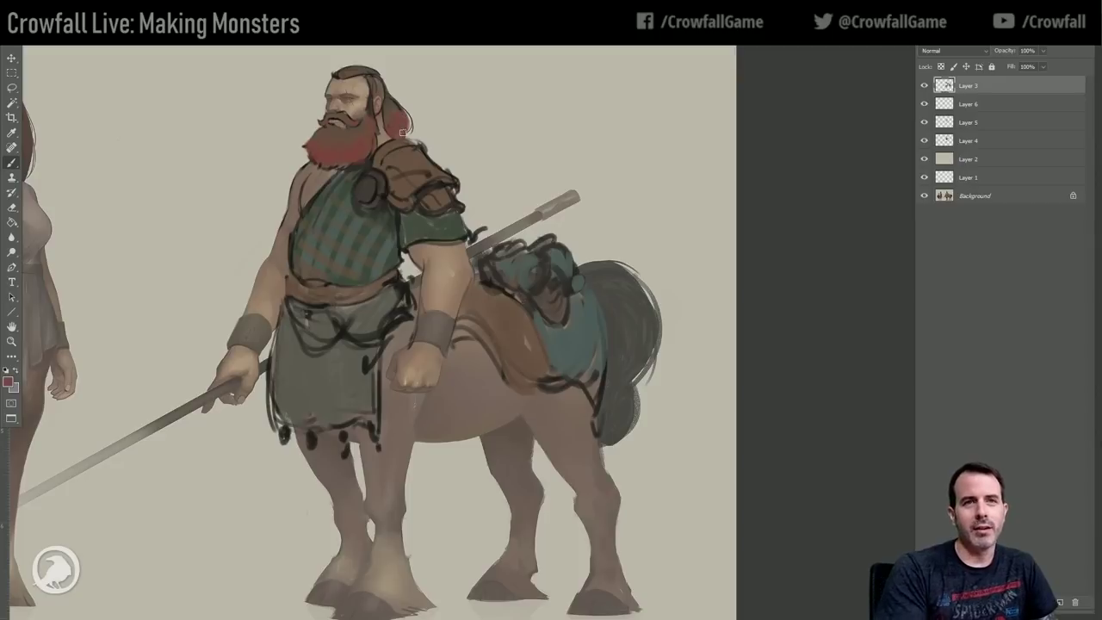
key("p")
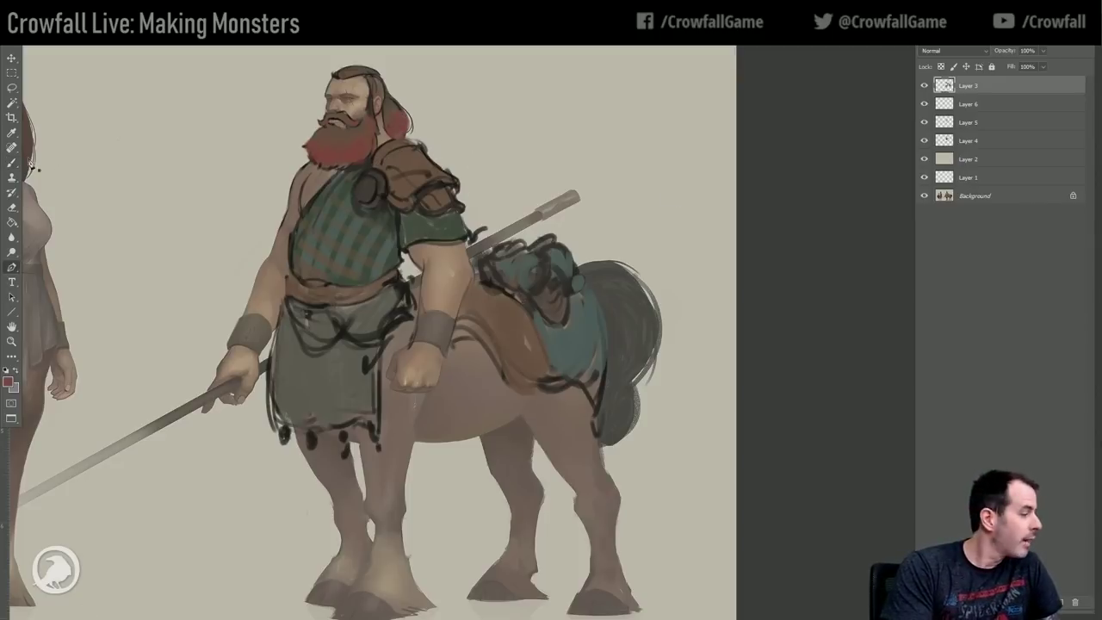
left_click(11, 162)
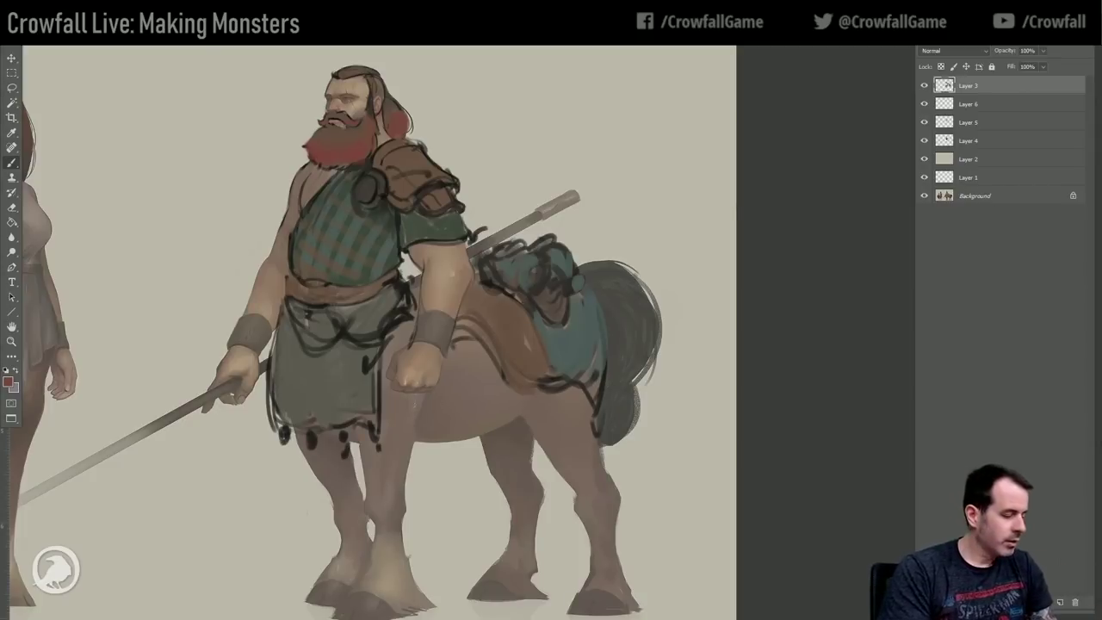
Draw the curved dark lower edge of a second blanket panel across the horse's front flank.
left_click(544, 298, "alt")
left_click(573, 338, "alt")
left_click(397, 322, "alt")
left_click(404, 286, "alt")
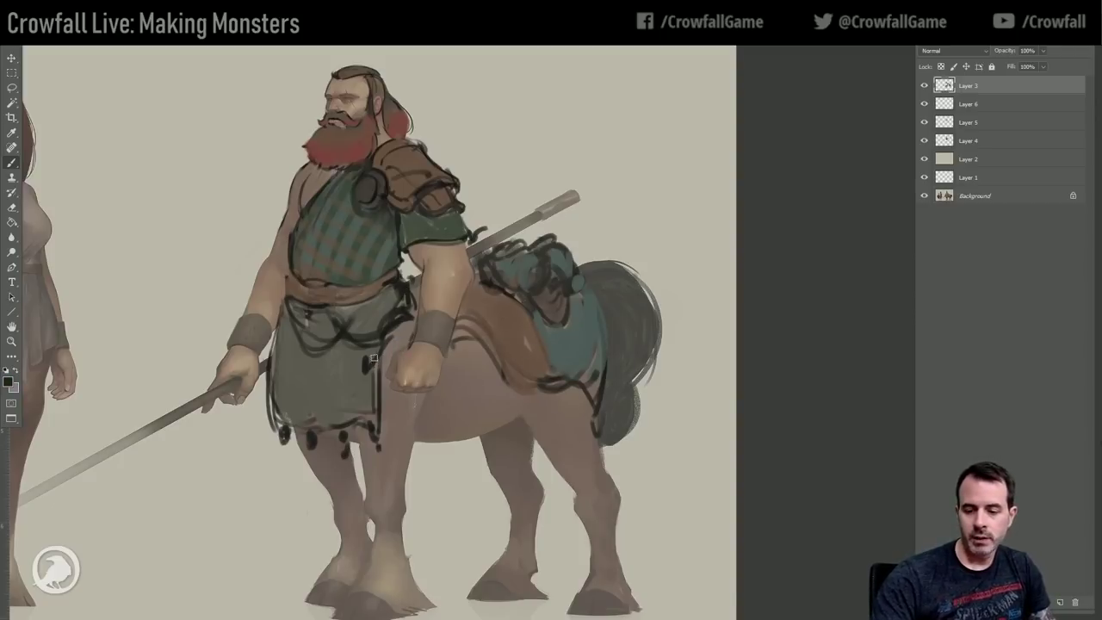
mouse_move(402, 418)
left_mouse_down()
mouse_move(478, 398)
mouse_move(507, 360)
left_mouse_up()
left_click_drag(515, 308, 423, 418)
Fill the front flank panel with teal sampled from the rear blanket, up to the lower garment.
left_click(582, 327, "alt")
left_click(557, 326, "alt")
left_click_drag(517, 336, 458, 409)
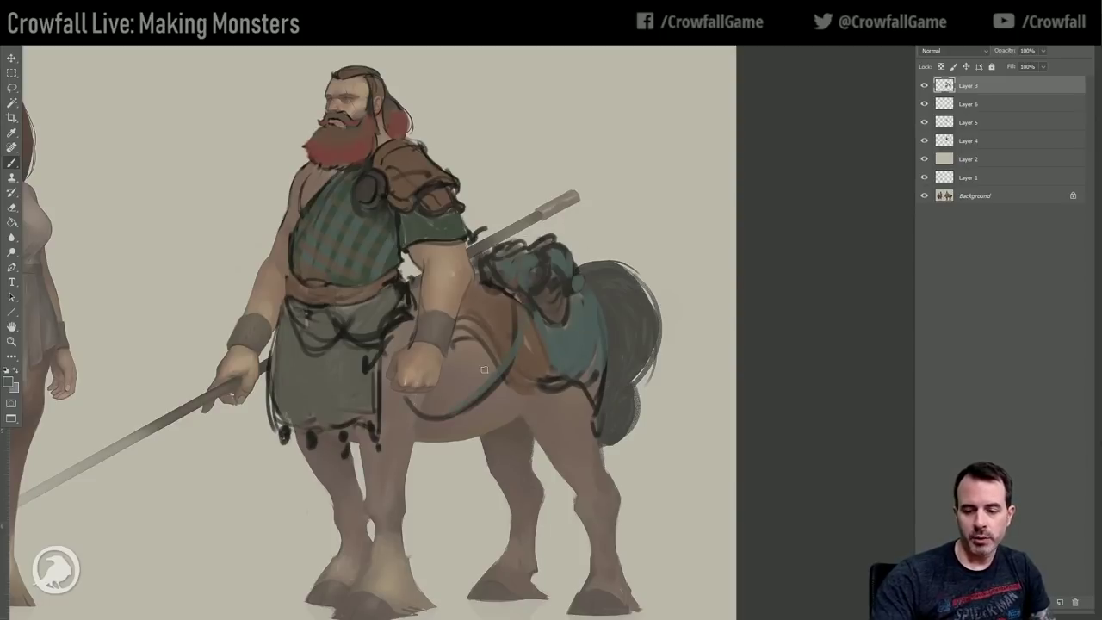
mouse_move(391, 344)
left_mouse_down()
mouse_move(408, 330)
mouse_move(398, 317)
left_mouse_up()
mouse_move(420, 395)
left_mouse_down()
mouse_move(451, 389)
mouse_move(495, 352)
mouse_move(479, 302)
mouse_move(459, 342)
mouse_move(496, 364)
left_mouse_up()
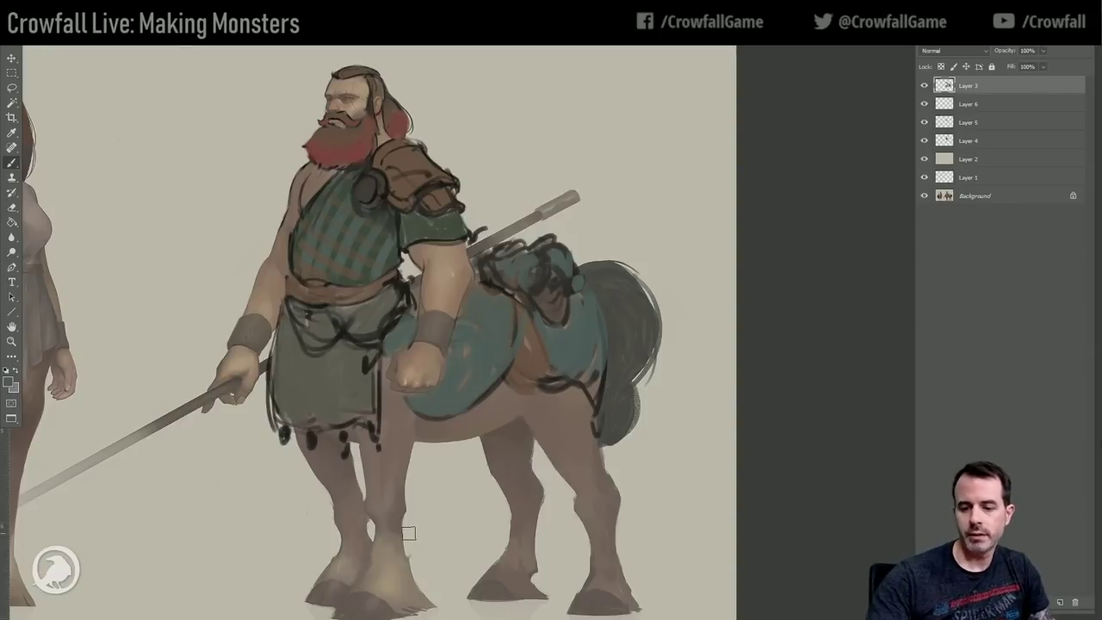
Reduce the brush size and refine the front blanket panel's edge beside the brown strap with sampled colors.
left_click(572, 301, "alt")
key("[")
key("[")
key("[")
mouse_move(476, 405)
left_mouse_down()
mouse_move(516, 356)
mouse_move(523, 324)
mouse_move(471, 400)
left_mouse_up()
mouse_move(508, 329)
left_mouse_down()
mouse_move(508, 366)
mouse_move(520, 313)
left_mouse_up()
left_click(511, 307, "alt")
left_click(540, 299, "alt")
Try sampled teal and brown on the sleeve below the shoulder armor and repaint it dark green #283423.
left_click(494, 313, "alt")
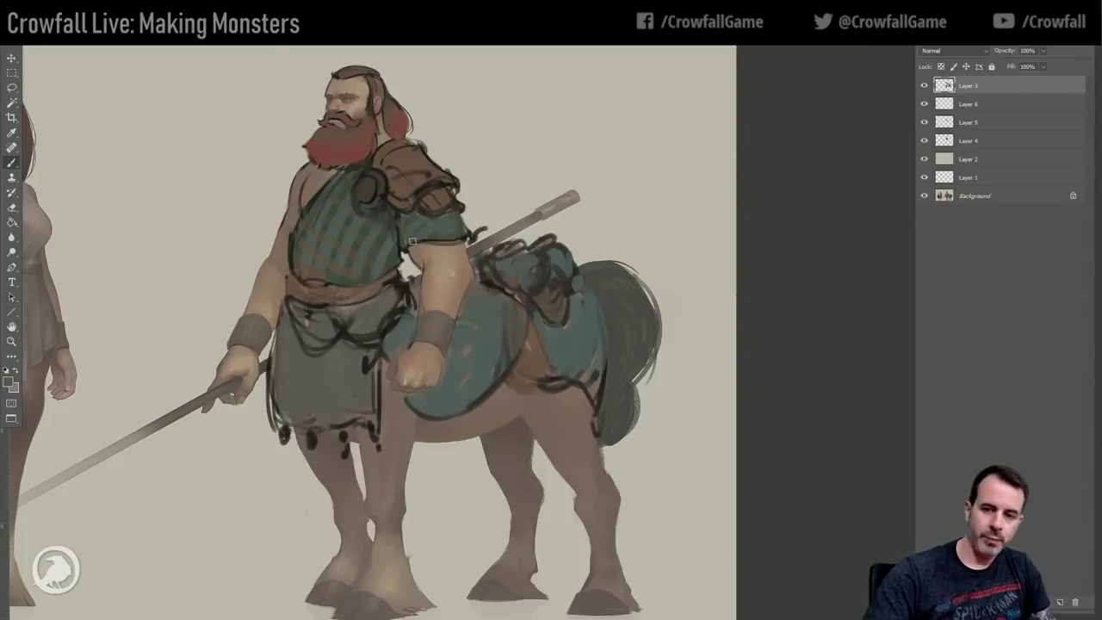
left_click(293, 241, "alt")
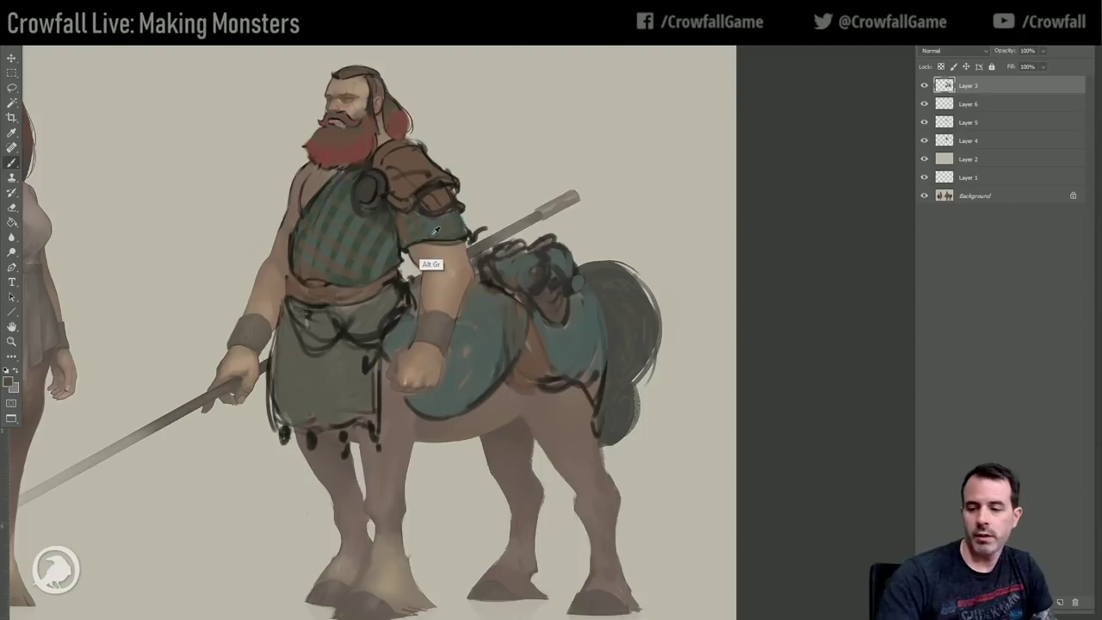
left_click(8, 380)
left_click(628, 430)
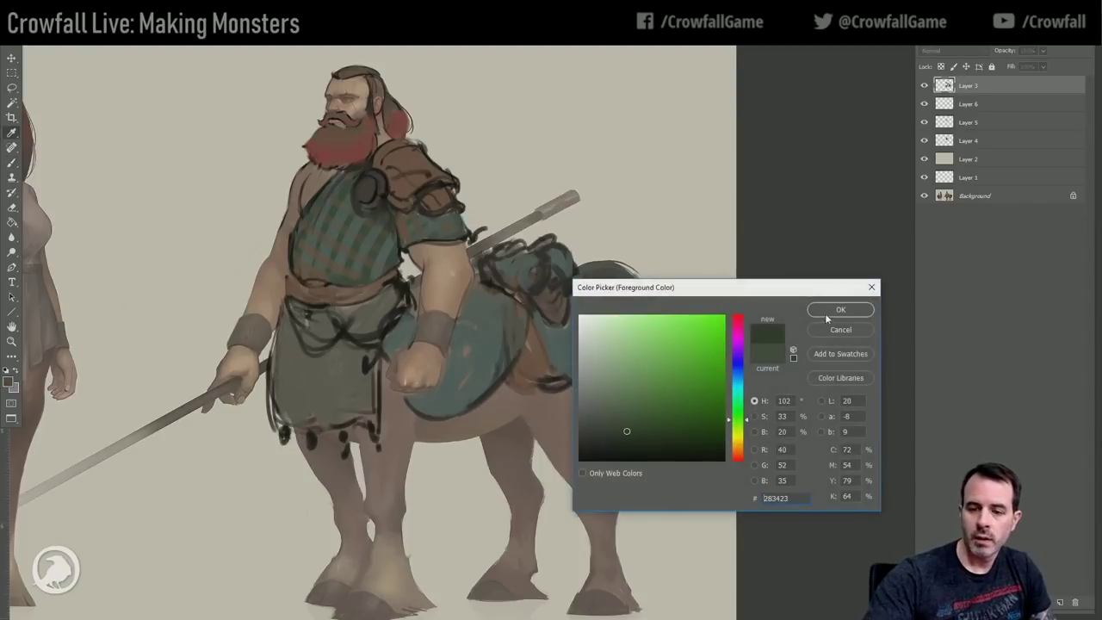
left_click(828, 310)
left_click_drag(403, 223, 438, 225)
Pick a darker green, fill the armored arm's sleeve with it and paint a matching short sleeve over the bare shoulder.
left_click(9, 382)
left_click(637, 433)
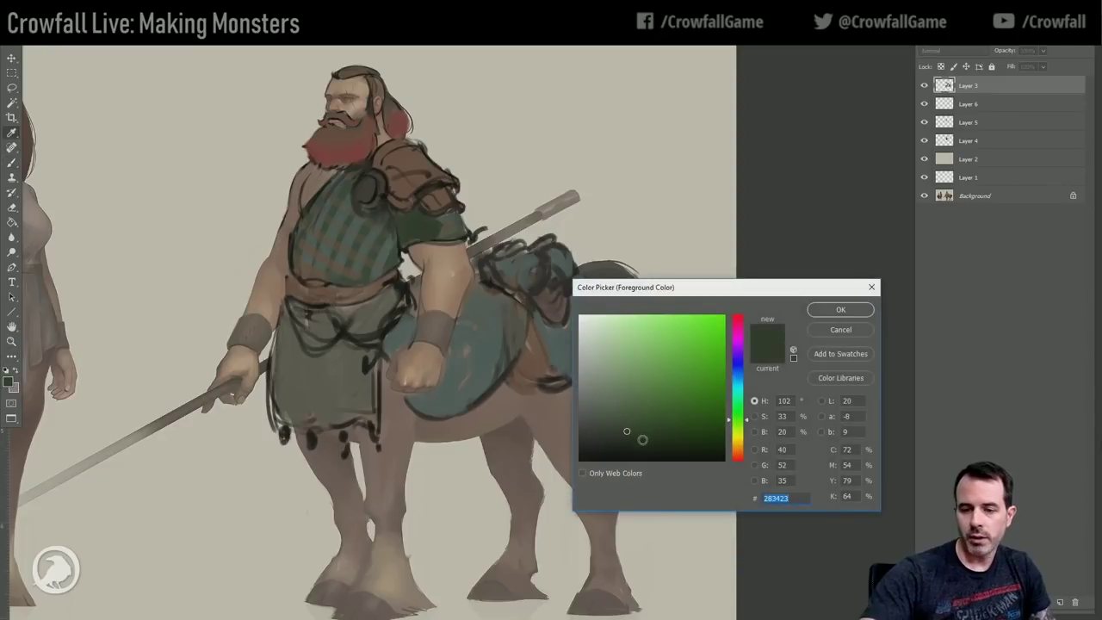
left_click(839, 310)
mouse_move(404, 218)
left_mouse_down()
mouse_move(410, 234)
mouse_move(465, 227)
left_mouse_up()
left_click_drag(308, 198, 331, 170)
mouse_move(289, 215)
left_mouse_down()
mouse_move(287, 186)
mouse_move(293, 207)
mouse_move(318, 160)
left_mouse_up()
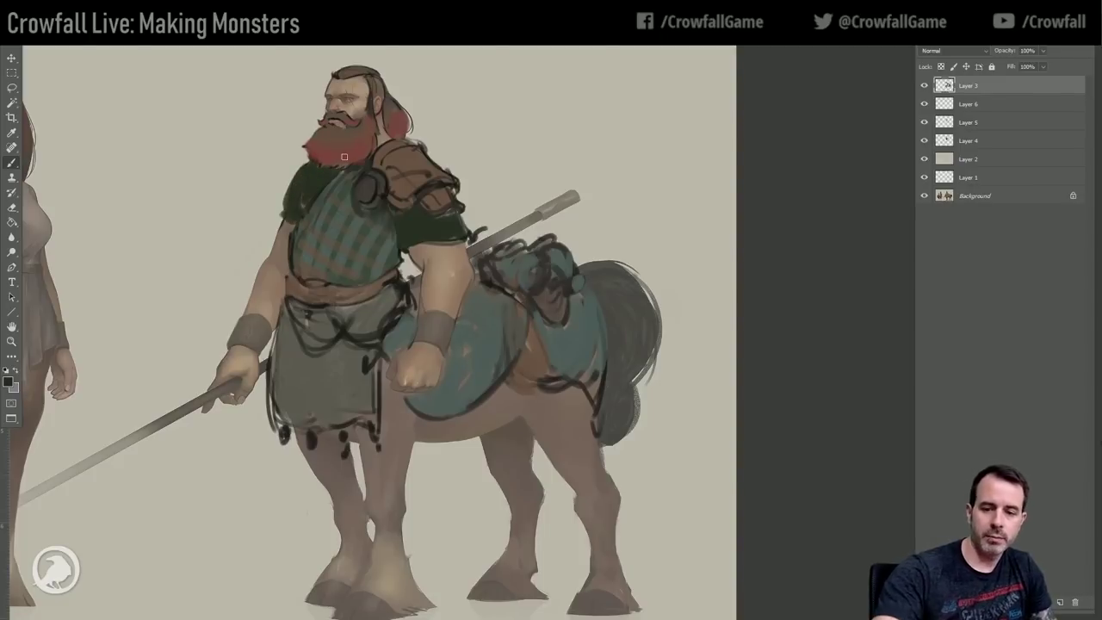
mouse_move(284, 217)
left_mouse_down()
mouse_move(275, 229)
mouse_move(291, 227)
left_mouse_up()
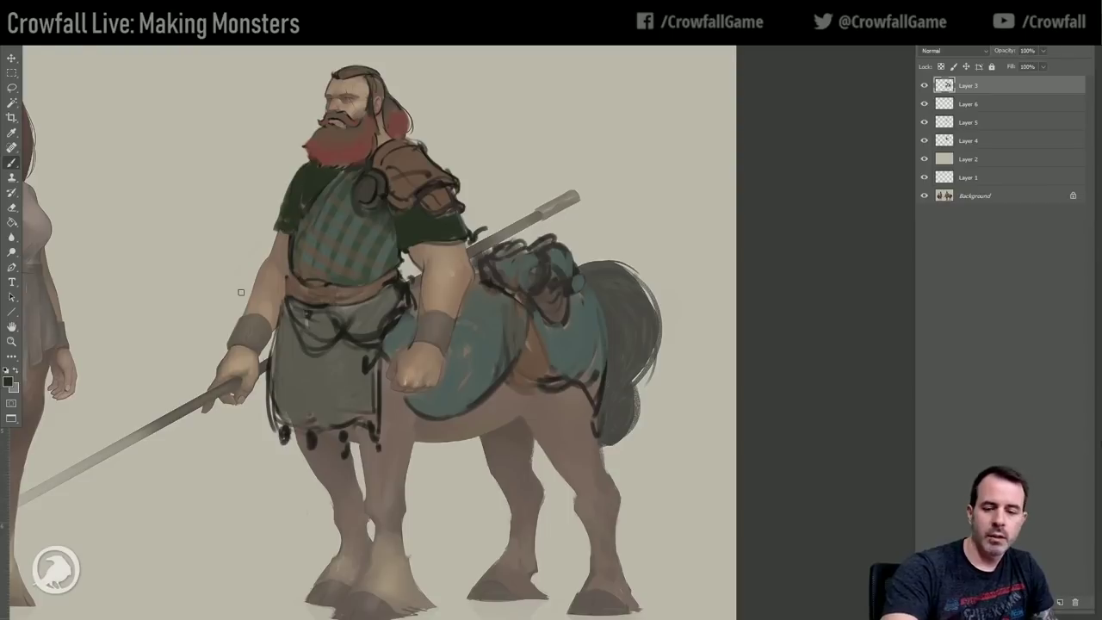
Pick a near-black brush color and outline the edges of both dark green sleeves.
left_click(8, 380)
left_click(830, 311)
mouse_move(305, 182)
left_mouse_down()
mouse_move(301, 208)
mouse_move(274, 226)
mouse_move(290, 239)
left_mouse_up()
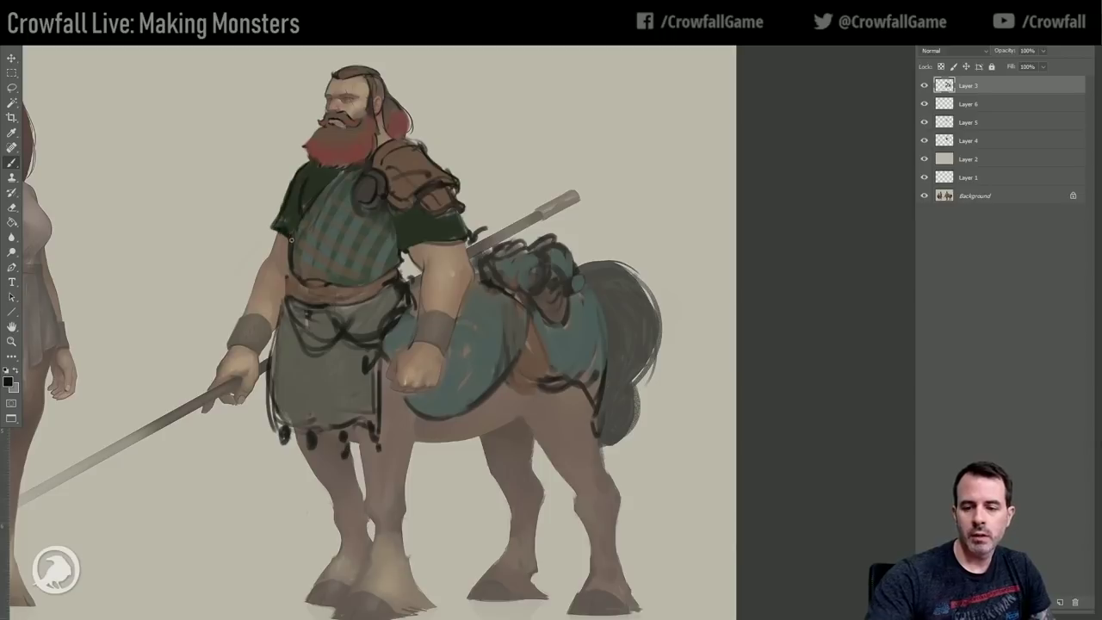
mouse_move(395, 211)
left_mouse_down()
mouse_move(401, 251)
mouse_move(462, 209)
mouse_move(415, 206)
mouse_move(459, 213)
left_mouse_up()
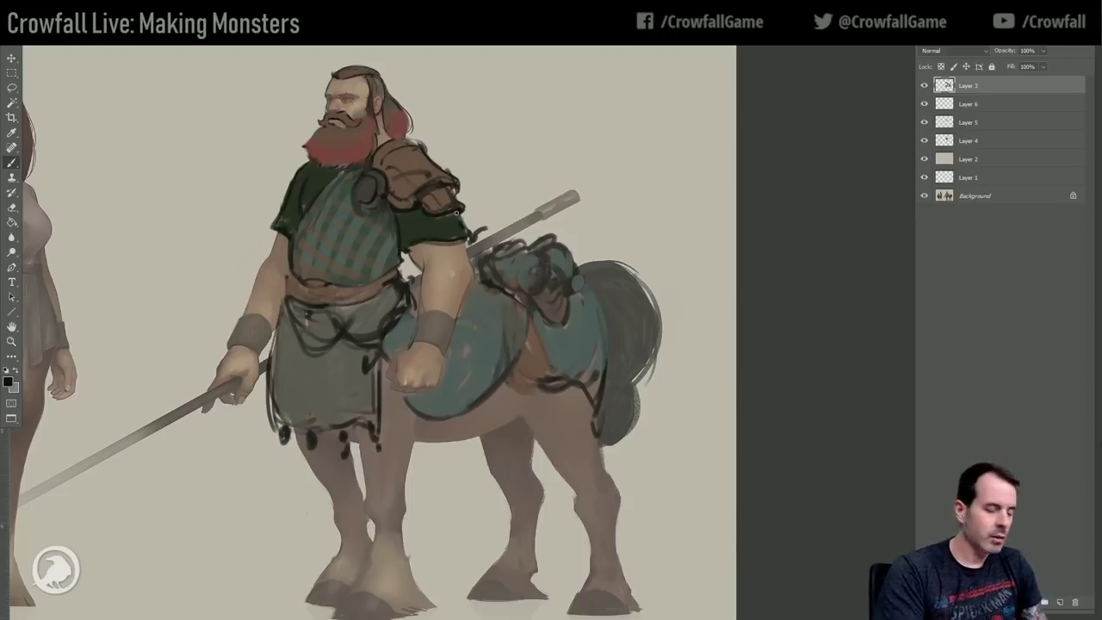
Flip the canvas horizontally to check the design in mirror view.
key("ctrl+f")
left_click_drag(305, 278, 718, 287)
left_click_drag(414, 331, 365, 341)
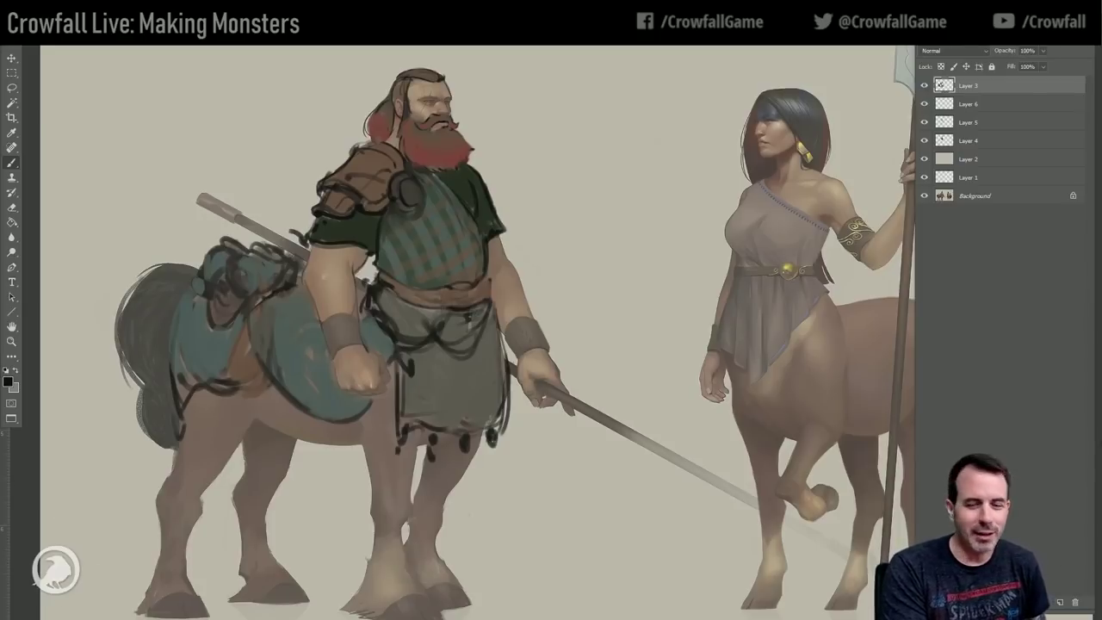
left_click_drag(500, 161, 492, 197)
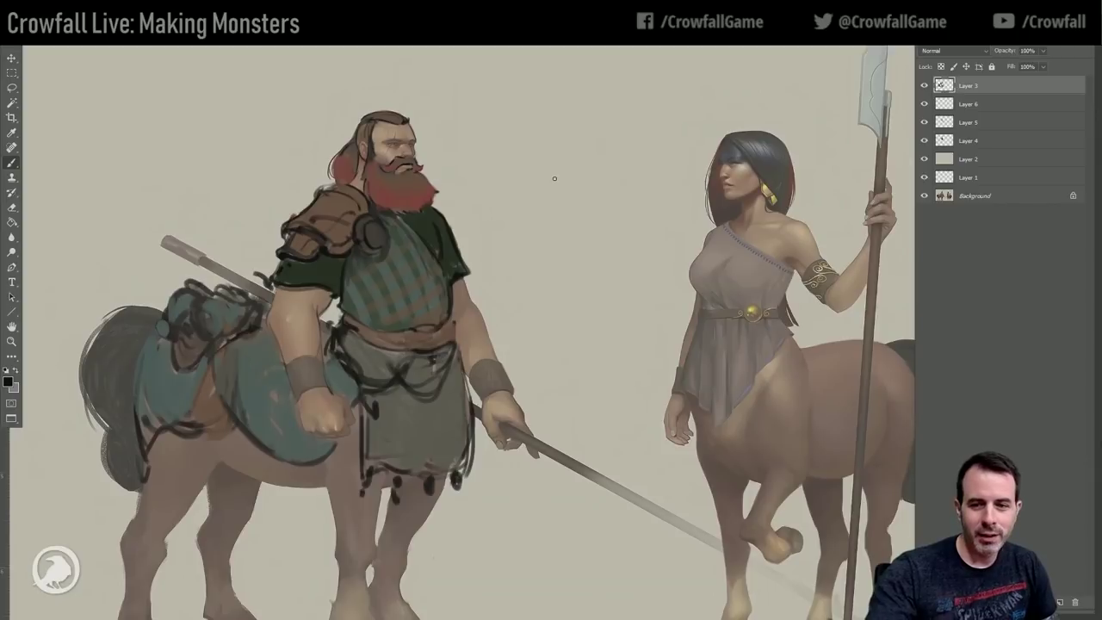
Blend the tied-back hair from brown into red with tones sampled from the hair, sideburn and beard.
left_click(353, 148, "alt")
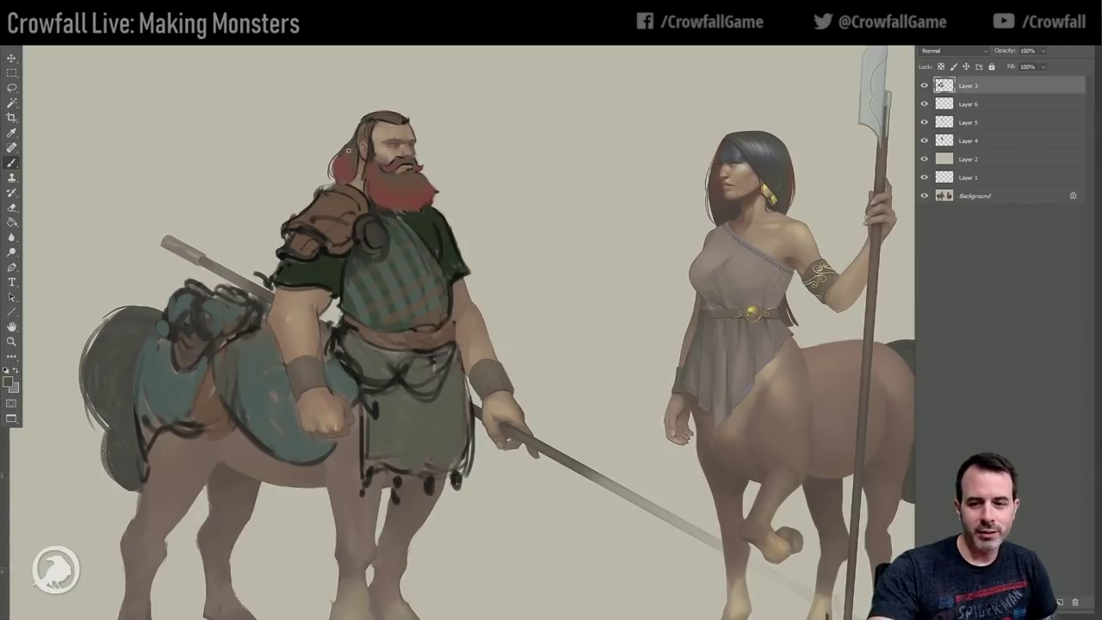
left_click(341, 158, "alt")
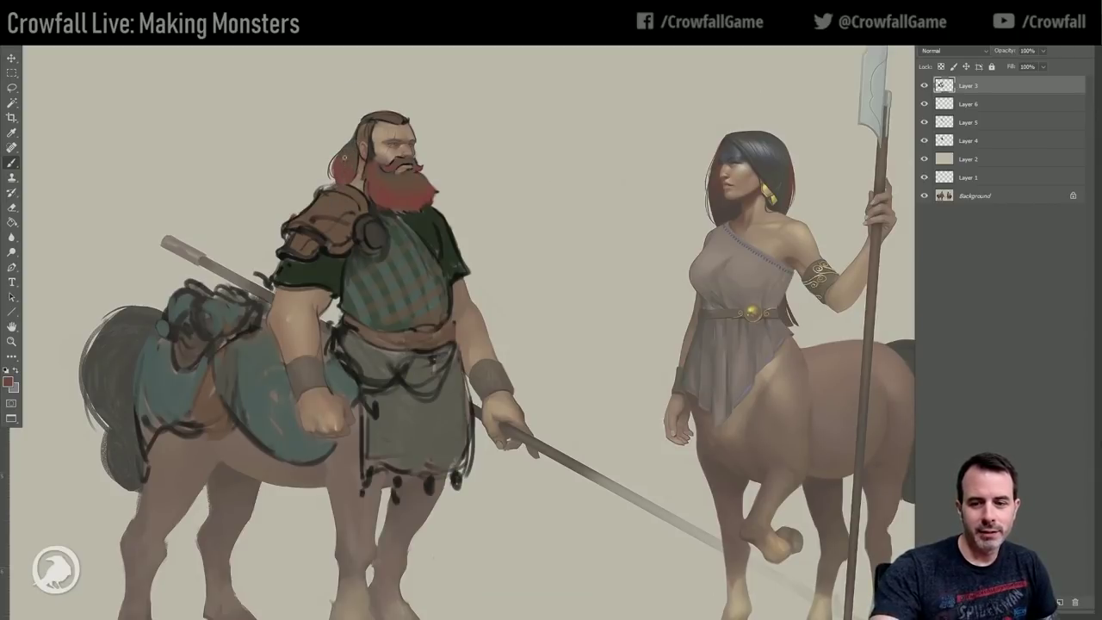
left_click(347, 153, "alt")
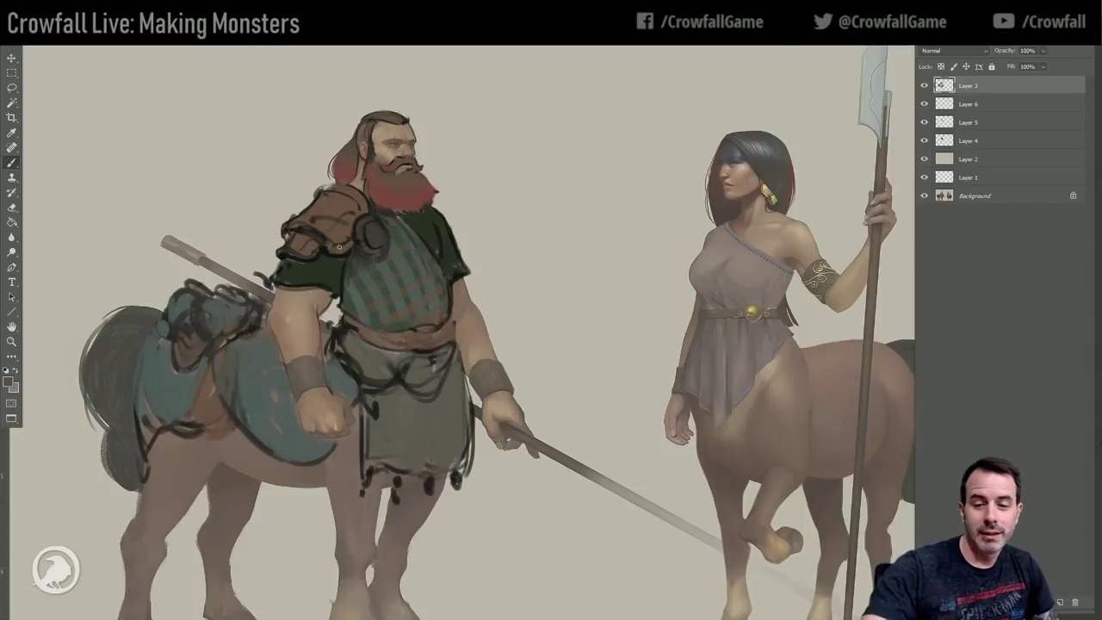
left_click(366, 165, "alt")
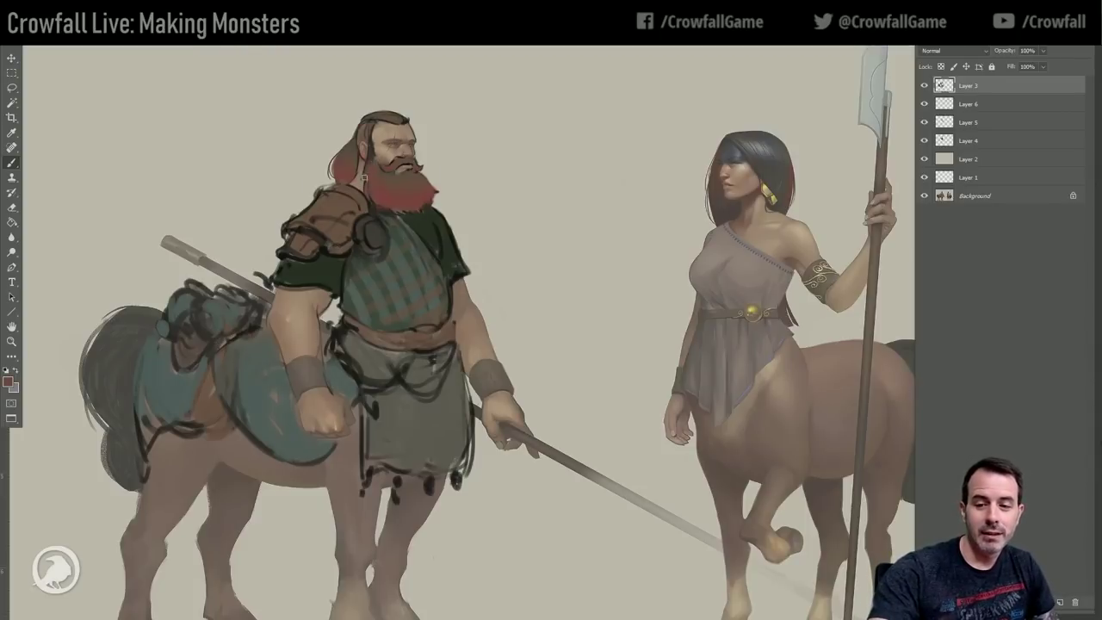
left_click(371, 141, "alt")
left_click(372, 139, "alt")
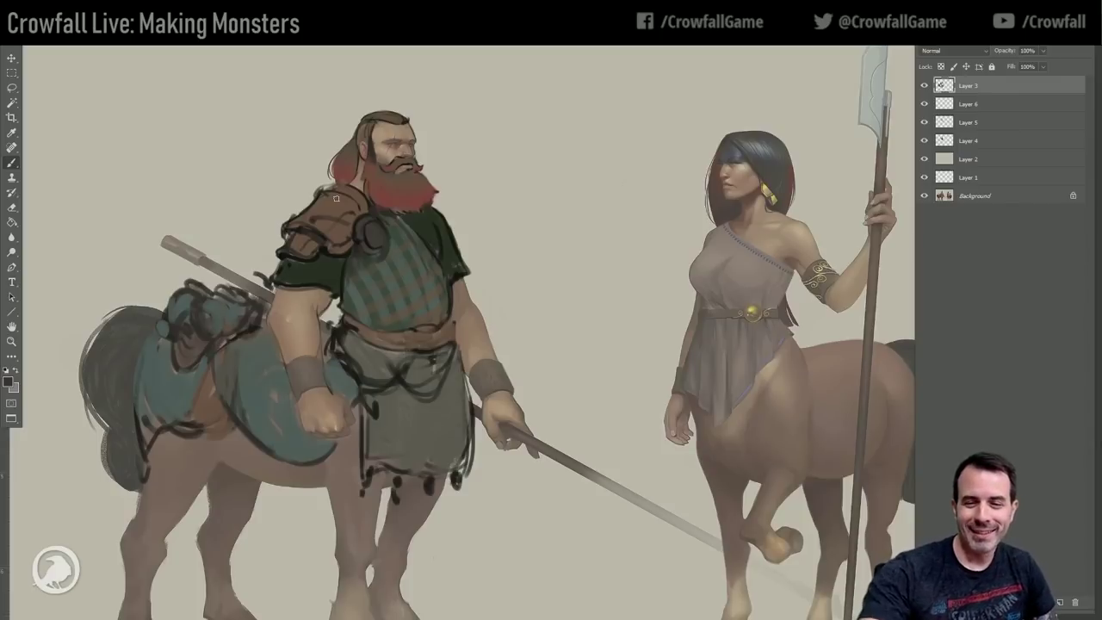
left_click(347, 168, "alt")
left_click(345, 169, "alt")
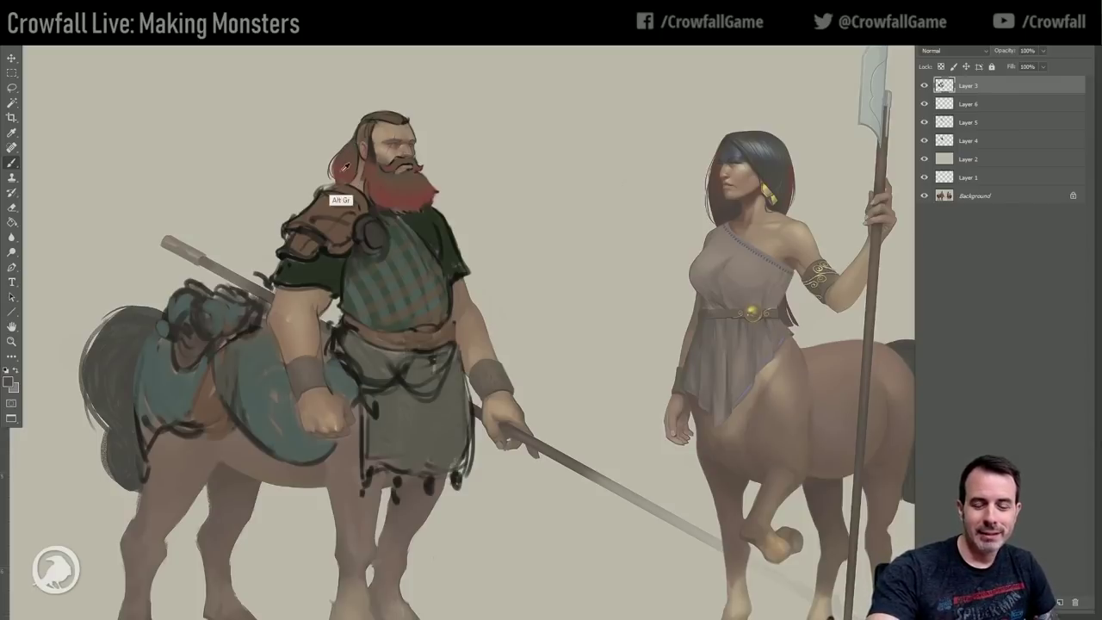
left_click(350, 175, "alt")
left_click(357, 171, "alt")
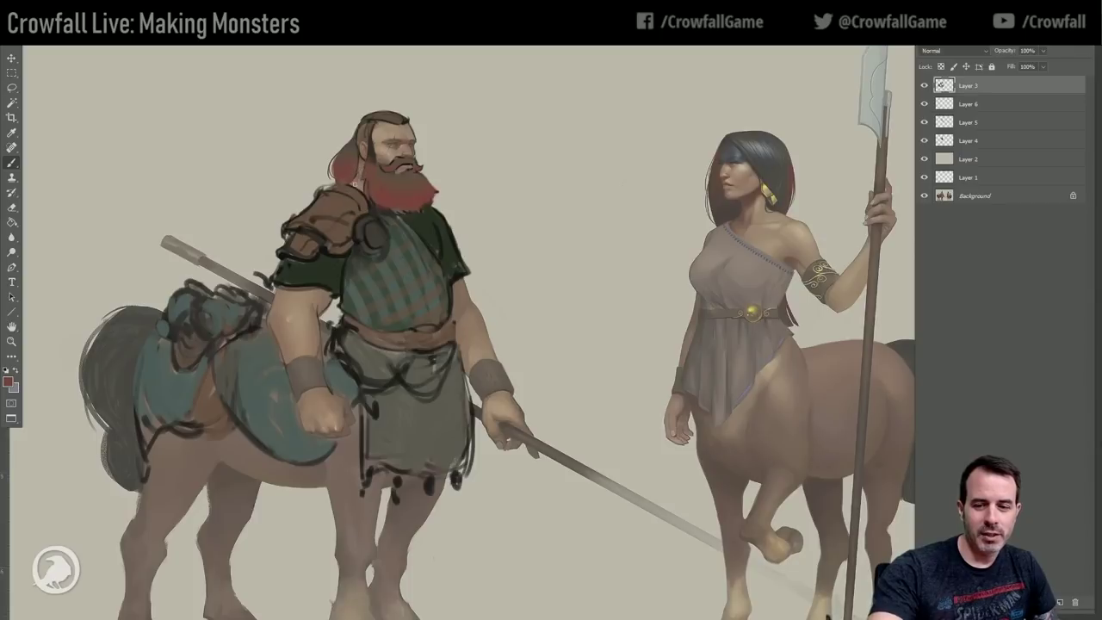
left_click(360, 168, "alt")
left_click(350, 179, "alt")
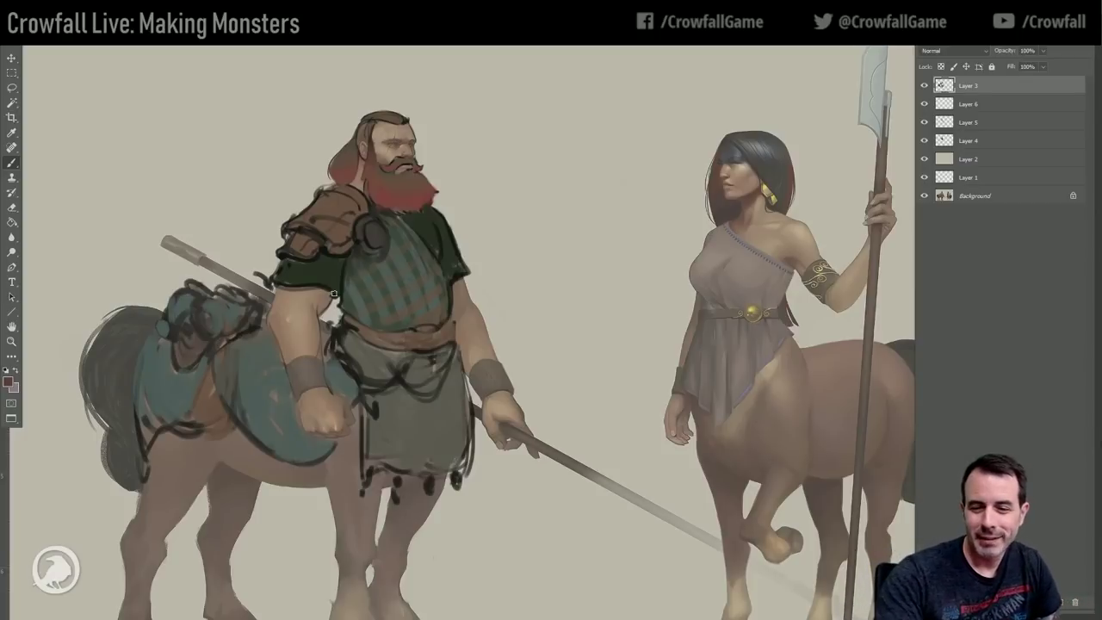
Sample browns from the shoulder armor and paint over the sketch lines on its upper plate with smooth shading.
left_click(316, 214, "alt")
left_click_drag(299, 222, 329, 234)
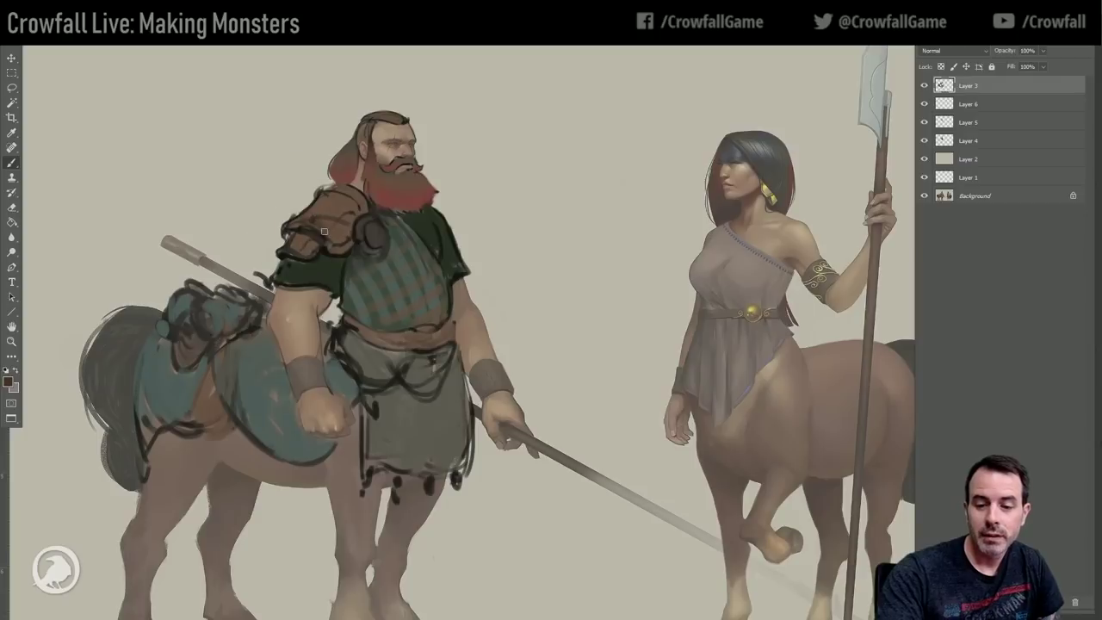
left_click(343, 210, "alt")
left_click(320, 224, "alt")
left_click(341, 229, "alt")
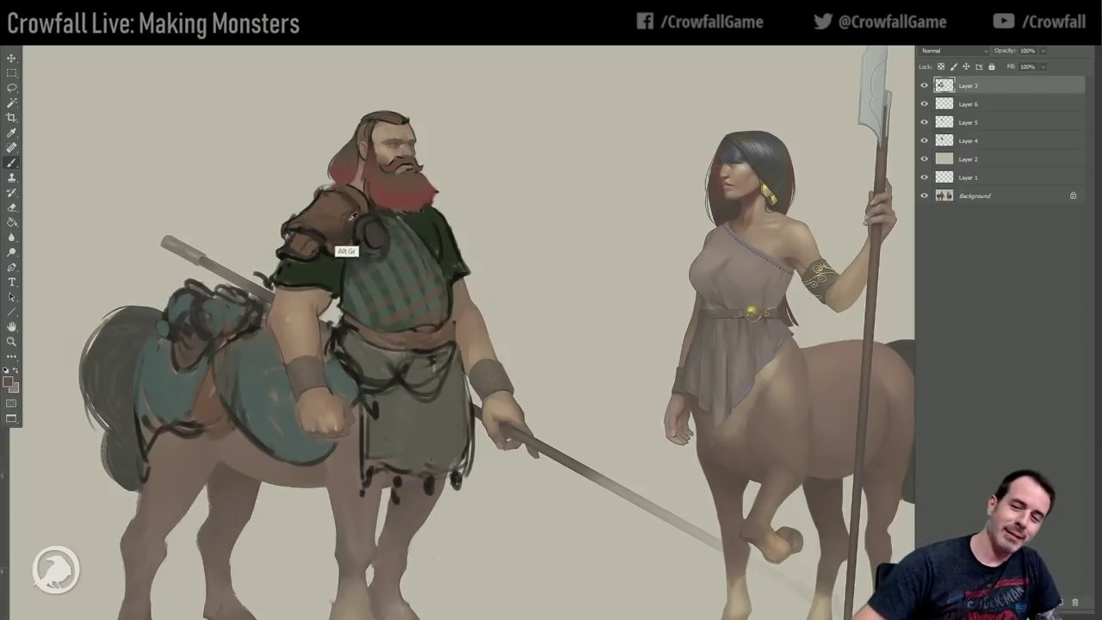
Reduce the brush size and refine the armor edge and the round shoulder brooch with sampled dark tones.
key("[")
left_click(361, 233, "alt")
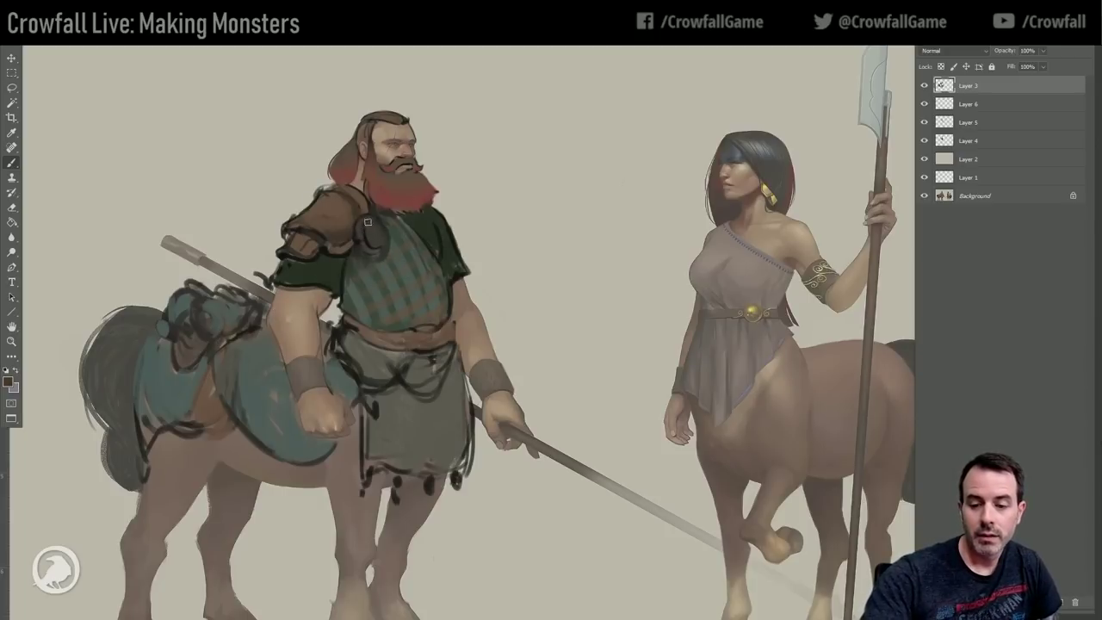
left_click(371, 240, "alt")
left_click(377, 240, "alt")
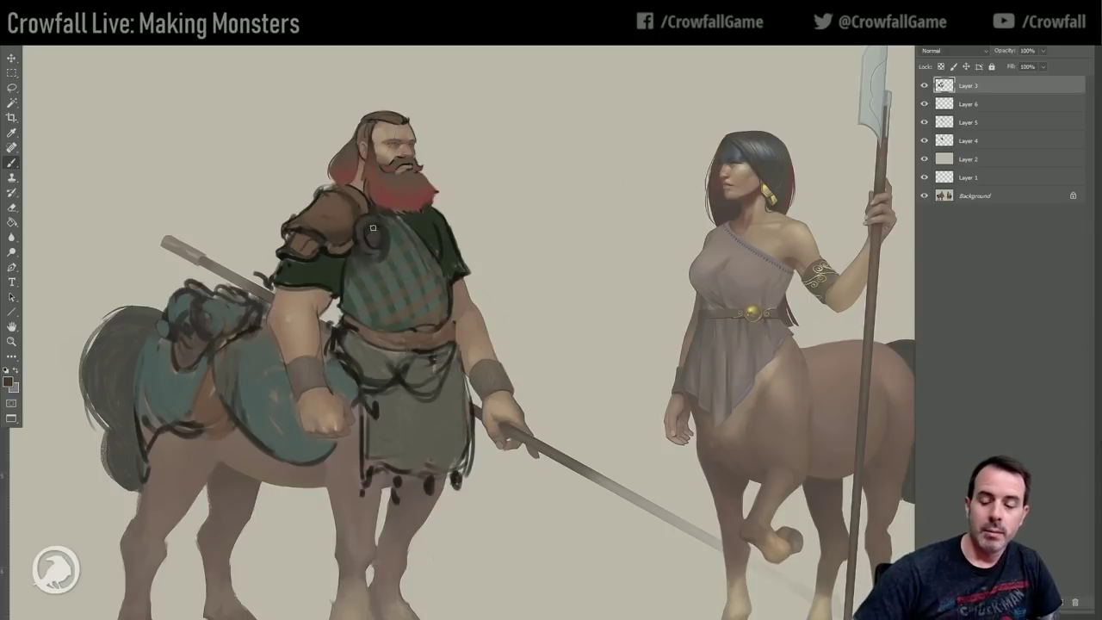
left_click(379, 420, "alt")
left_click(372, 439, "alt")
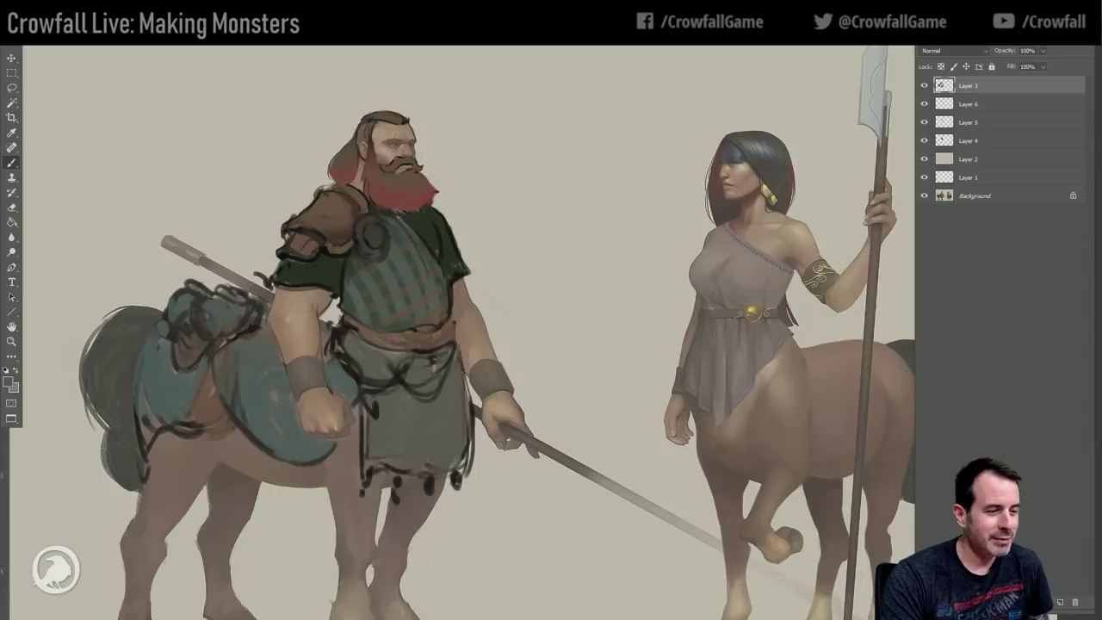
left_click_drag(531, 317, 379, 310)
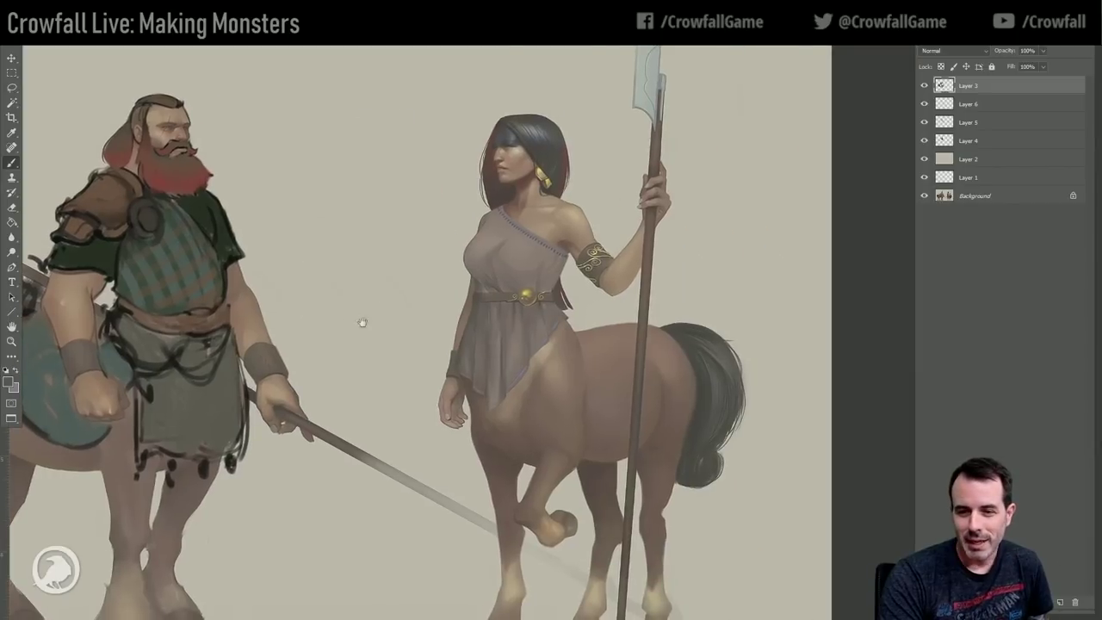
left_click(10, 341)
left_click(599, 79)
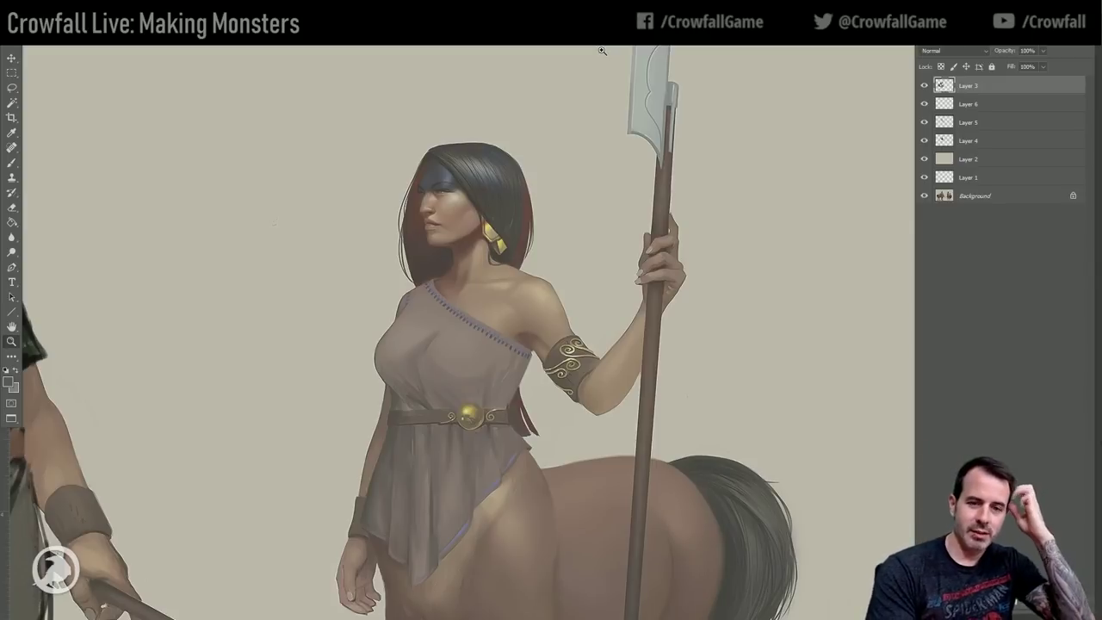
left_click_drag(55, 305, 438, 293)
mouse_move(510, 316)
left_mouse_down()
mouse_move(339, 312)
mouse_move(437, 313)
left_mouse_up()
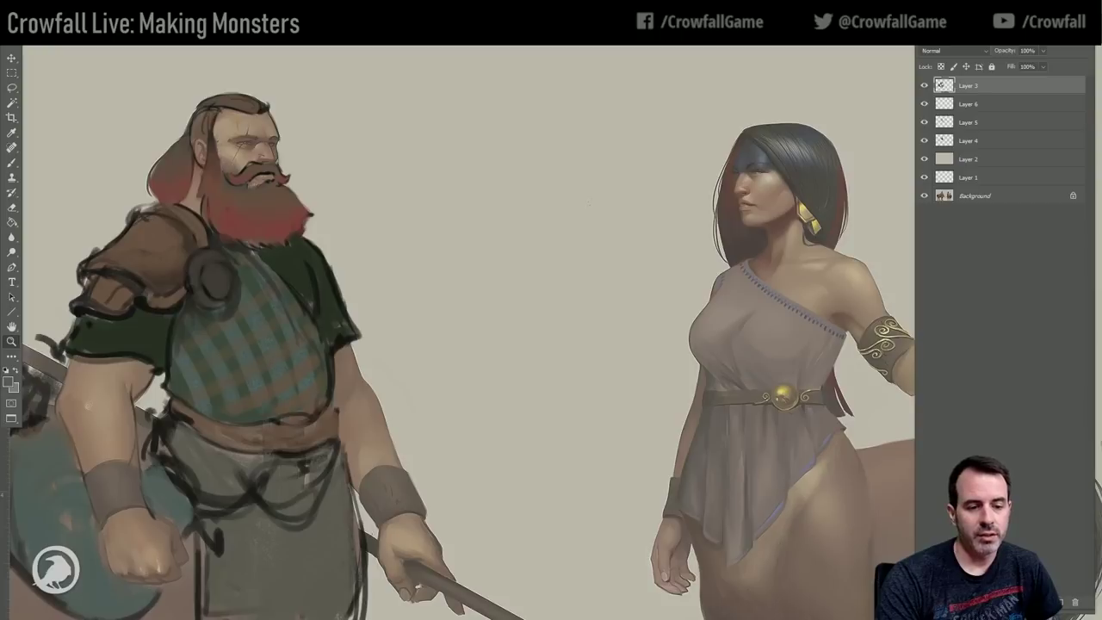
Set the brush color to near-black #070505 and add a new layer above the costume sketch layer.
left_click(278, 61)
key("b")
left_click(8, 382)
left_click(245, 161)
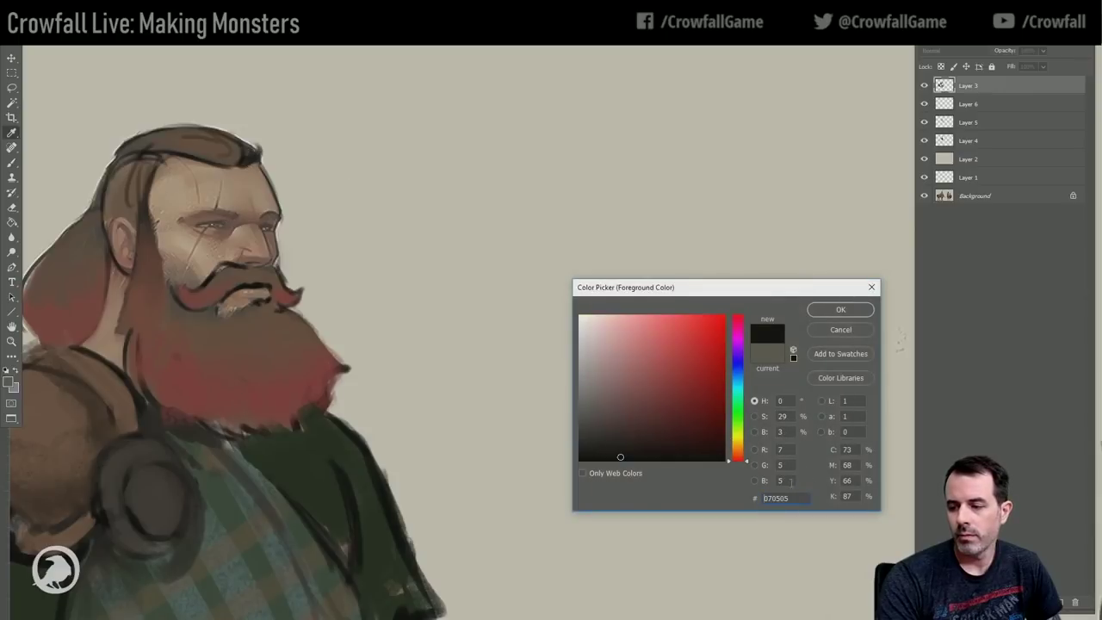
left_click(840, 309)
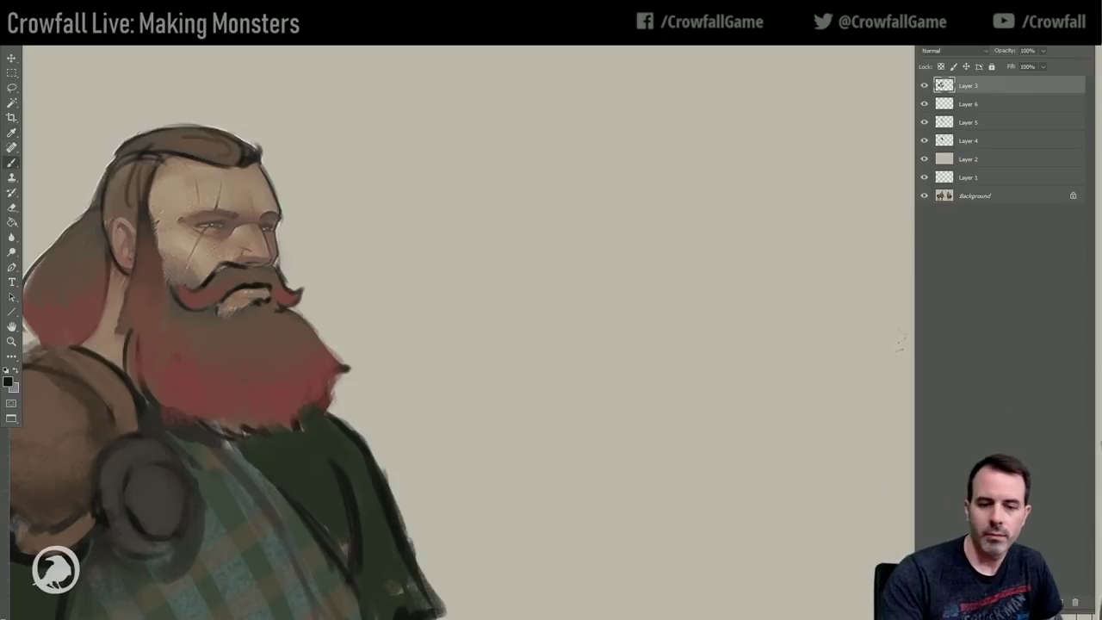
key("ctrl+alt+shift+n")
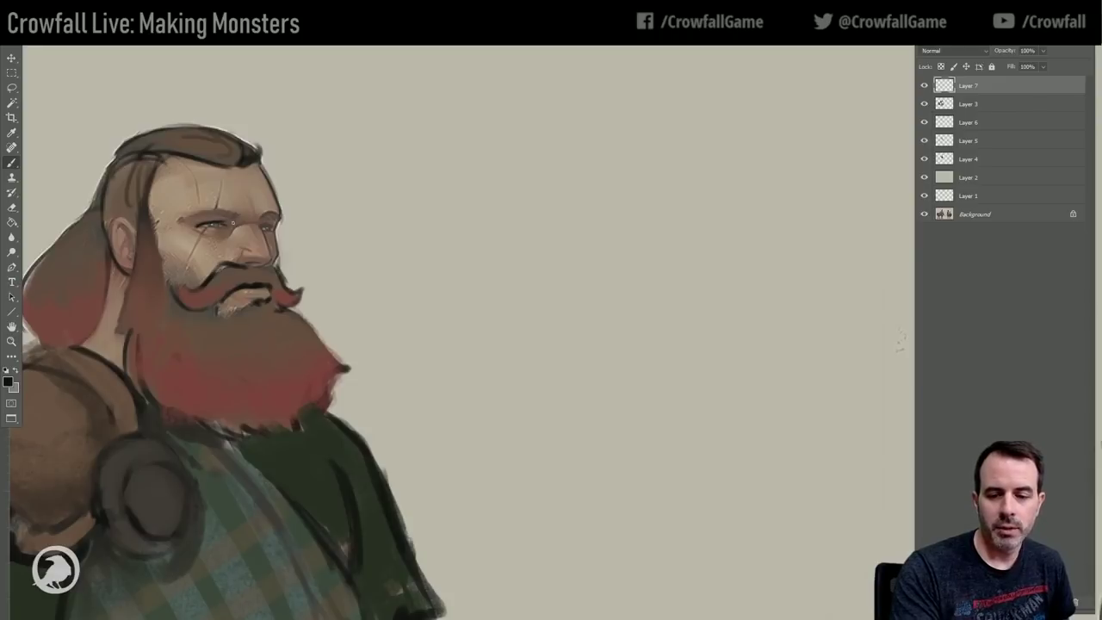
left_click_drag(314, 311, 454, 235)
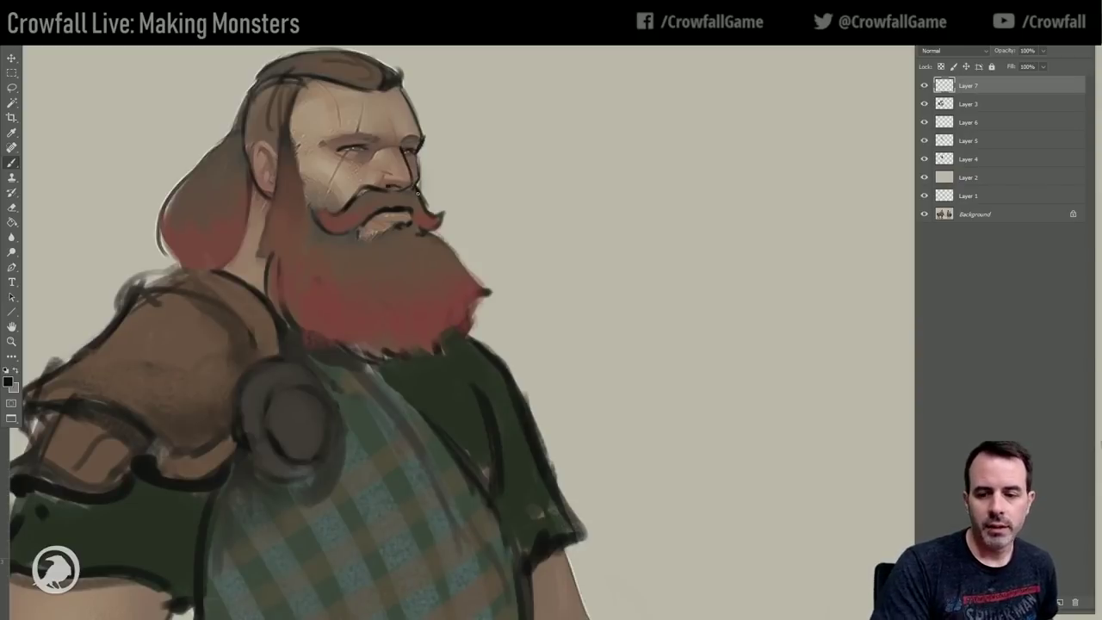
Clean up the sketchy upper edge of the shoulder armor beside the neck with sampled colors on the new layer.
left_click(12, 341)
left_click(276, 303, "alt")
left_click_drag(334, 289, 511, 185)
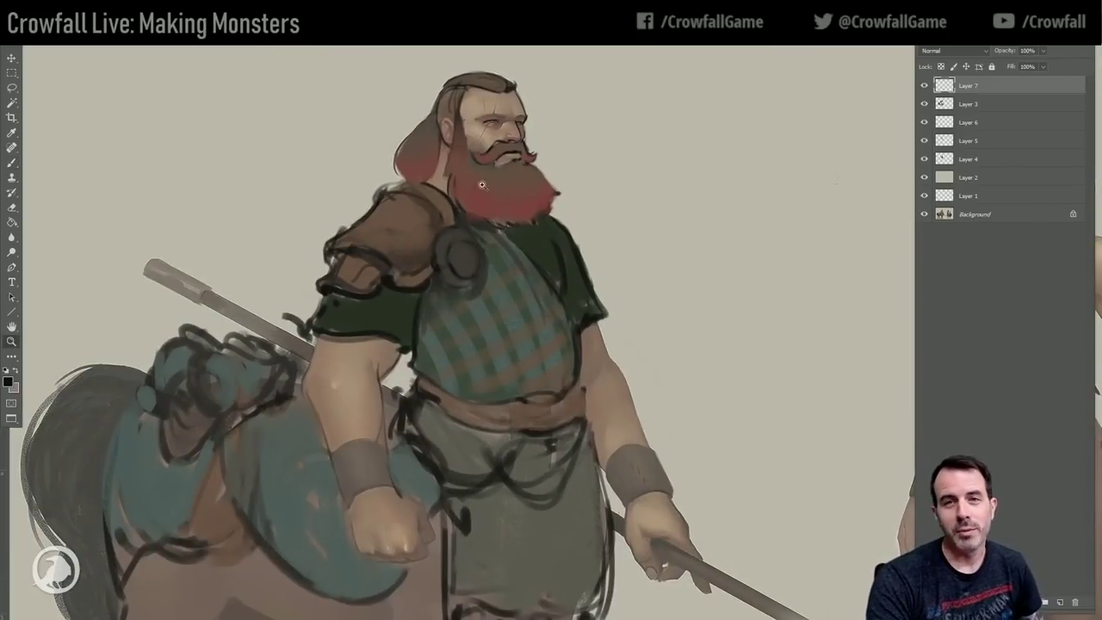
left_click_drag(394, 321, 391, 319)
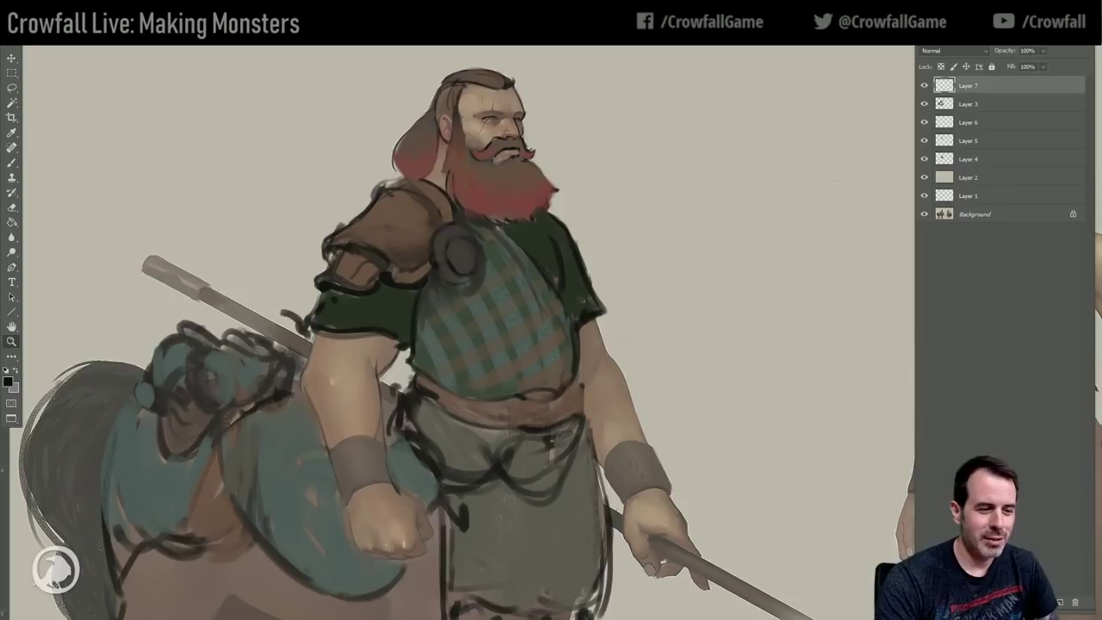
left_click(11, 162)
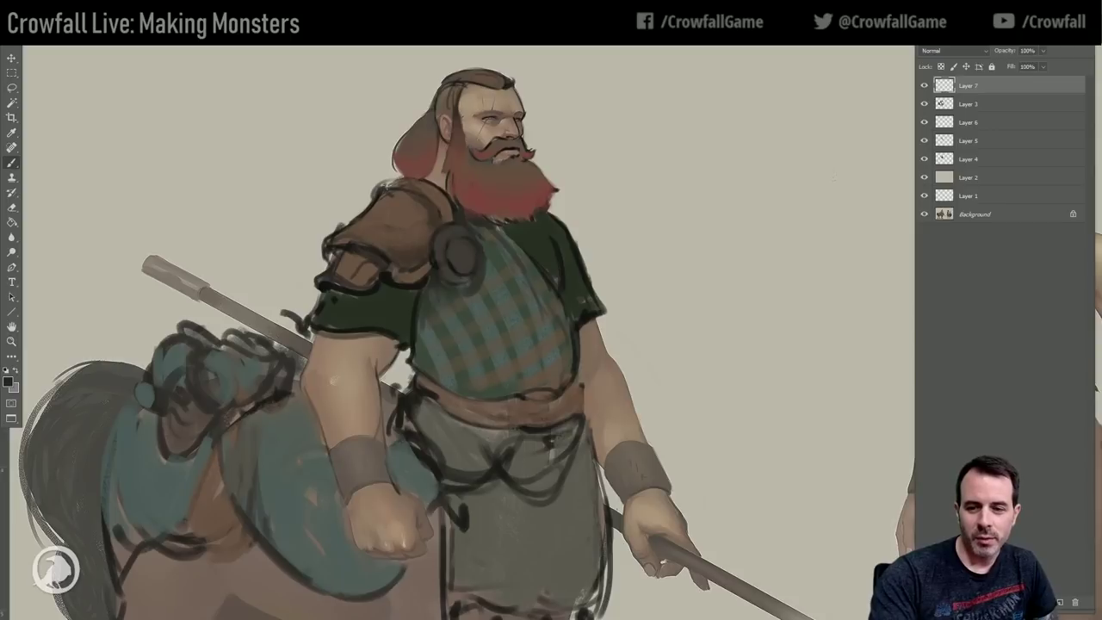
left_click(415, 182, "alt")
mouse_move(394, 185)
left_mouse_down()
mouse_move(425, 189)
mouse_move(395, 186)
mouse_move(431, 186)
mouse_move(400, 160)
mouse_move(391, 189)
left_mouse_up()
left_click(427, 189, "alt")
left_click(427, 188, "alt")
Sample hair and armor tones and refine the upper shoulder plate's outer contour below the tied-back hair.
left_click(434, 136, "alt")
left_click(396, 163, "alt")
left_click(392, 203, "alt")
left_click(370, 206, "alt")
left_click(367, 208, "alt")
left_click(362, 213, "alt")
Paint the lower shoulder armor plate with sampled browns, covering its inner sketch lines, and refine its dark edge.
left_click(387, 281, "alt")
mouse_move(362, 257)
left_mouse_down()
mouse_move(332, 269)
mouse_move(368, 261)
left_mouse_up()
left_click(347, 274, "alt")
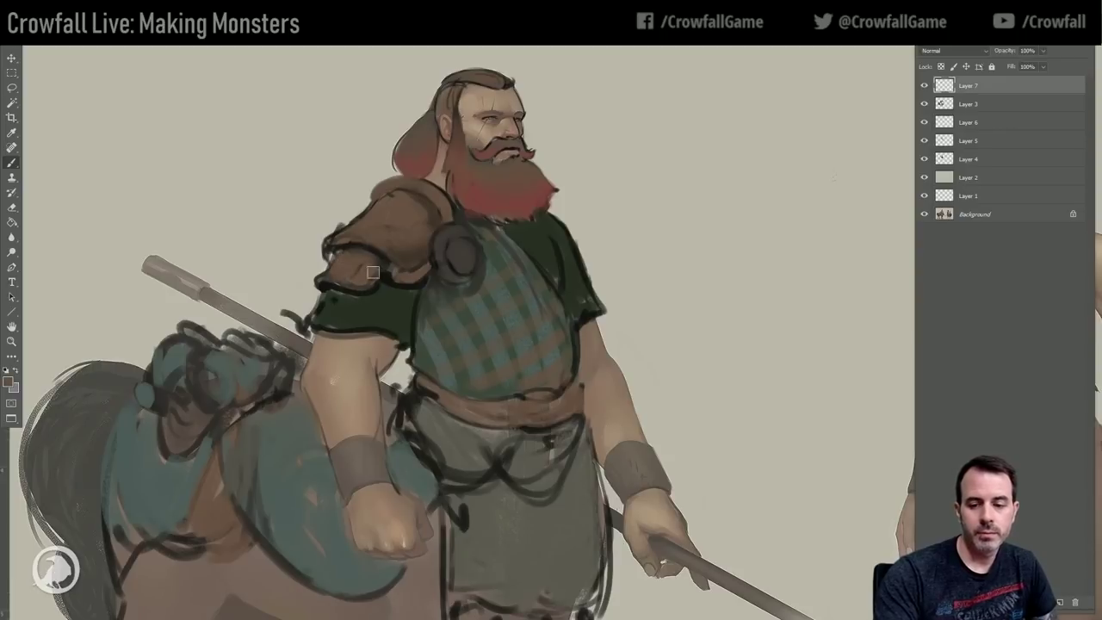
left_click(361, 286, "alt")
left_click(375, 267, "alt")
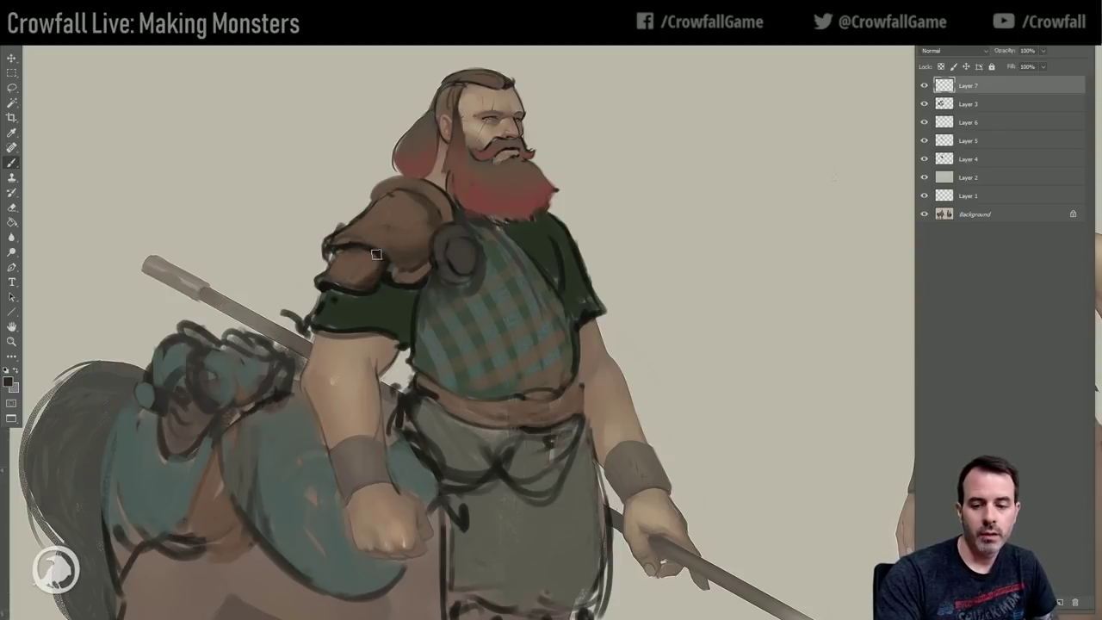
Clean up the outer rim where the upper and lower shoulder armor plates meet, using sampled background, brown and dark outline colors.
left_click(329, 264, "alt")
mouse_move(330, 246)
left_mouse_down()
mouse_move(331, 256)
mouse_move(342, 247)
mouse_move(325, 249)
left_mouse_up()
left_click(345, 245, "alt")
mouse_move(341, 250)
left_mouse_down()
mouse_move(324, 255)
mouse_move(344, 222)
mouse_move(326, 256)
mouse_move(334, 253)
left_mouse_up()
left_click(345, 238, "alt")
left_click(337, 222, "alt")
left_click(326, 258, "alt")
left_click(328, 248, "alt")
left_click(330, 248, "alt")
left_click(346, 245, "alt")
left_click(351, 247, "alt")
left_click(351, 247, "alt")
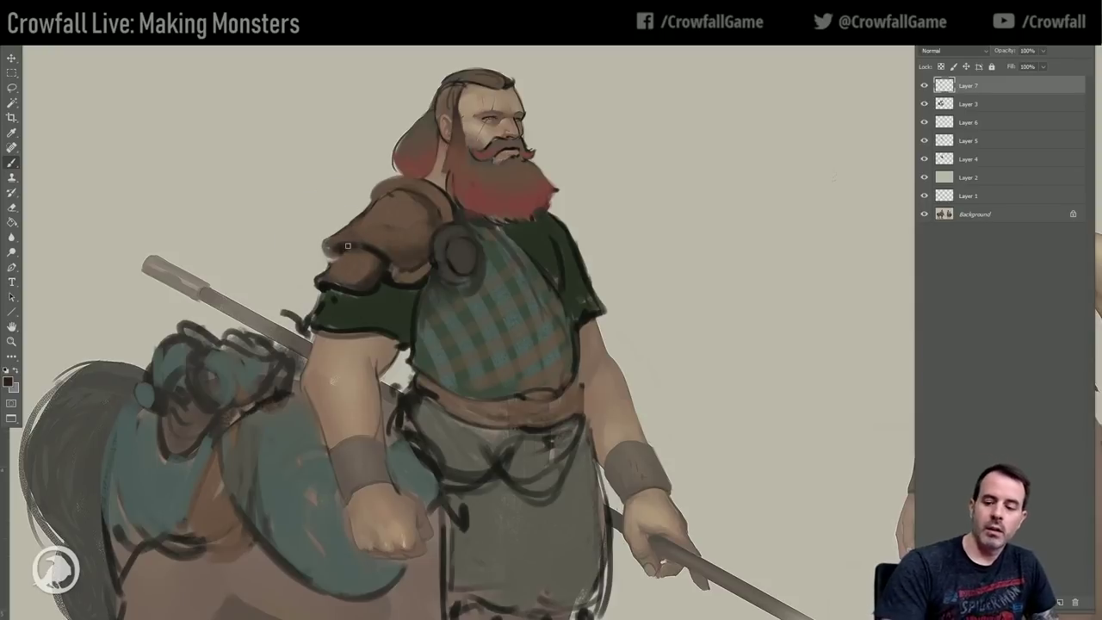
Paint the waist belt with sampled browns, adding light buckle marks and a darker leather section beneath it over the sketch lines.
left_click_drag(315, 399, 284, 190)
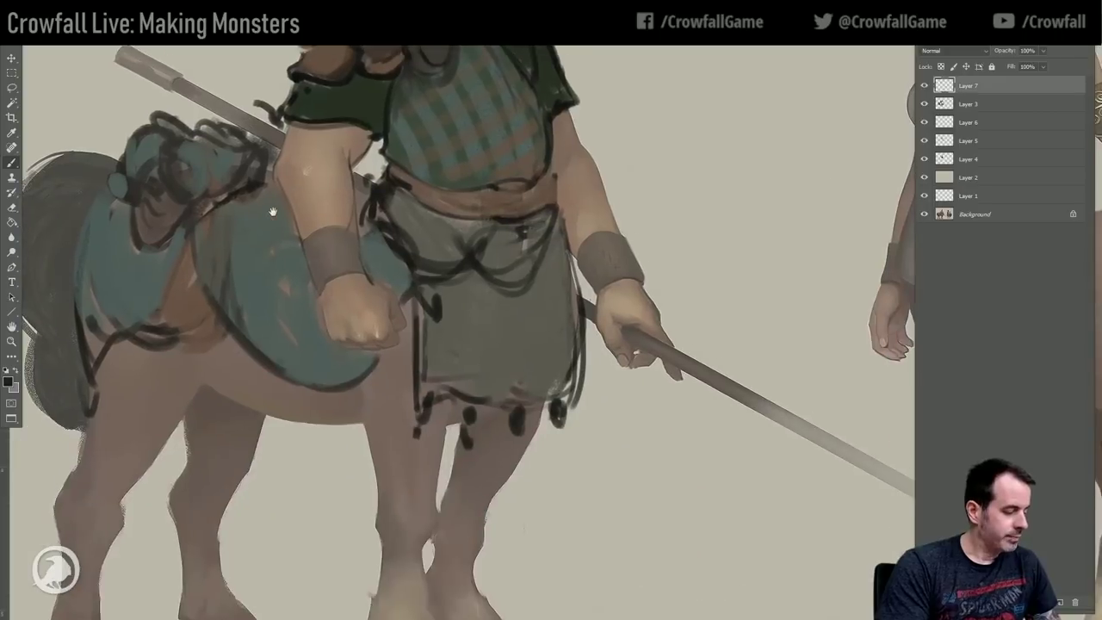
left_click_drag(246, 243, 248, 342)
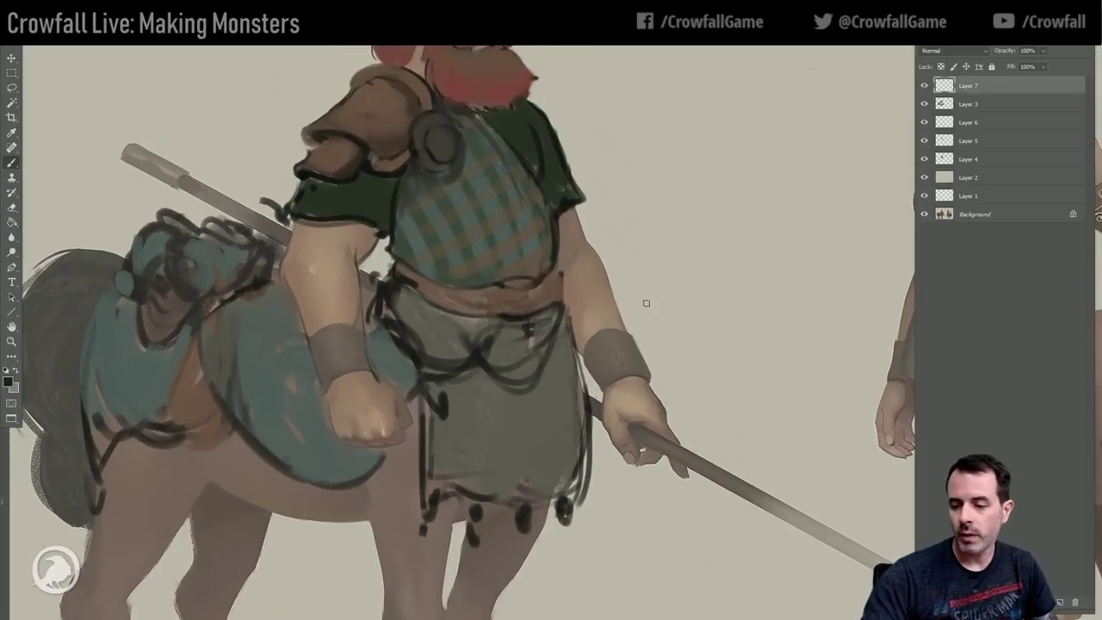
left_click(675, 275, "alt")
mouse_move(523, 293)
left_mouse_down()
mouse_move(524, 314)
mouse_move(539, 308)
mouse_move(508, 313)
left_mouse_up()
left_click(523, 301, "alt")
left_click(521, 302, "alt")
left_click(521, 303, "alt")
left_click(477, 303, "alt")
left_click(489, 304, "alt")
left_click(455, 207, "alt")
mouse_move(482, 320)
left_mouse_down()
mouse_move(511, 325)
mouse_move(495, 335)
mouse_move(520, 327)
left_mouse_up()
mouse_move(538, 320)
left_mouse_down()
mouse_move(551, 318)
mouse_move(533, 339)
mouse_move(508, 342)
mouse_move(536, 327)
mouse_move(471, 334)
left_mouse_up()
left_click(528, 344, "alt")
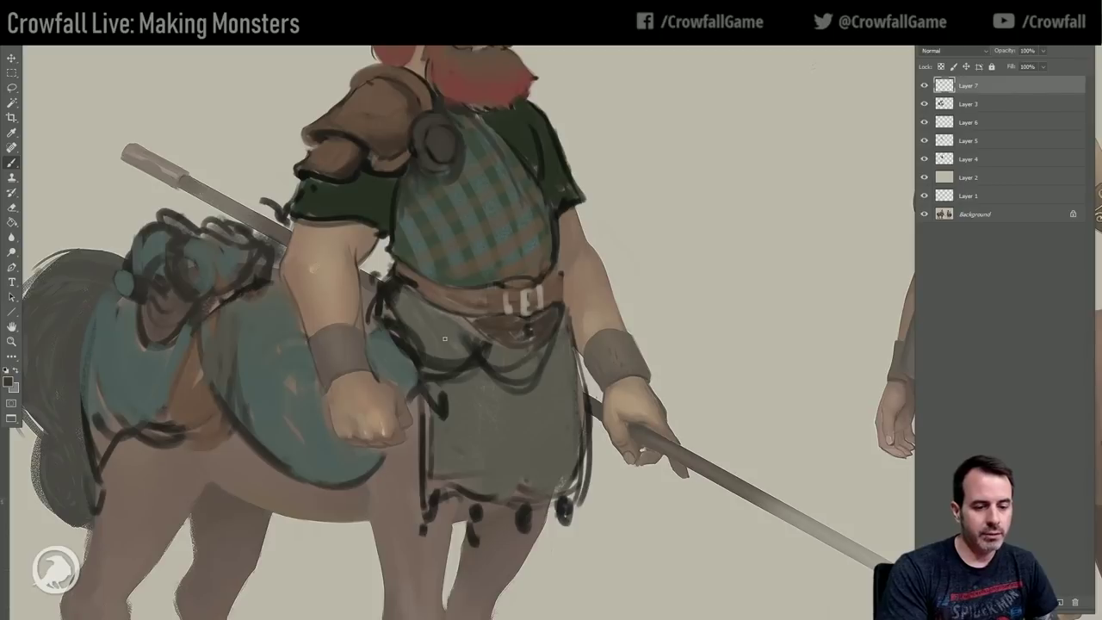
Touch up the shoulder armor's outline and the beard's edge with sampled background, dark and red tones.
left_click(11, 341)
left_click(348, 303, "alt")
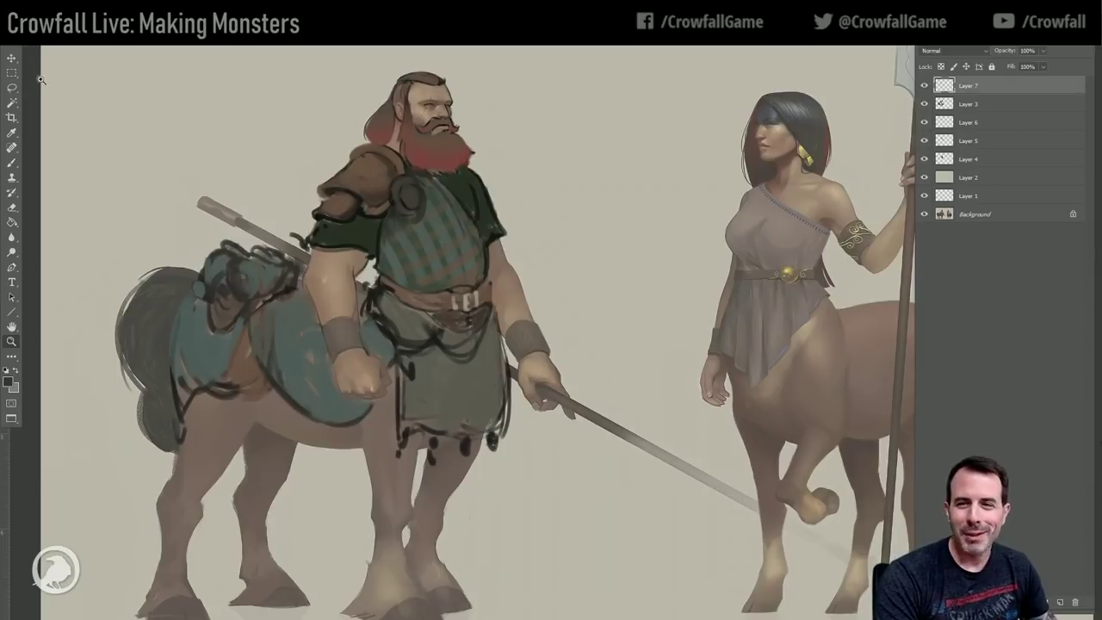
left_click(12, 73)
left_click_drag(403, 230, 447, 277)
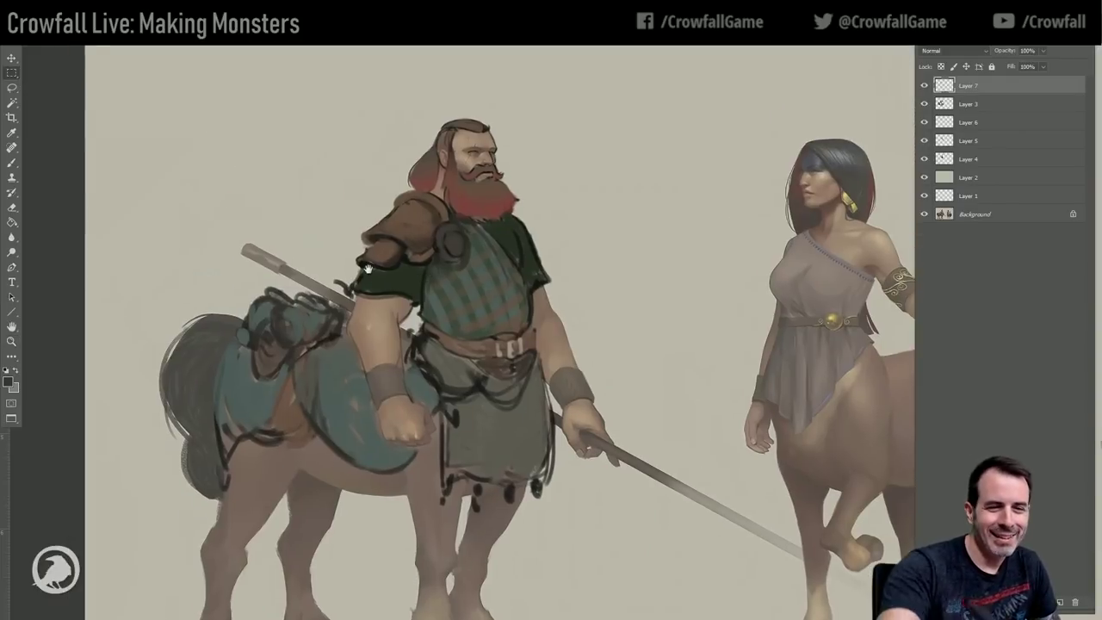
left_click(11, 161)
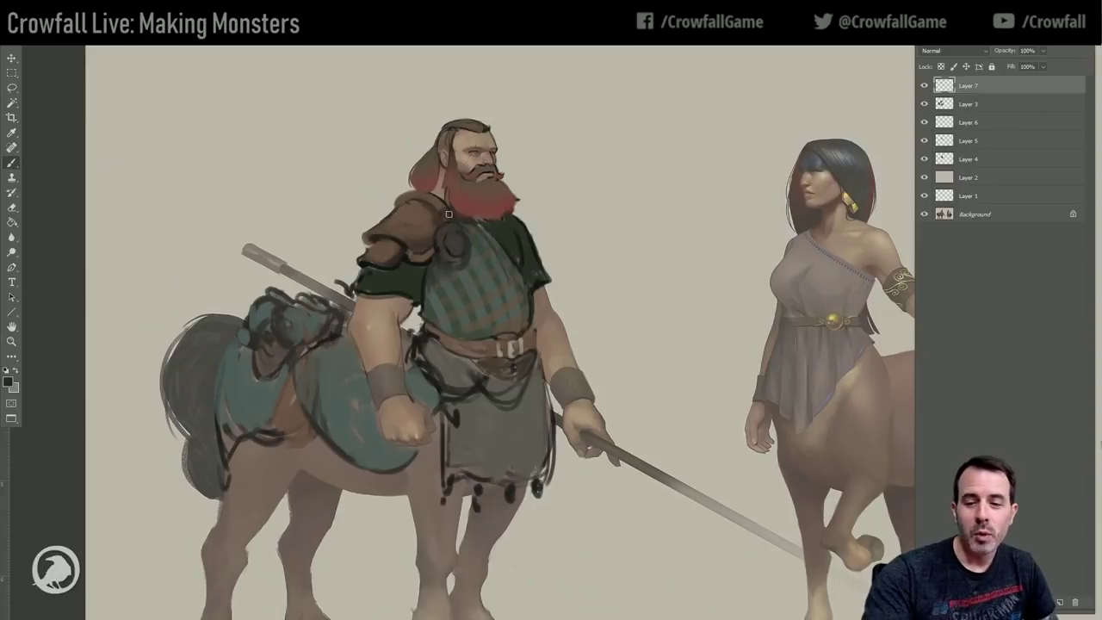
left_click(397, 191, "alt")
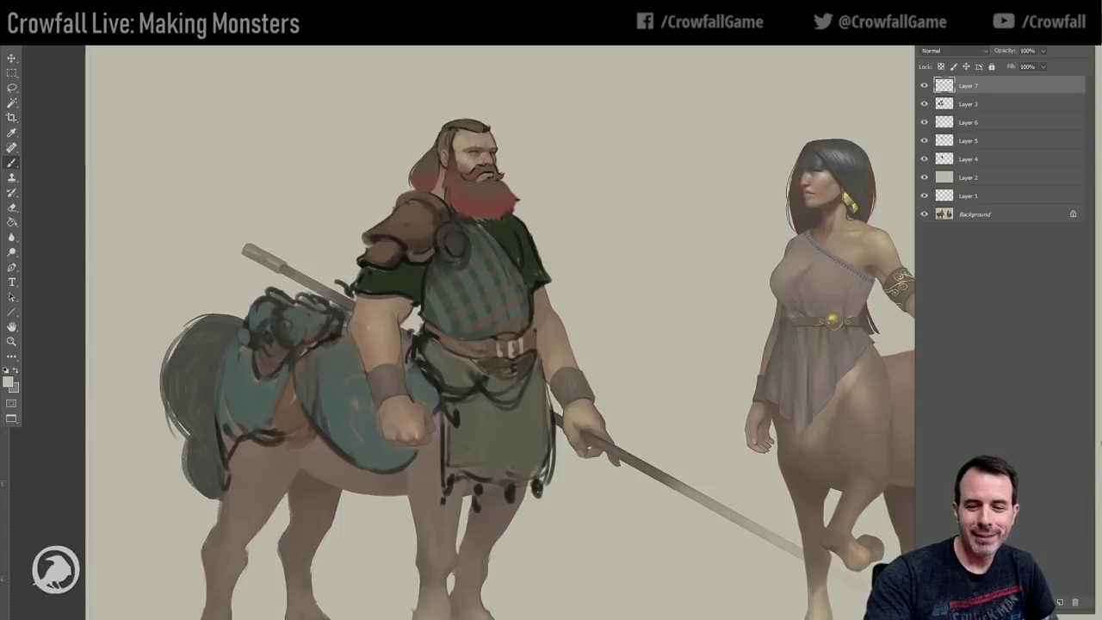
left_click(379, 240, "alt")
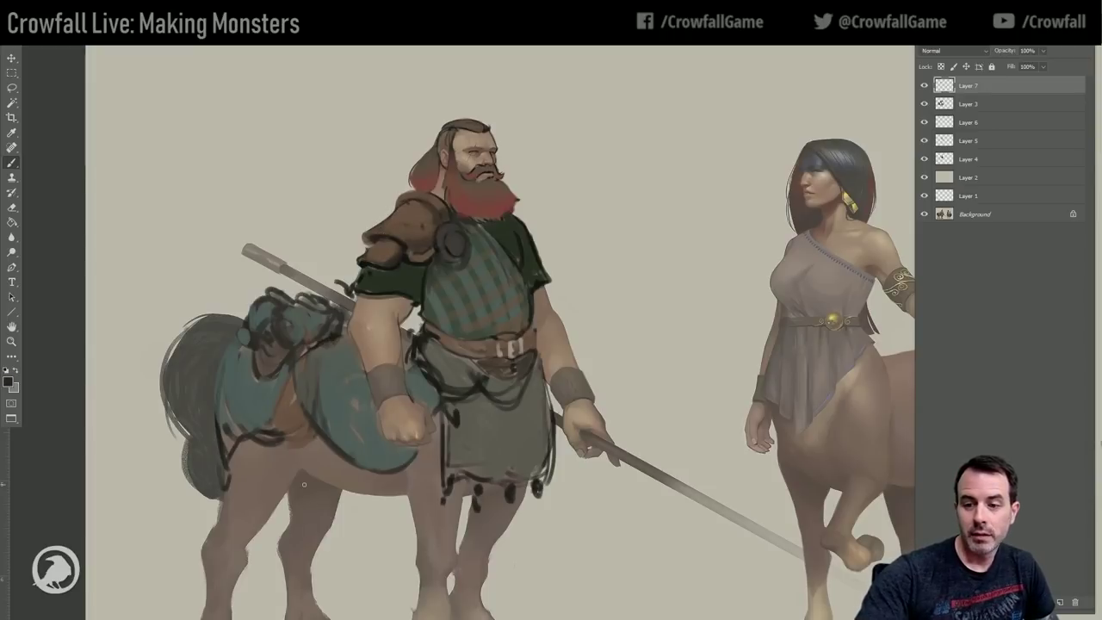
left_click(457, 193, "alt")
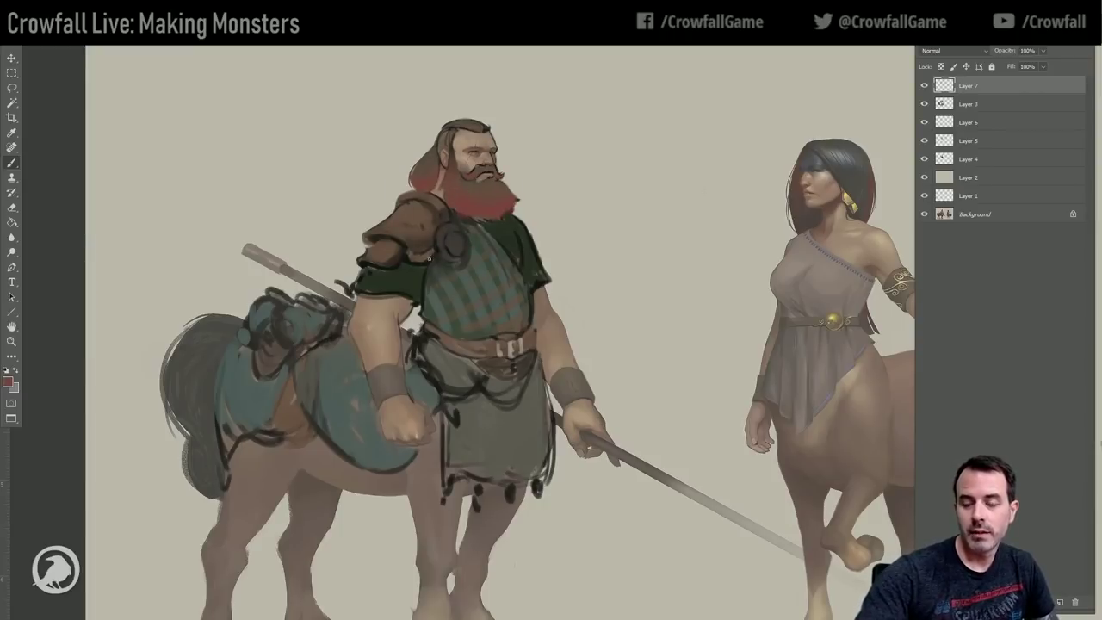
left_click(515, 182, "alt")
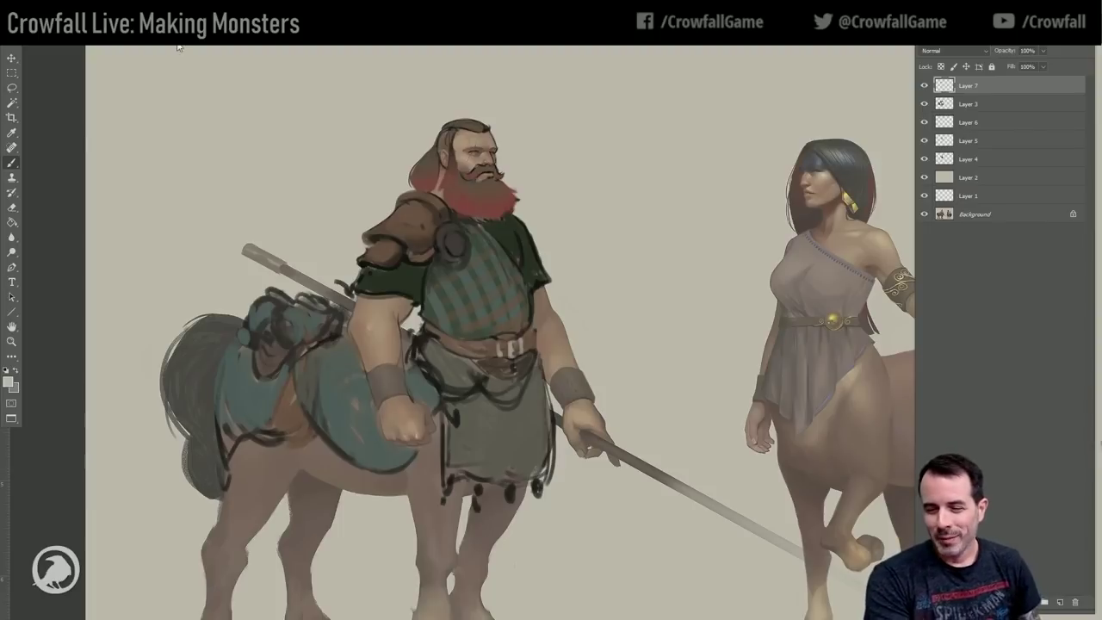
Outline a bracer in near-black on the clenched-fist forearm and fill it with browns sampled from the shoulder armor.
left_click_drag(466, 263, 438, 214)
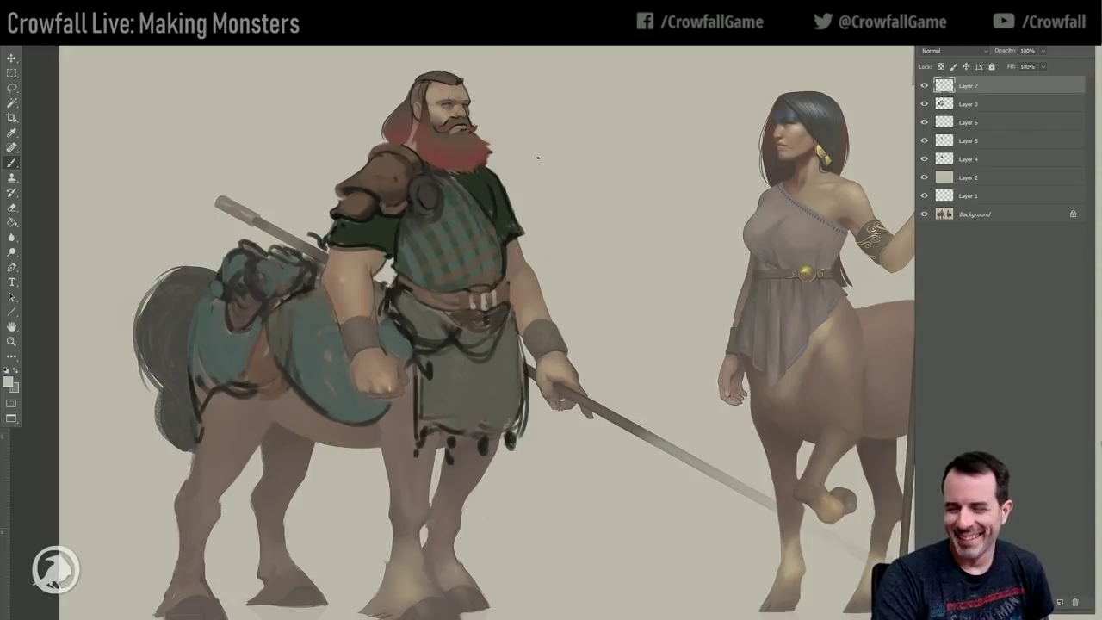
left_click_drag(590, 499, 522, 472)
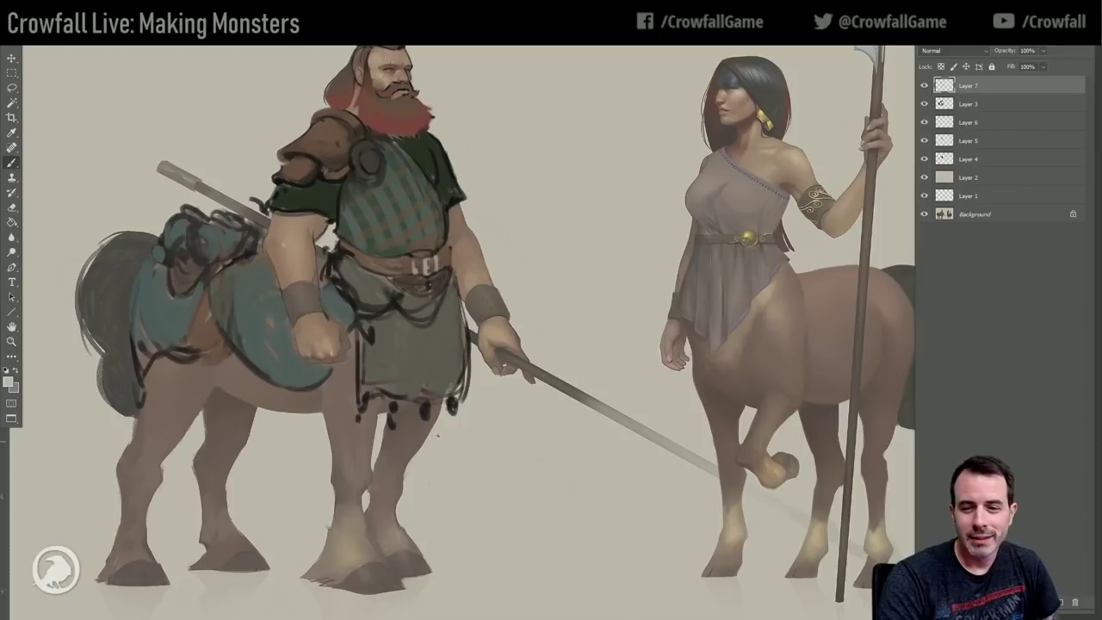
left_click(318, 196, "alt")
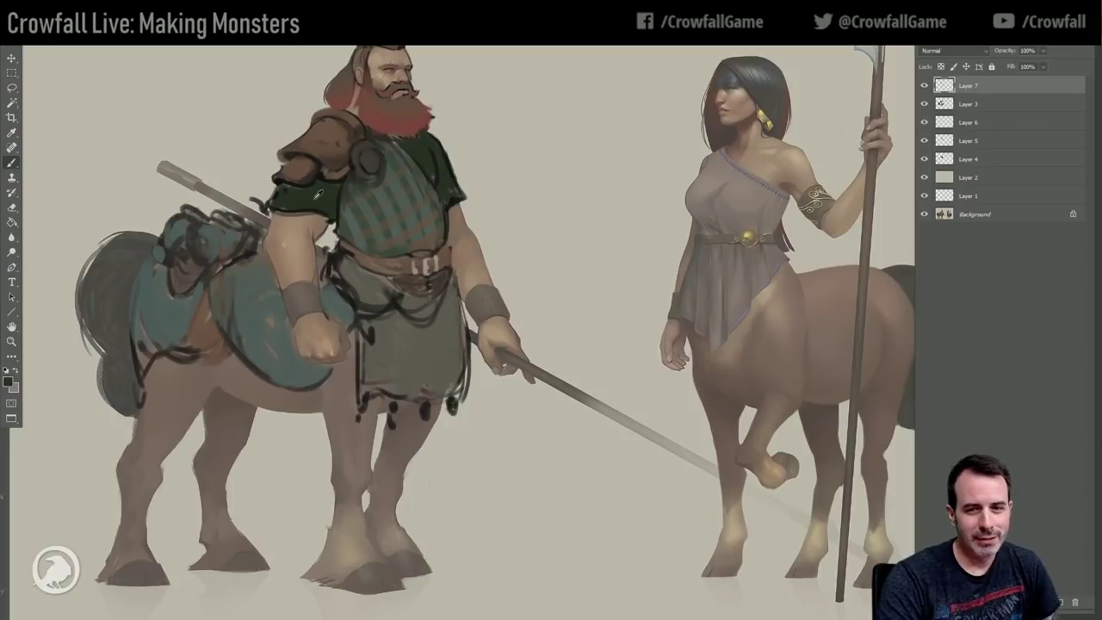
left_click(318, 179, "alt")
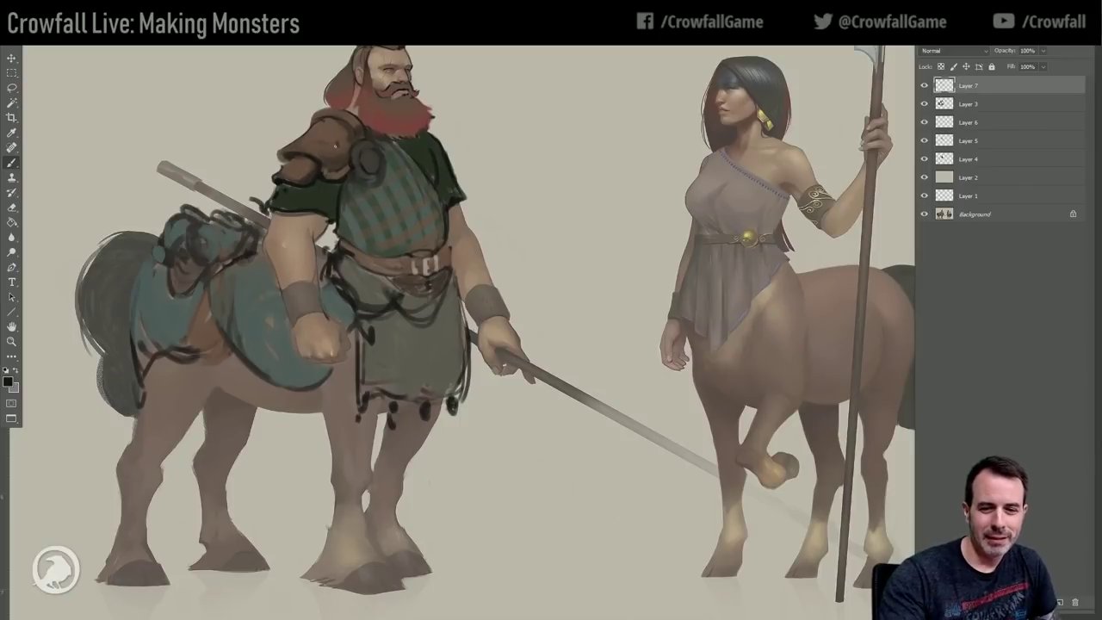
mouse_move(271, 216)
left_mouse_down()
mouse_move(263, 250)
mouse_move(278, 294)
mouse_move(272, 269)
mouse_move(303, 256)
mouse_move(317, 303)
left_mouse_up()
mouse_move(272, 252)
left_mouse_down()
mouse_move(297, 336)
mouse_move(322, 322)
left_mouse_up()
left_click(325, 172, "alt")
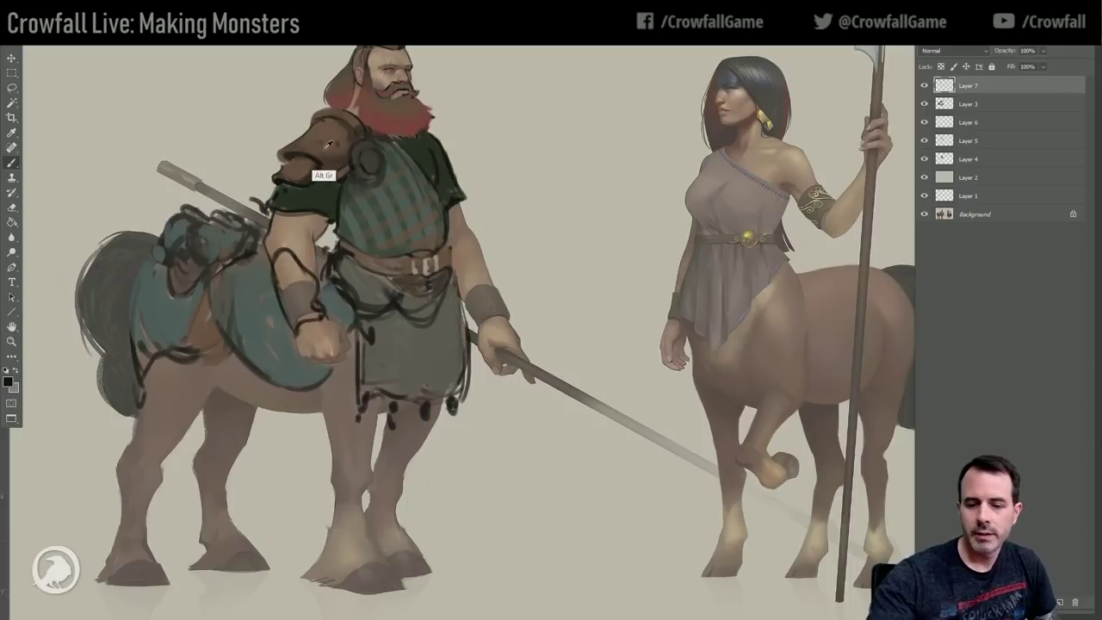
mouse_move(282, 293)
left_mouse_down()
mouse_move(284, 258)
mouse_move(306, 271)
mouse_move(297, 307)
mouse_move(312, 318)
mouse_move(313, 307)
left_mouse_up()
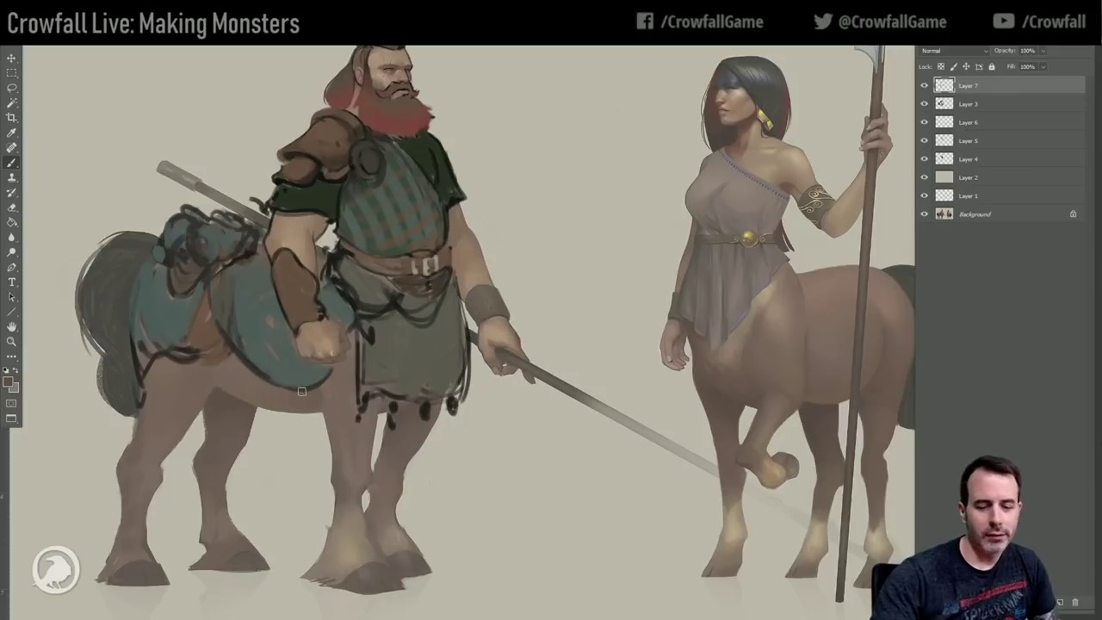
left_click(318, 301, "alt")
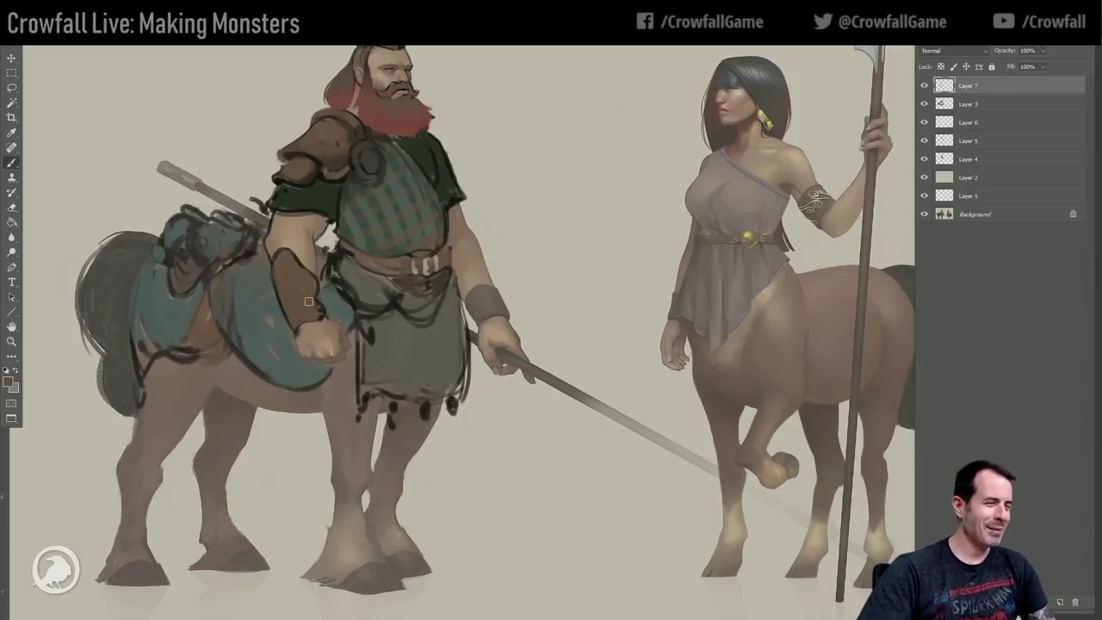
left_click(310, 294, "alt")
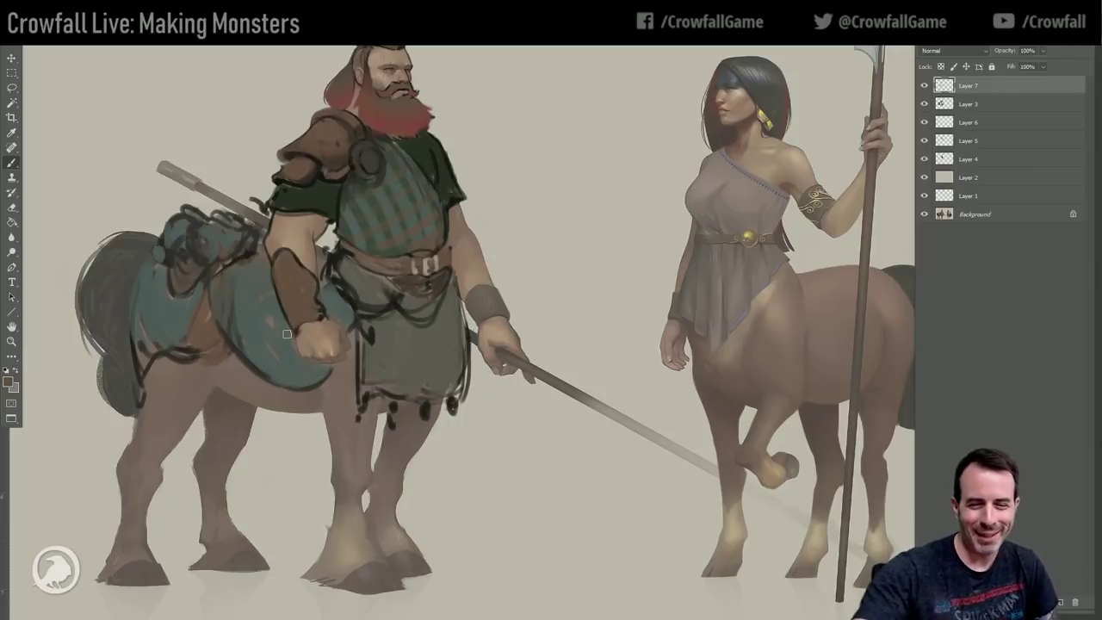
left_click(304, 297, "alt")
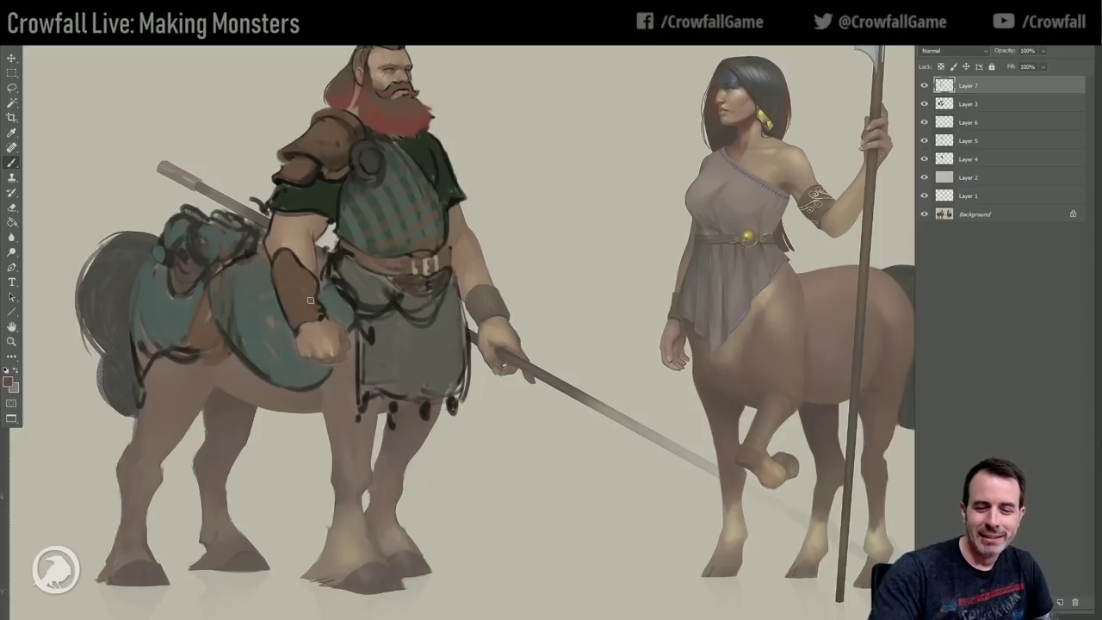
Paint a matching brown bracer on the forearm holding the staff and outline its flared elbow and wrist edges in near-black.
left_click(326, 305, "alt")
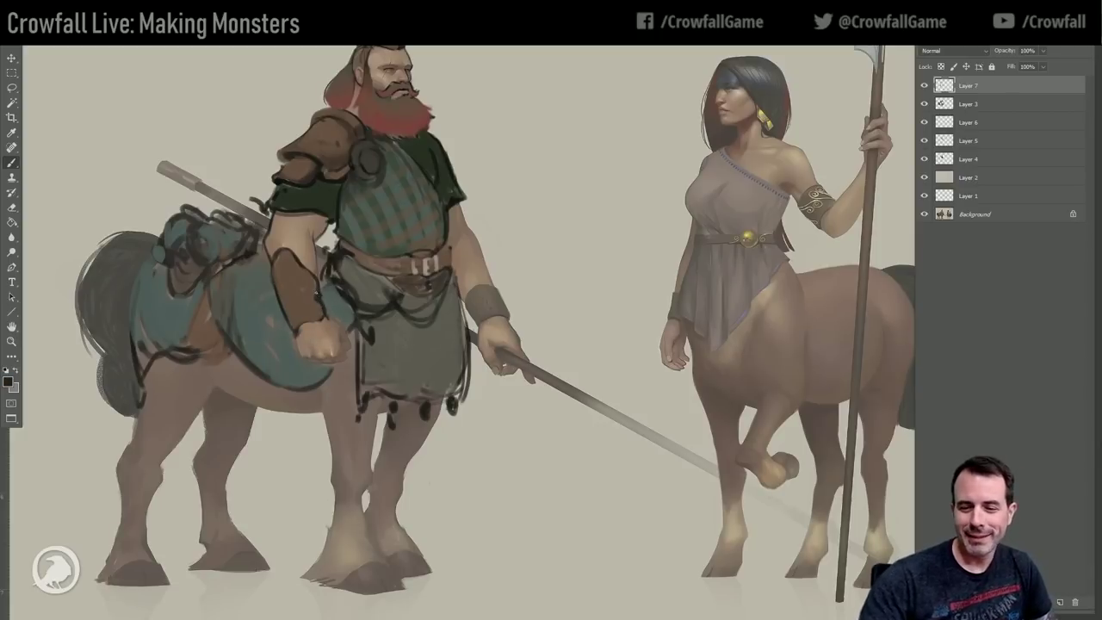
mouse_move(464, 282)
left_mouse_down()
mouse_move(476, 266)
mouse_move(459, 298)
mouse_move(486, 277)
mouse_move(501, 315)
left_mouse_up()
left_click(304, 298, "alt")
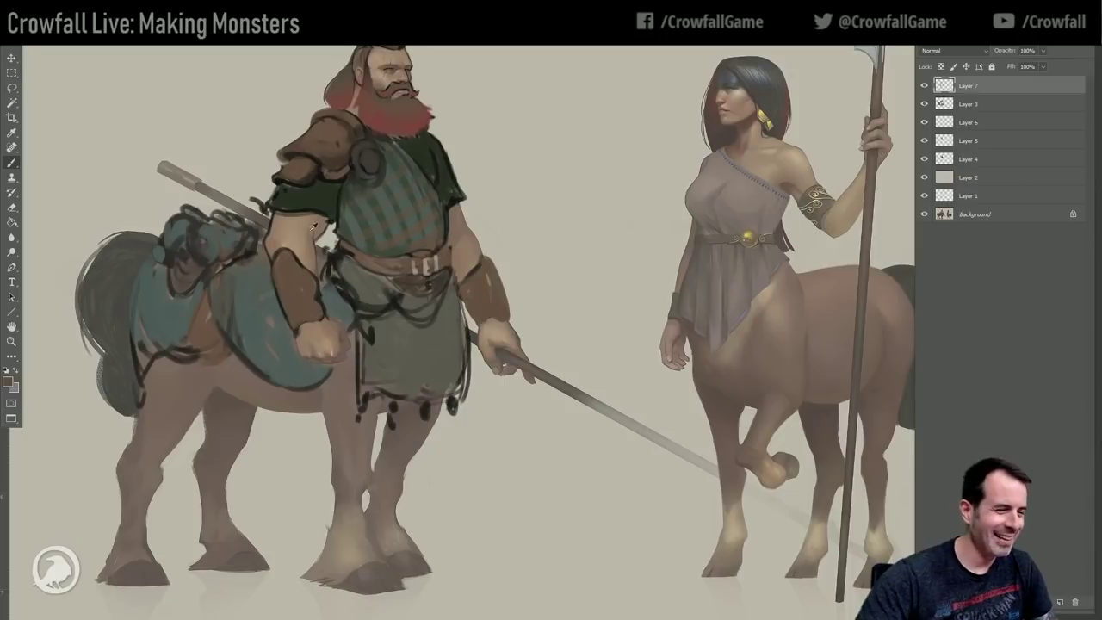
left_click(297, 293, "alt")
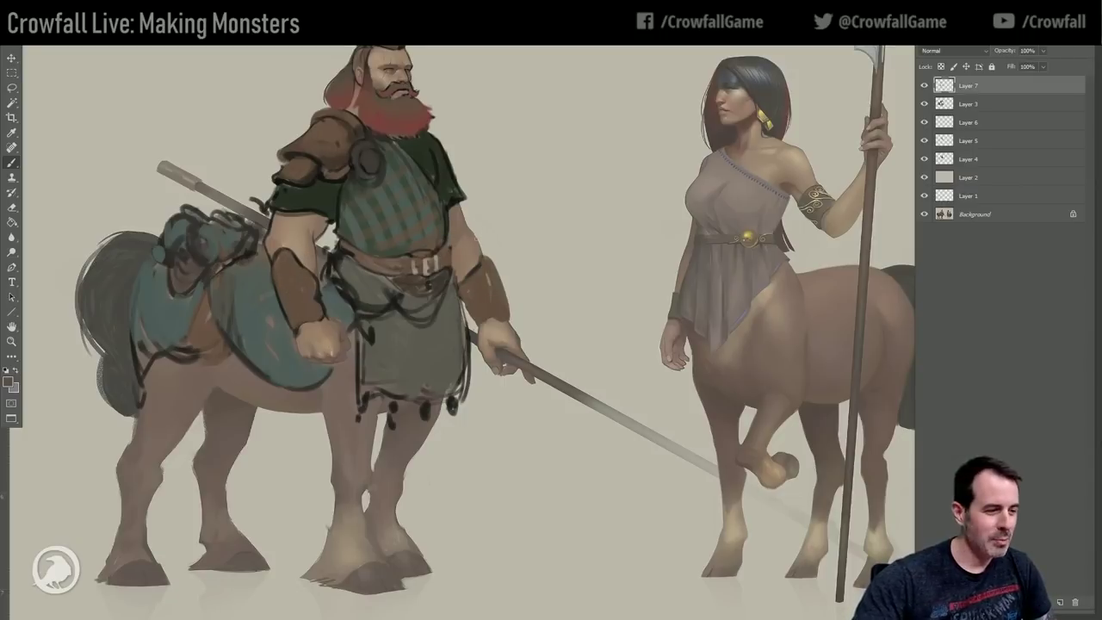
left_click(313, 193, "alt")
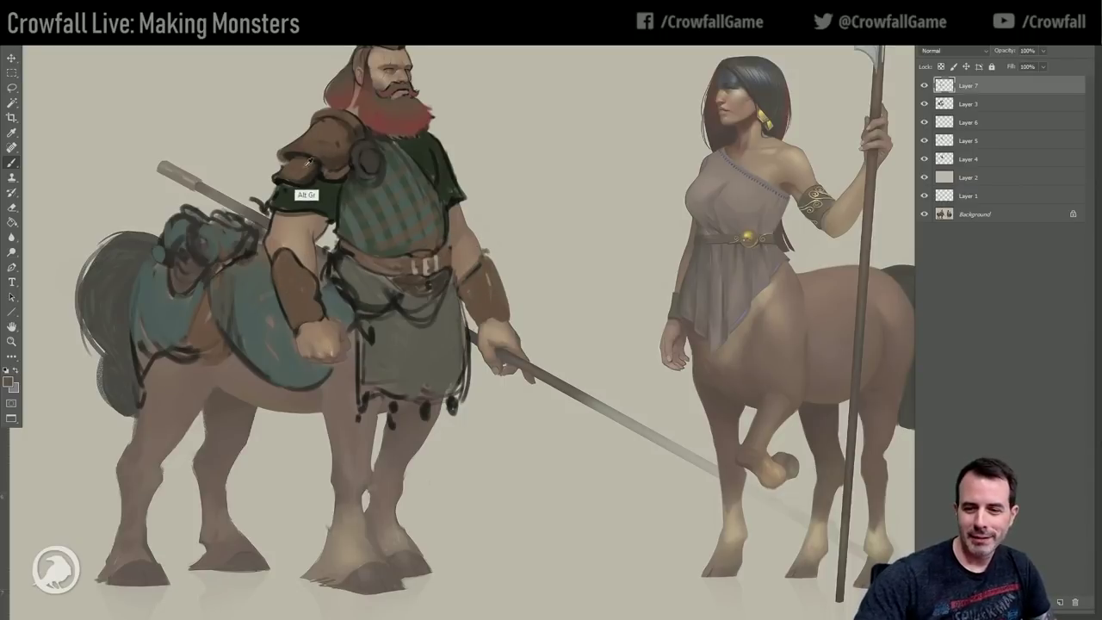
left_click_drag(485, 254, 498, 274)
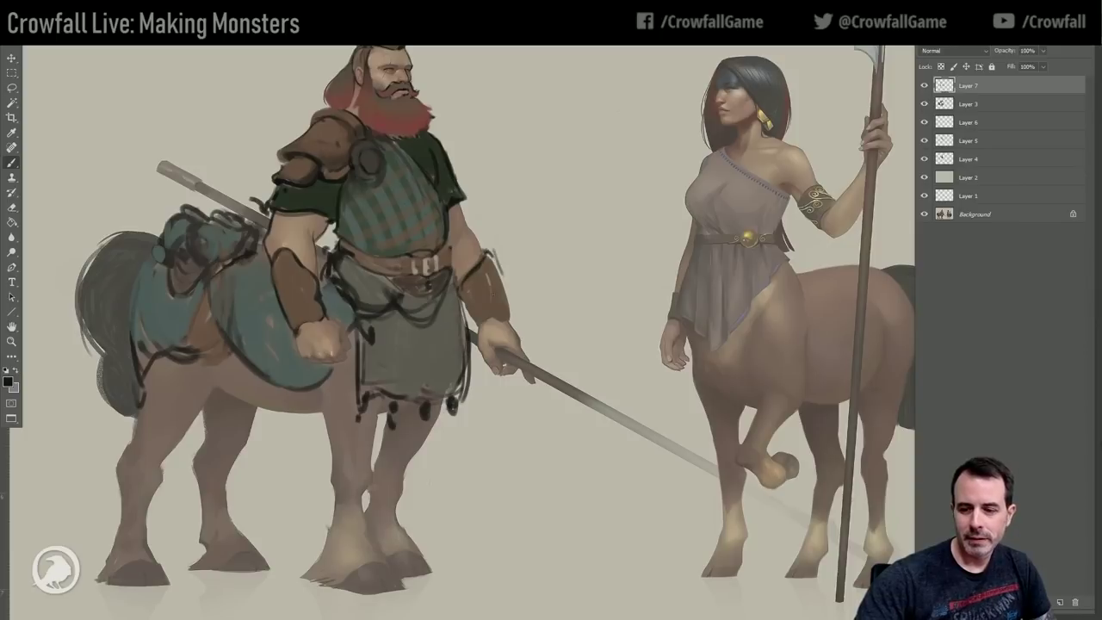
left_click_drag(482, 327, 506, 317)
left_click_drag(503, 275, 517, 332)
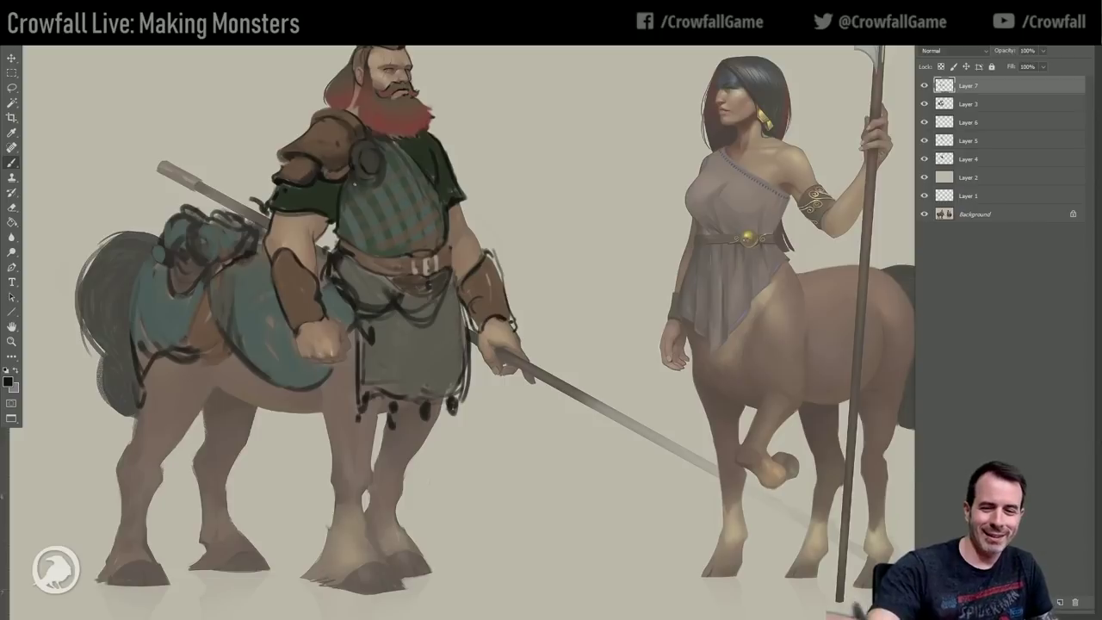
Add dark curled ornament lines to both bracers and tidy their wrist and outer edges with sampled colors.
left_click(319, 184, "alt")
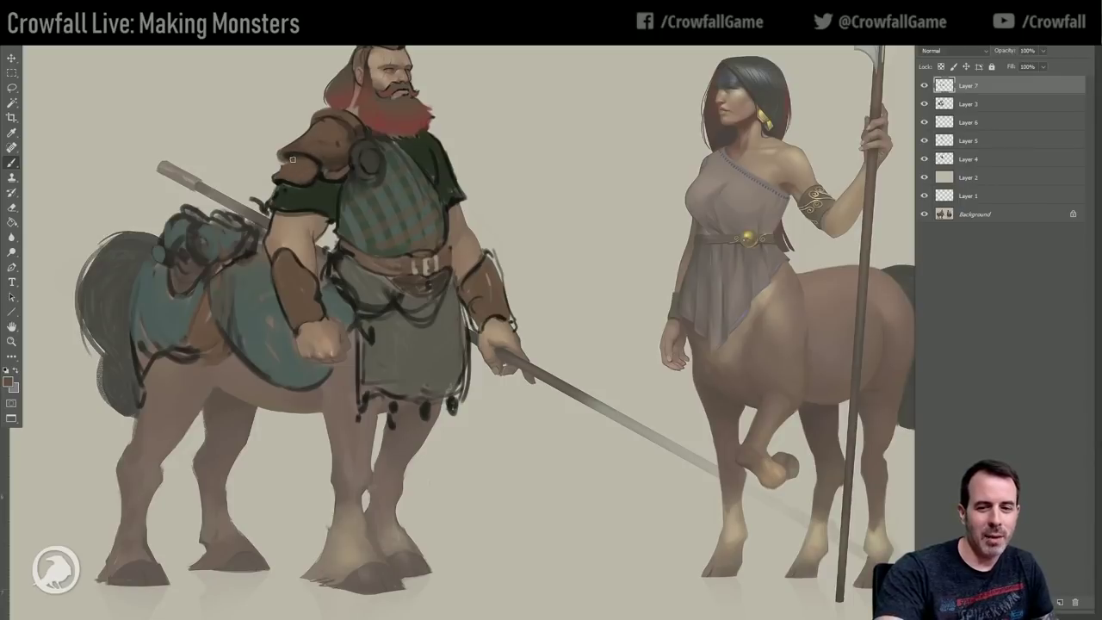
left_click(291, 168, "alt")
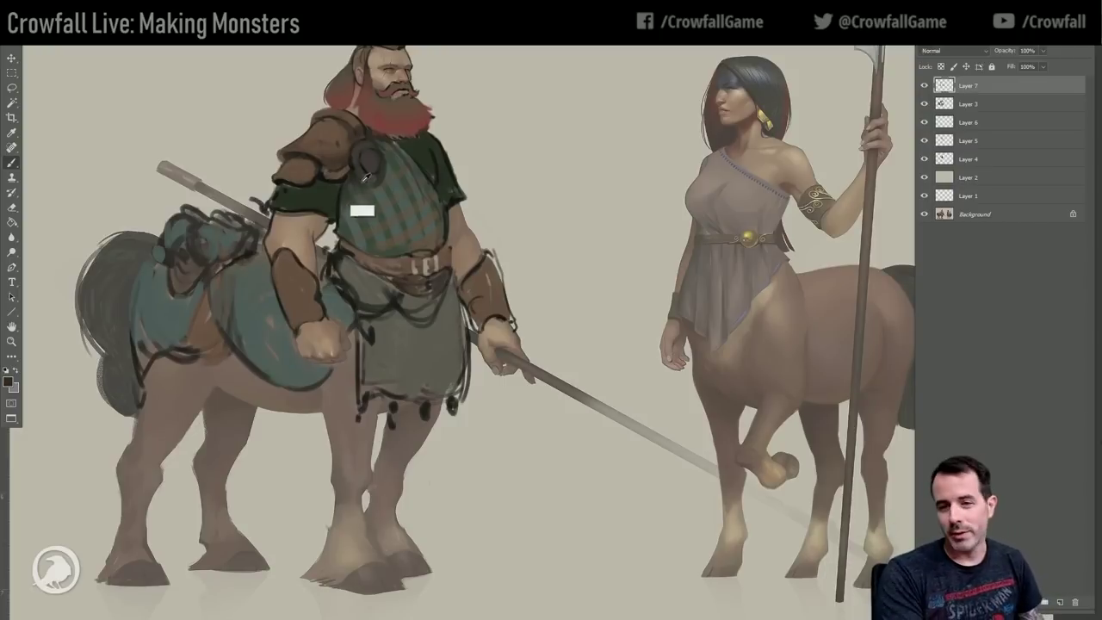
left_click_drag(335, 239, 346, 240)
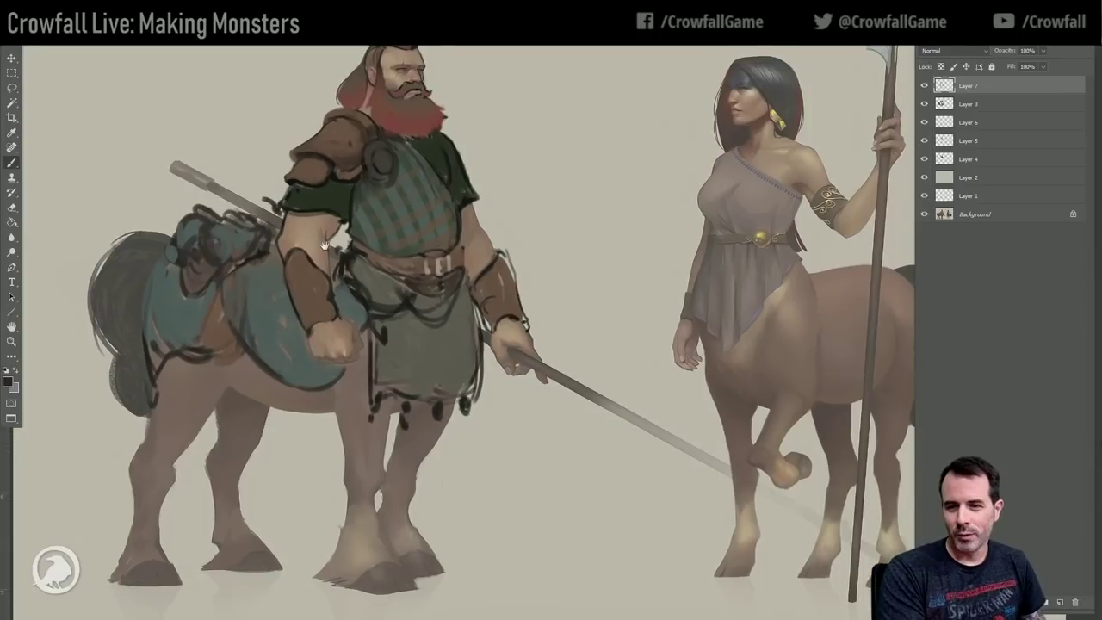
left_click_drag(401, 215, 425, 216)
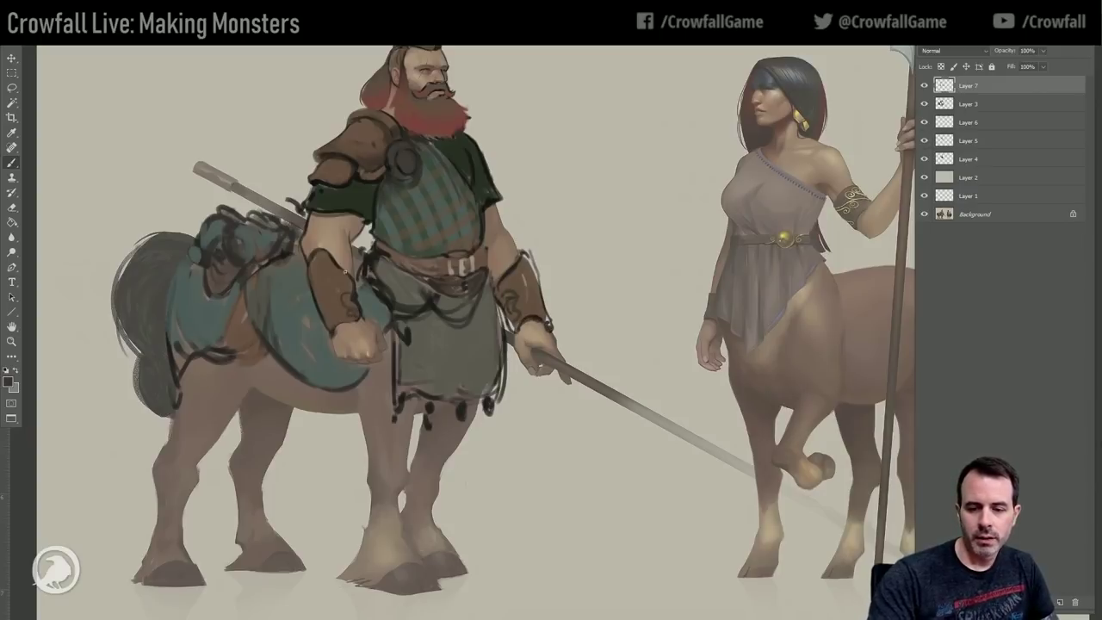
left_click(353, 301, "alt")
left_click_drag(335, 333, 356, 319)
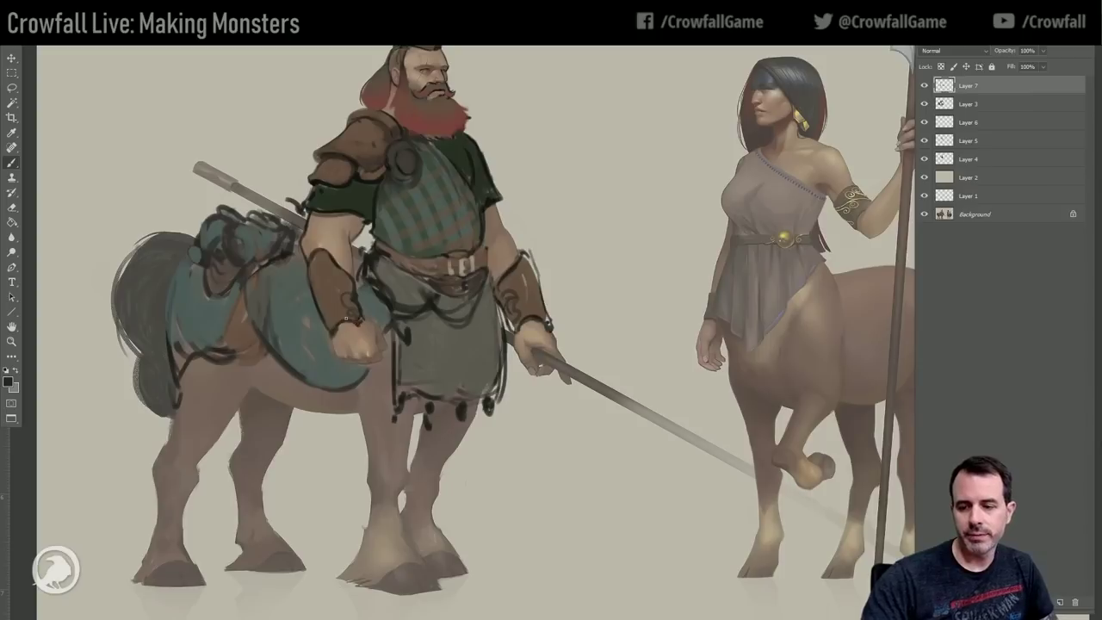
left_click(526, 266, "alt")
left_click_drag(524, 258, 539, 287)
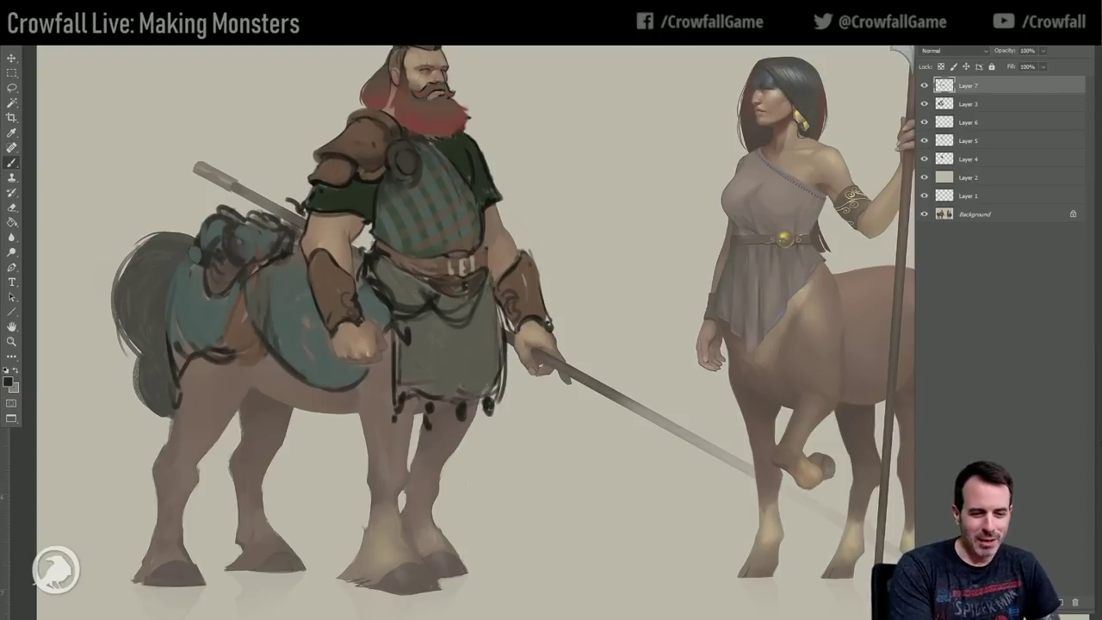
Mix the muted blue #53747f and paint it over the near end of the bedroll on the horse's back.
left_click(9, 381)
left_click(737, 459)
left_click_drag(625, 430, 631, 417)
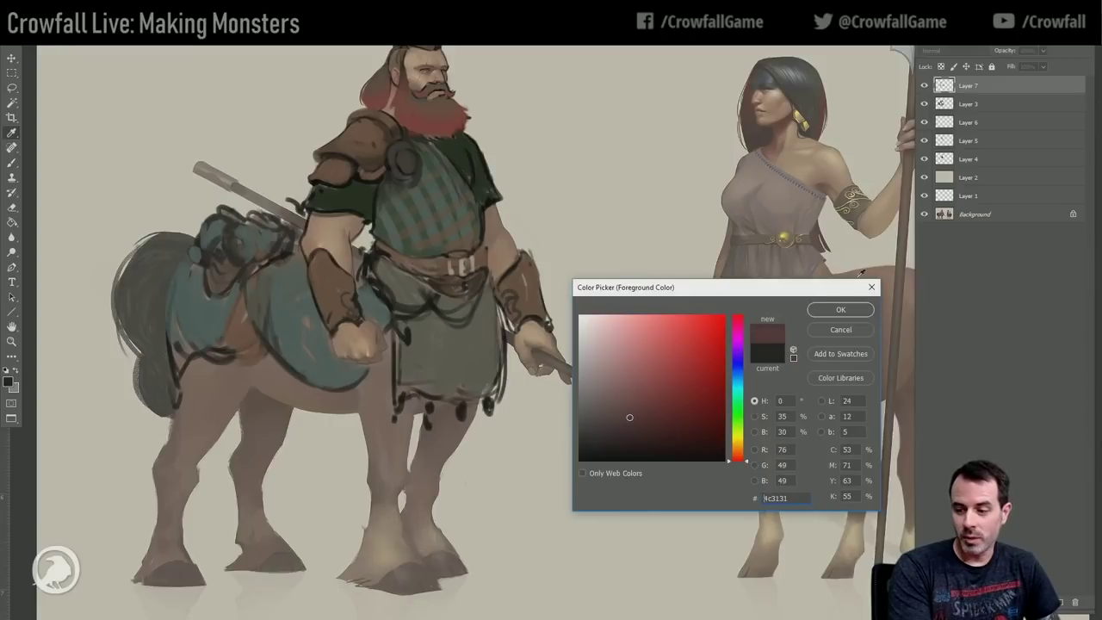
left_click(737, 372)
left_click(616, 399)
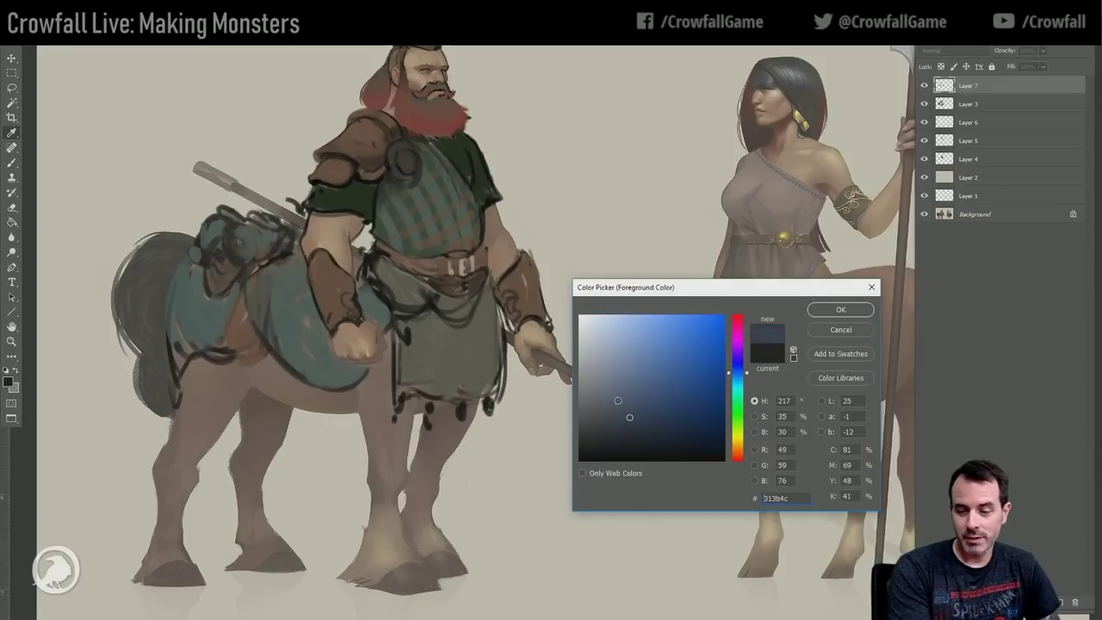
left_click(737, 381)
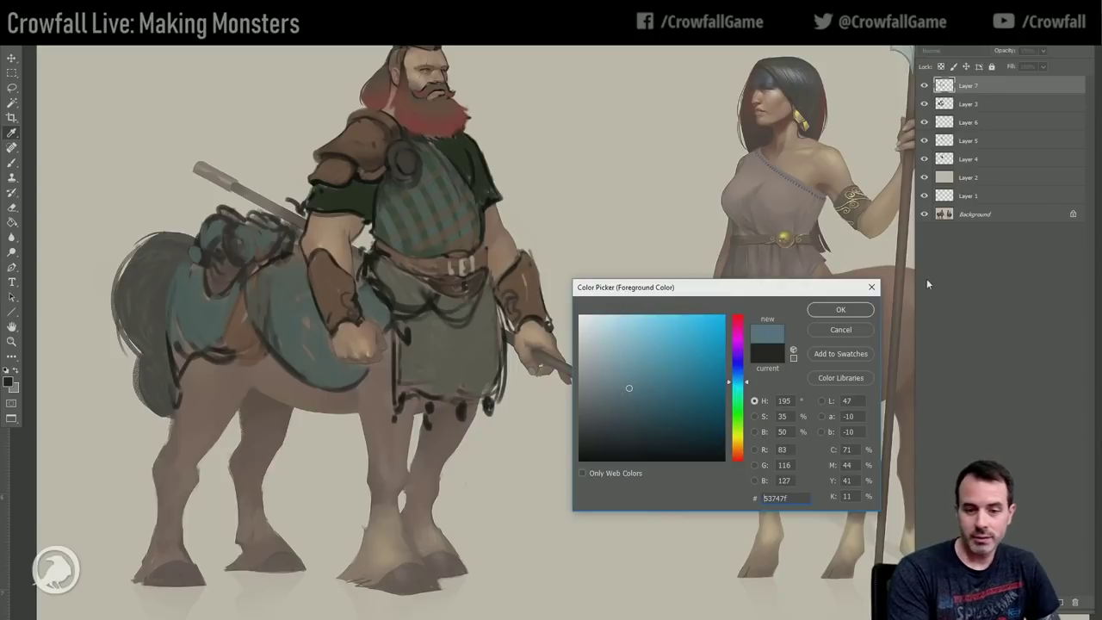
left_click(840, 309)
mouse_move(221, 221)
left_mouse_down()
mouse_move(205, 232)
mouse_move(215, 220)
mouse_move(210, 234)
mouse_move(238, 232)
left_mouse_up()
left_click(210, 237, "alt")
left_click(210, 222, "alt")
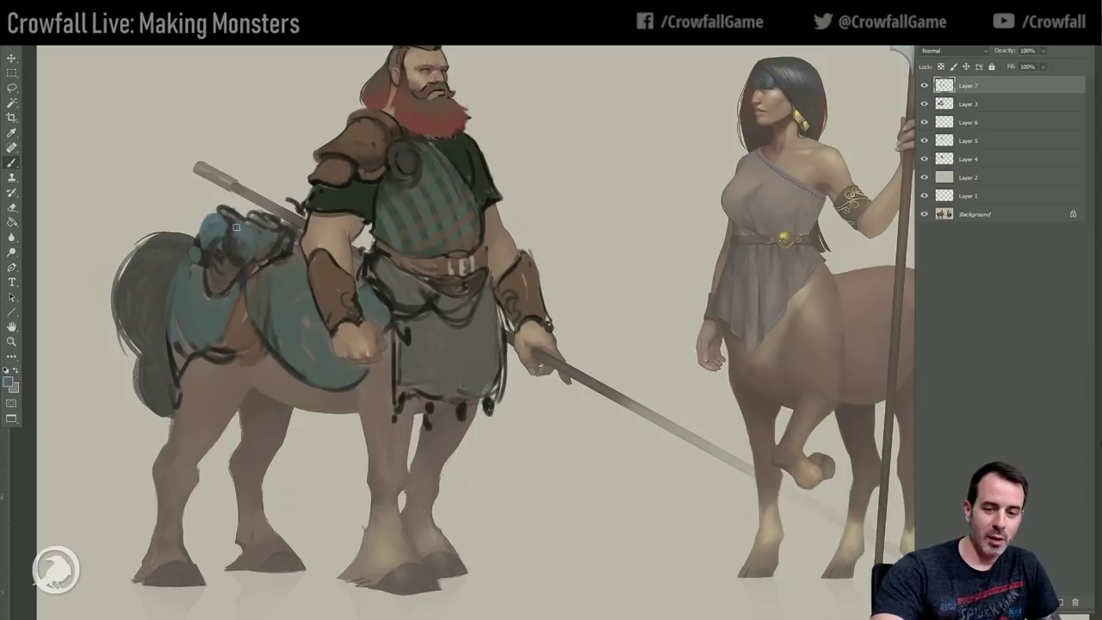
Extend the blue across the rest of the bedroll and refine its folds and edges with sampled tones.
left_click(222, 247, "alt")
left_click(233, 258, "alt")
mouse_move(237, 235)
left_mouse_down()
mouse_move(230, 258)
mouse_move(251, 221)
mouse_move(261, 243)
mouse_move(270, 222)
left_mouse_up()
left_click(230, 269, "alt")
left_click(255, 244, "alt")
left_click(252, 245, "alt")
left_click(248, 241, "alt")
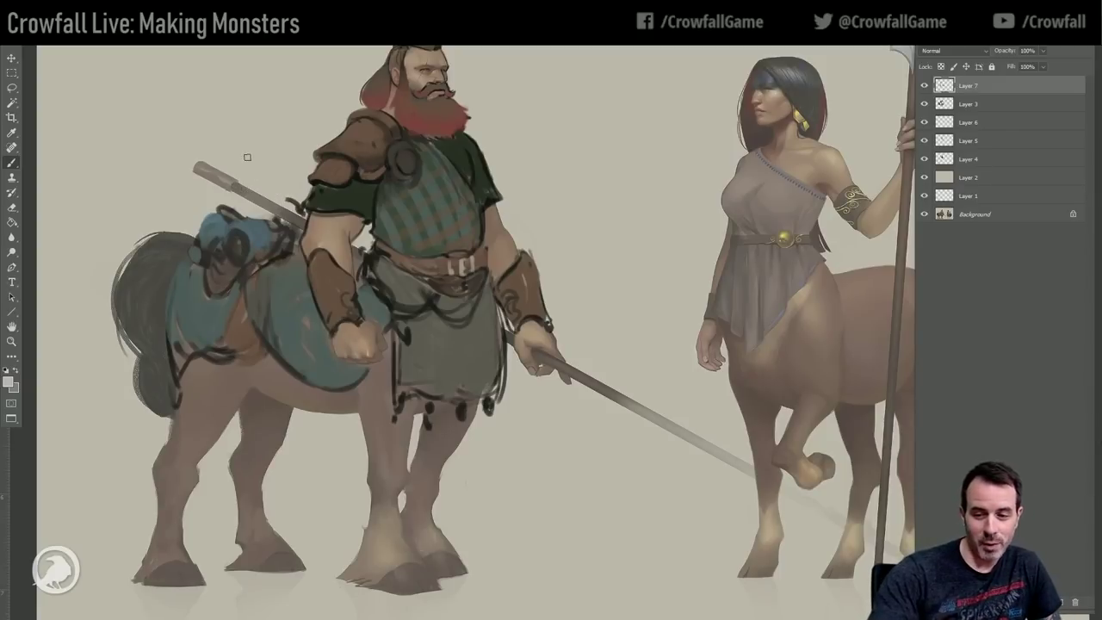
Touch up the belt buckle's surroundings with a sampled dark brown.
left_click(446, 262, "alt")
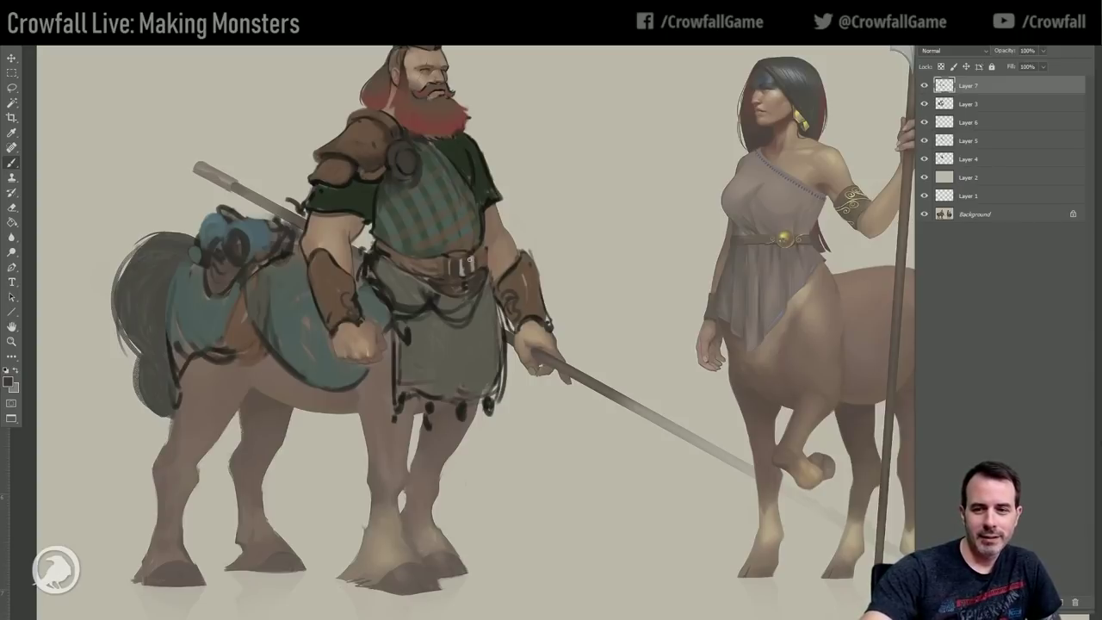
key("alt")
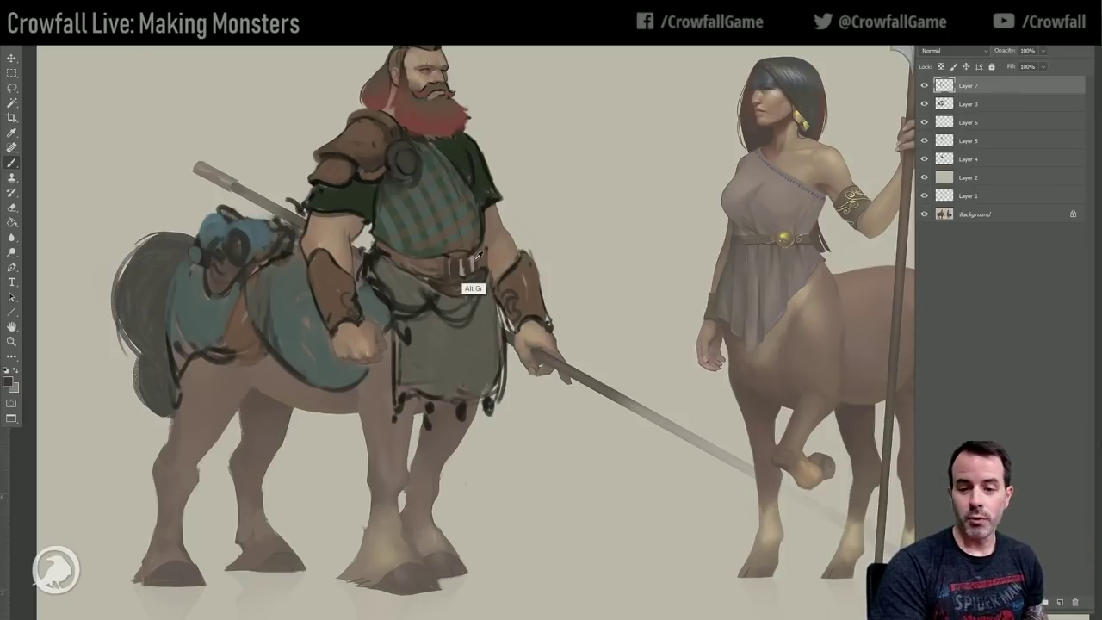
Fill out the beard's lower edge over the shirt collar with reds sampled from the beard.
left_click_drag(389, 160, 405, 147)
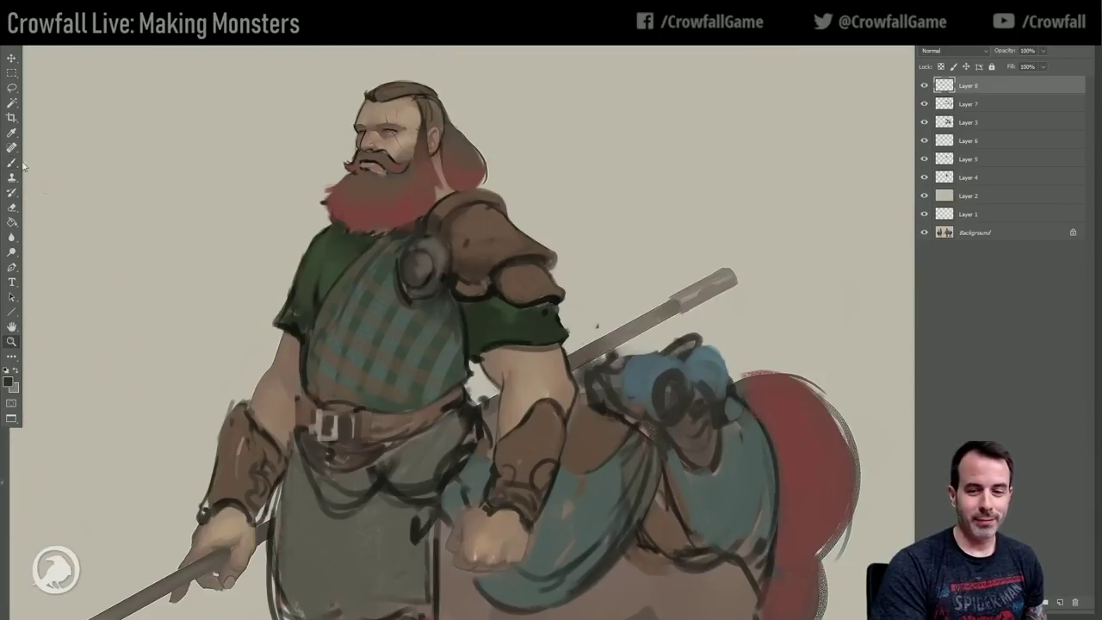
left_click(12, 162)
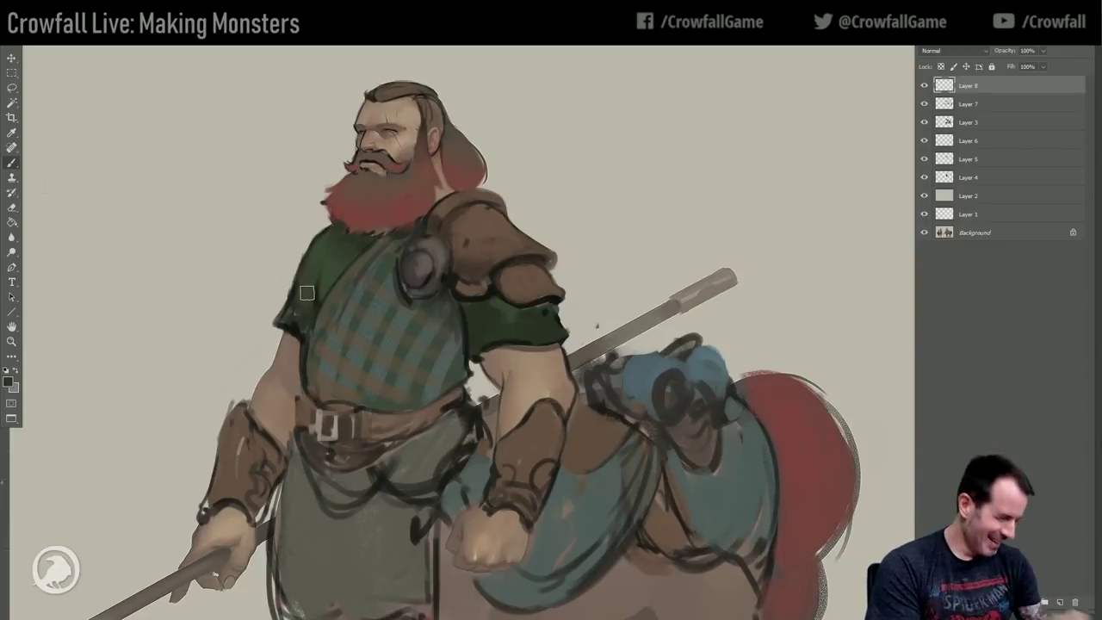
left_click(357, 217, "alt")
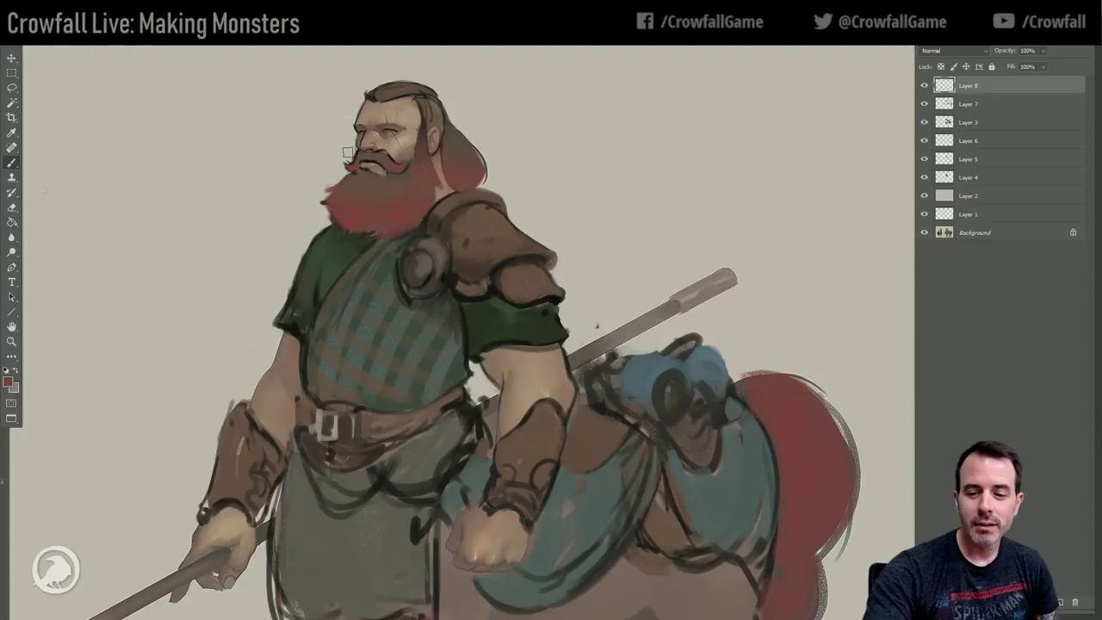
left_click(423, 228, "alt")
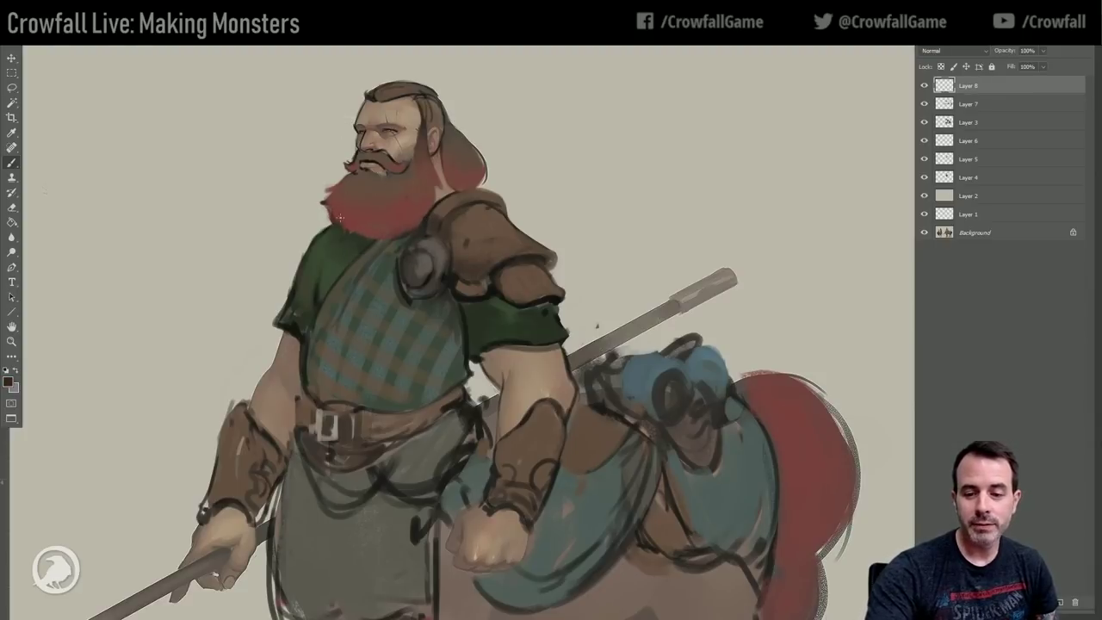
left_click(430, 131, "alt")
left_click(429, 131, "alt")
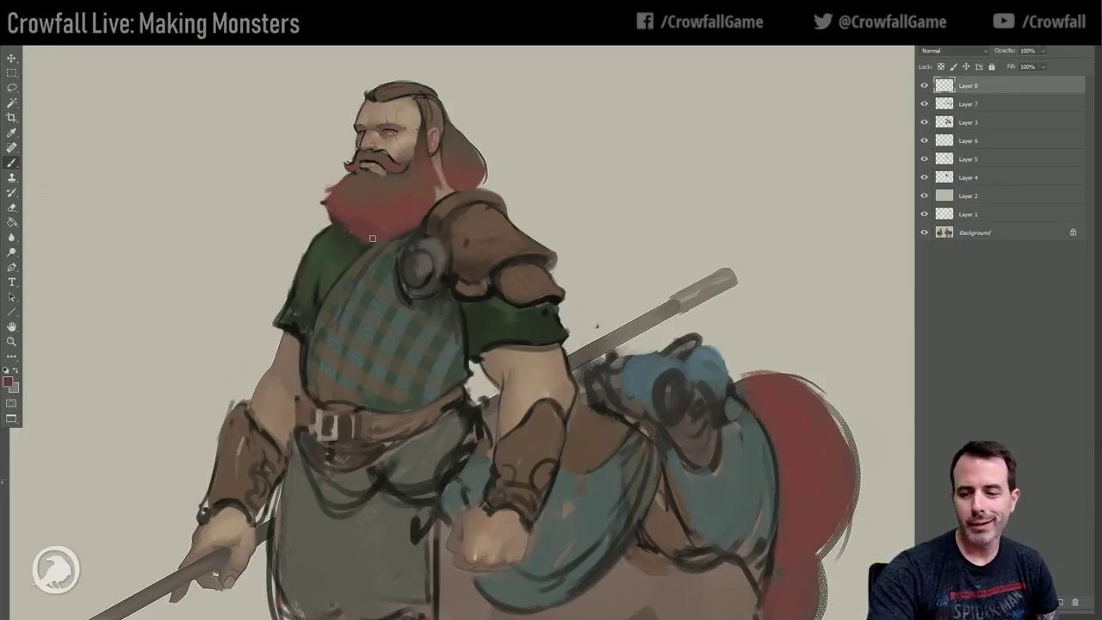
left_click(334, 221, "alt")
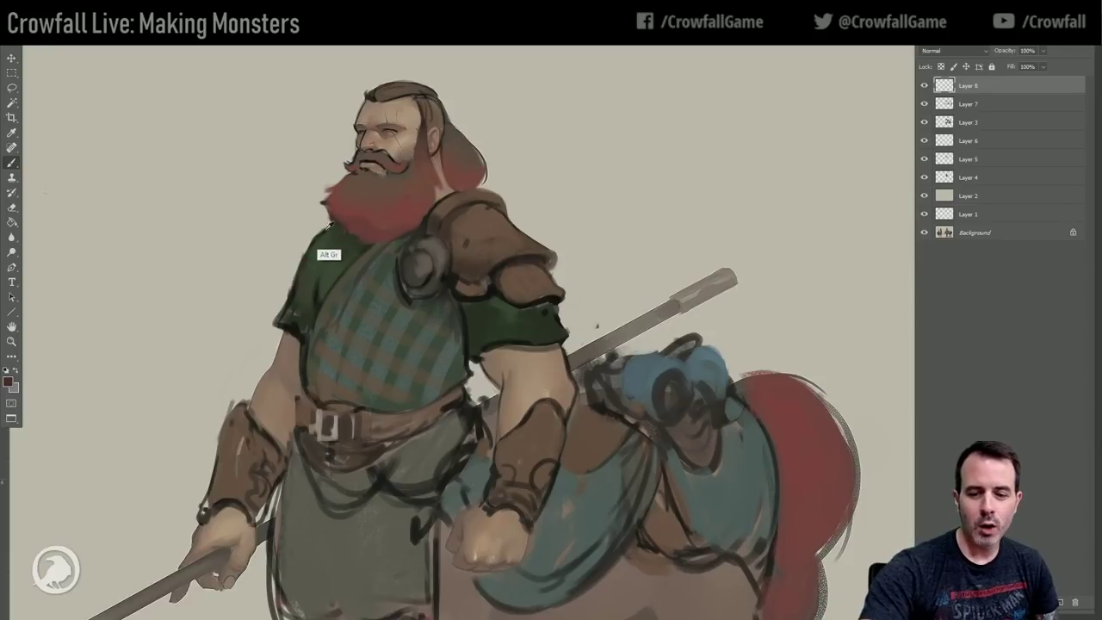
Outline the beard's lower edge against the green shirt in a sampled near-black.
left_click(405, 258, "alt")
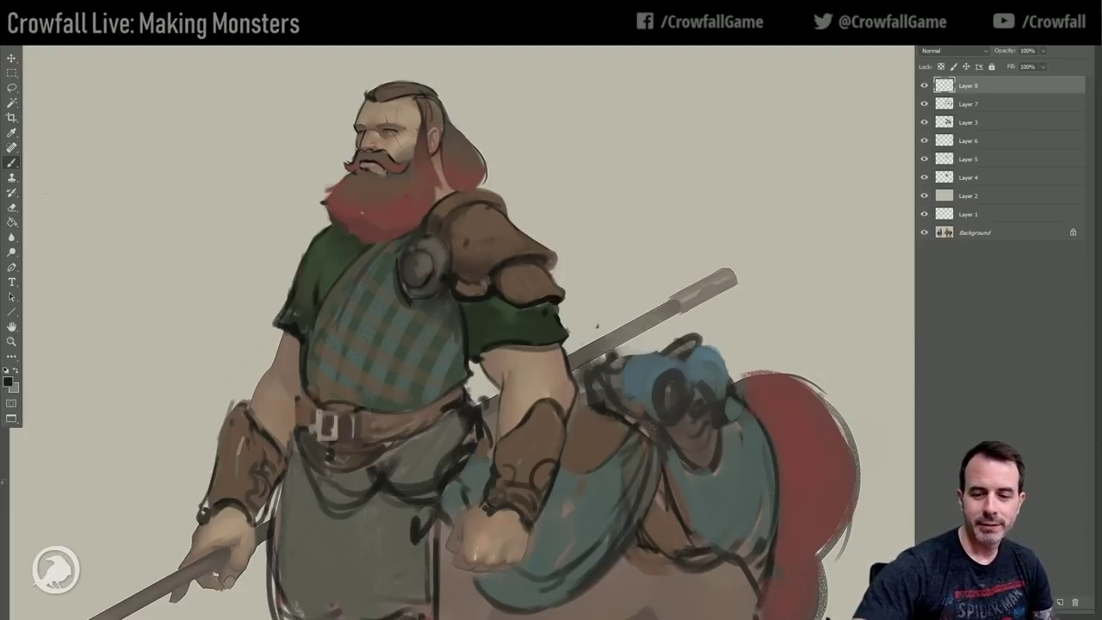
left_click_drag(328, 208, 356, 237)
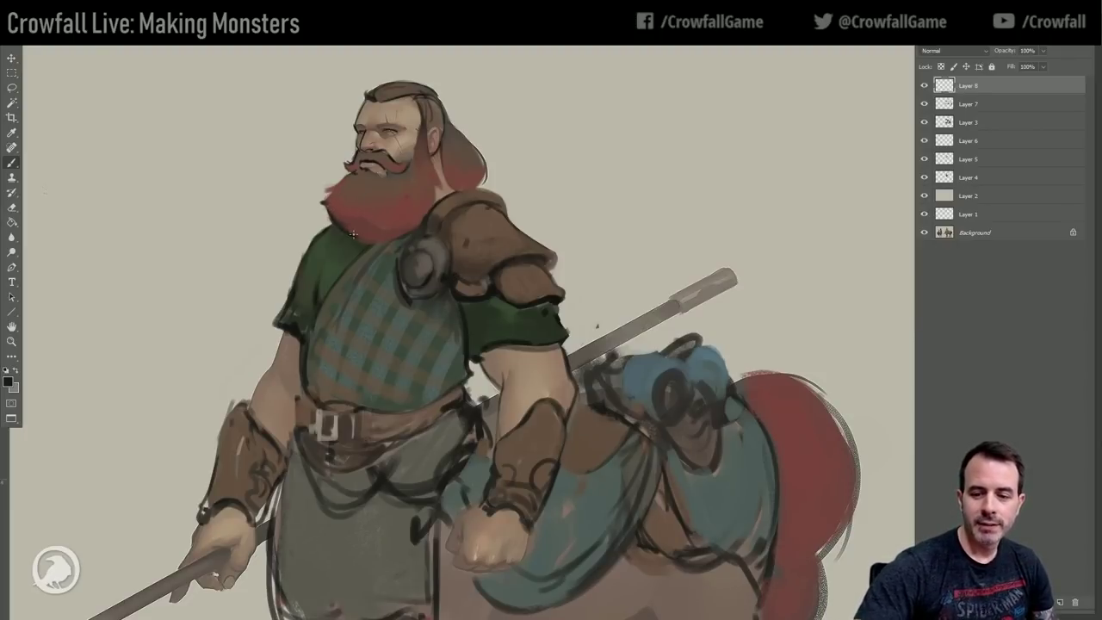
left_click(357, 246, "alt")
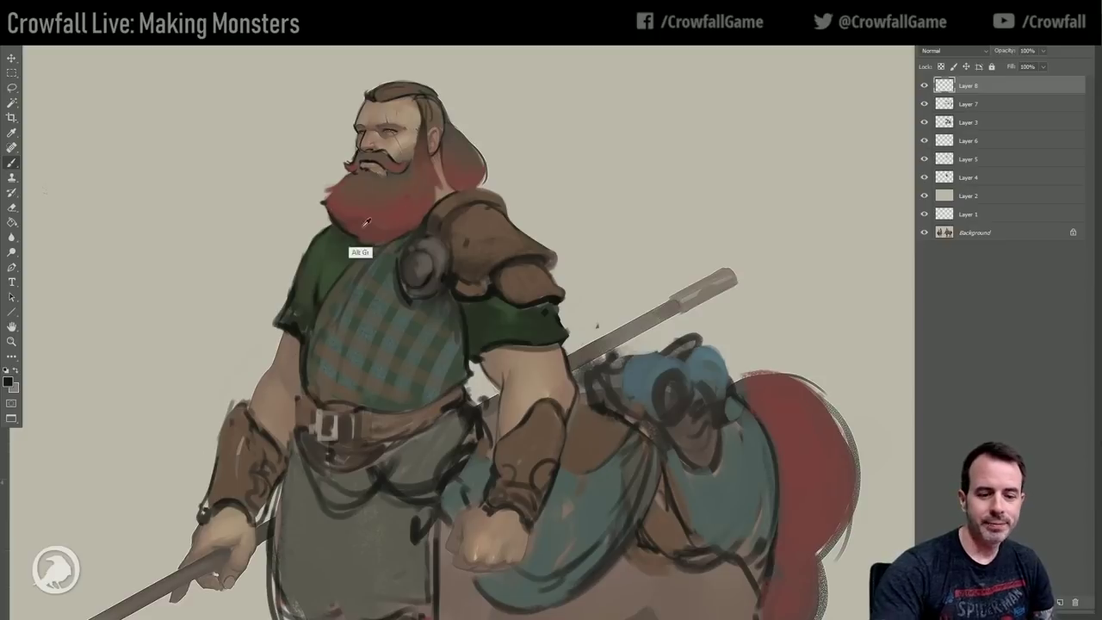
Mix a deeper red and paint shading across the lower part of the beard, blending it with sampled reds.
key("i")
left_click(7, 381)
left_click_drag(663, 405, 672, 418)
left_click(837, 310)
mouse_move(349, 214)
left_mouse_down()
mouse_move(403, 227)
mouse_move(420, 206)
left_mouse_up()
left_click(342, 213, "alt")
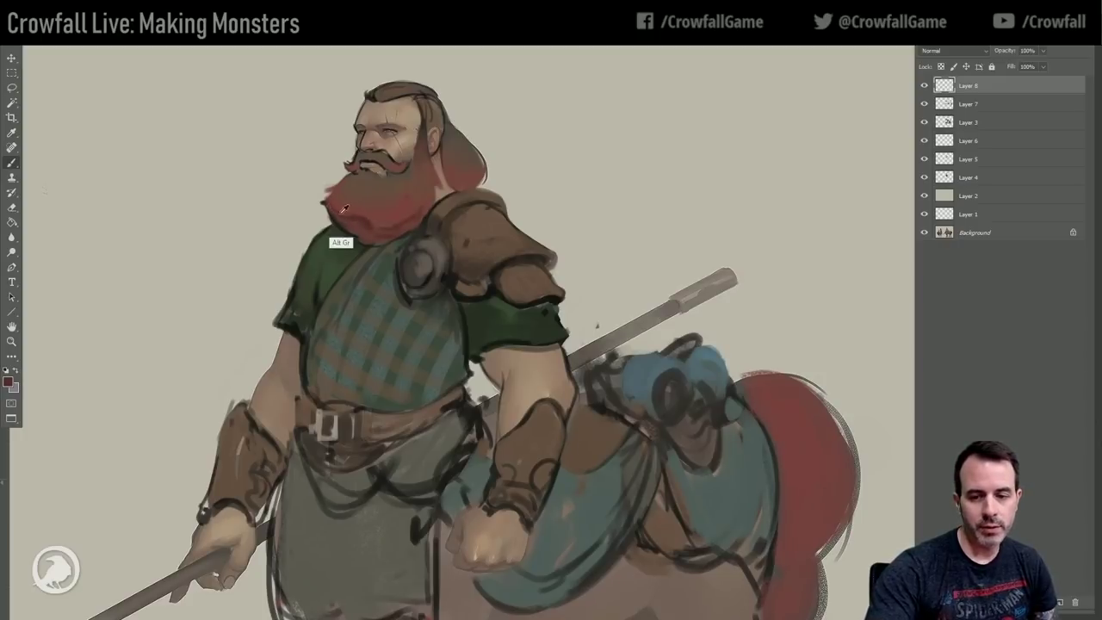
left_click(341, 215, "alt")
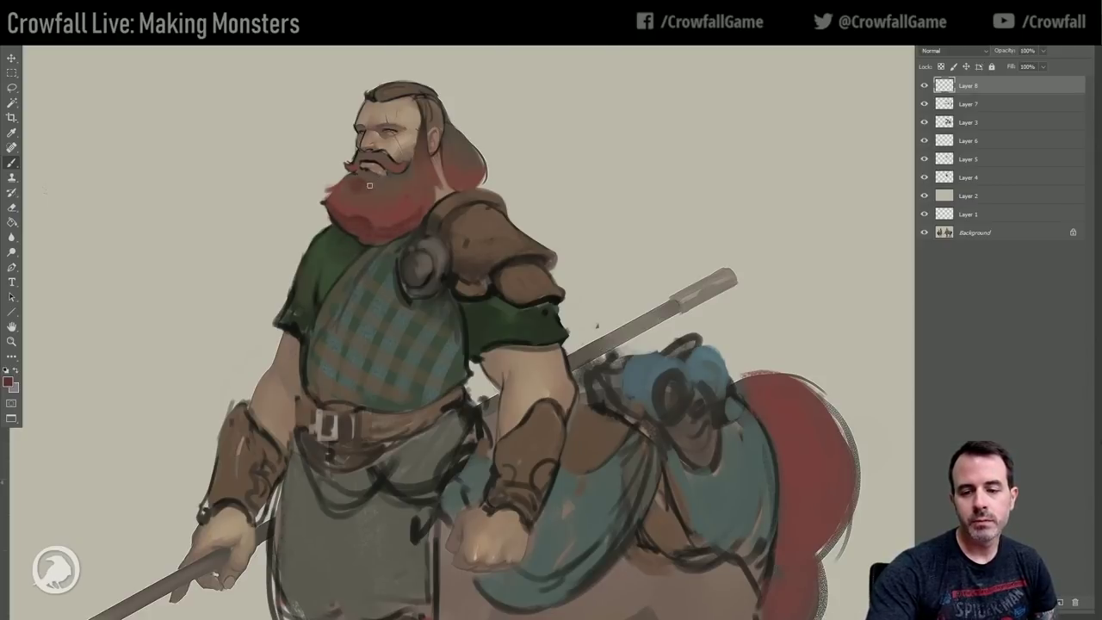
Smooth the upper beard below the mustache with sampled reds.
left_click(348, 196, "alt")
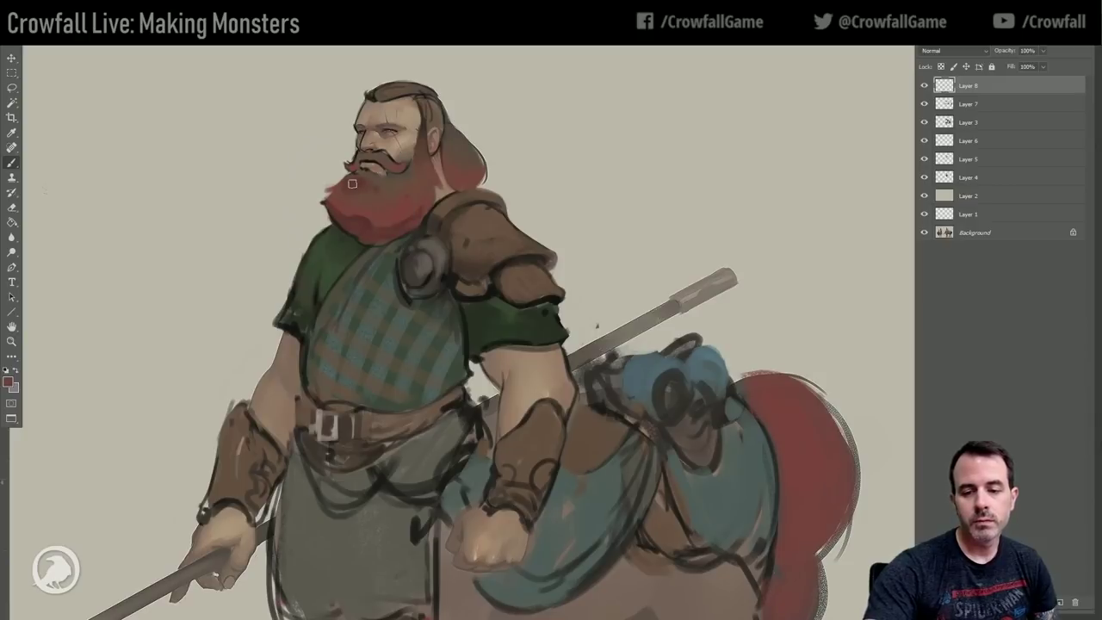
key("alt")
key("alt")
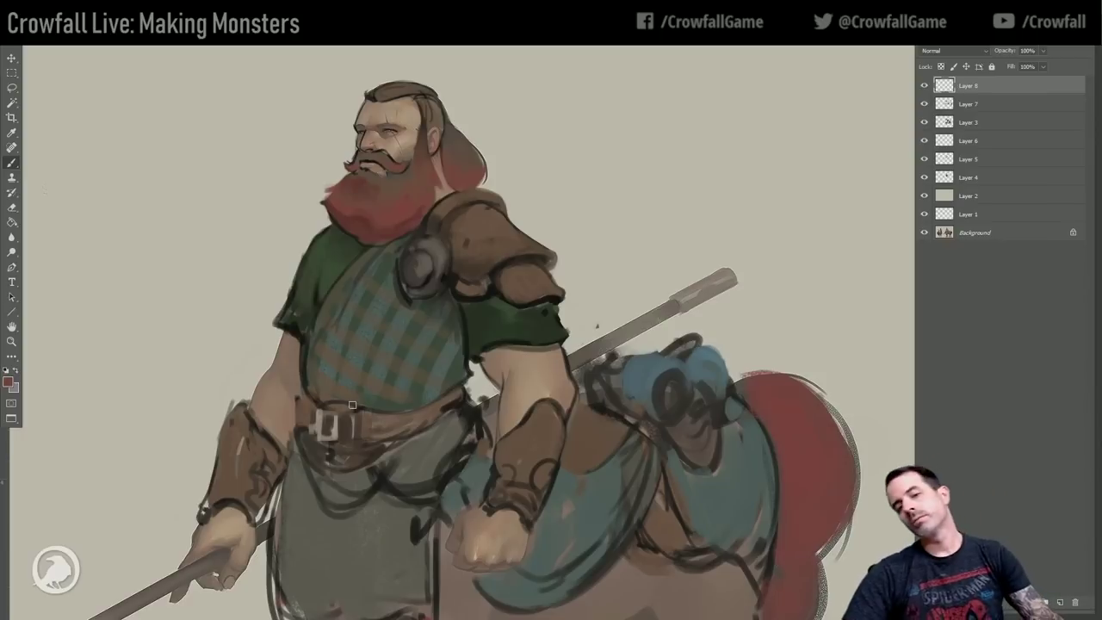
key("alt")
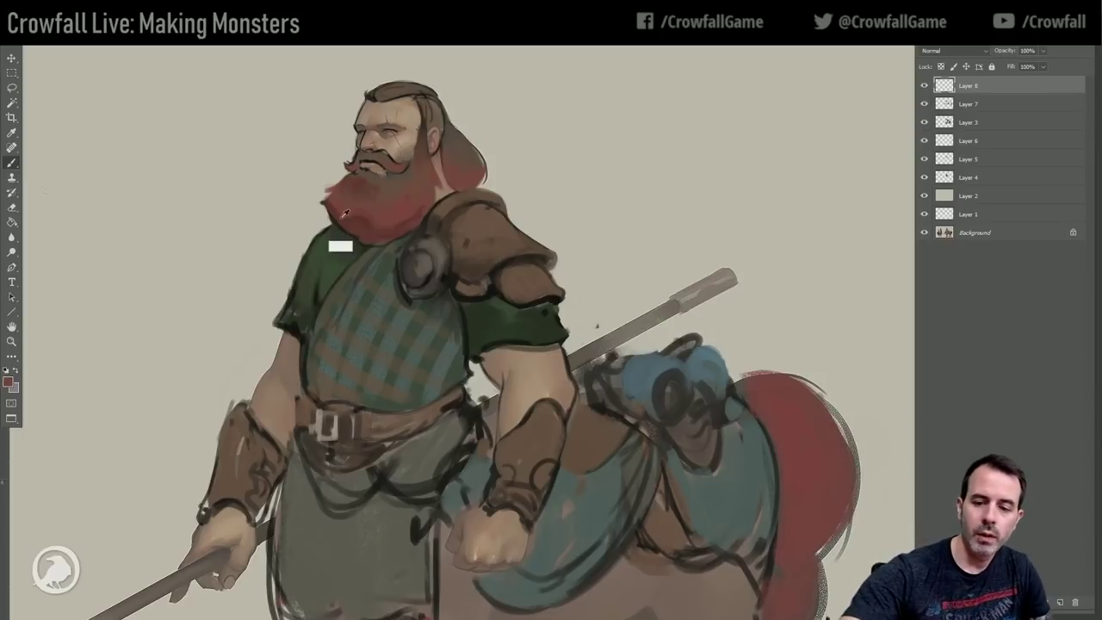
Refine the edges where the beard meets the shoulder armor and plaid cloth with sampled browns, reds and dark green.
left_click(432, 202, "alt")
left_click(434, 208, "alt")
left_click(446, 207, "alt")
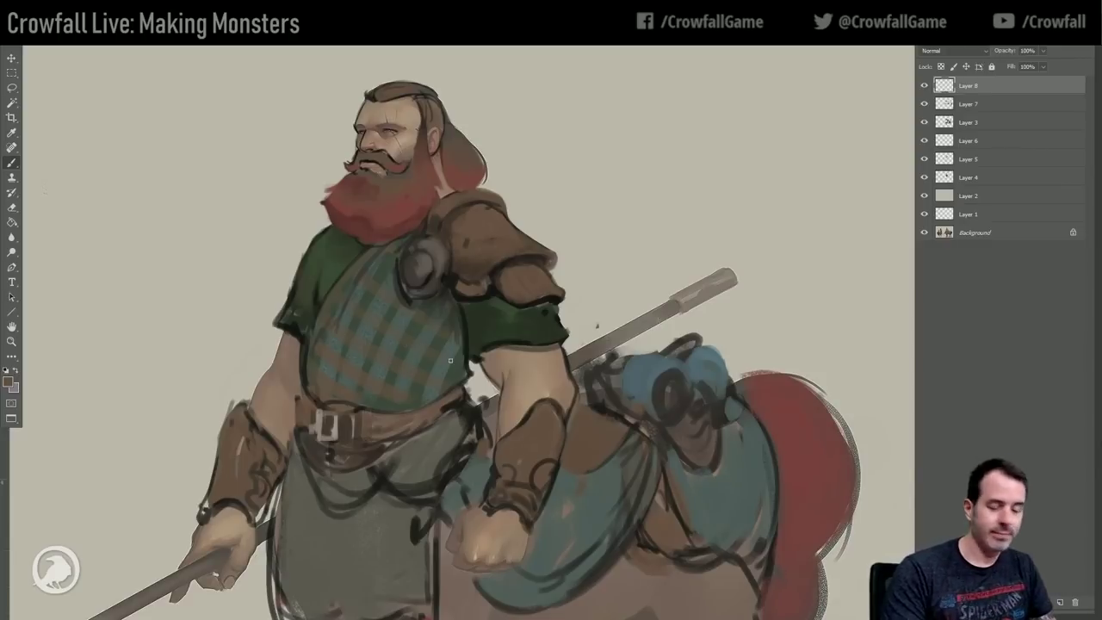
left_click(393, 251, "alt")
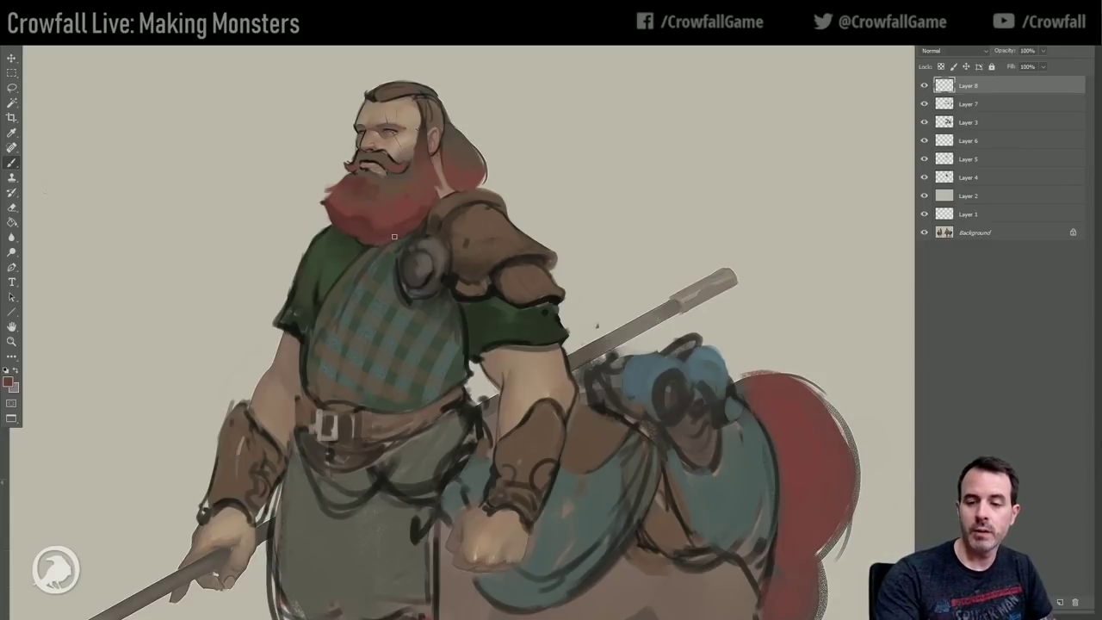
left_click(420, 227, "alt")
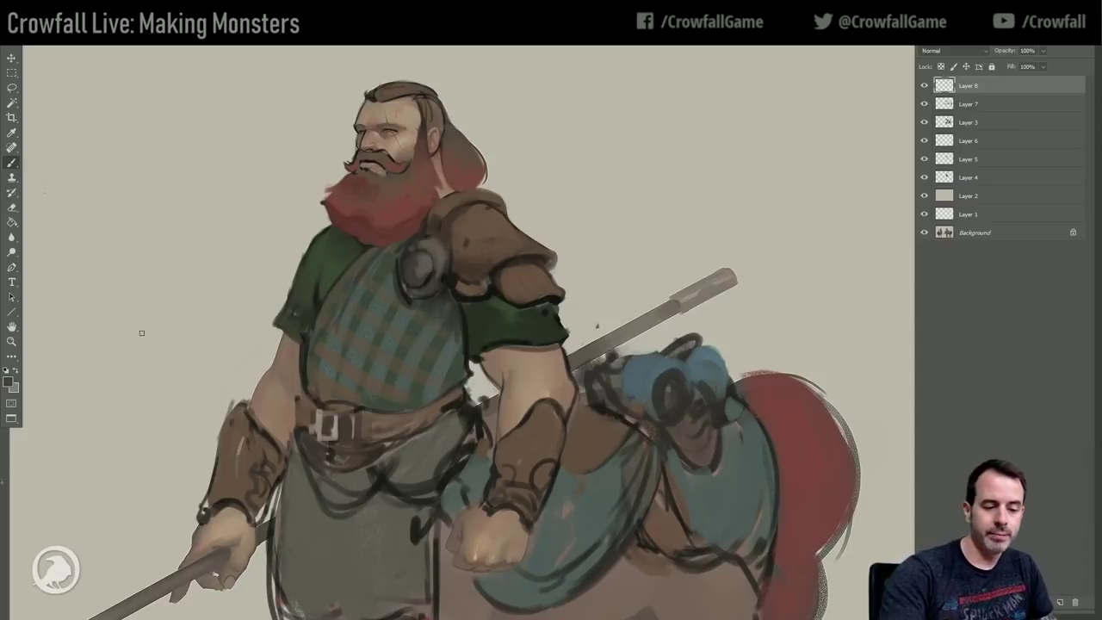
Lighten the green shirt's shoulder using #495e40 and sampled greens, and clean its outer edge with the background color.
left_click(9, 382)
left_click(625, 407)
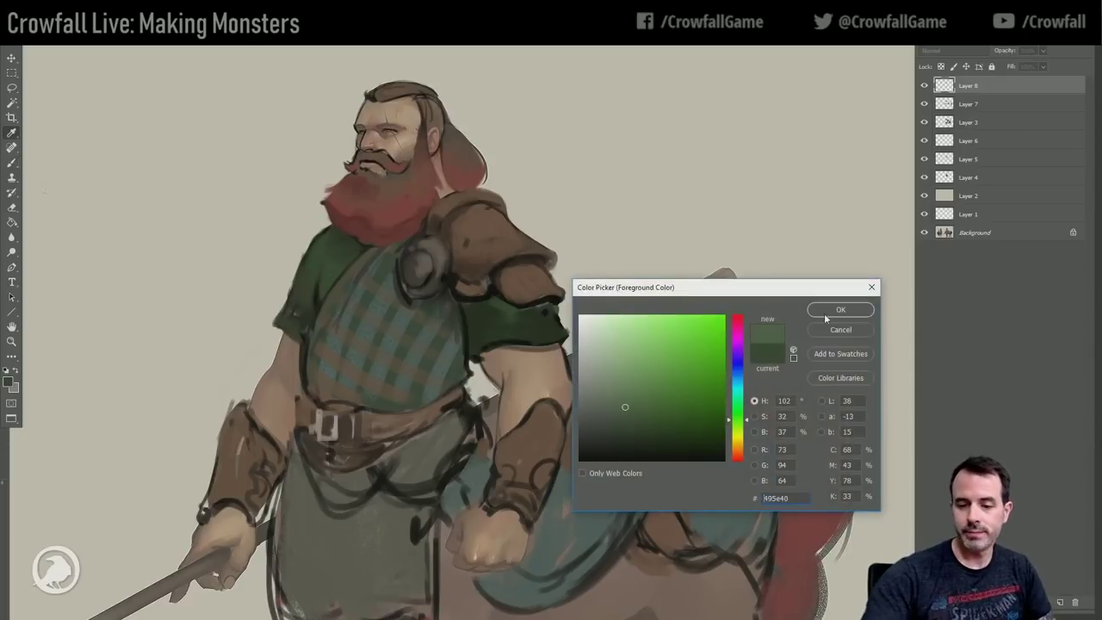
left_click(826, 311)
left_click(328, 265, "alt")
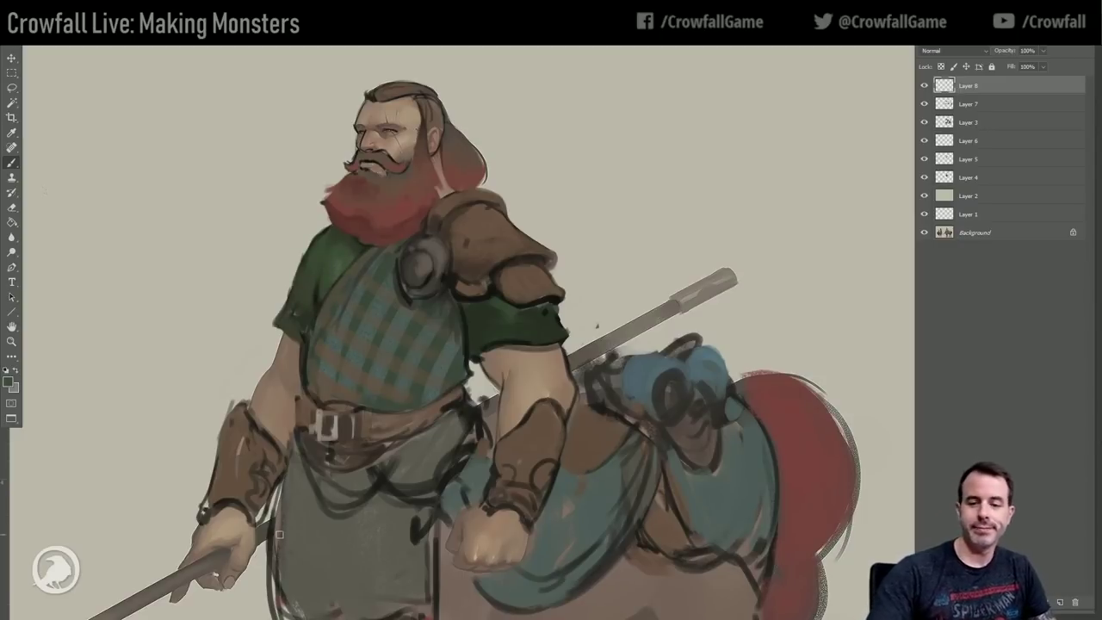
left_click(338, 268, "alt")
left_click(297, 246)
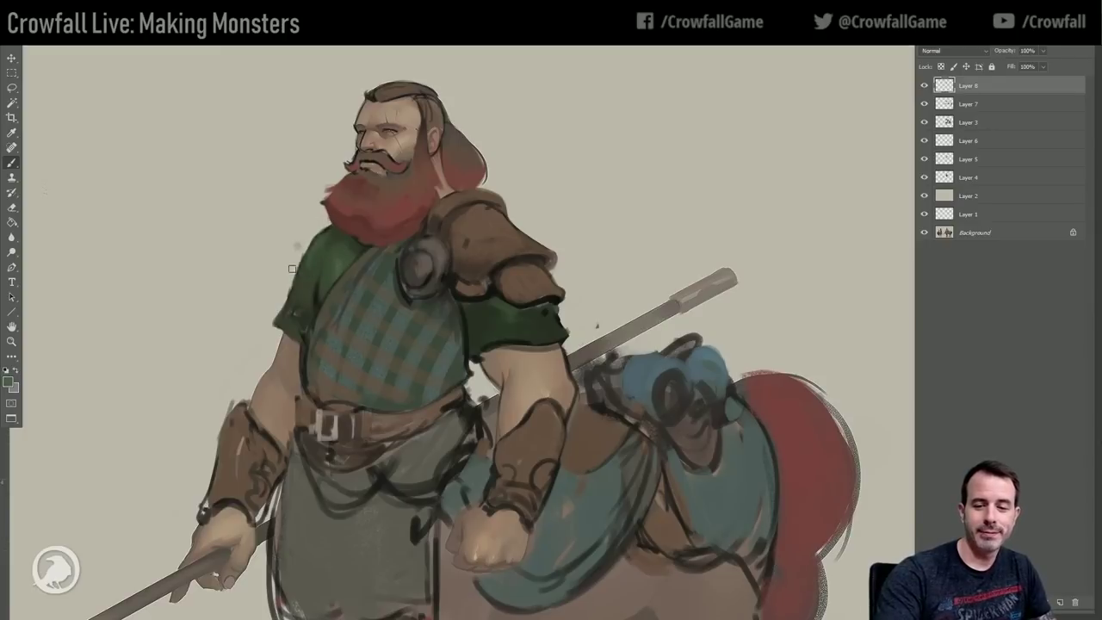
left_click(301, 235, "alt")
left_click_drag(297, 245, 293, 266)
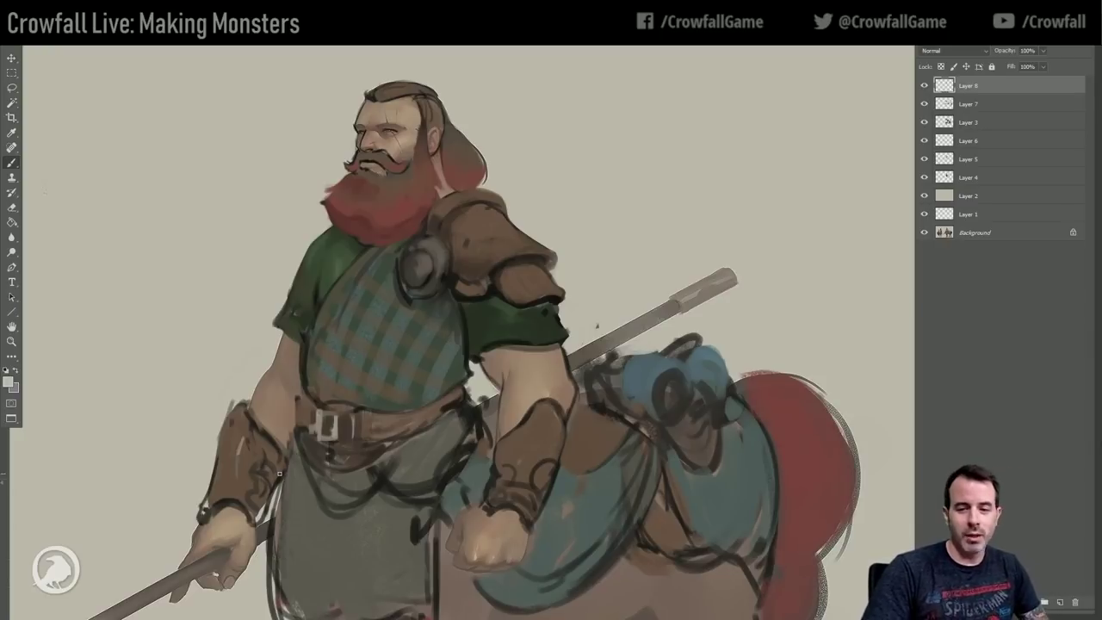
Repaint the mustache and mouth area with sampled reddish, dark brown and skin tones.
left_click(390, 163, "alt")
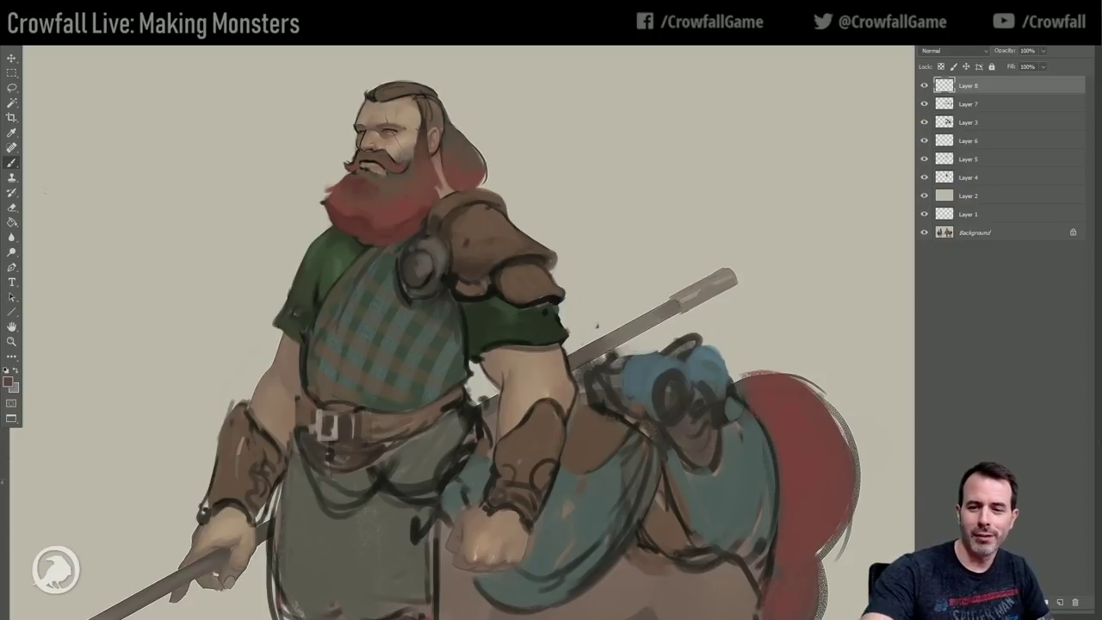
left_click(374, 189, "alt")
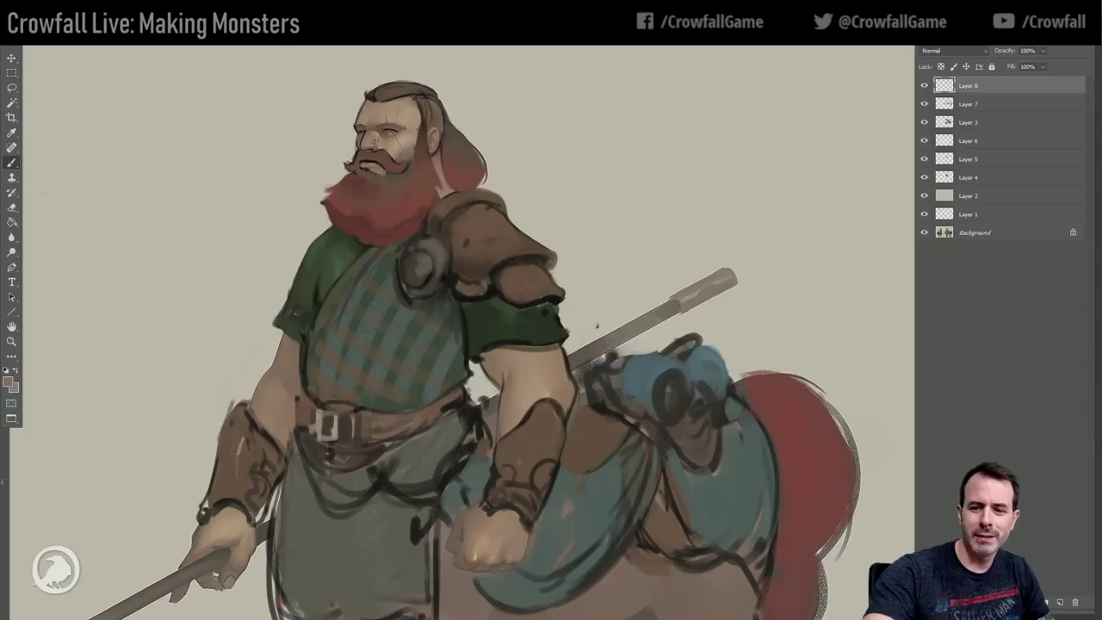
left_click(394, 184, "alt")
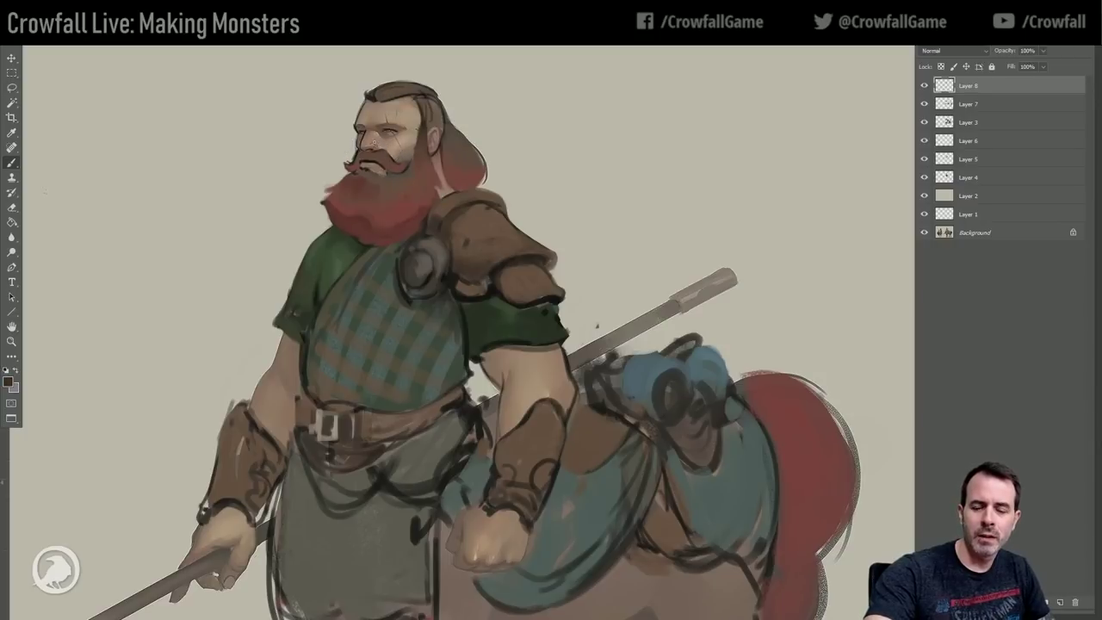
left_click(371, 172, "alt")
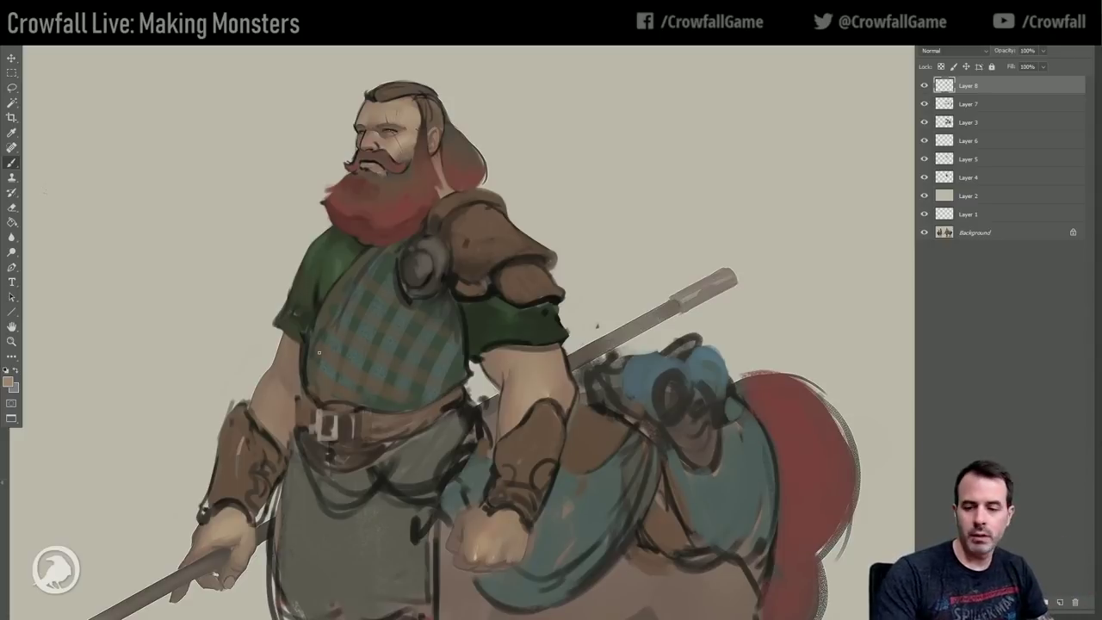
Refine the shoulder armor's collar rim and the overlap between its plates with sampled near-black and brown tones.
left_click(441, 310, "alt")
left_click(432, 252, "alt")
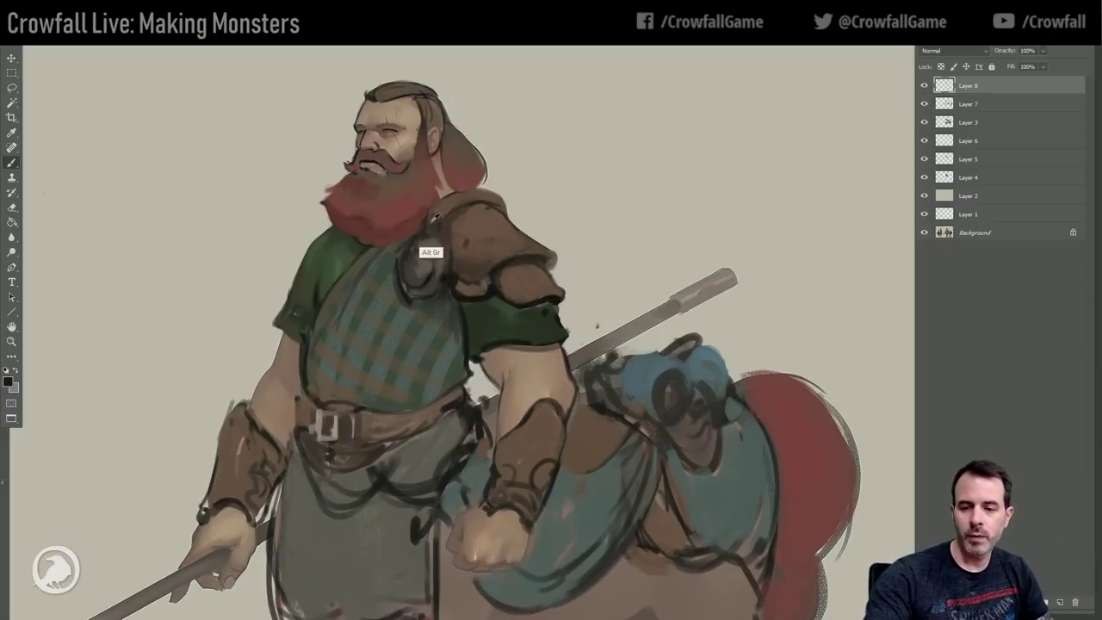
left_click(449, 205, "alt")
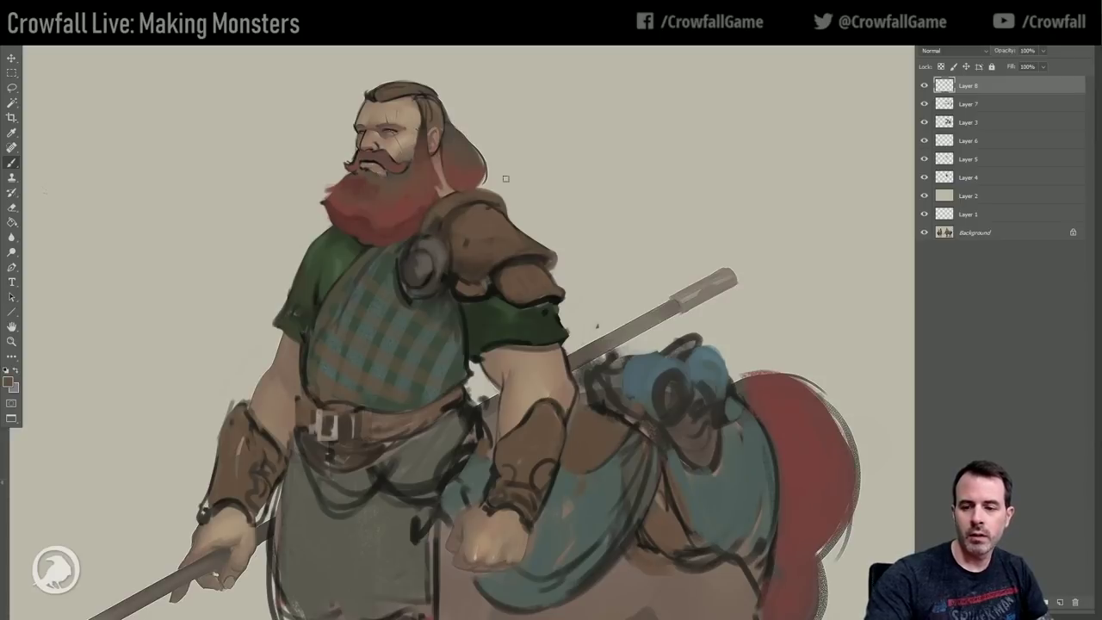
left_click(446, 221, "alt")
left_click(513, 259, "alt")
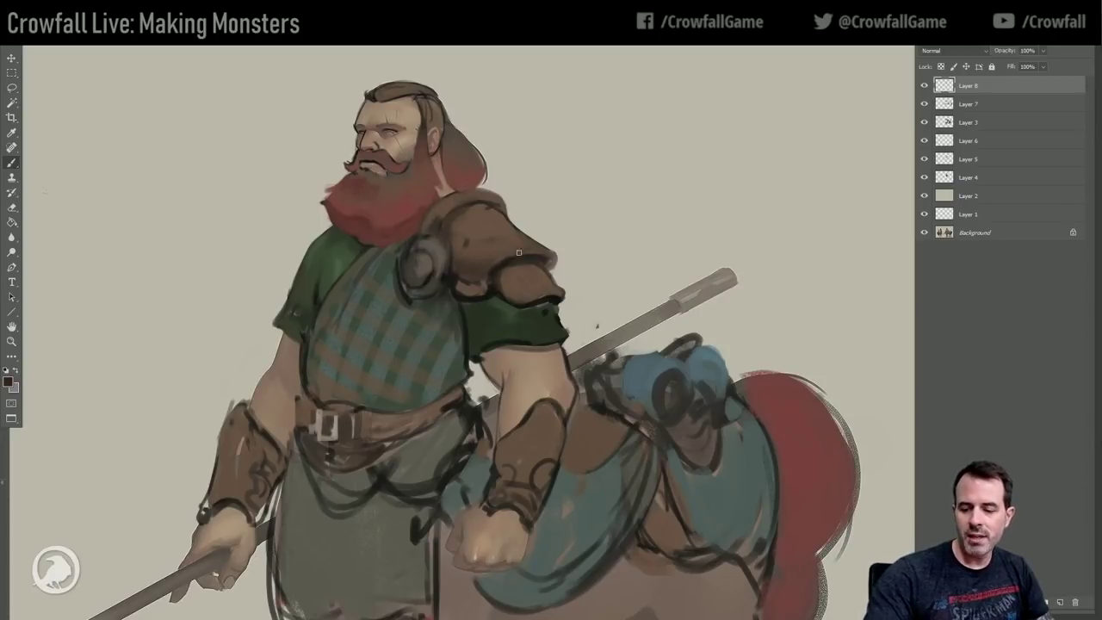
left_click(472, 272, "alt")
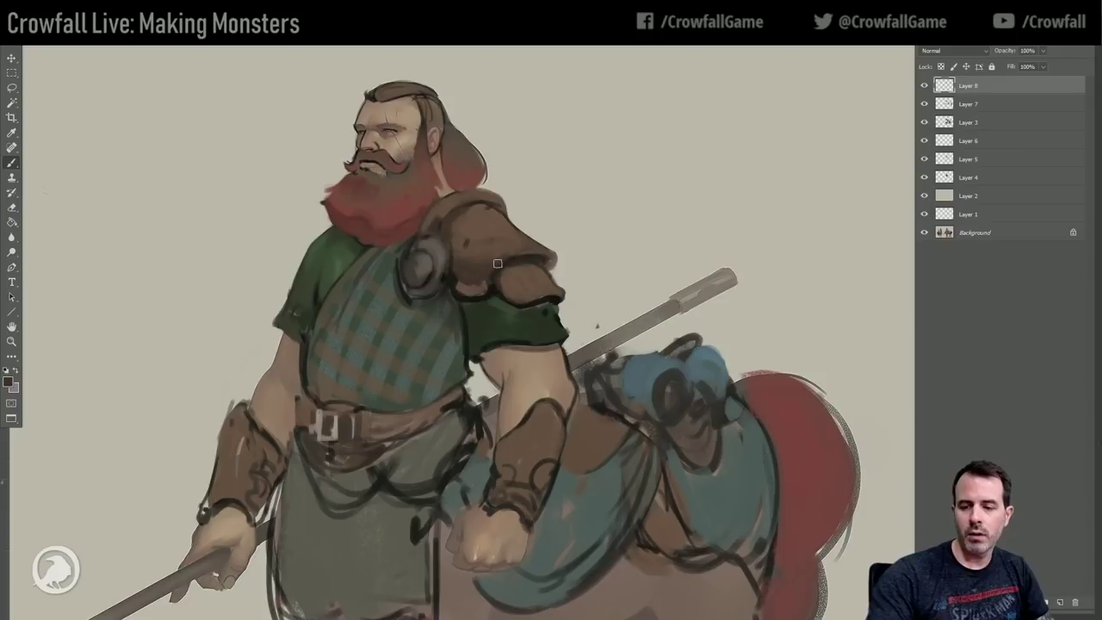
left_click(482, 260, "alt")
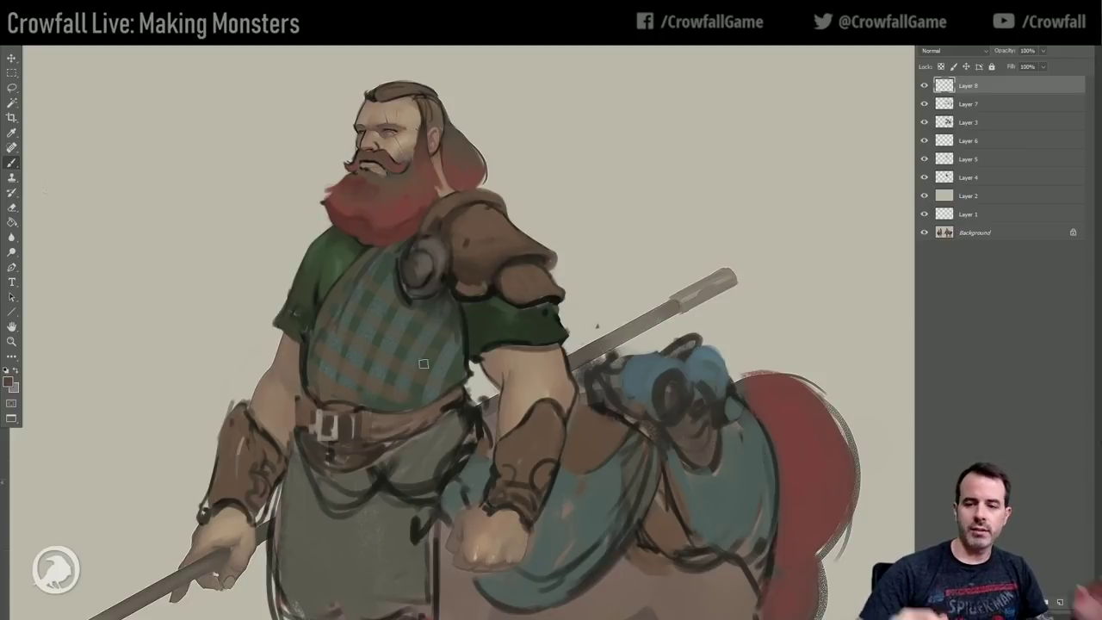
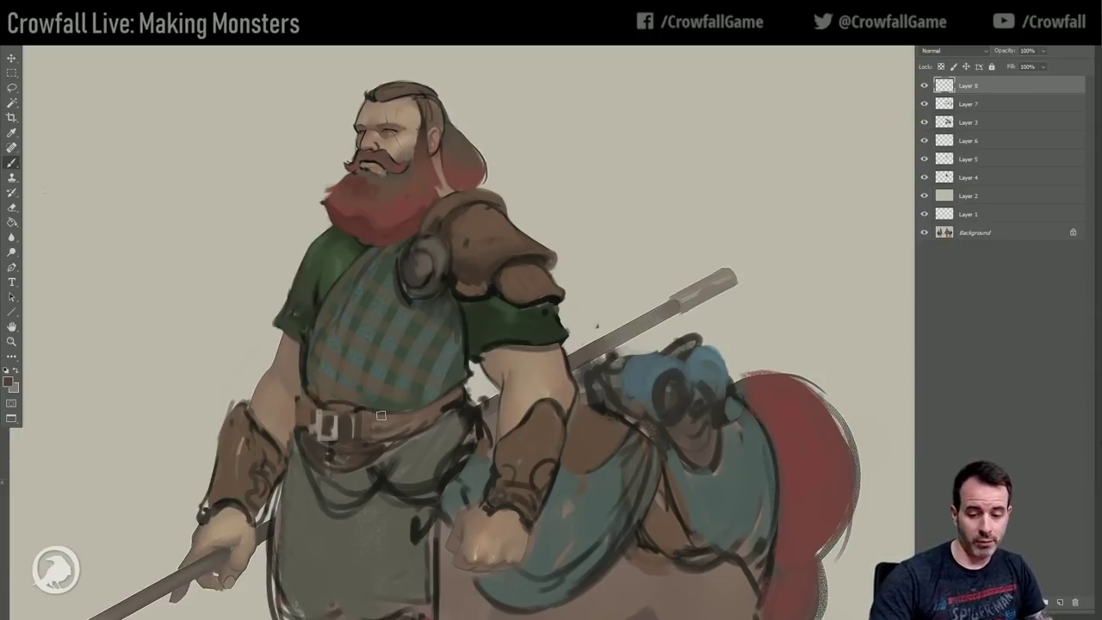
Repaint the belt buckle's light frame and define it with sampled dark and brown tones.
mouse_move(324, 416)
left_mouse_down()
mouse_move(340, 440)
mouse_move(323, 435)
left_mouse_up()
left_click(324, 417, "alt")
left_click(338, 452, "alt")
left_click(383, 483, "alt")
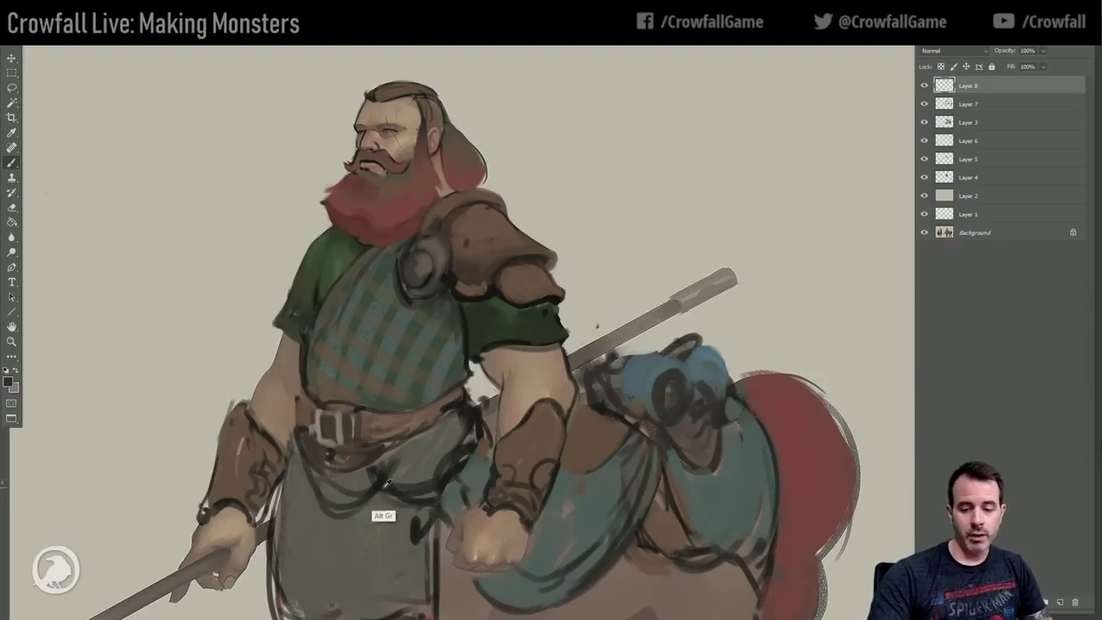
left_click_drag(346, 420, 340, 452)
left_click(323, 400, "alt")
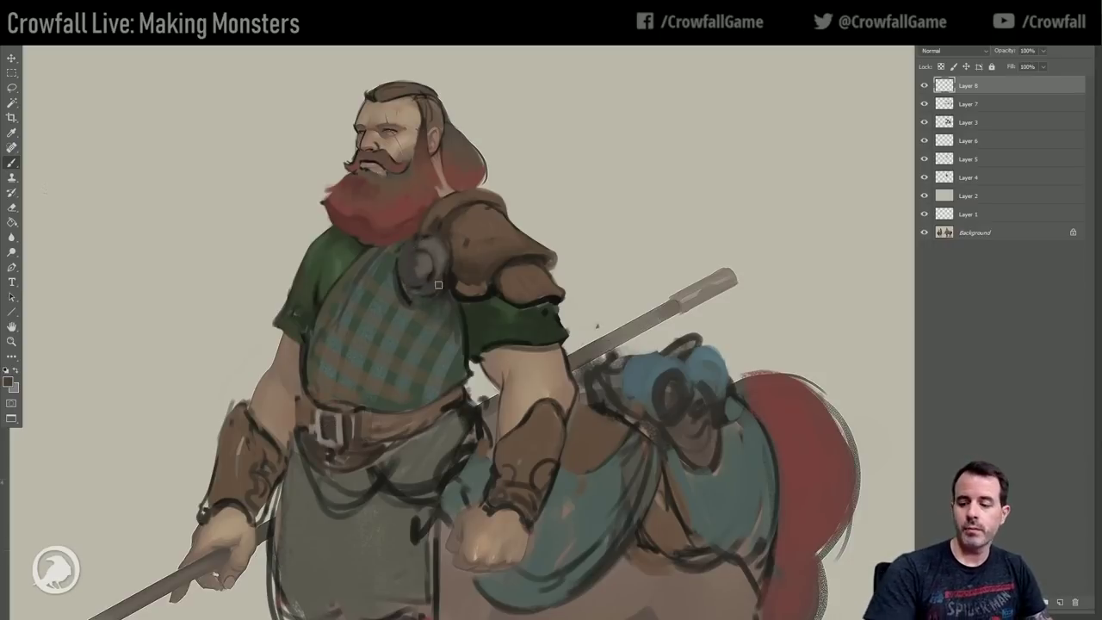
Add a new layer, fill it with the beige sampled from the background, and lower its opacity to 36%.
left_click(1060, 601)
left_click(12, 222)
left_click(203, 231, "alt")
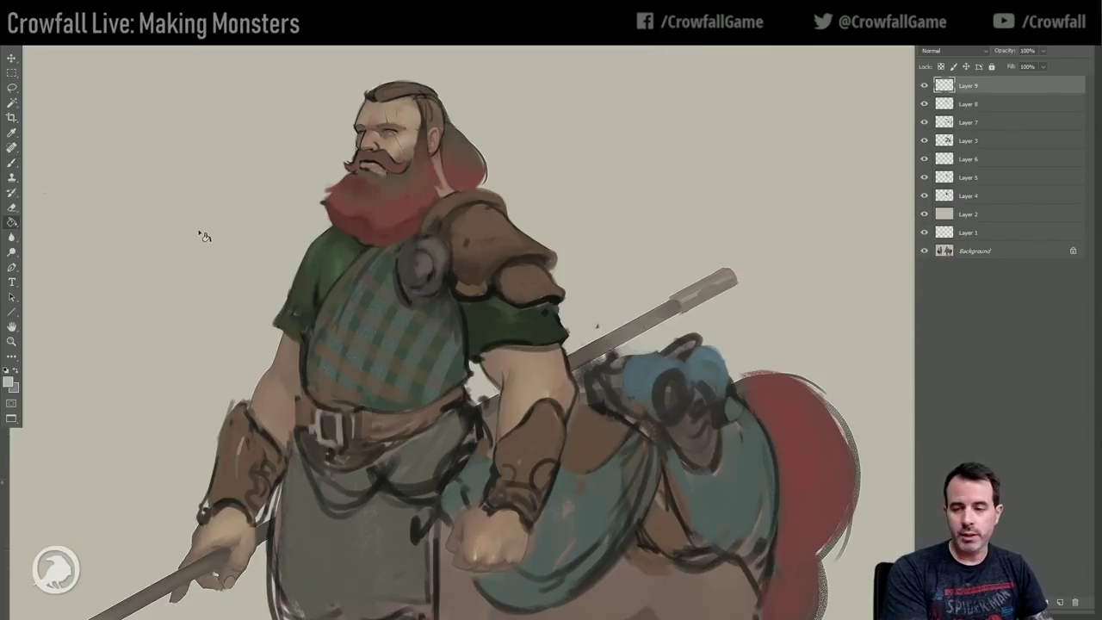
left_click(544, 242)
left_click_drag(1043, 53, 1001, 58)
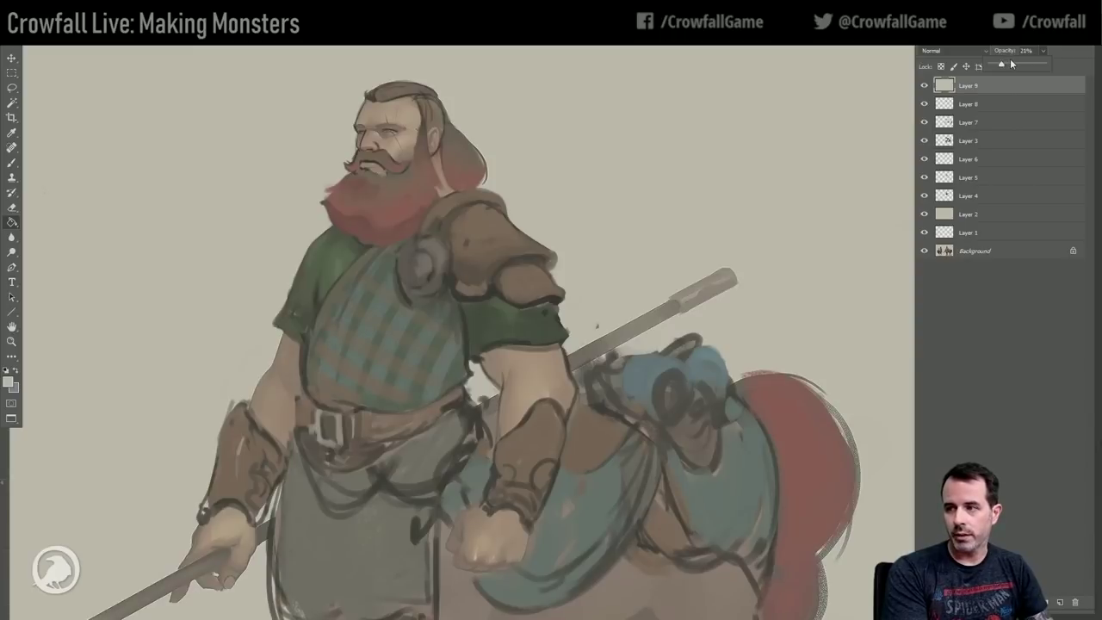
left_click_drag(1004, 64, 1008, 63)
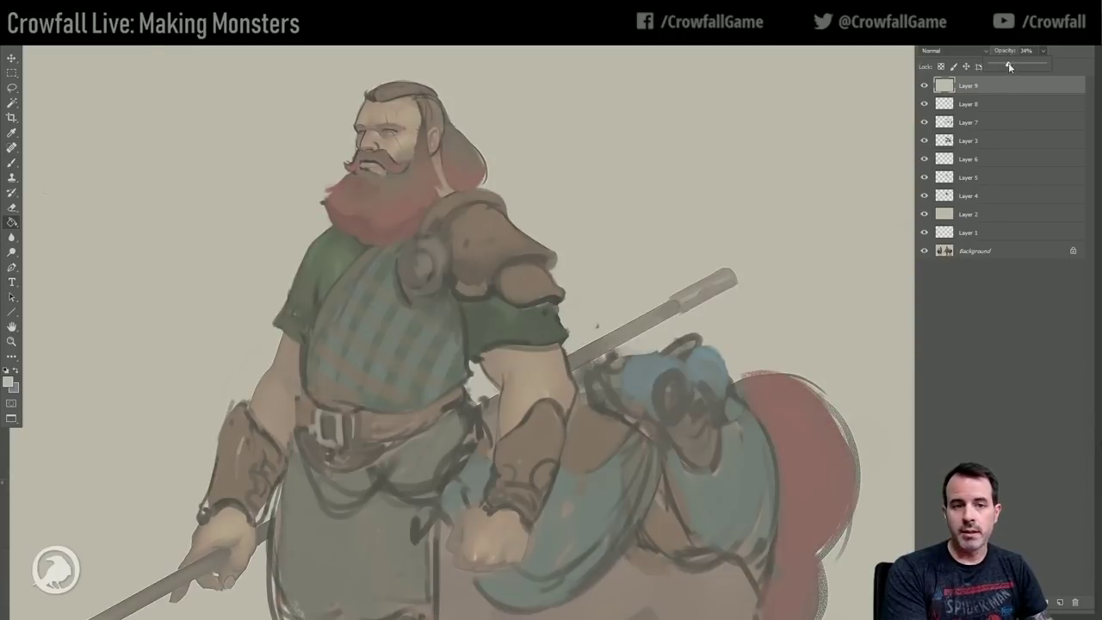
Choose the MACALABS Graphite-HB Pencil 1.2 brush and set the foreground colour to black.
left_click(11, 162)
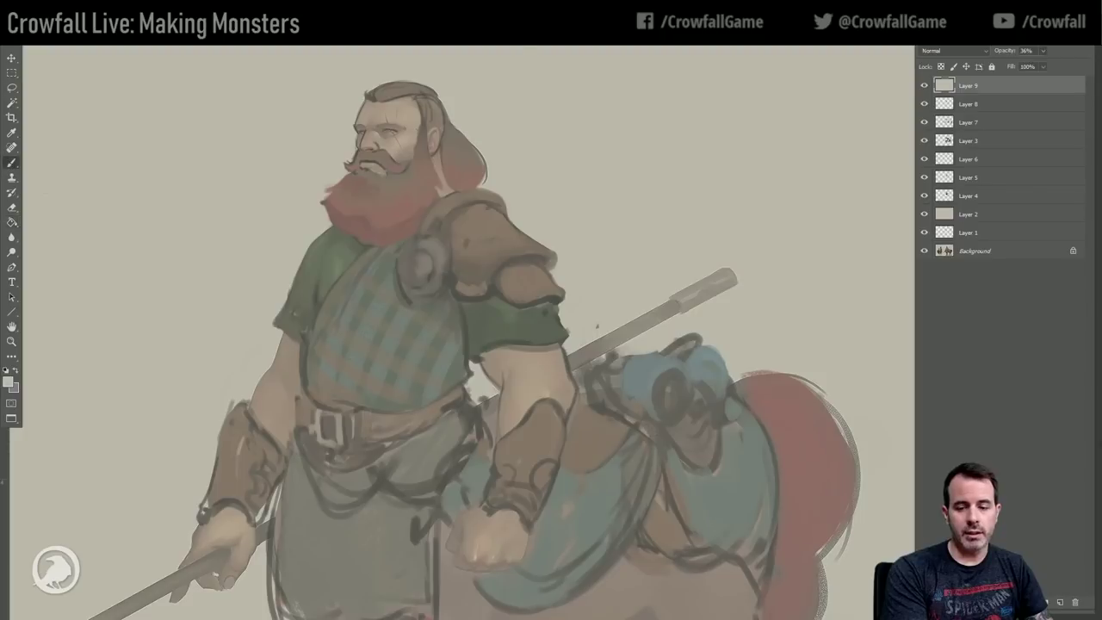
right_click(469, 318)
left_click_drag(496, 216, 493, 558)
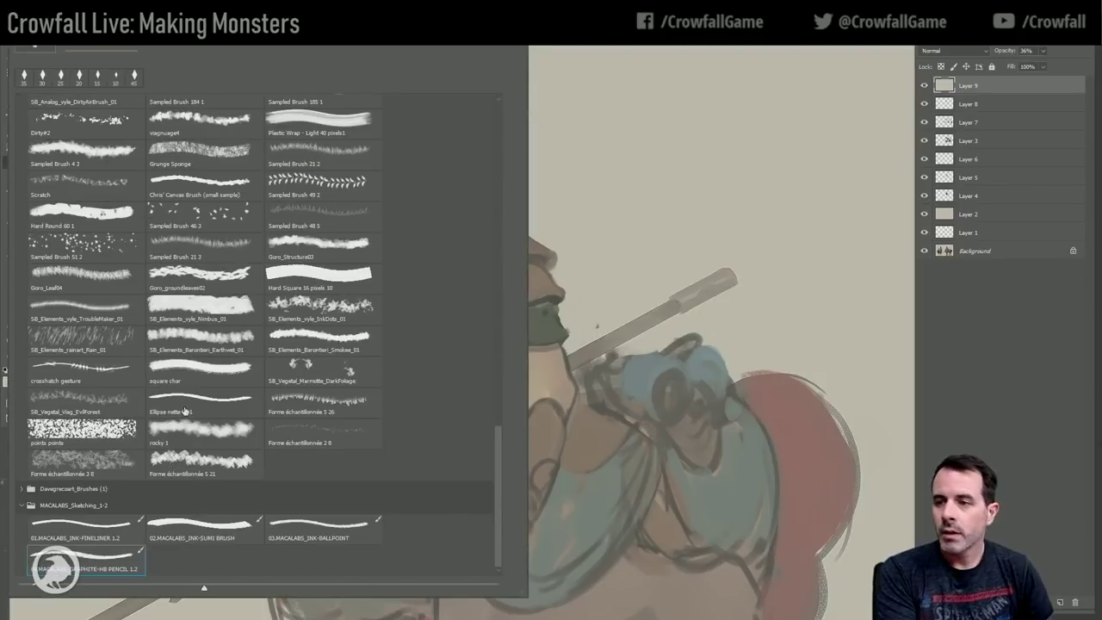
key("F5")
left_click(9, 380)
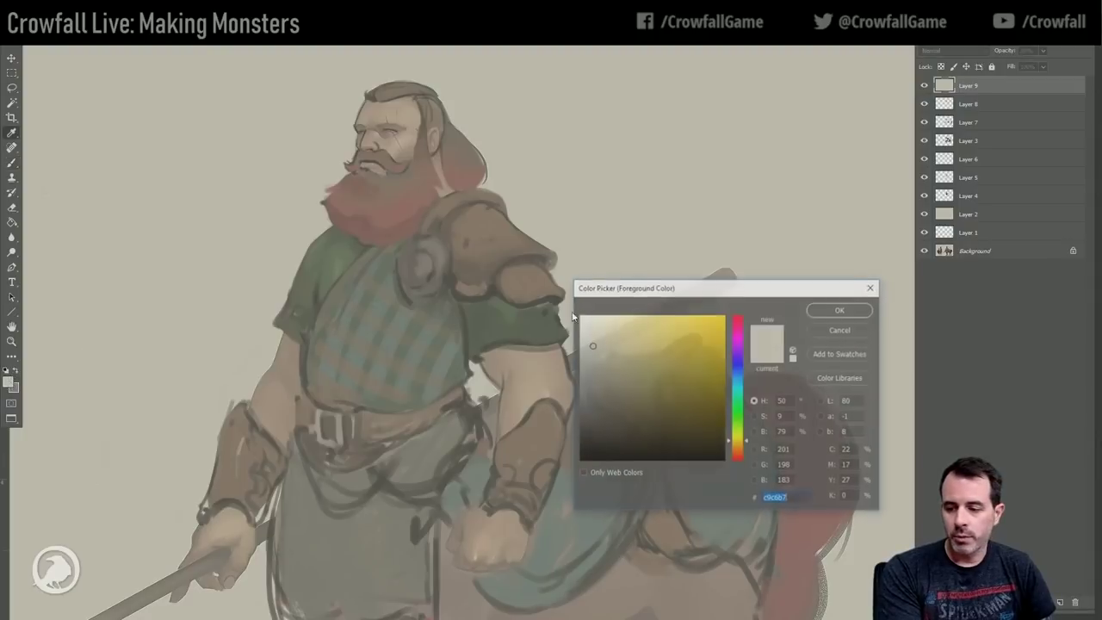
left_click(840, 309)
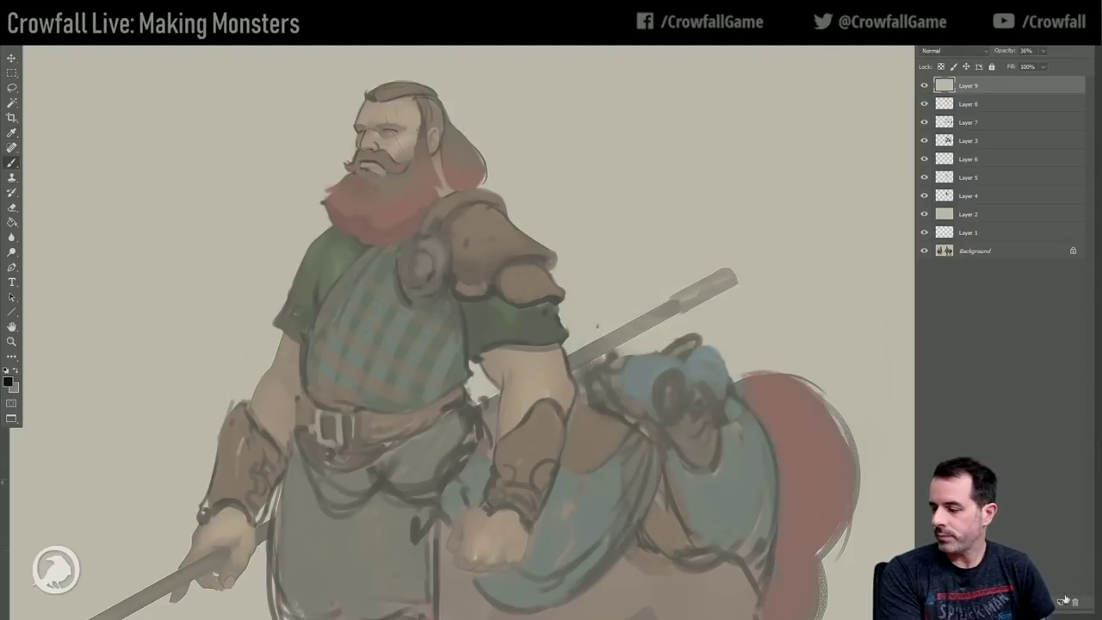
Add a new empty layer above the semi-transparent beige fill for the line work.
key("ctrl+shift+alt+n")
left_click(11, 340)
left_click(439, 159)
left_click(396, 159, "alt")
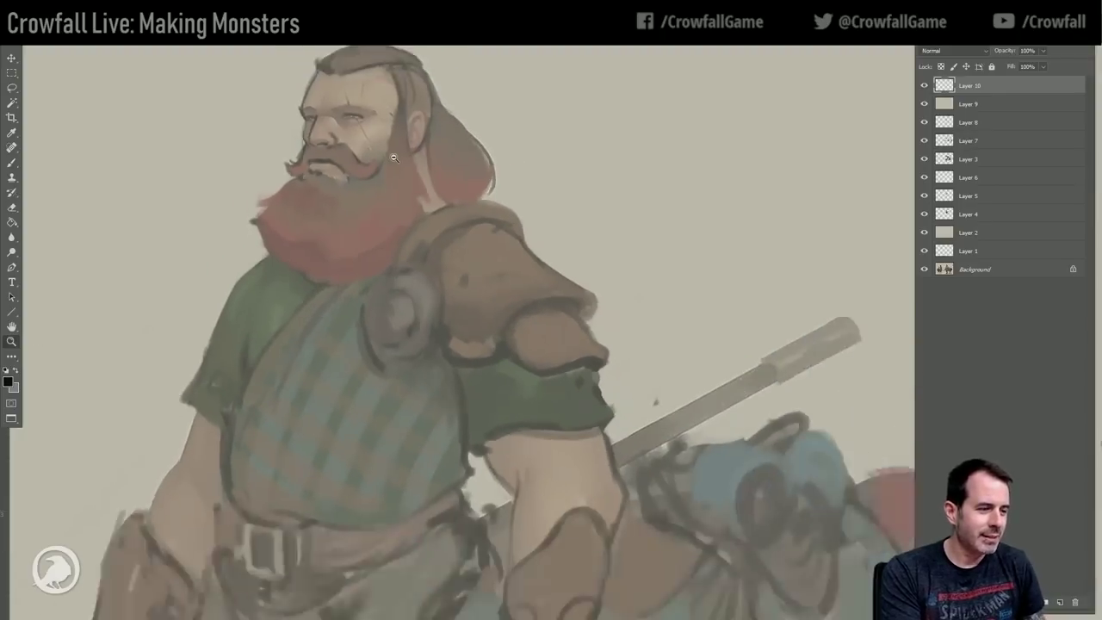
left_click_drag(379, 160, 323, 184)
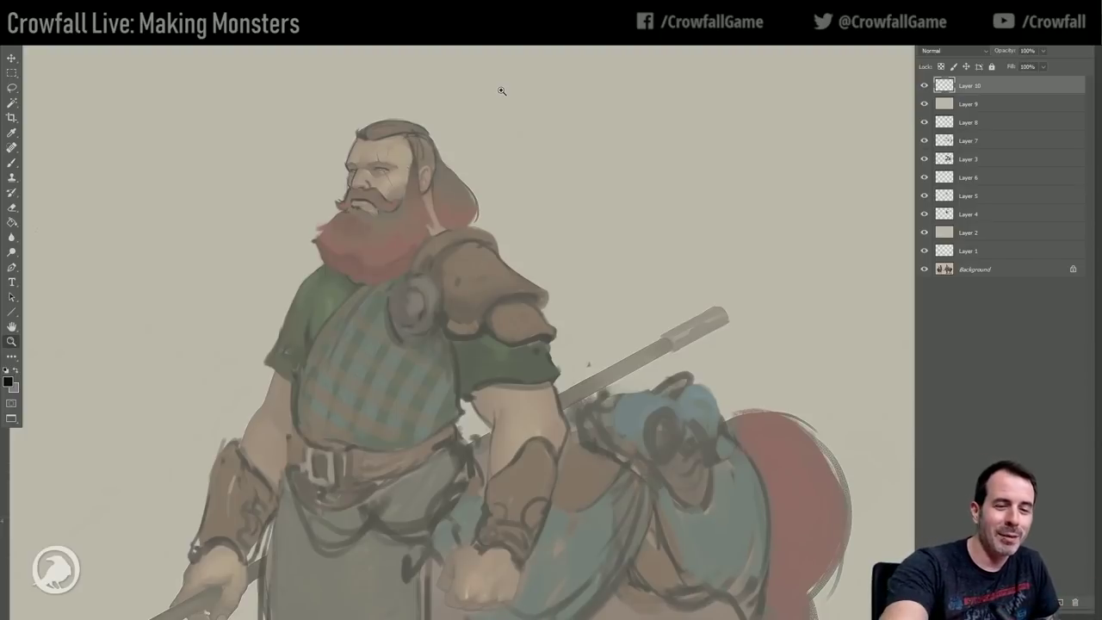
Try out the black pencil brush with loose strokes on the empty background beside the figure and undo them.
left_click(11, 161)
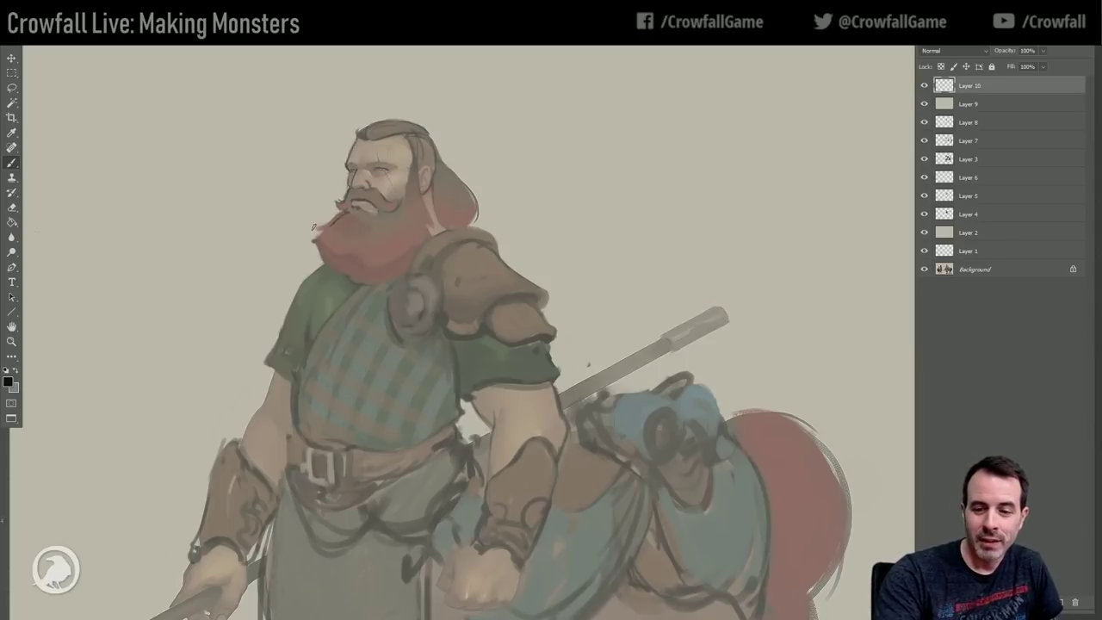
mouse_move(516, 200)
left_mouse_down()
mouse_move(542, 239)
mouse_move(704, 210)
left_mouse_up()
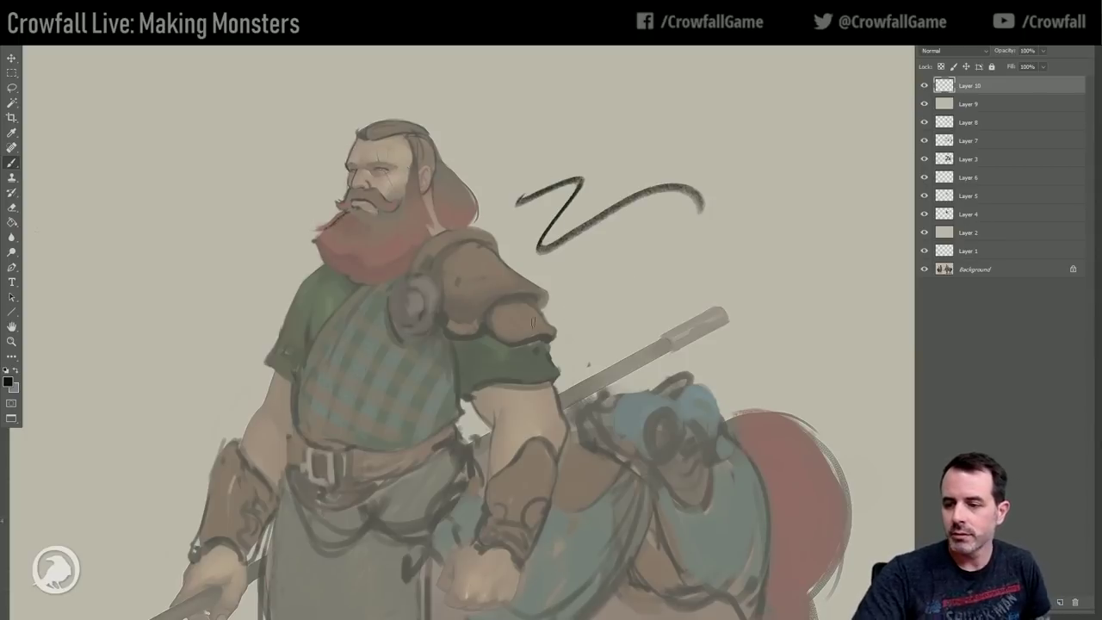
key("ctrl+z")
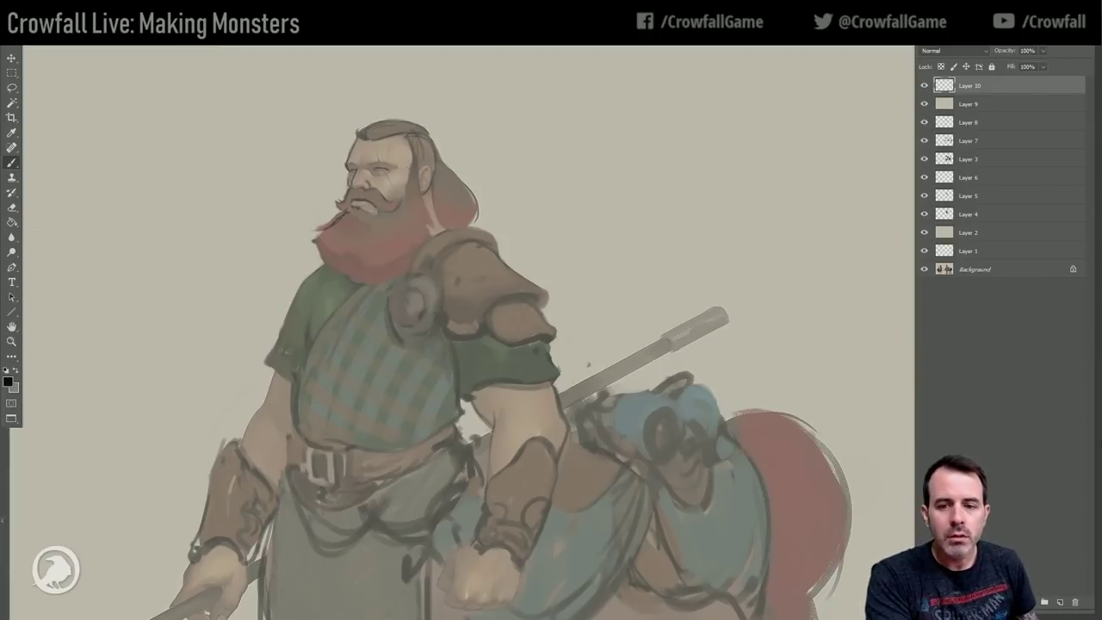
right_click(149, 253)
key("Escape")
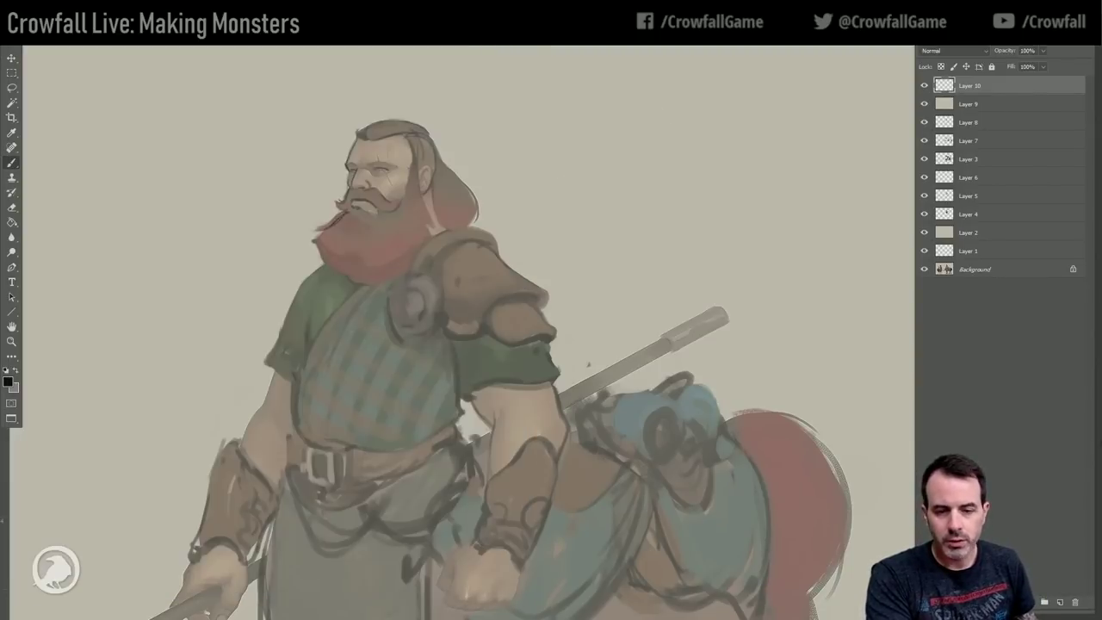
left_click(10, 384)
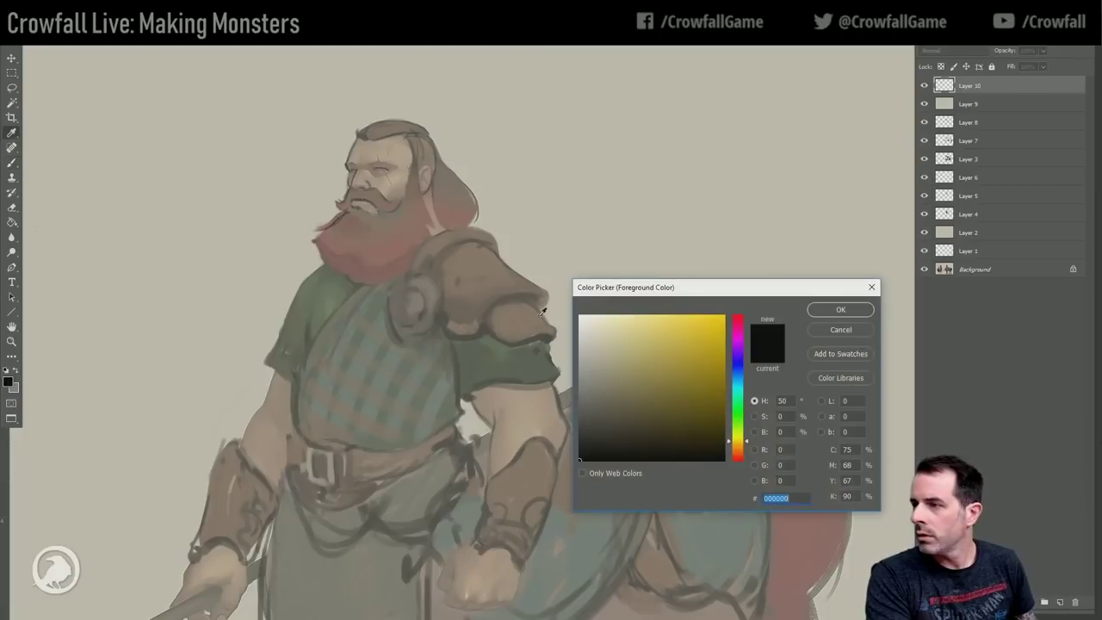
left_click(834, 308)
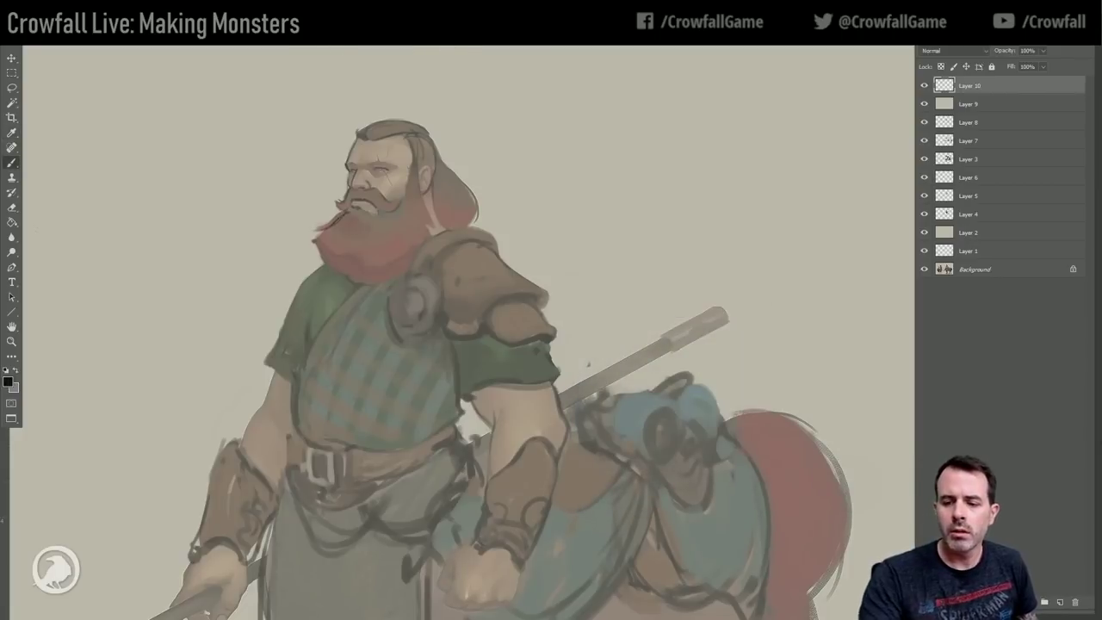
left_click_drag(628, 205, 606, 379)
key("ctrl+z")
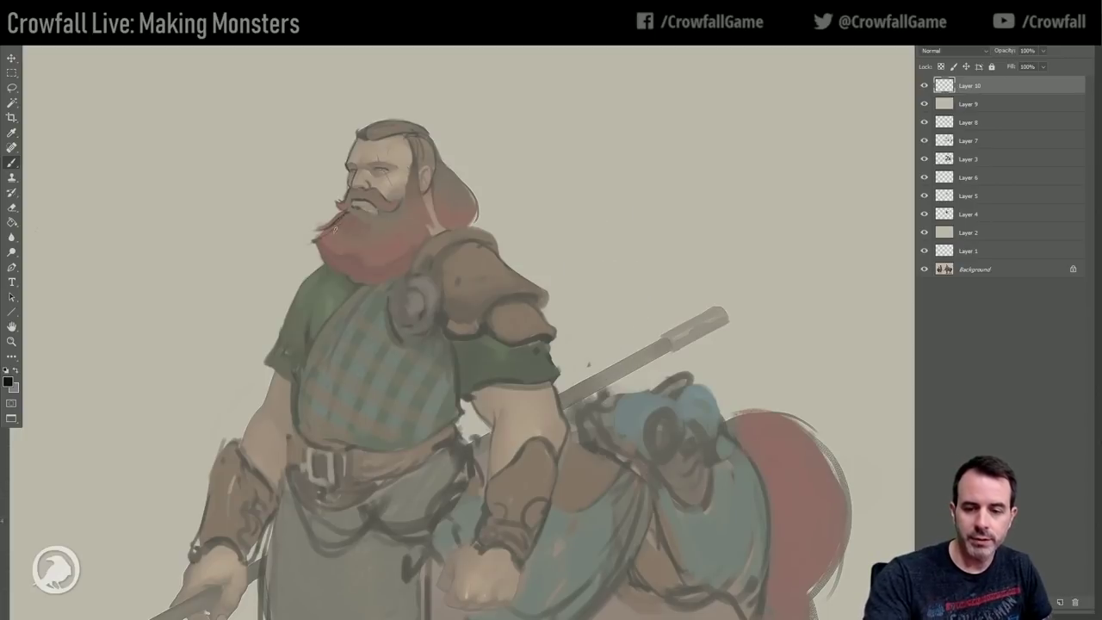
key("ctrl+alt+z")
key("ctrl+alt+z")
key("ctrl+alt+z")
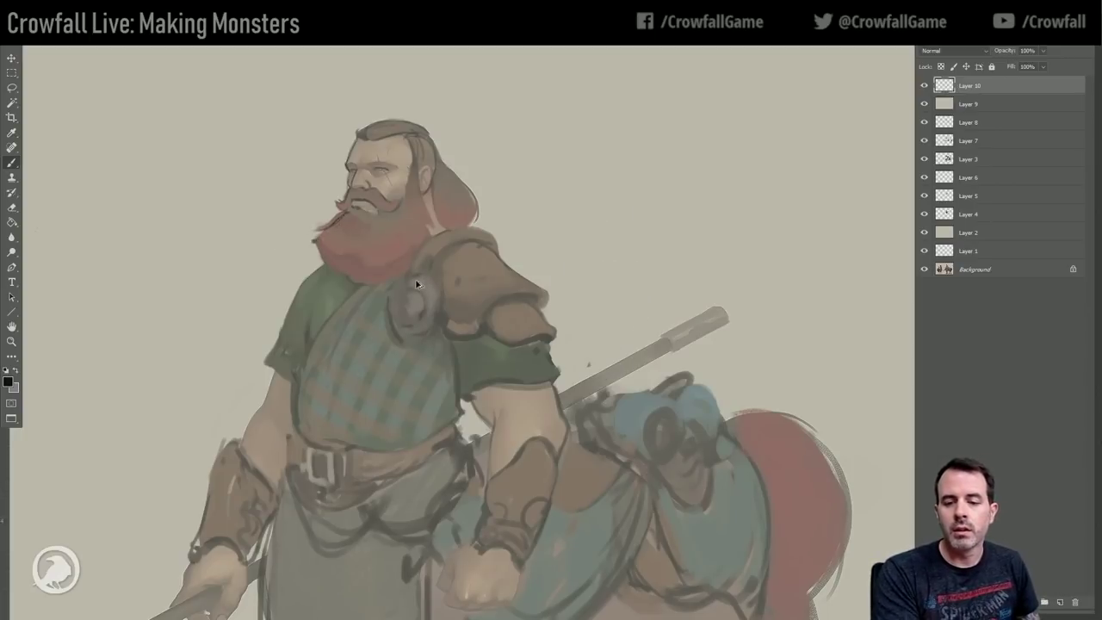
Enlarge the whole image by increasing its pixel dimensions with the proportions kept.
left_click(75, 11)
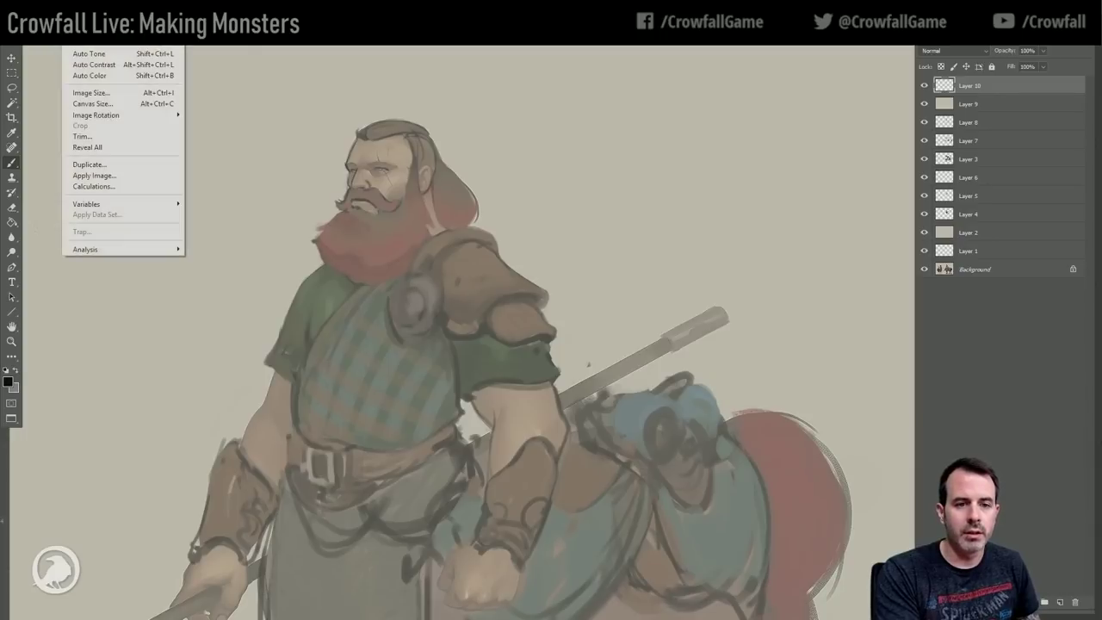
left_click(90, 92)
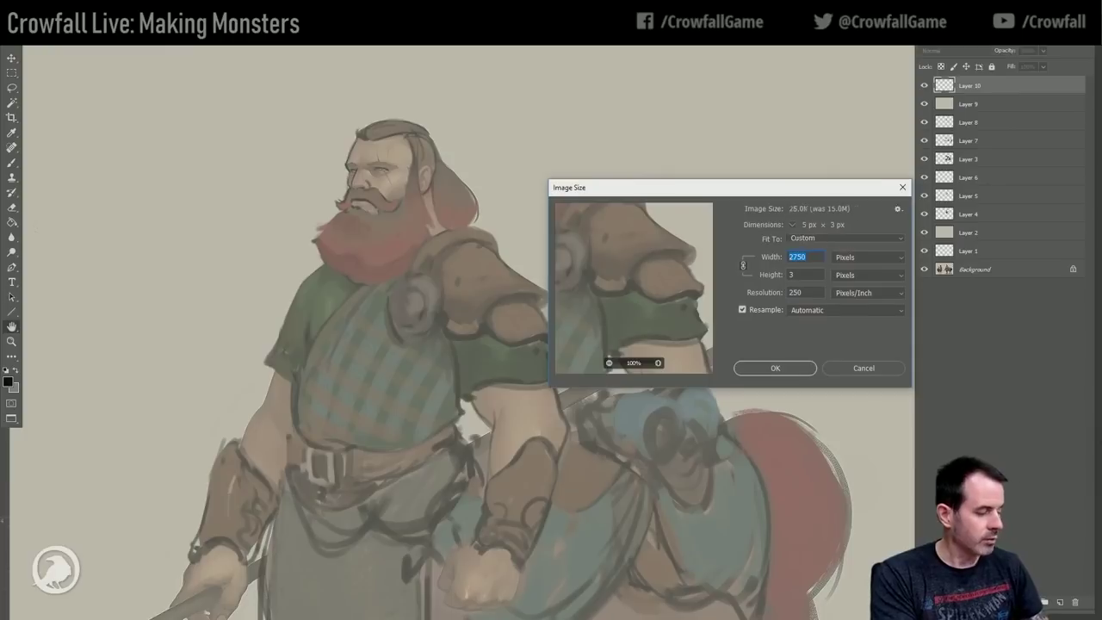
left_click(774, 367)
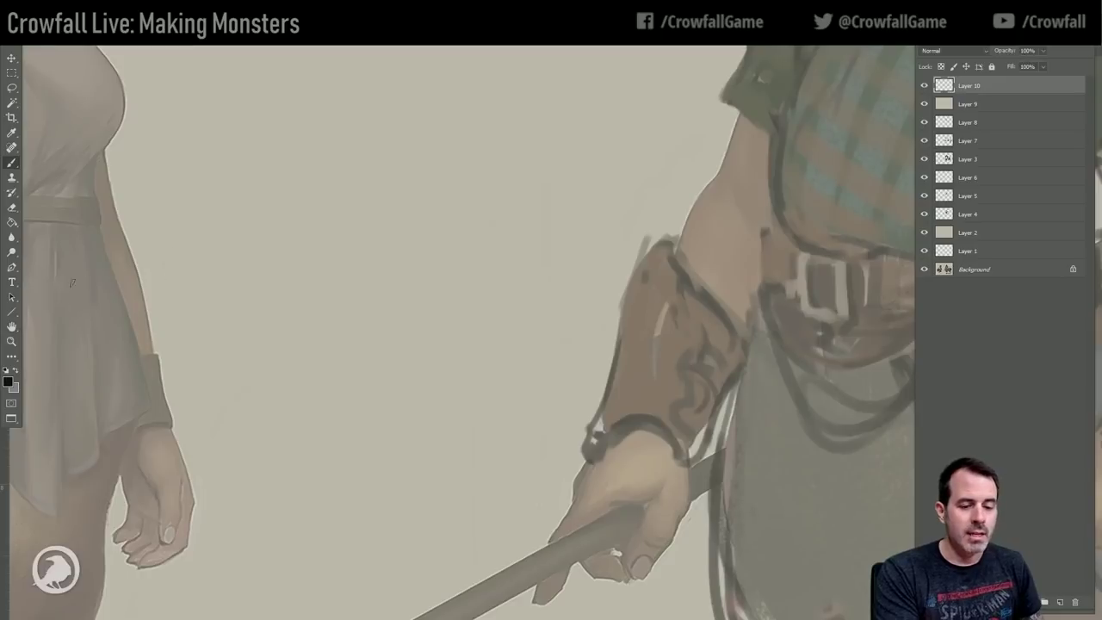
Sketch the mouth line and the front and lower outline of the beard with short black pencil strokes.
left_click(15, 342)
left_click(234, 287, "alt")
left_click_drag(607, 247, 209, 540)
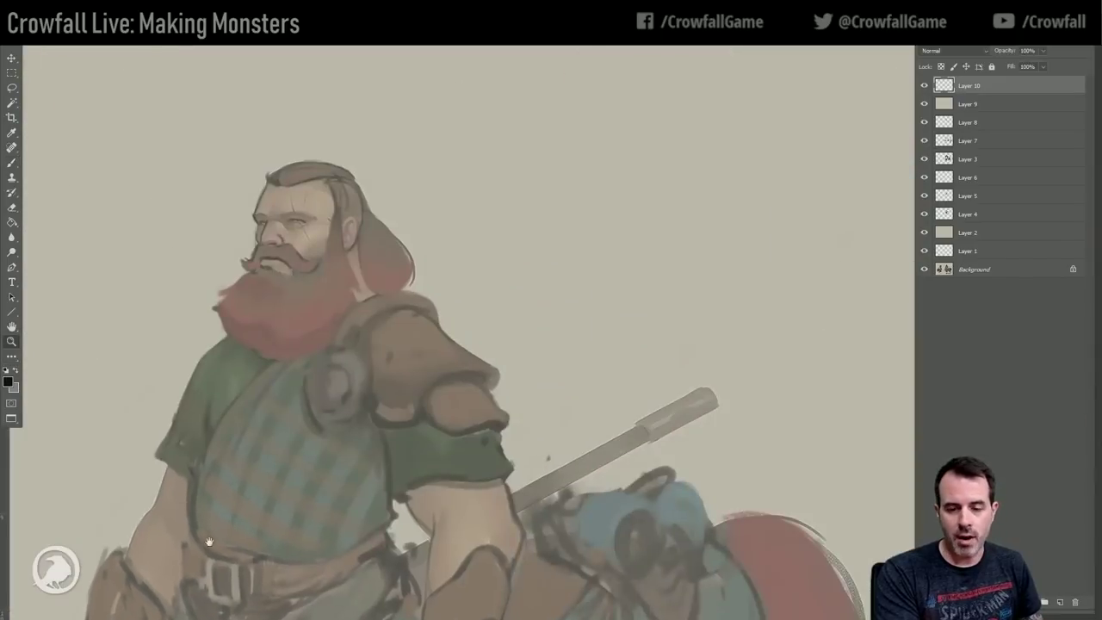
left_click(257, 246)
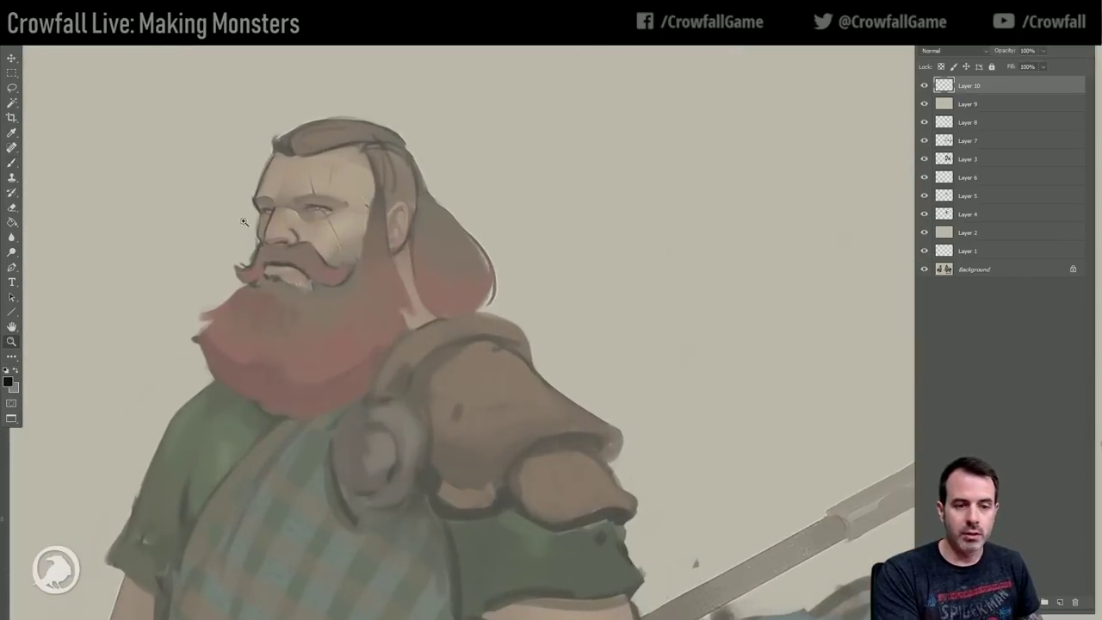
left_click(11, 166)
left_click_drag(696, 274, 818, 302)
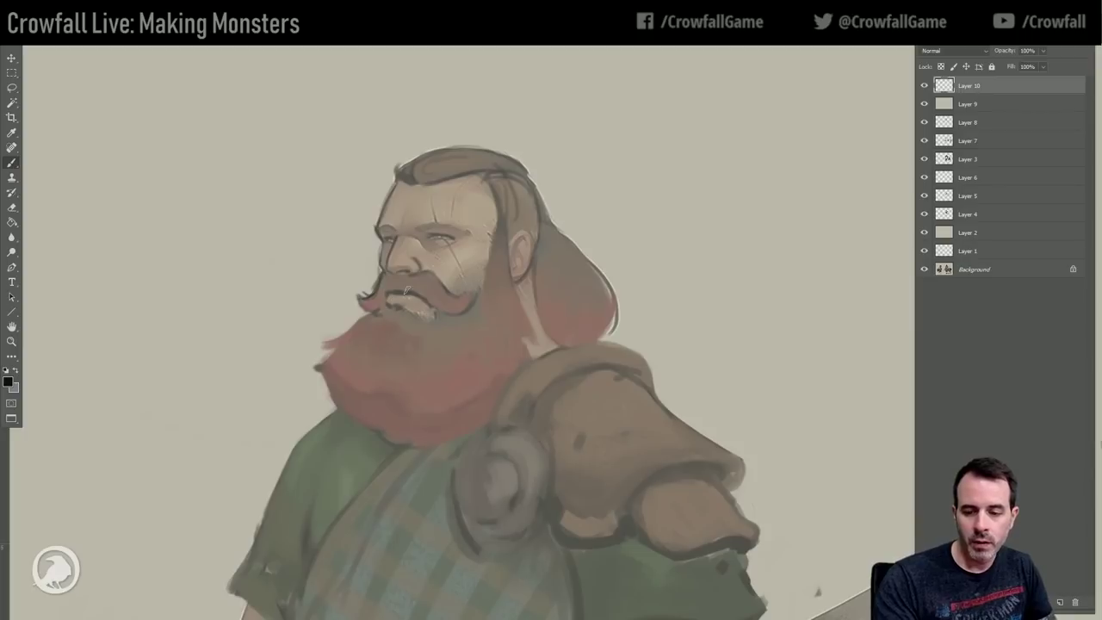
mouse_move(385, 307)
left_mouse_down()
mouse_move(319, 347)
mouse_move(327, 354)
left_mouse_up()
mouse_move(367, 324)
left_mouse_down()
mouse_move(321, 362)
mouse_move(324, 383)
mouse_move(346, 414)
mouse_move(430, 448)
left_mouse_up()
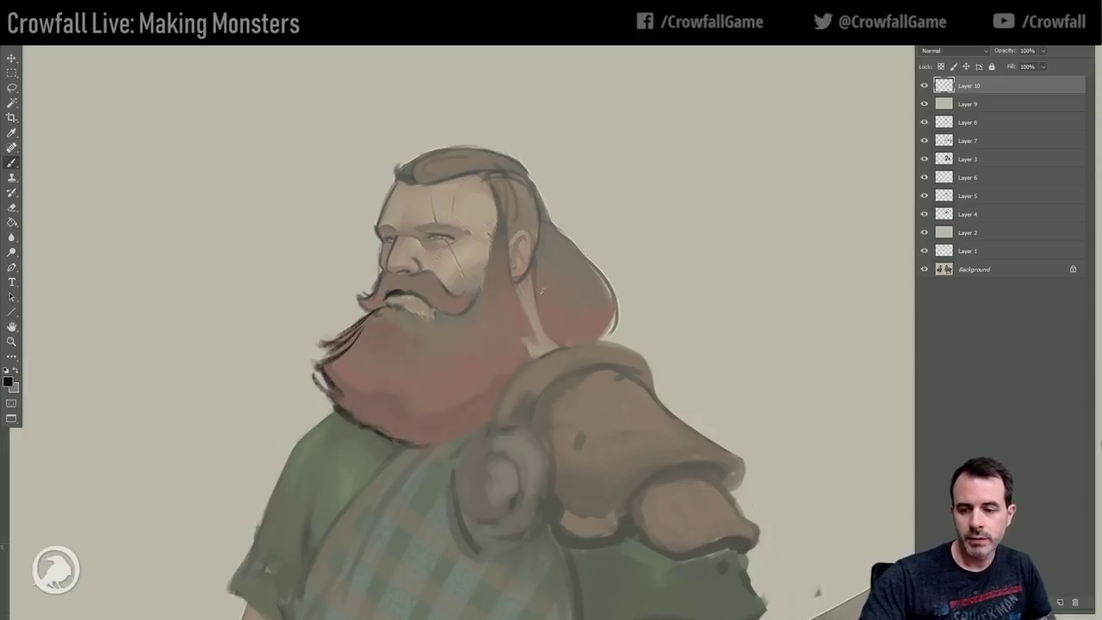
Draw the beard's rear edge where it meets the neck and shoulder armour, and add curly hair marks along its lower part.
mouse_move(504, 242)
left_mouse_down()
mouse_move(529, 361)
mouse_move(472, 414)
left_mouse_up()
mouse_move(506, 378)
left_mouse_down()
mouse_move(485, 392)
mouse_move(497, 406)
mouse_move(515, 375)
mouse_move(559, 352)
left_mouse_up()
left_click_drag(501, 425, 480, 444)
left_click_drag(499, 405, 441, 448)
left_click_drag(333, 375, 374, 398)
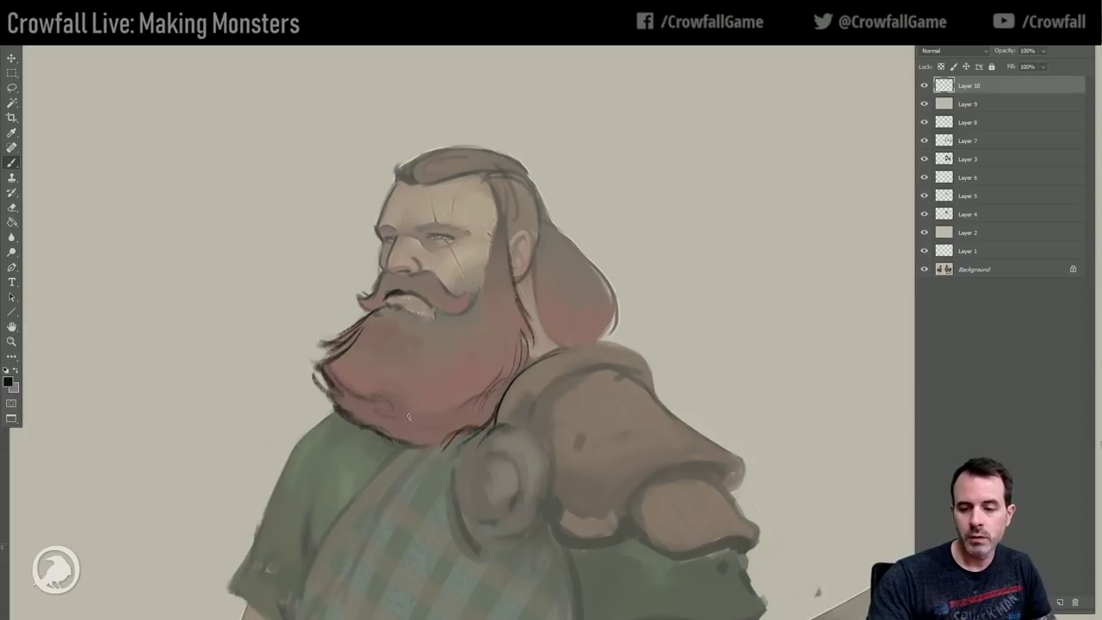
left_click_drag(455, 414, 474, 407)
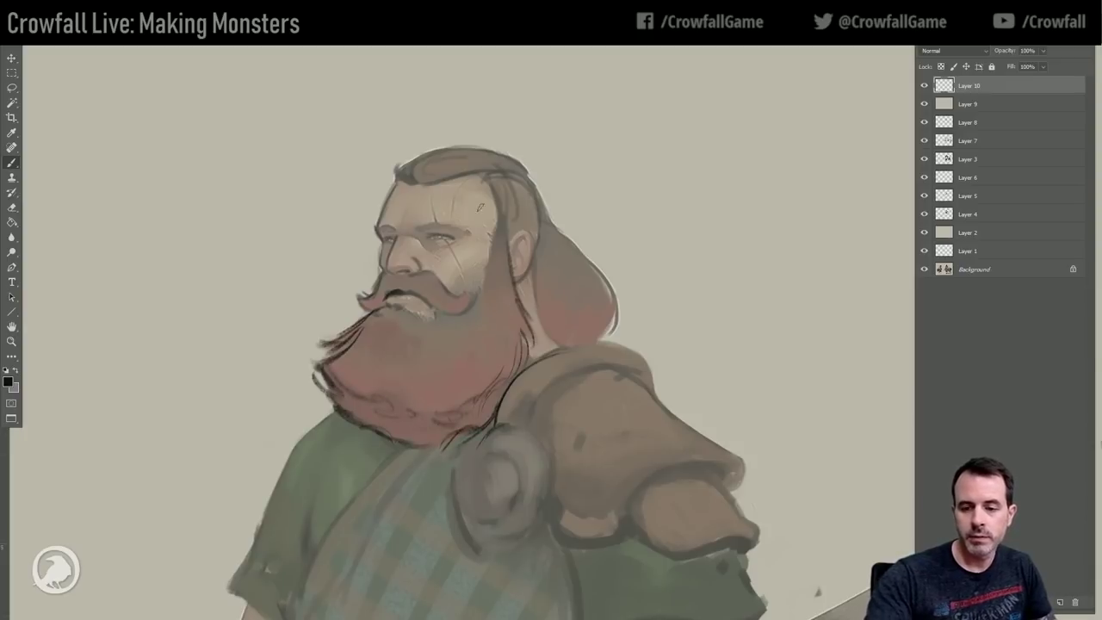
Define the face with dark lines for the eyebrows, the underside of the nose and the eyes.
mouse_move(379, 237)
left_mouse_down()
mouse_move(437, 222)
mouse_move(420, 230)
mouse_move(465, 219)
left_mouse_up()
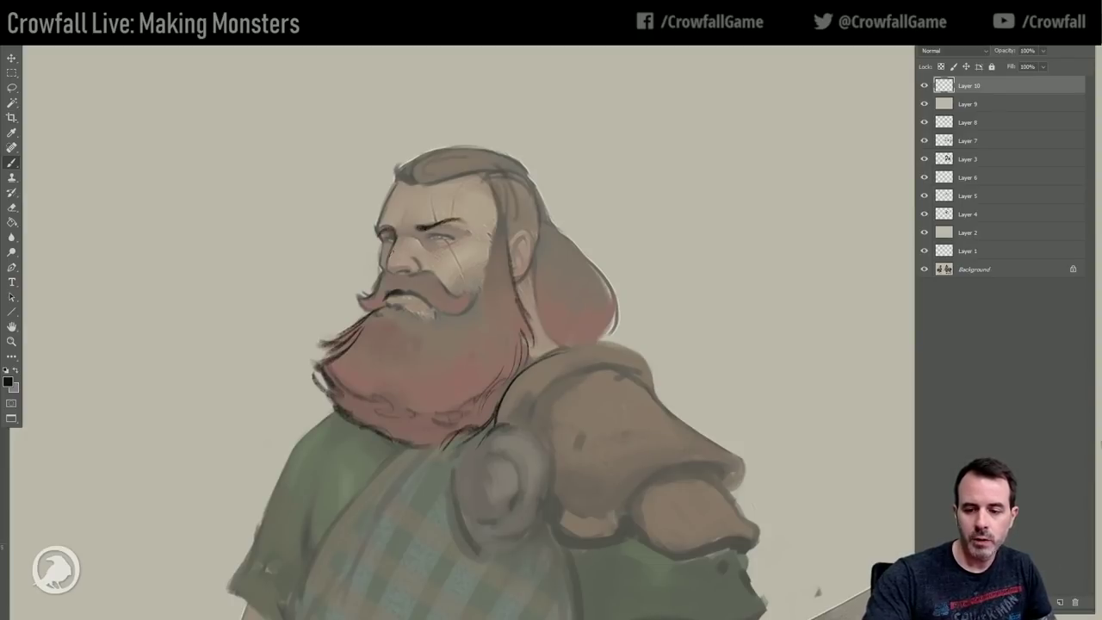
left_click_drag(401, 272, 414, 260)
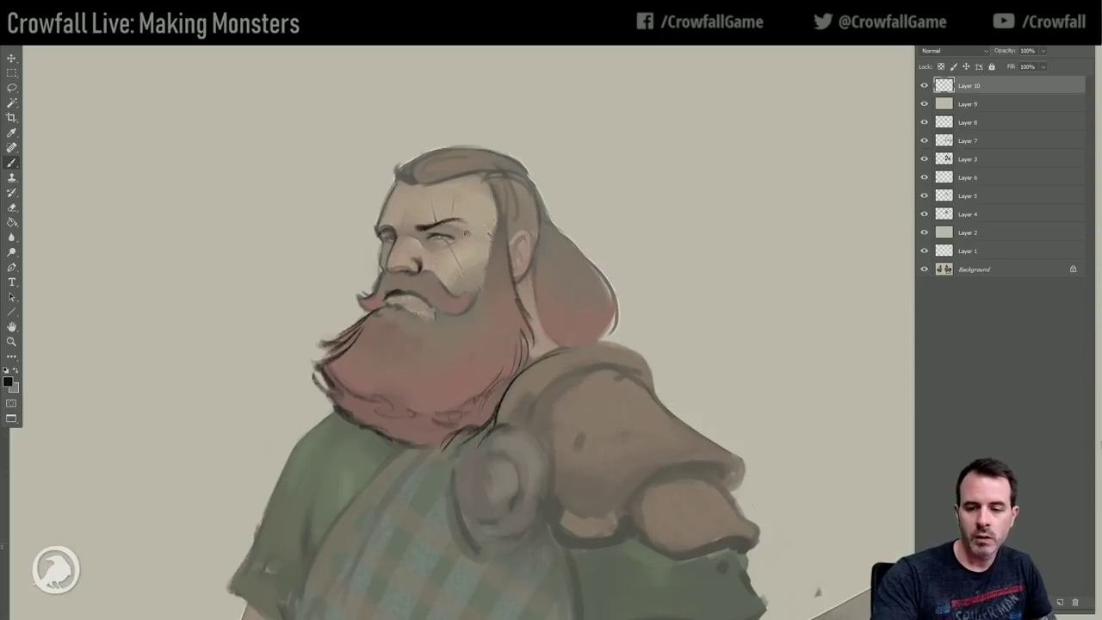
left_click_drag(387, 236, 437, 246)
Outline the forehead and draw the swept-back hair strands on top of the head.
mouse_move(378, 226)
left_mouse_down()
mouse_move(413, 164)
mouse_move(463, 149)
left_mouse_up()
left_click_drag(403, 172, 465, 148)
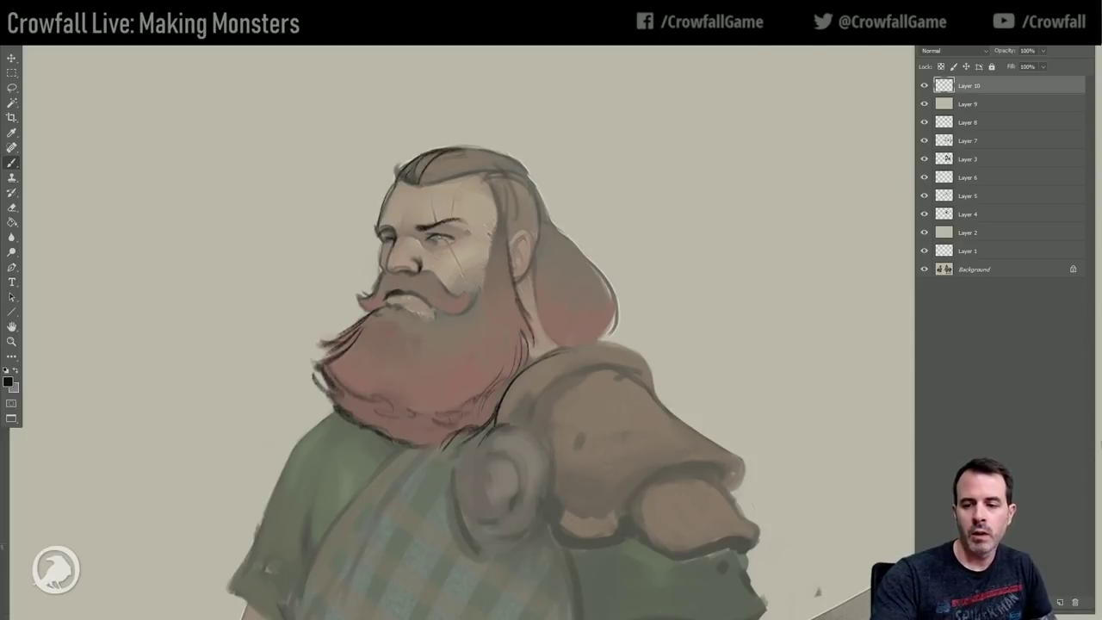
mouse_move(432, 181)
left_mouse_down()
mouse_move(500, 169)
mouse_move(478, 160)
mouse_move(432, 178)
mouse_move(503, 152)
left_mouse_up()
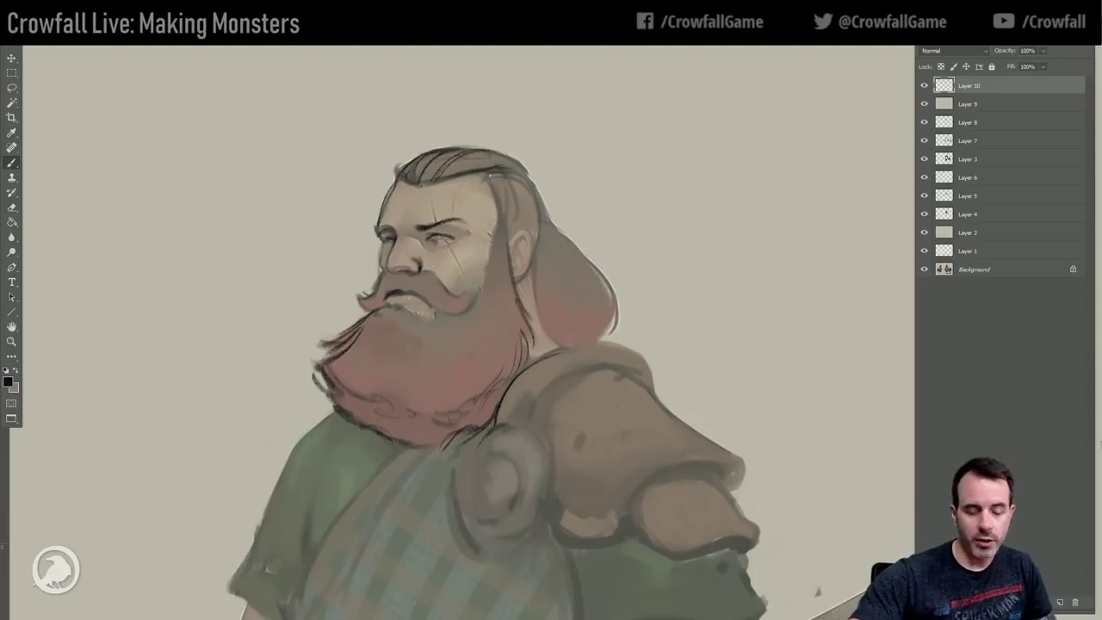
Draw the hairline down the temple and sideburn to the cheek, and outline both ends of the moustache.
mouse_move(475, 172)
left_mouse_down()
mouse_move(499, 209)
mouse_move(504, 250)
mouse_move(487, 257)
mouse_move(479, 324)
left_mouse_up()
mouse_move(378, 287)
left_mouse_down()
mouse_move(365, 296)
mouse_move(370, 310)
left_mouse_up()
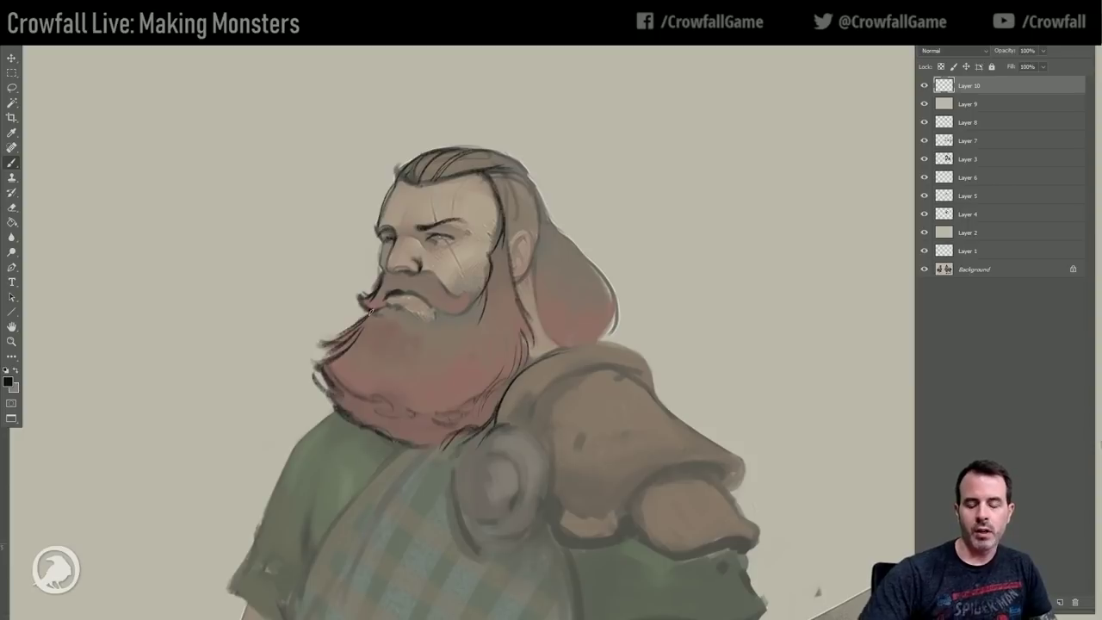
mouse_move(413, 268)
left_mouse_down()
mouse_move(469, 308)
mouse_move(457, 314)
left_mouse_up()
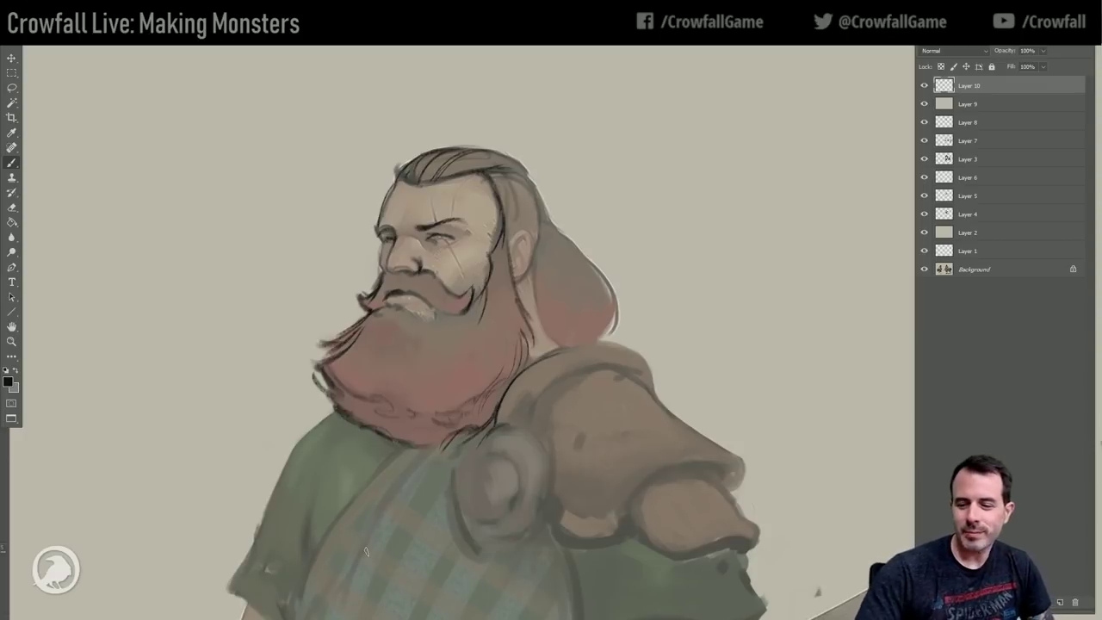
Add hair strokes at the beard's rear edge by the neck and outline the ear with its inner contour.
left_click_drag(517, 331, 528, 372)
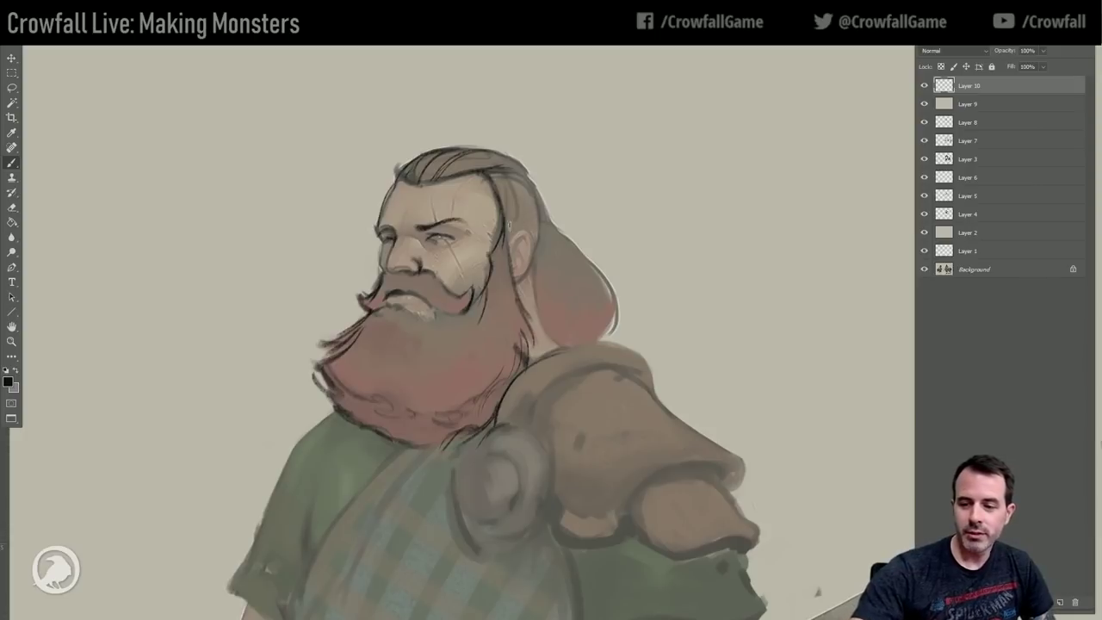
mouse_move(509, 248)
left_mouse_down()
mouse_move(529, 228)
mouse_move(535, 243)
left_mouse_up()
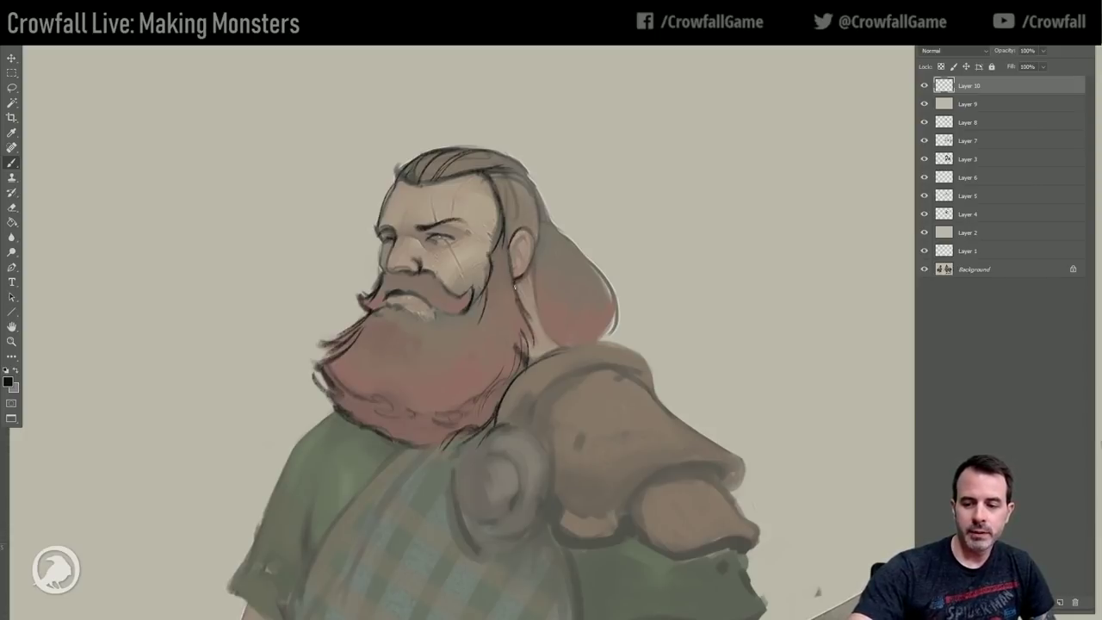
mouse_move(516, 246)
left_mouse_down()
mouse_move(512, 265)
mouse_move(530, 236)
mouse_move(520, 246)
left_mouse_up()
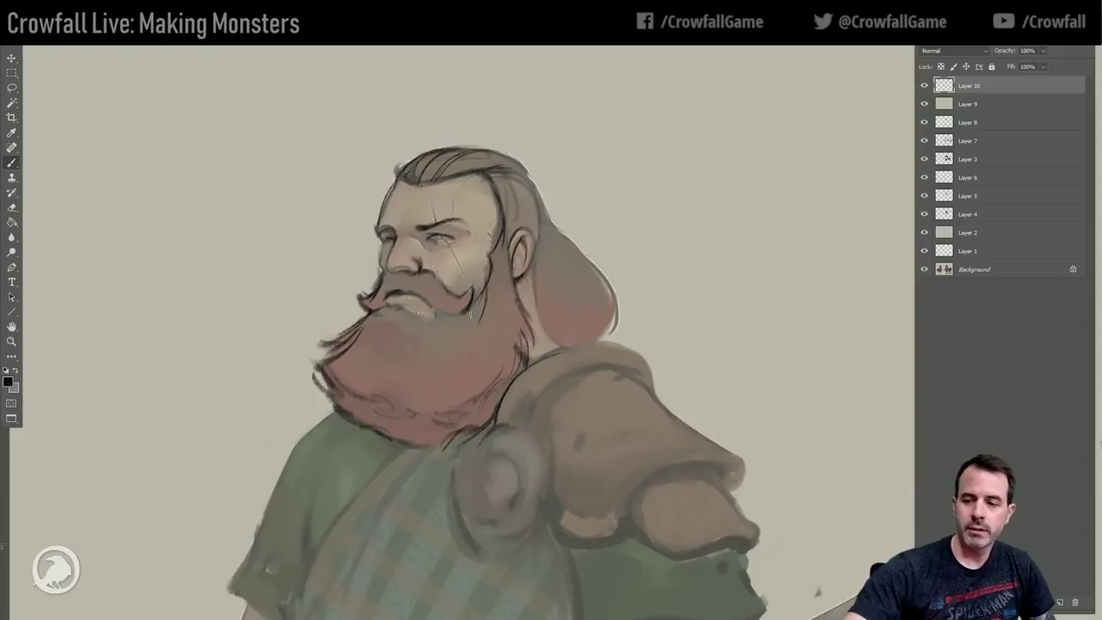
Outline the ponytail behind the head and draw the neck line below the ear.
left_click_drag(539, 201, 534, 300)
mouse_move(492, 177)
left_mouse_down()
mouse_move(515, 229)
mouse_move(535, 238)
mouse_move(533, 186)
mouse_move(549, 227)
mouse_move(612, 294)
left_mouse_up()
mouse_move(550, 222)
left_mouse_down()
mouse_move(609, 310)
mouse_move(608, 337)
left_mouse_up()
left_click_drag(530, 260, 554, 349)
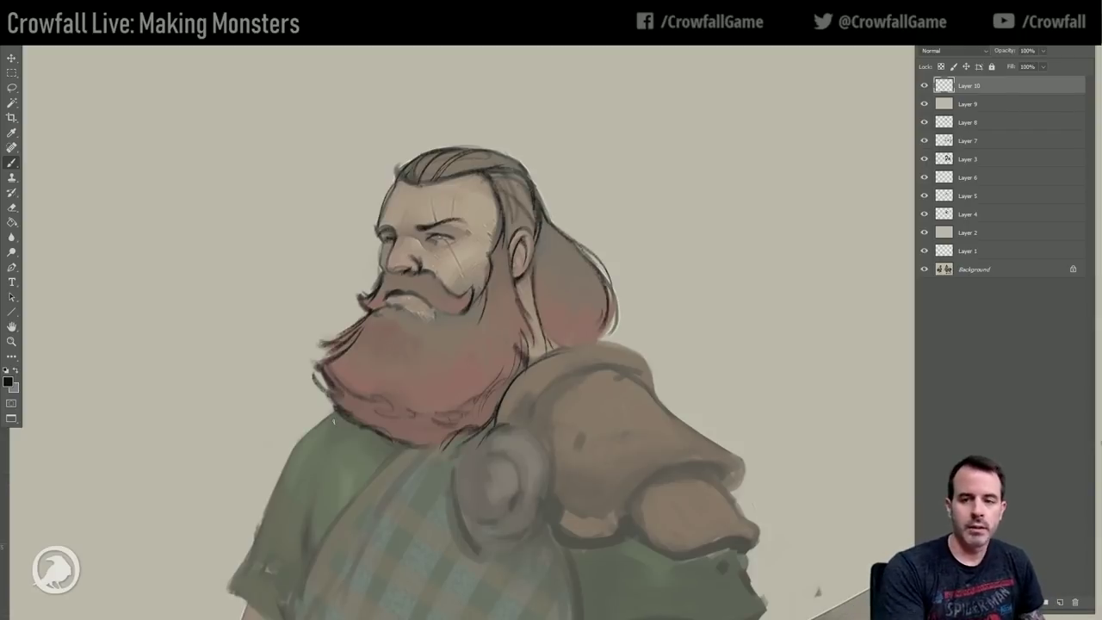
Outline the large shoulder plate with its raised collar rim, outer edge and curved lower border.
left_click(11, 342)
left_click(431, 382, "alt")
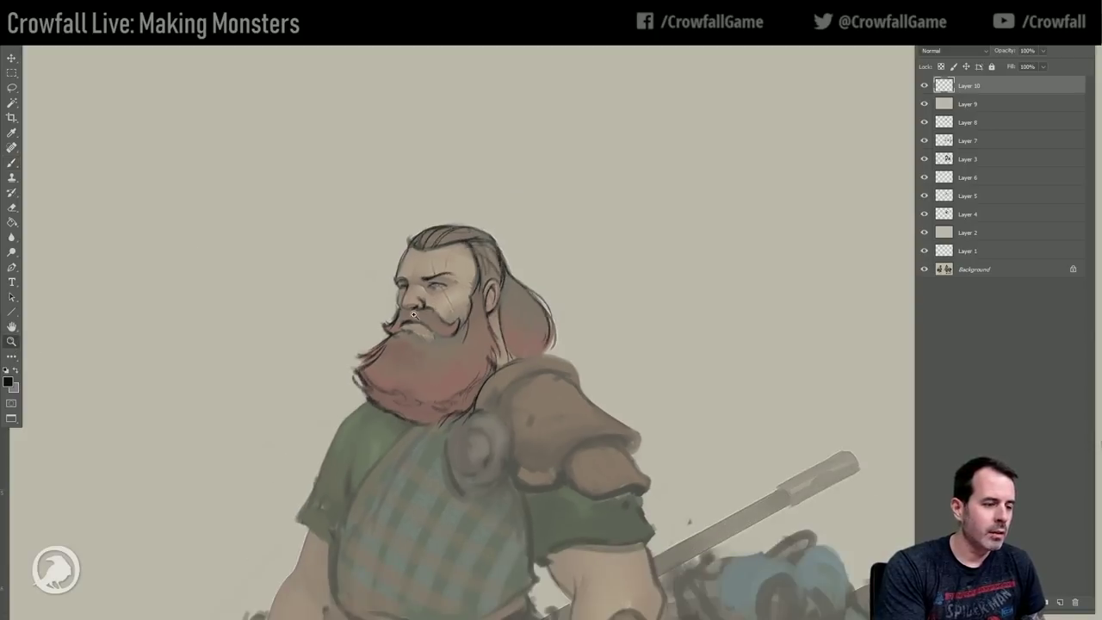
left_click_drag(423, 333, 425, 312)
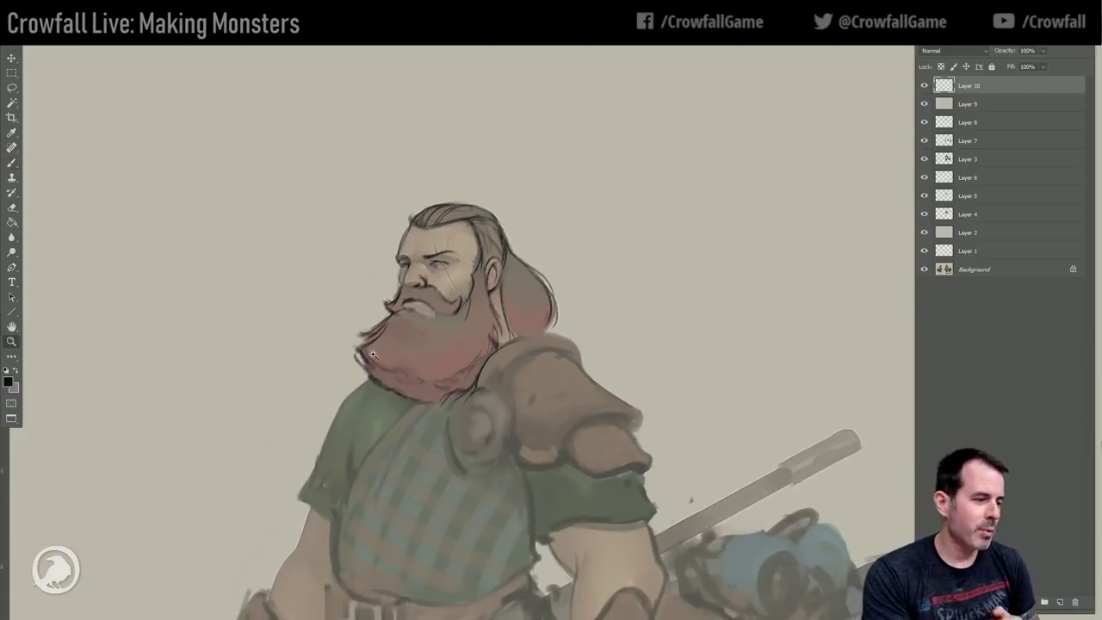
scroll(336, 239, "down", 2)
left_click_drag(394, 265, 359, 228)
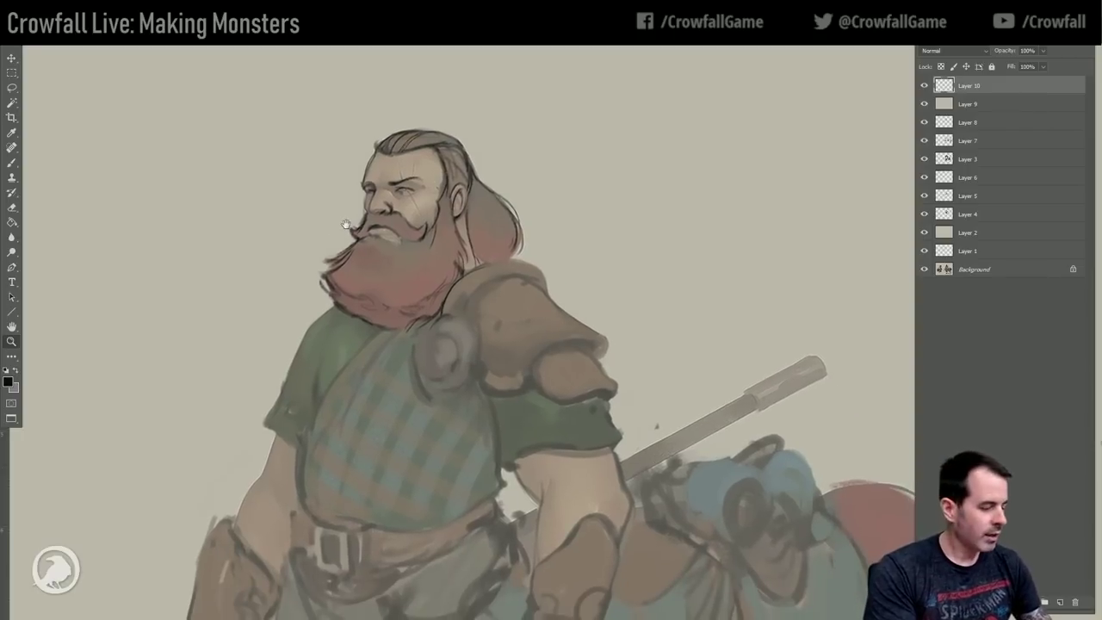
left_click(11, 162)
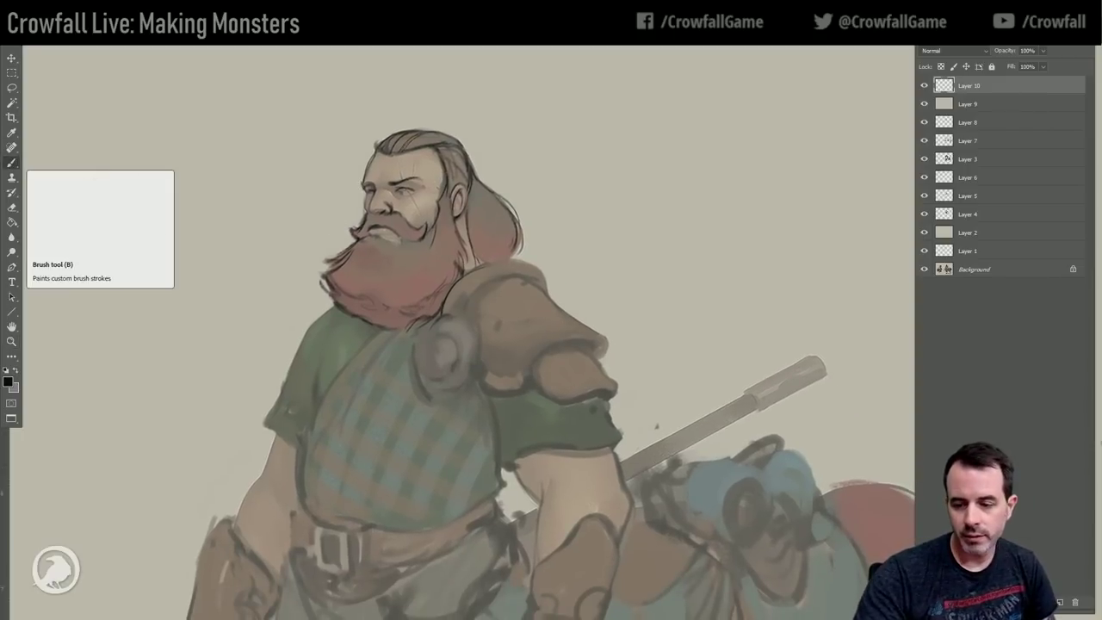
mouse_move(463, 303)
left_mouse_down()
mouse_move(494, 279)
mouse_move(536, 276)
mouse_move(549, 299)
mouse_move(607, 337)
left_mouse_up()
mouse_move(484, 377)
left_mouse_down()
mouse_move(532, 396)
mouse_move(497, 375)
mouse_move(533, 379)
mouse_move(542, 352)
mouse_move(522, 379)
mouse_move(537, 382)
mouse_move(595, 342)
left_mouse_up()
left_click_drag(539, 360, 597, 335)
mouse_move(587, 351)
left_mouse_down()
mouse_move(602, 342)
mouse_move(597, 361)
mouse_move(602, 350)
left_mouse_up()
left_click_drag(610, 336, 605, 351)
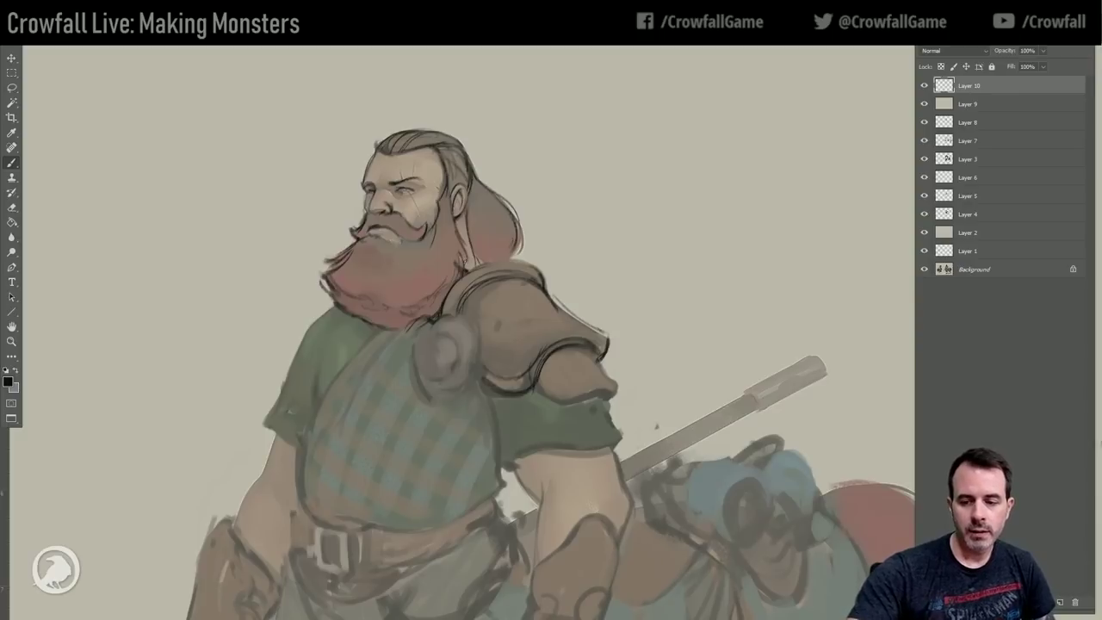
Draw flowing hair strands inside the ponytail, from the back of the head to its lower end.
left_click_drag(482, 255, 477, 266)
mouse_move(489, 212)
left_mouse_down()
mouse_move(477, 254)
mouse_move(492, 265)
mouse_move(495, 256)
left_mouse_up()
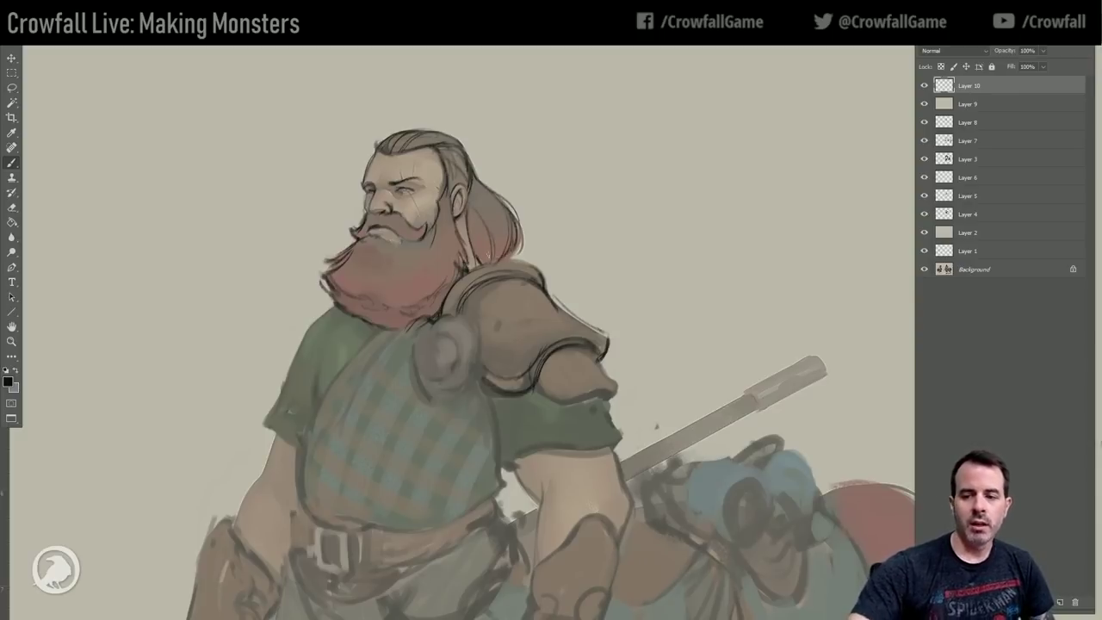
left_click_drag(500, 201, 494, 246)
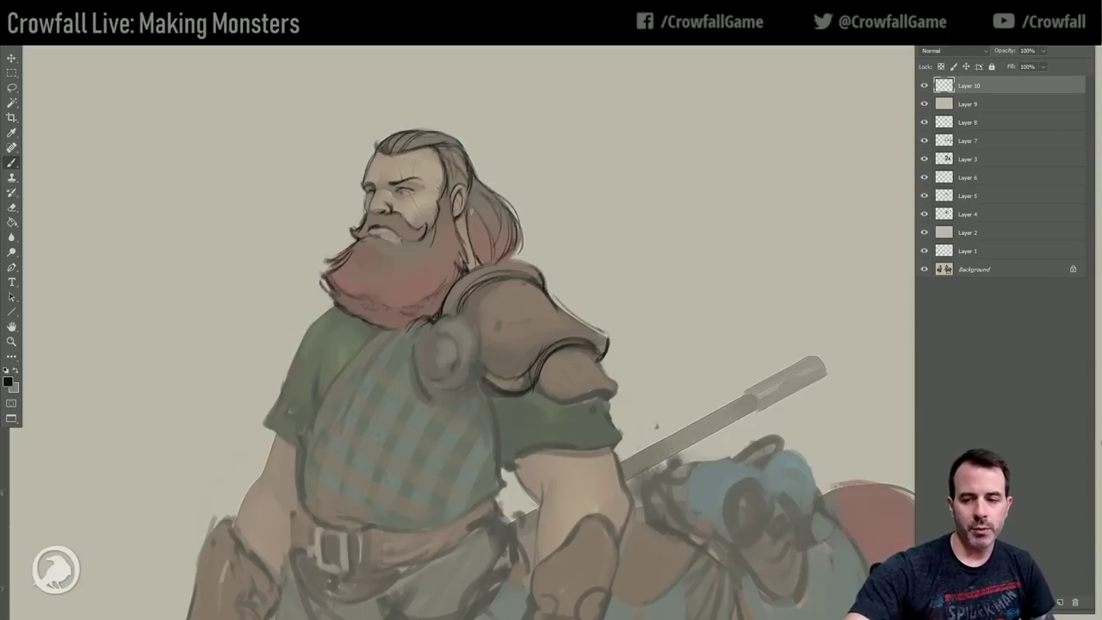
left_click_drag(471, 189, 472, 205)
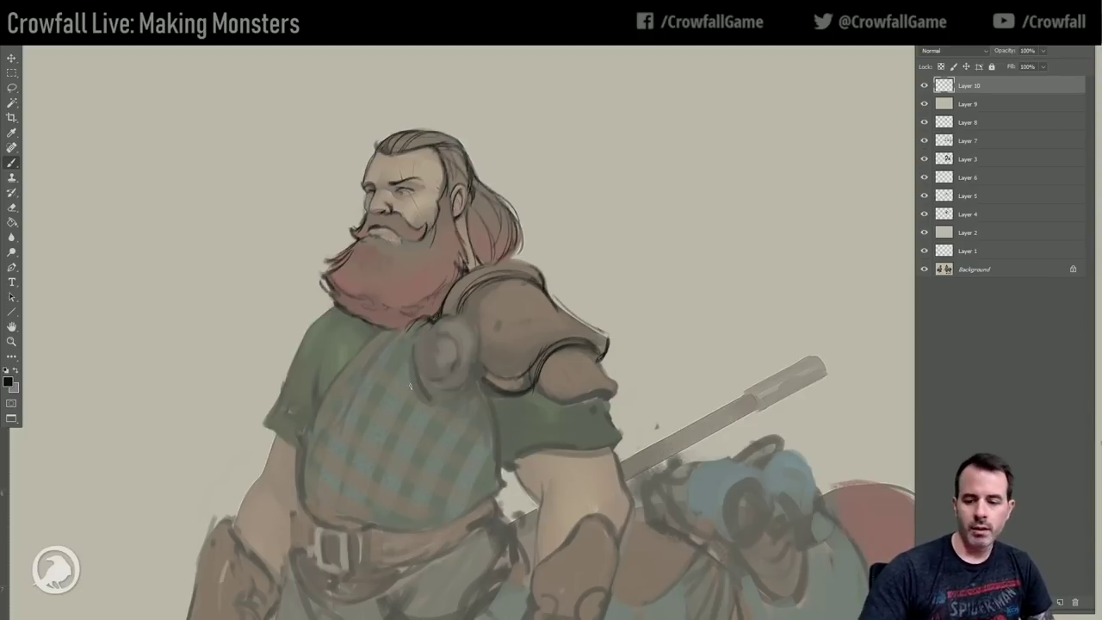
Outline the round chest clasp with its inner ring, and the green sleeve below the shoulder armour.
mouse_move(428, 327)
left_mouse_down()
mouse_move(420, 379)
mouse_move(456, 394)
mouse_move(477, 348)
mouse_move(469, 389)
mouse_move(446, 330)
mouse_move(455, 375)
mouse_move(441, 379)
left_mouse_up()
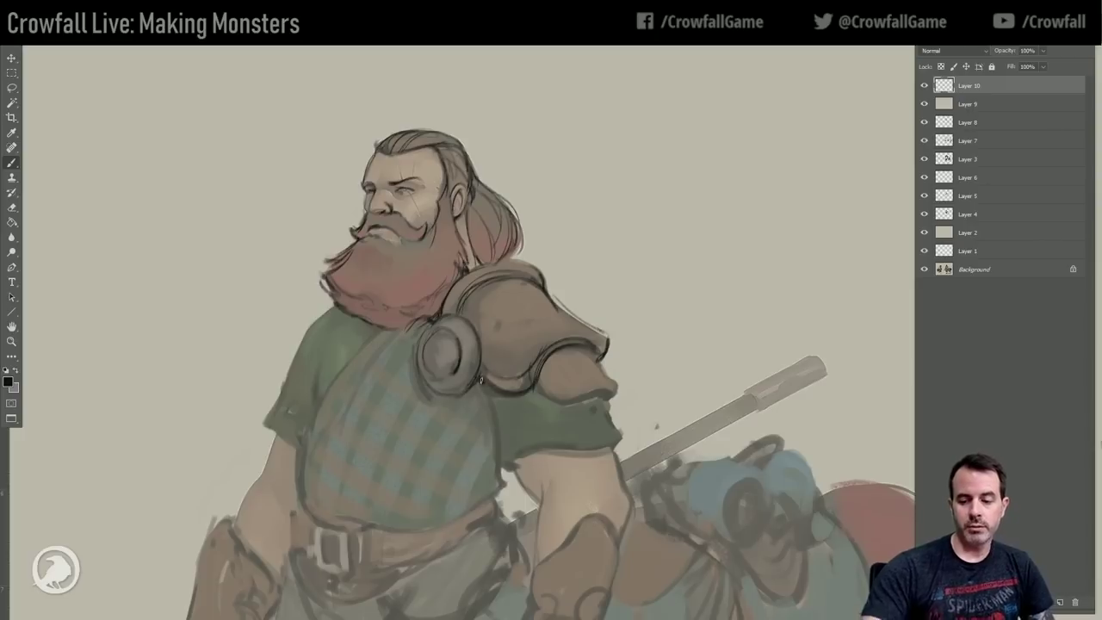
mouse_move(485, 387)
left_mouse_down()
mouse_move(501, 458)
mouse_move(513, 467)
mouse_move(519, 458)
mouse_move(518, 472)
mouse_move(523, 454)
mouse_move(609, 447)
left_mouse_up()
left_click_drag(542, 450, 611, 446)
Outline the small lower shoulder plate with its pointed tip and reinforce the edge of the round clasp.
mouse_move(545, 387)
left_mouse_down()
mouse_move(596, 397)
mouse_move(576, 401)
mouse_move(607, 400)
left_mouse_up()
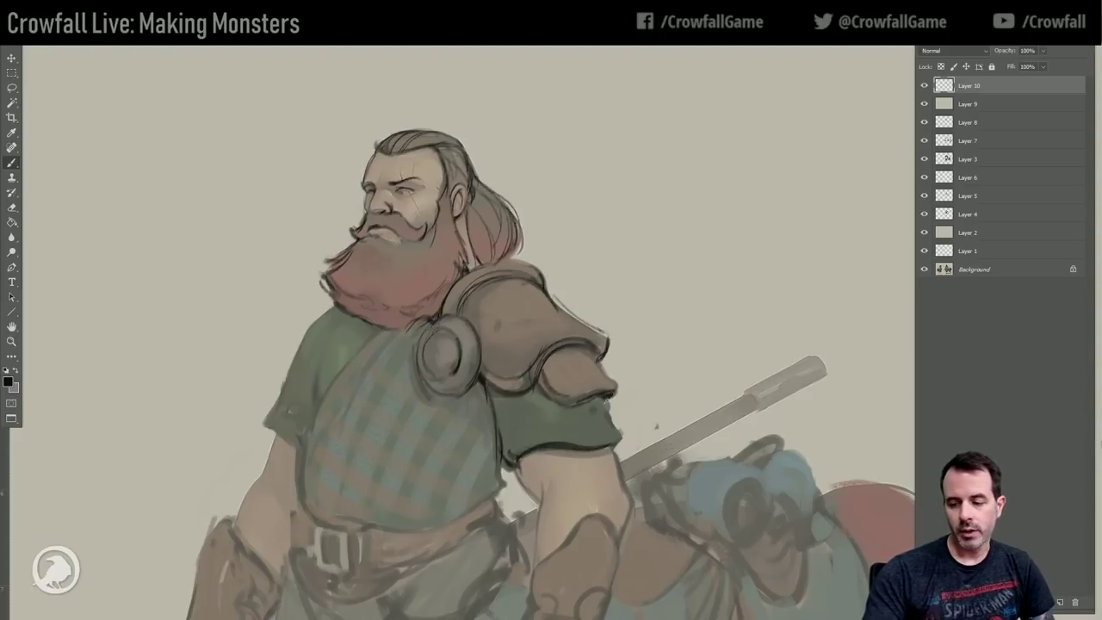
left_click_drag(602, 362, 617, 400)
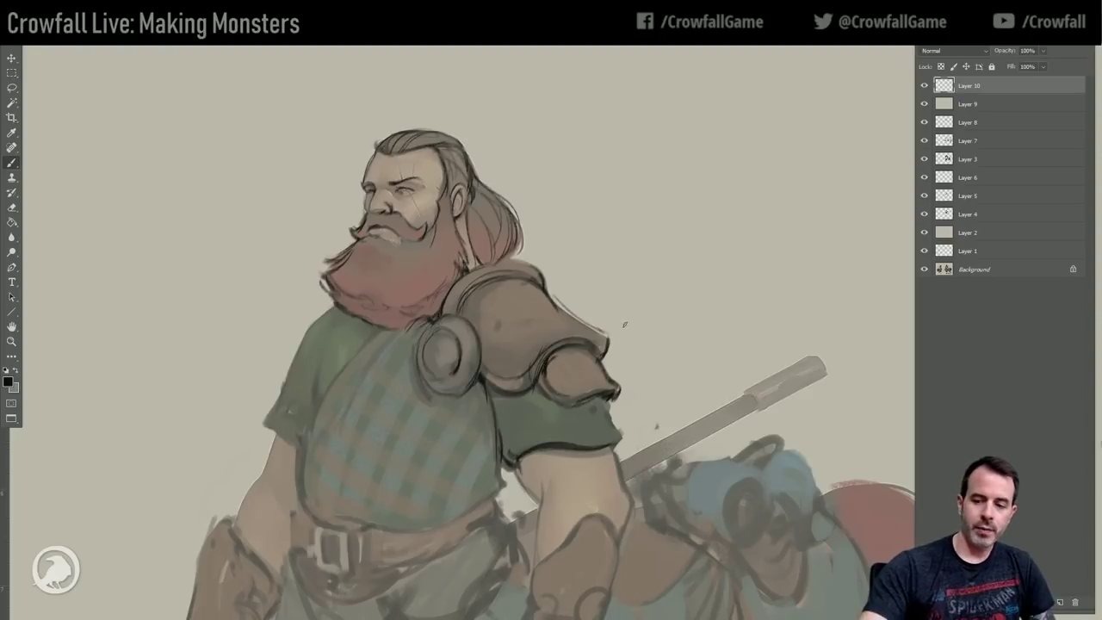
mouse_move(467, 305)
left_mouse_down()
mouse_move(460, 318)
mouse_move(477, 345)
left_mouse_up()
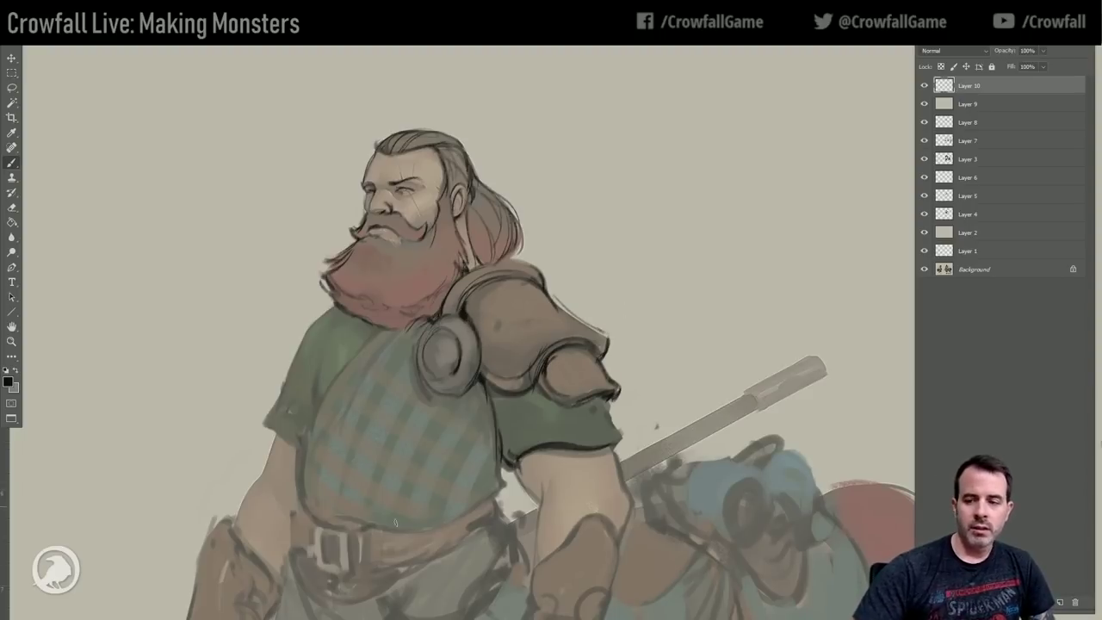
Add hair strokes to the beard's underside and rear, and draw the diagonal edge of the plaid sash with its gathered folds.
left_click_drag(392, 330, 442, 315)
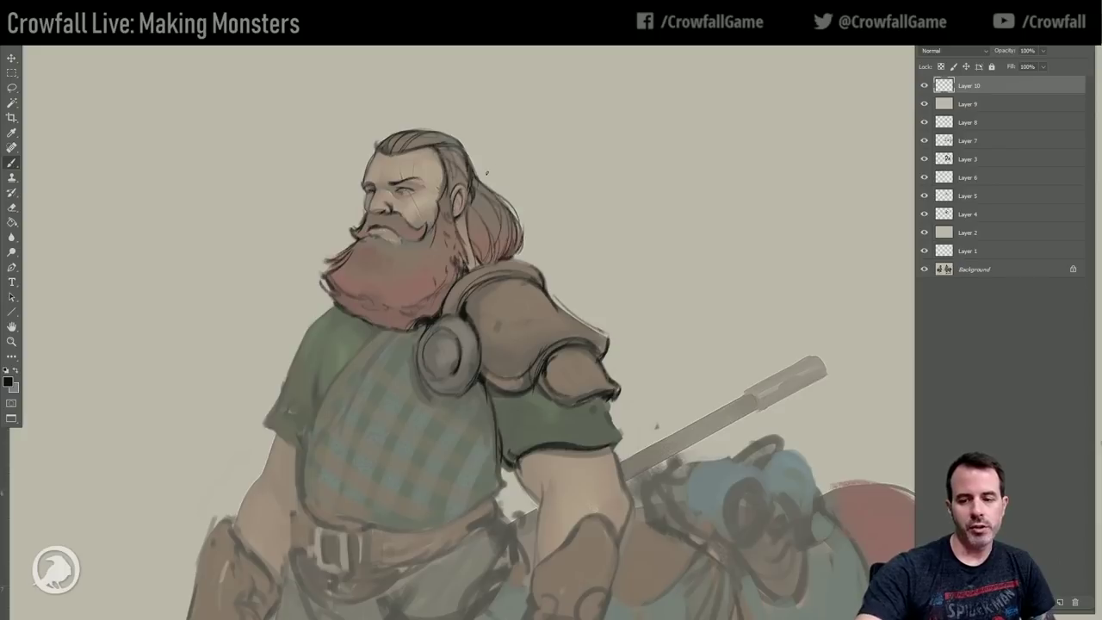
left_click_drag(468, 213, 462, 248)
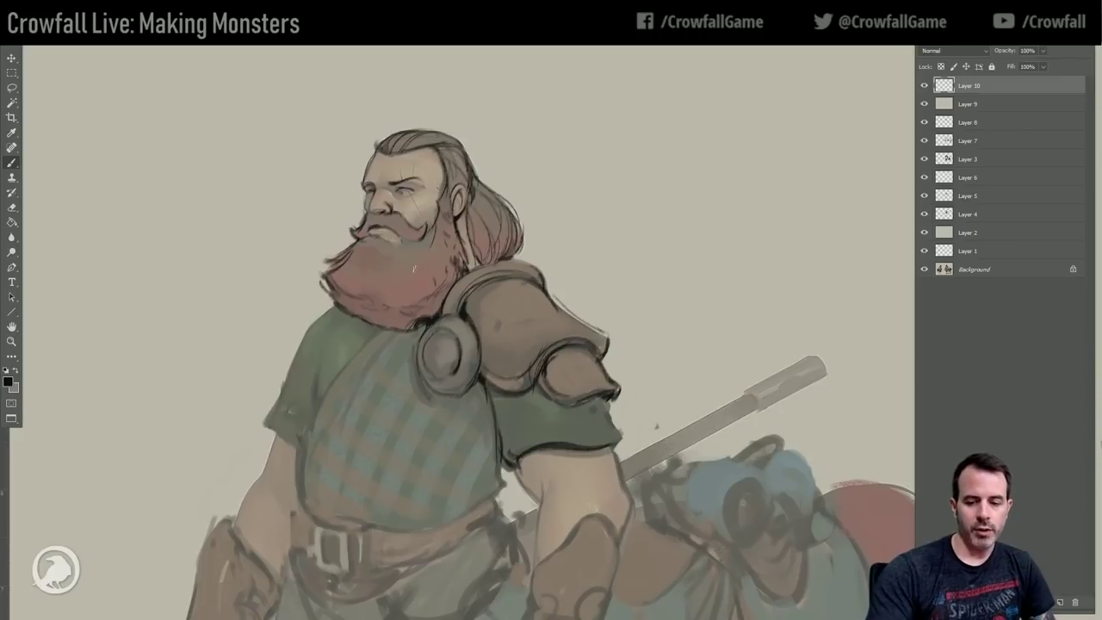
mouse_move(368, 335)
left_mouse_down()
mouse_move(311, 414)
mouse_move(325, 395)
mouse_move(305, 471)
left_mouse_up()
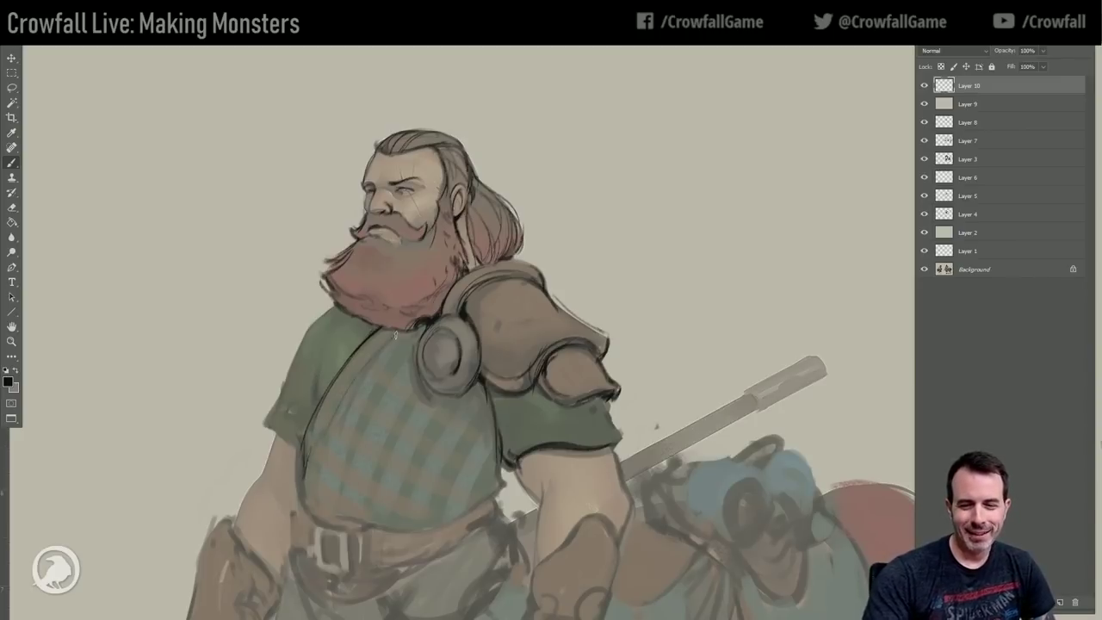
mouse_move(391, 334)
left_mouse_down()
mouse_move(344, 409)
mouse_move(374, 346)
left_mouse_up()
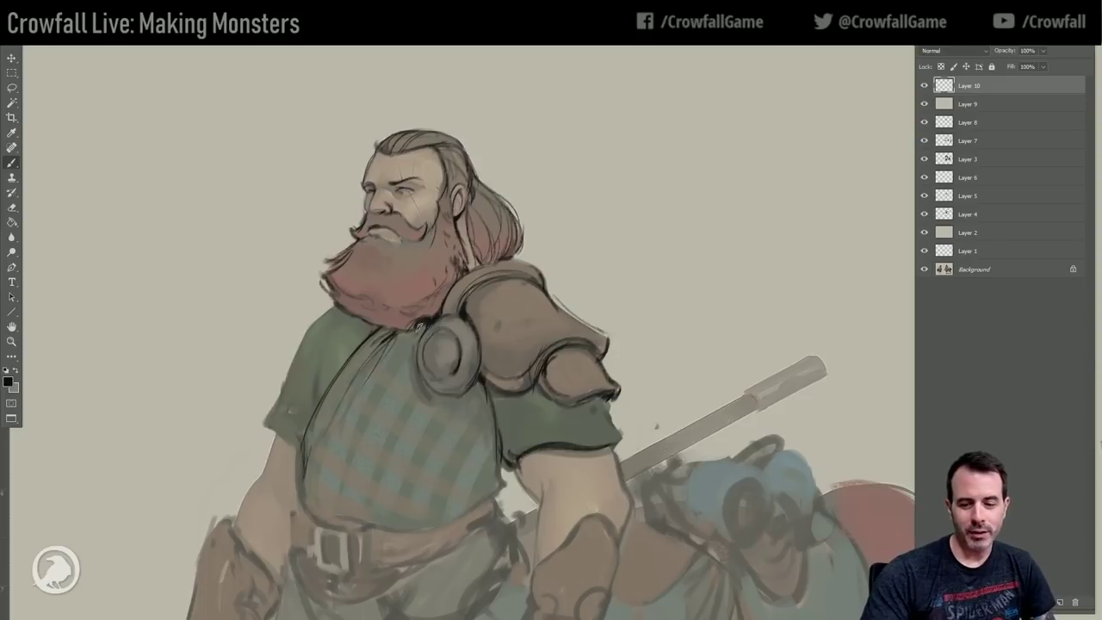
Draw the fabric folds on the plaid torso and outline its rounded lower hem above the belt.
mouse_move(464, 401)
left_mouse_down()
mouse_move(432, 416)
mouse_move(430, 437)
mouse_move(442, 406)
mouse_move(451, 434)
left_mouse_up()
left_click_drag(412, 381, 420, 417)
mouse_move(483, 454)
left_mouse_down()
mouse_move(485, 441)
mouse_move(493, 494)
left_mouse_up()
mouse_move(304, 437)
left_mouse_down()
mouse_move(305, 487)
mouse_move(327, 527)
mouse_move(371, 526)
left_mouse_up()
left_click_drag(474, 513, 513, 426)
left_click_drag(430, 439, 539, 405)
left_click_drag(520, 343, 480, 406)
Outline the unarmoured shoulder and its short green sleeve, and darken the edge beneath the round clasp.
mouse_move(353, 281)
left_mouse_down()
mouse_move(348, 328)
mouse_move(350, 306)
mouse_move(339, 315)
left_mouse_up()
mouse_move(375, 214)
left_mouse_down()
mouse_move(346, 239)
mouse_move(332, 275)
left_mouse_up()
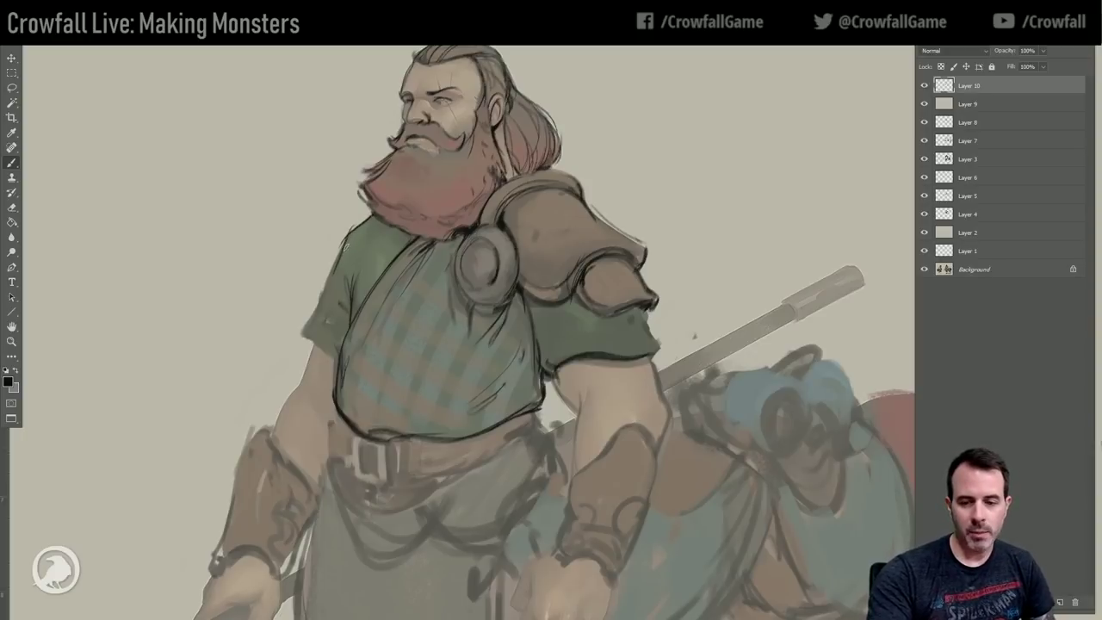
mouse_move(349, 232)
left_mouse_down()
mouse_move(306, 333)
mouse_move(335, 355)
left_mouse_up()
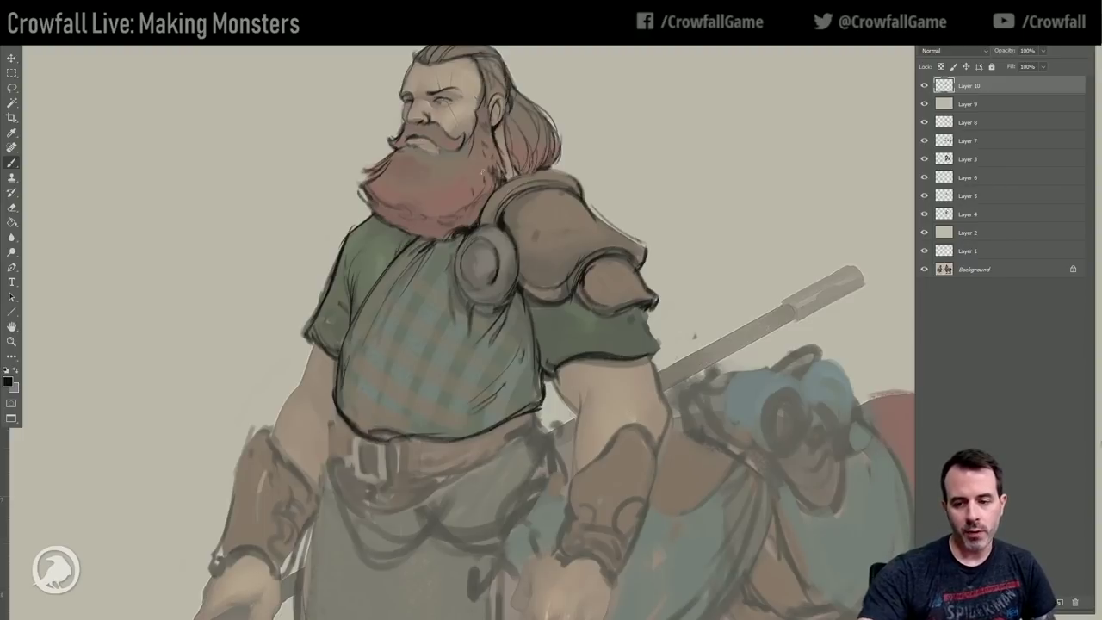
mouse_move(464, 287)
left_mouse_down()
mouse_move(488, 309)
mouse_move(502, 305)
left_mouse_up()
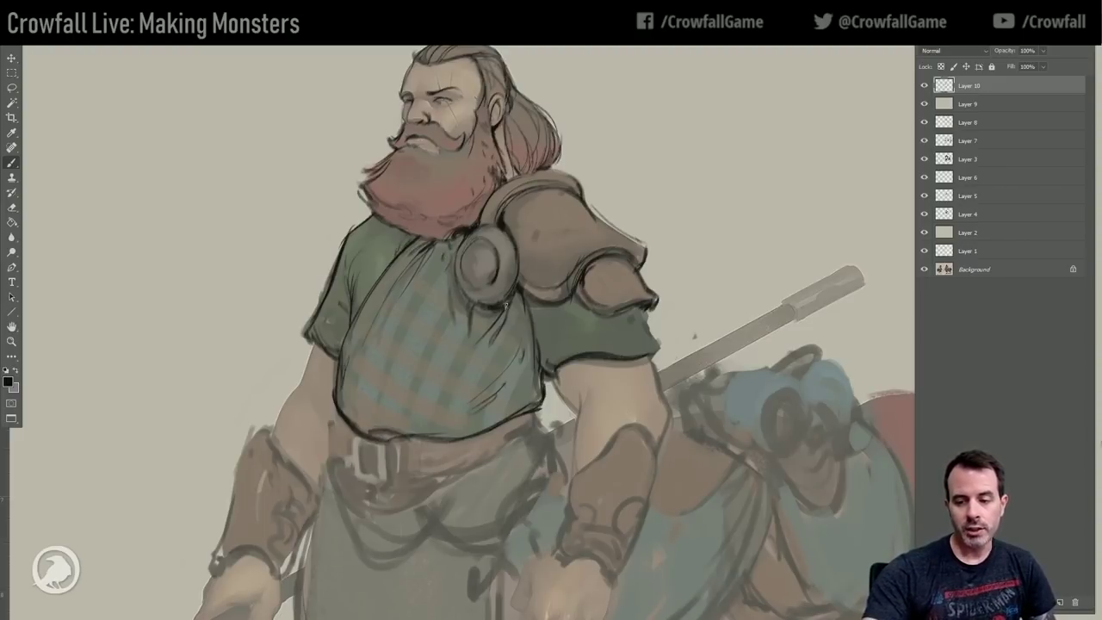
left_click_drag(520, 256, 522, 278)
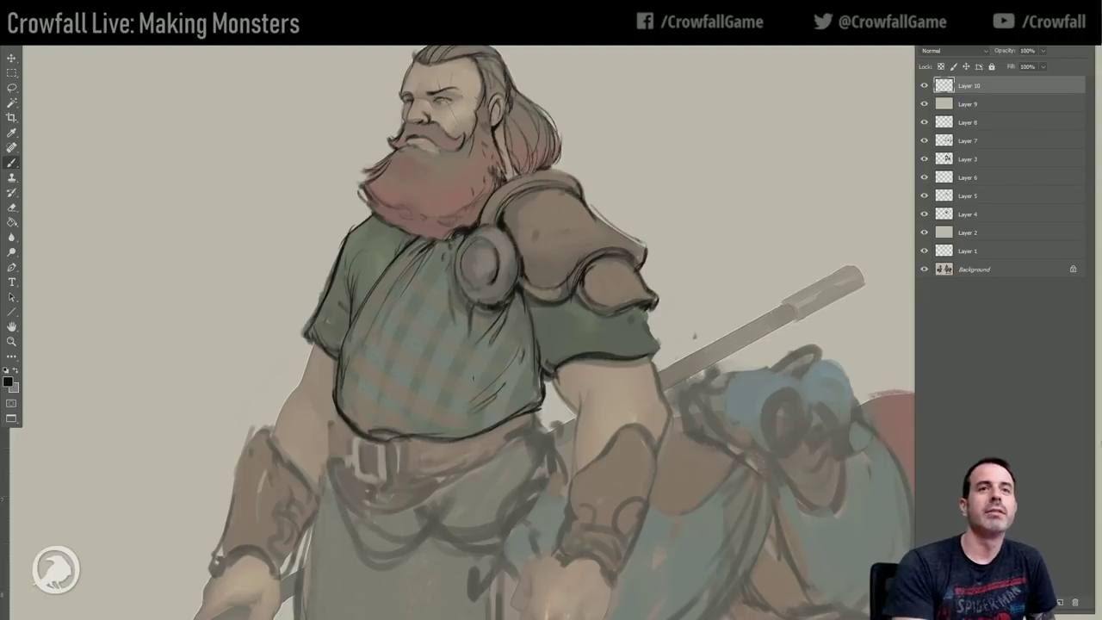
left_click(12, 74)
scroll(177, 135, "right", 2)
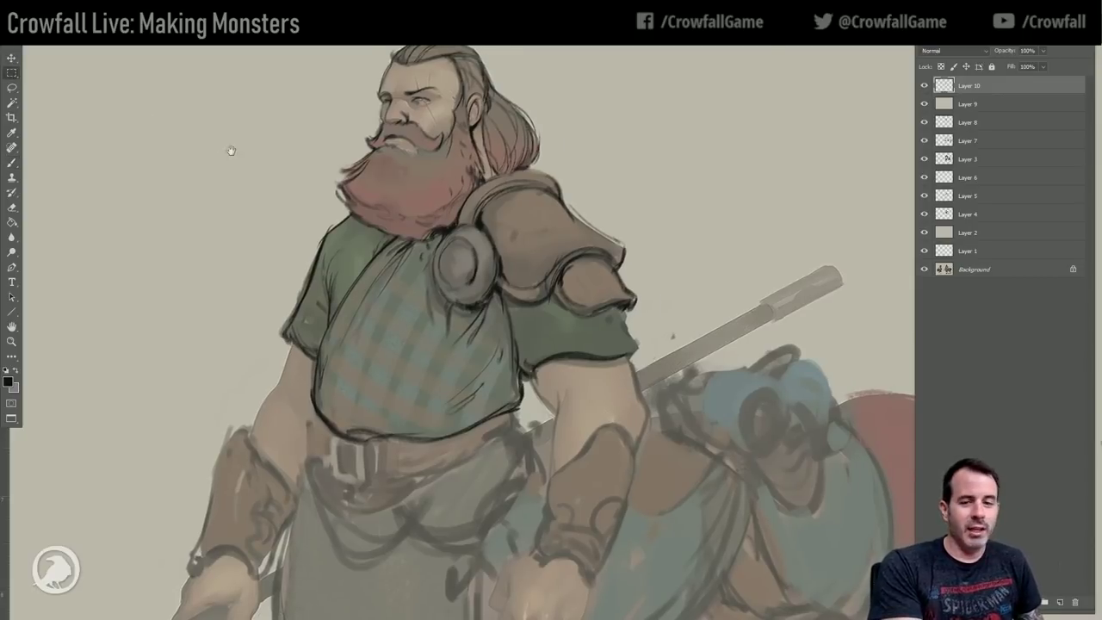
scroll(237, 148, "right", 1)
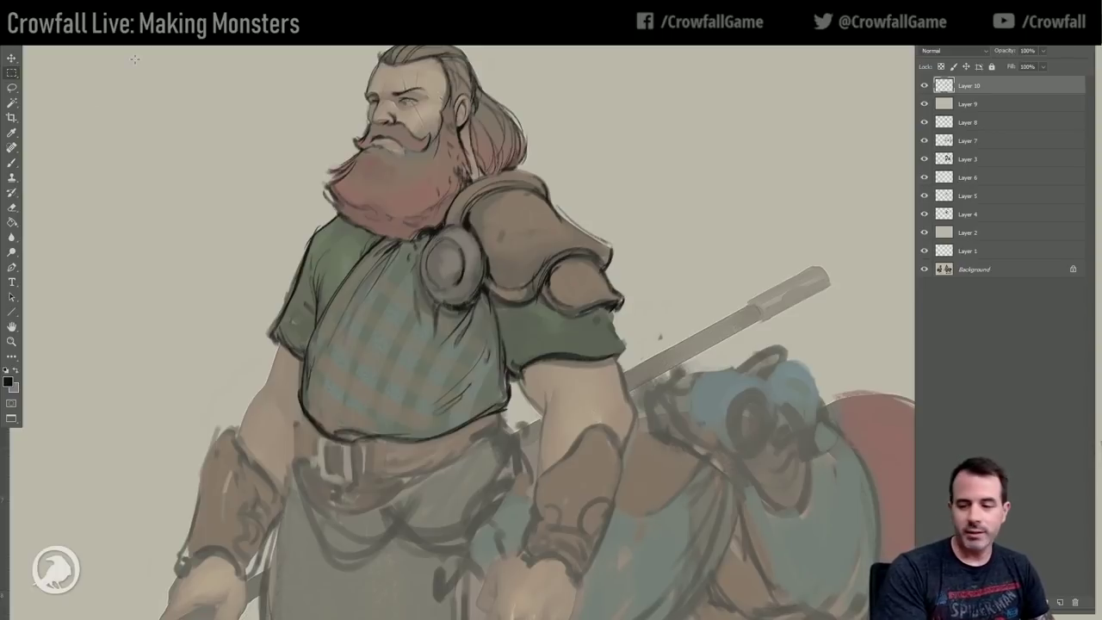
Add dents and edge accents to the shoulder plates, and small detail marks along the green sleeve's hem below them.
left_click(12, 161)
left_click_drag(575, 306, 614, 292)
left_click_drag(555, 268, 603, 266)
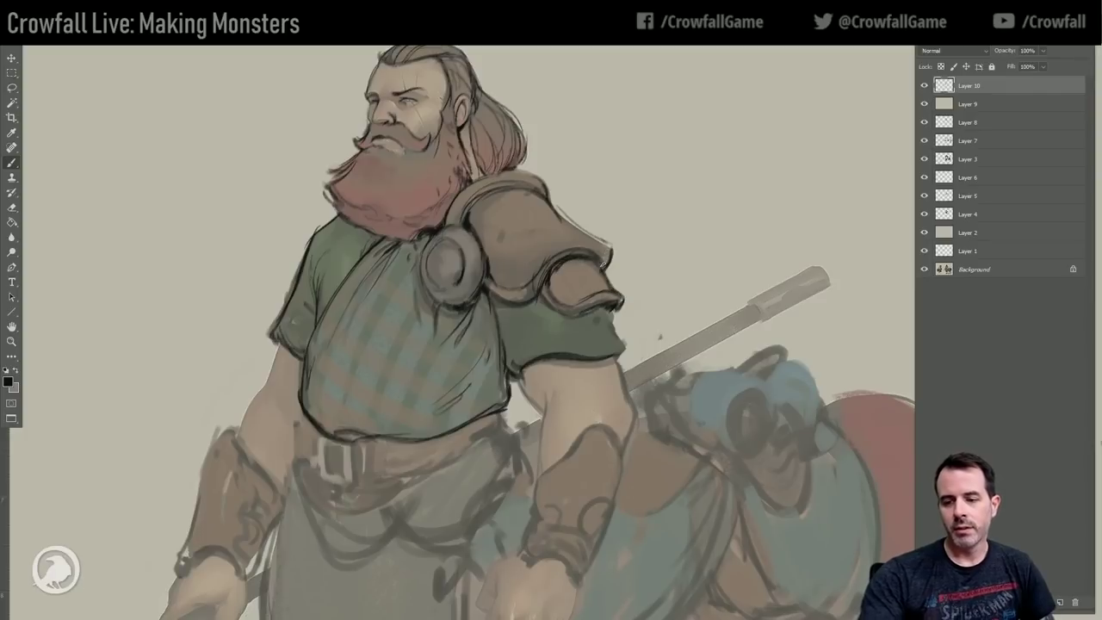
mouse_move(527, 282)
left_mouse_down()
mouse_move(562, 248)
mouse_move(598, 243)
left_mouse_up()
left_click_drag(501, 233, 503, 248)
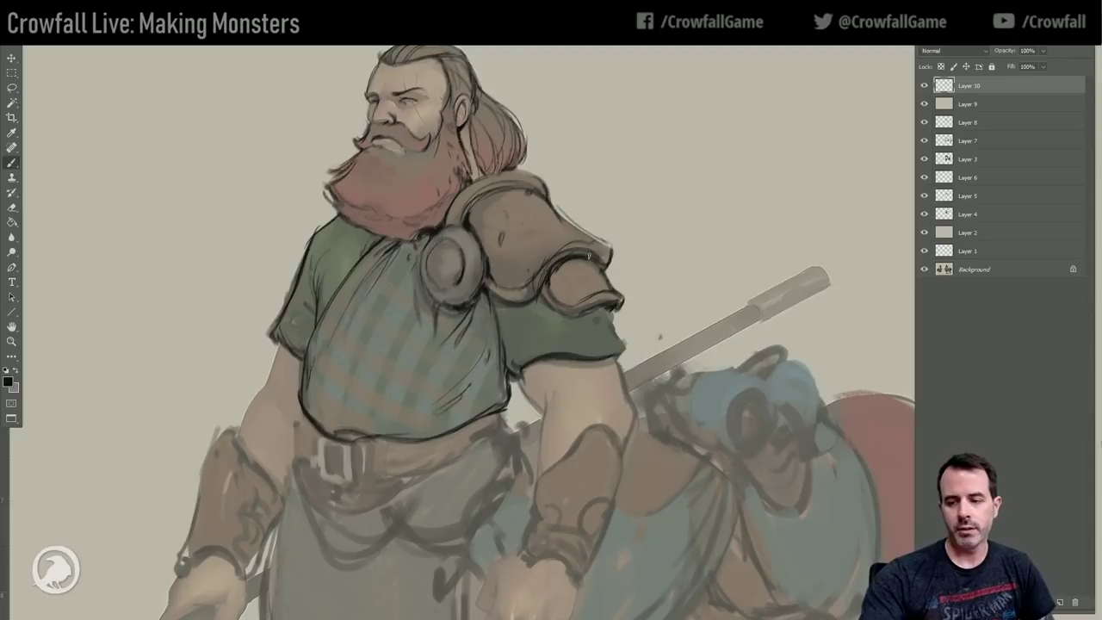
left_click_drag(553, 274, 564, 294)
left_click_drag(516, 359, 536, 350)
left_click_drag(546, 349, 569, 343)
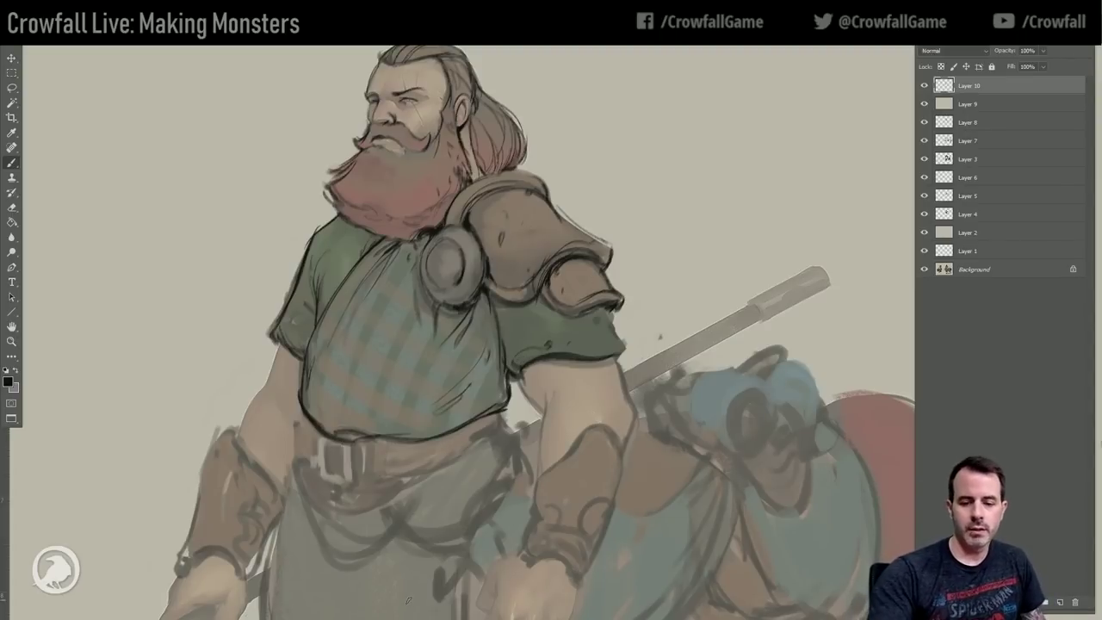
Outline both bare arms from the sleeve hems down to the bracers, including the elbow contours.
mouse_move(279, 341)
left_mouse_down()
mouse_move(278, 394)
mouse_move(297, 424)
mouse_move(273, 389)
mouse_move(296, 387)
mouse_move(269, 379)
mouse_move(250, 462)
mouse_move(284, 497)
left_mouse_up()
left_click_drag(295, 427, 327, 366)
left_click_drag(548, 423, 434, 449)
mouse_move(435, 343)
left_mouse_down()
mouse_move(461, 396)
mouse_move(455, 449)
left_mouse_up()
mouse_move(531, 327)
left_mouse_down()
mouse_move(540, 373)
mouse_move(539, 330)
left_mouse_up()
left_click_drag(520, 277, 528, 302)
mouse_move(525, 284)
left_mouse_down()
mouse_move(540, 329)
mouse_move(543, 320)
left_mouse_up()
left_click_drag(412, 281, 419, 334)
mouse_move(453, 267)
left_mouse_down()
mouse_move(458, 258)
mouse_move(469, 280)
mouse_move(523, 281)
left_mouse_up()
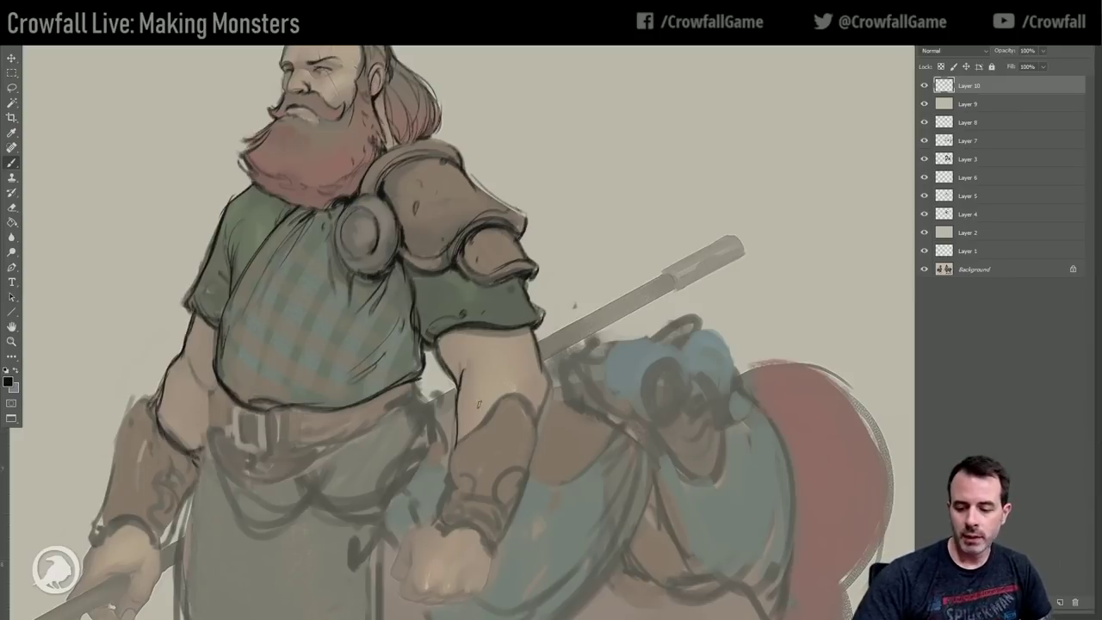
Outline the bracer on the armoured arm from its curved top to the wrist, and reinforce the elbow contour.
left_click_drag(497, 411, 451, 460)
mouse_move(523, 395)
left_mouse_down()
mouse_move(460, 439)
mouse_move(444, 498)
mouse_move(448, 529)
mouse_move(497, 544)
left_mouse_up()
left_click_drag(524, 396, 534, 465)
mouse_move(539, 421)
left_mouse_down()
mouse_move(523, 508)
mouse_move(494, 555)
left_mouse_up()
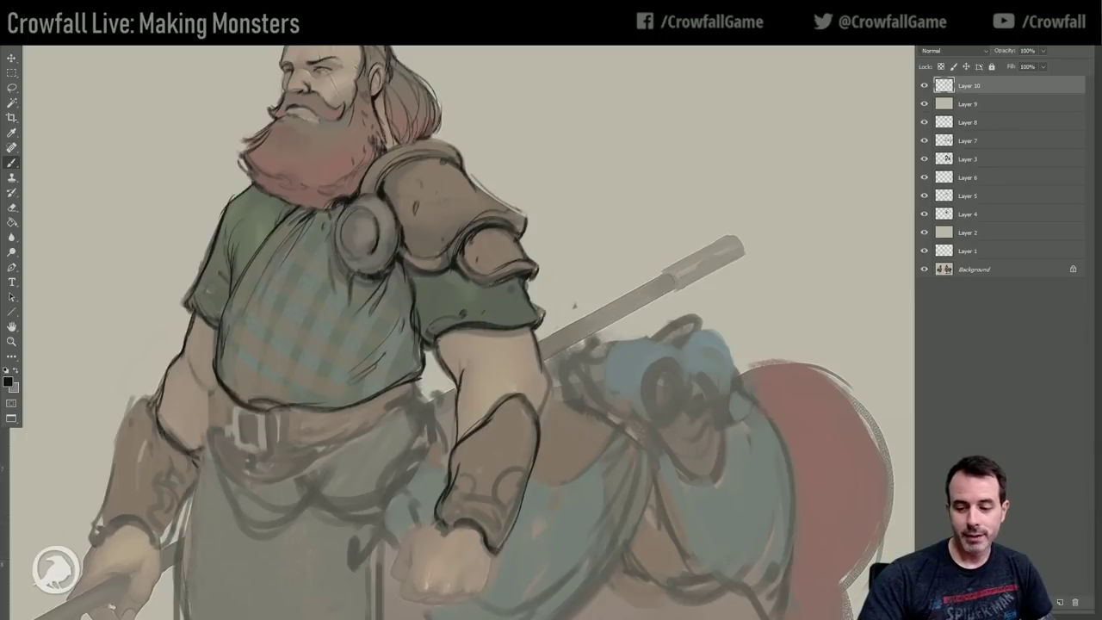
left_click_drag(548, 395, 539, 423)
left_click_drag(542, 356, 544, 402)
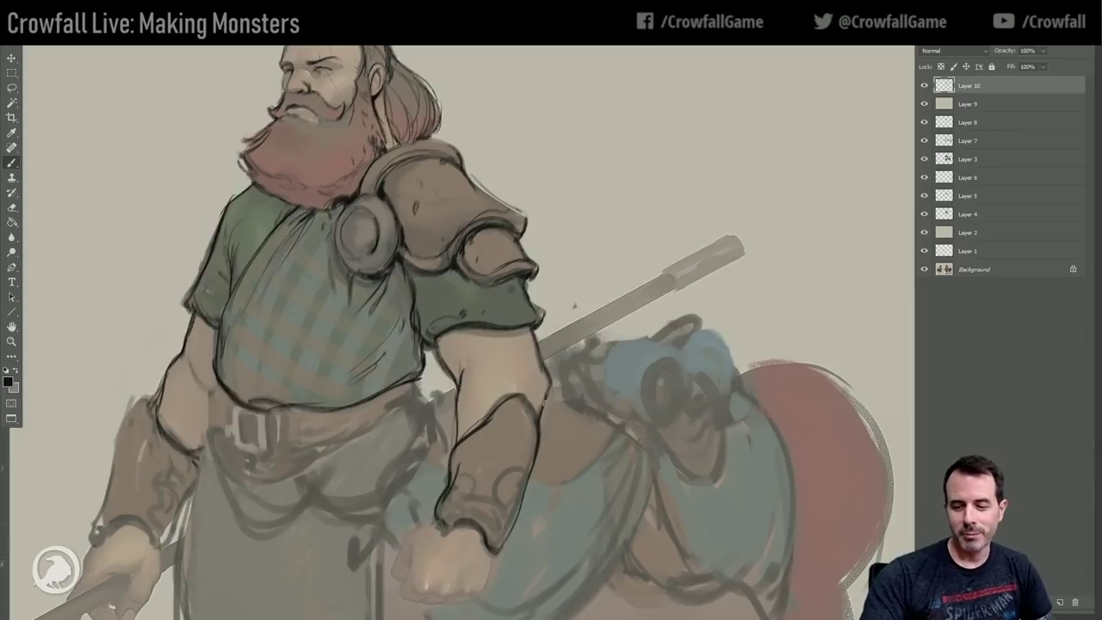
left_click_drag(472, 355, 458, 409)
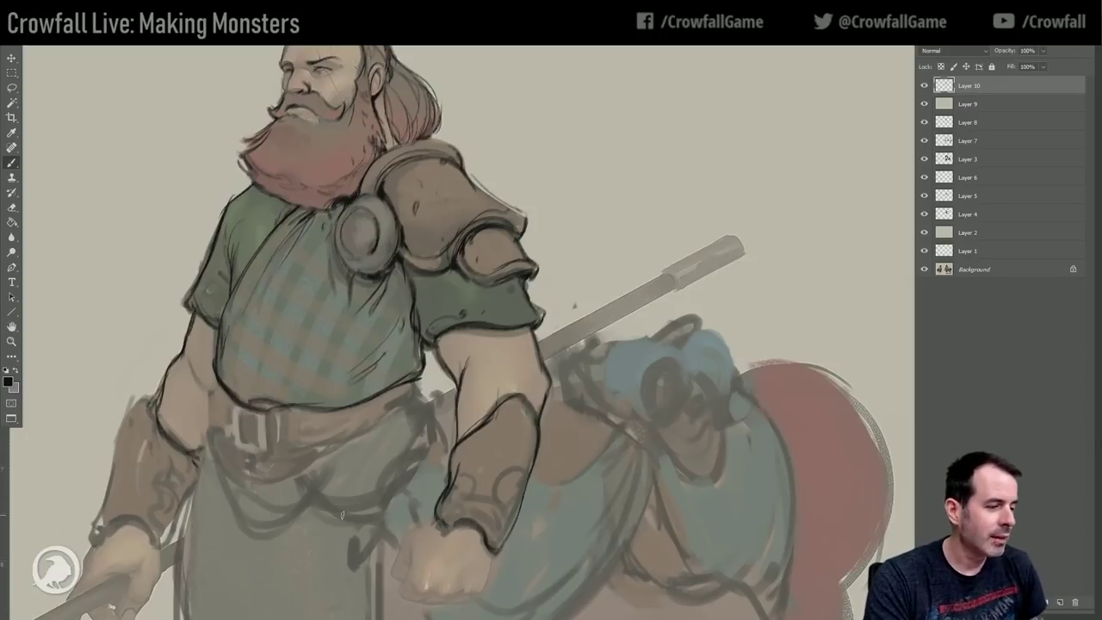
Examine the new line work on the upper body together with the rest of the centaur at a wider view.
left_click_drag(316, 290, 350, 288)
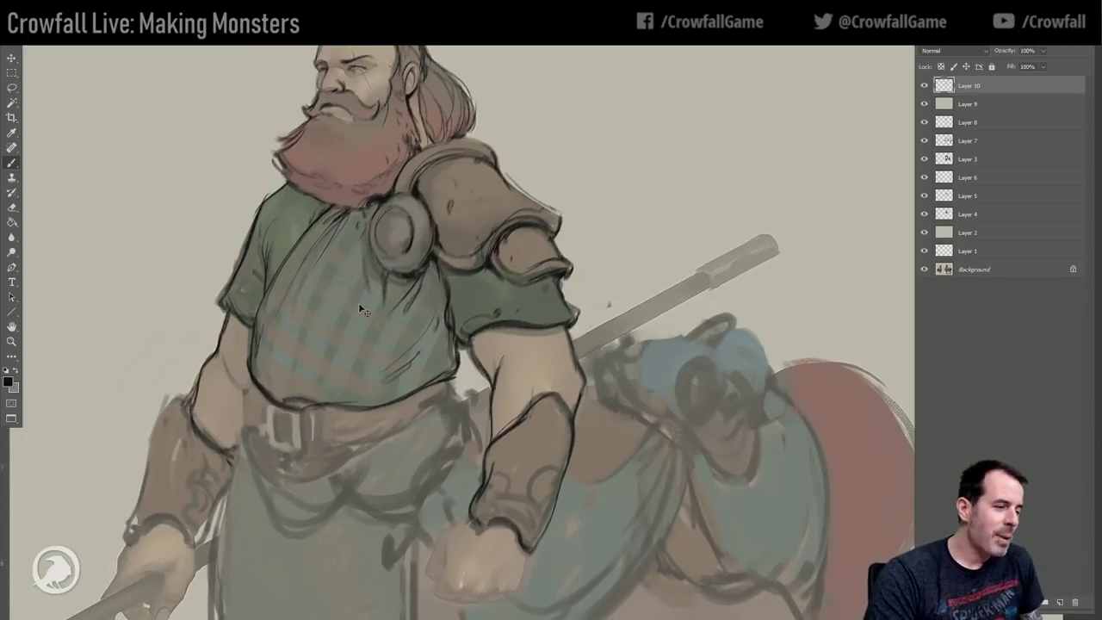
left_click(11, 341)
left_click(198, 304, "alt")
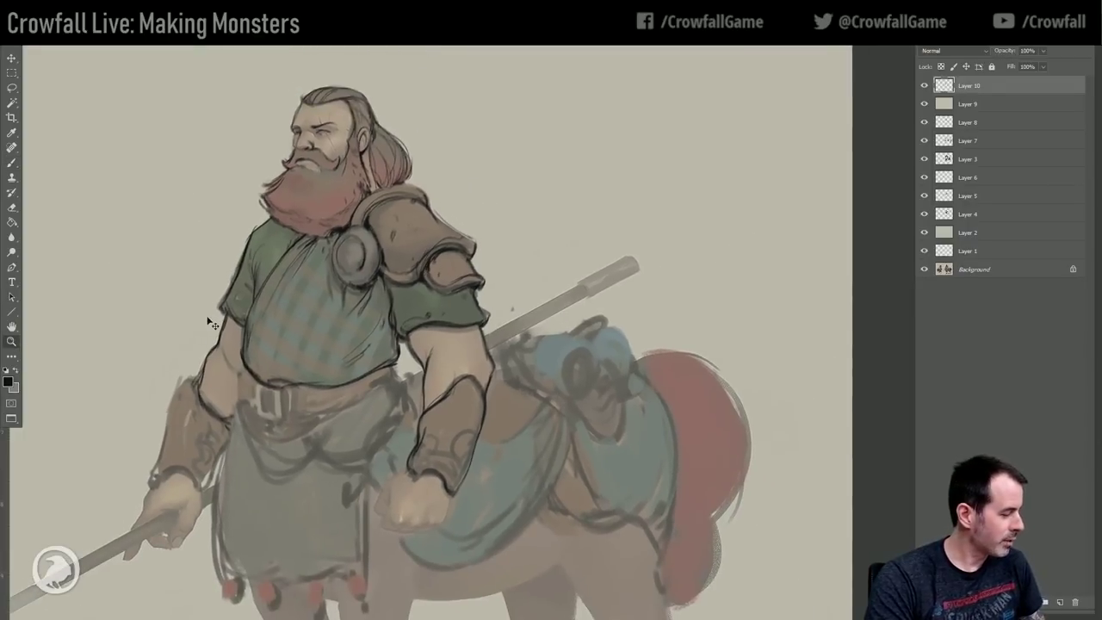
left_click_drag(357, 324, 387, 316)
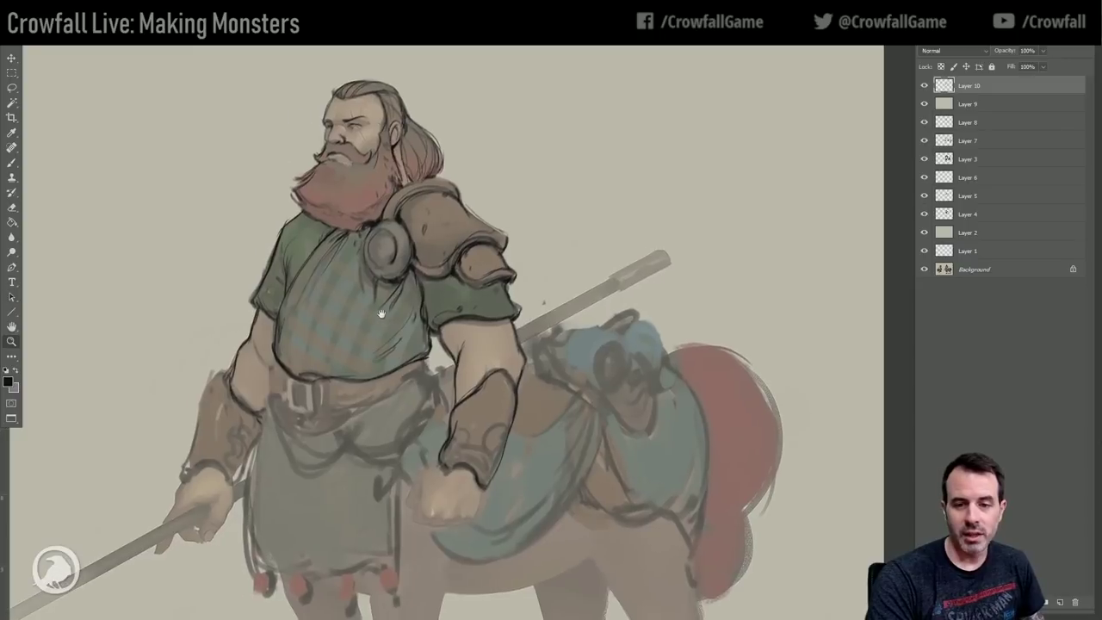
mouse_move(267, 228)
left_mouse_down()
mouse_move(301, 269)
mouse_move(327, 245)
left_mouse_up()
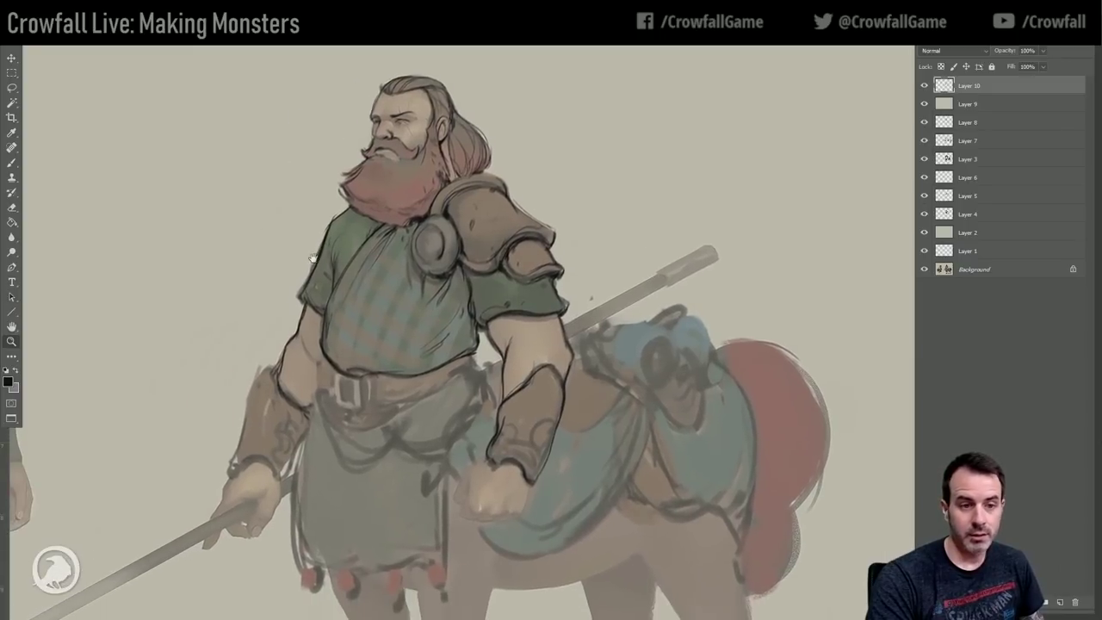
left_click(11, 162)
left_click_drag(525, 219, 544, 193)
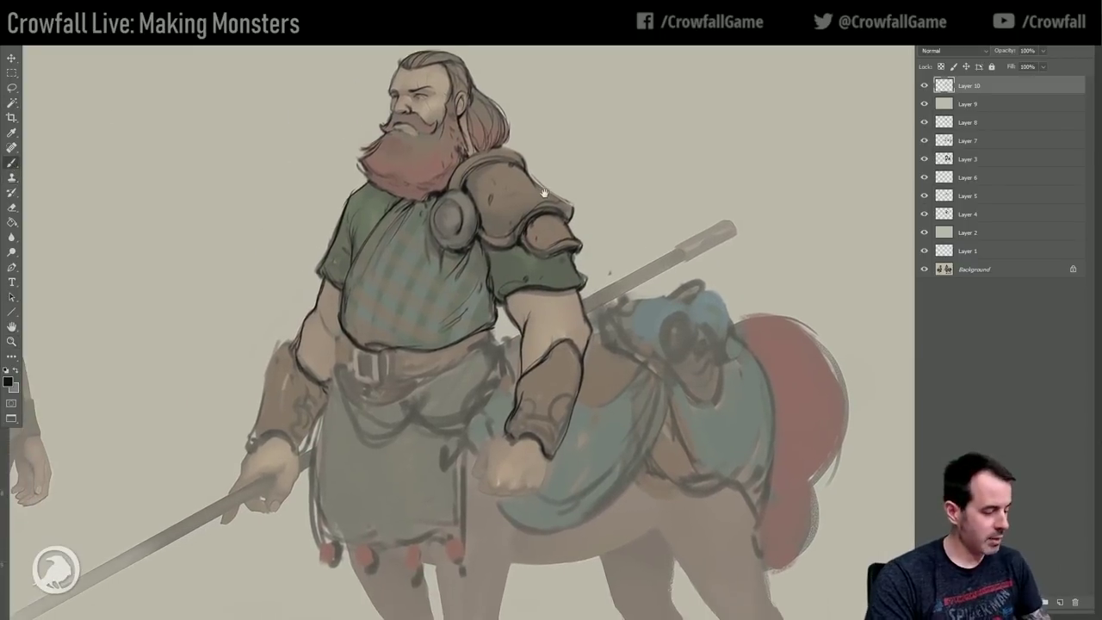
Outline the belt and its rectangular buckle, and draw the gathered cloth folds directly beneath them.
mouse_move(360, 353)
left_mouse_down()
mouse_move(371, 379)
mouse_move(353, 367)
mouse_move(354, 377)
mouse_move(395, 383)
left_mouse_up()
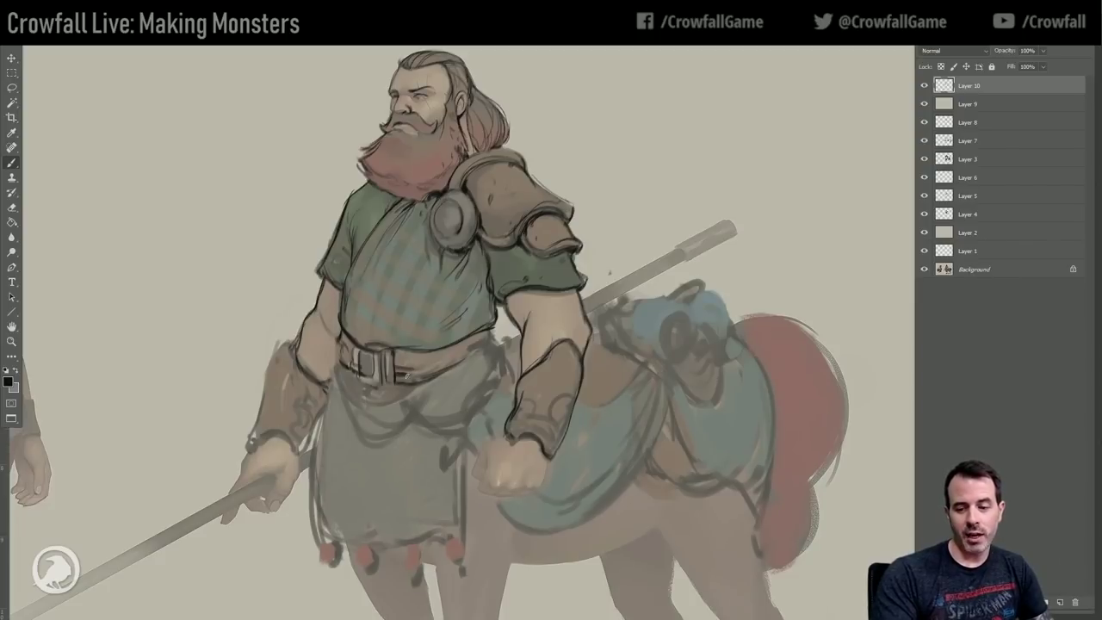
mouse_move(447, 367)
left_mouse_down()
mouse_move(493, 332)
mouse_move(487, 347)
left_mouse_up()
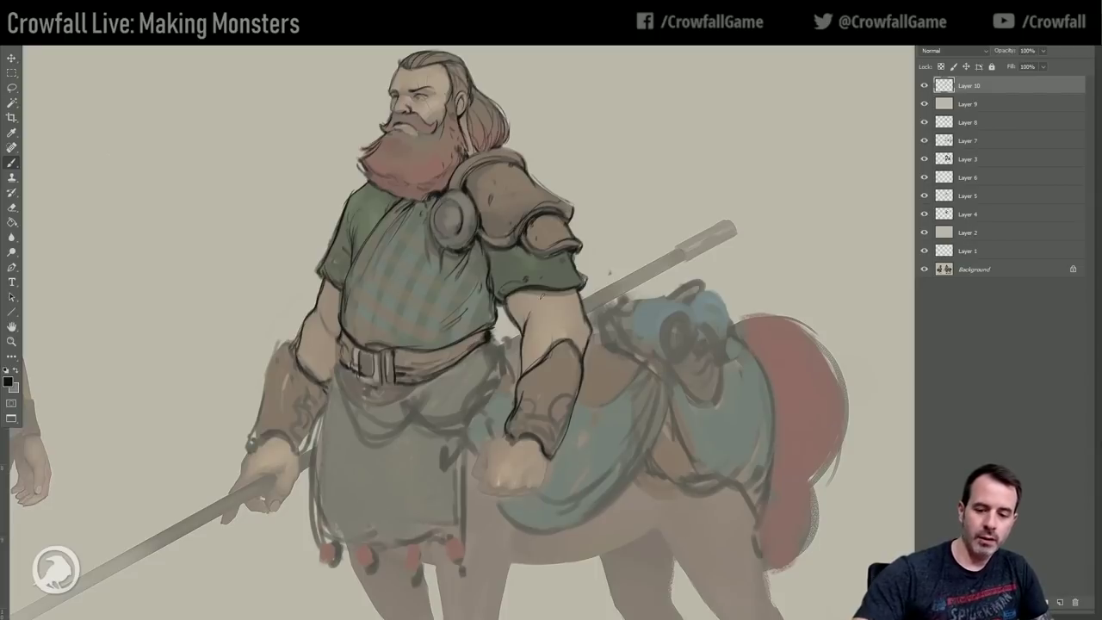
mouse_move(343, 344)
left_mouse_down()
mouse_move(339, 366)
mouse_move(358, 401)
mouse_move(383, 410)
mouse_move(431, 394)
mouse_move(410, 425)
left_mouse_up()
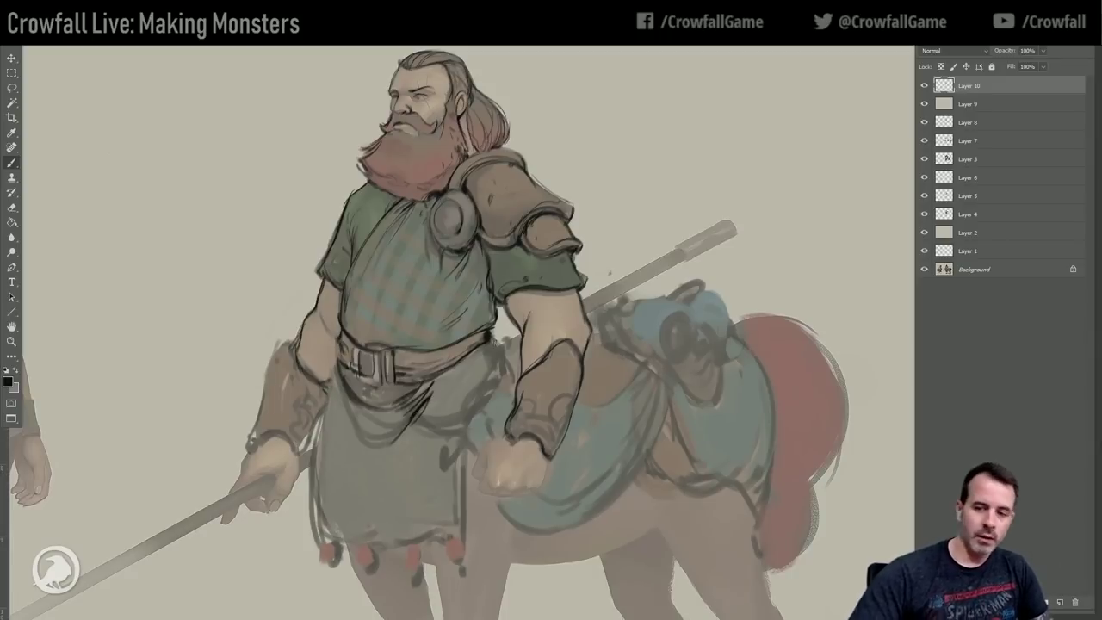
Draw the curved ornament lines and rims on both bracers, and complete the outline of the staff arm's bracer.
left_click_drag(587, 363, 568, 382)
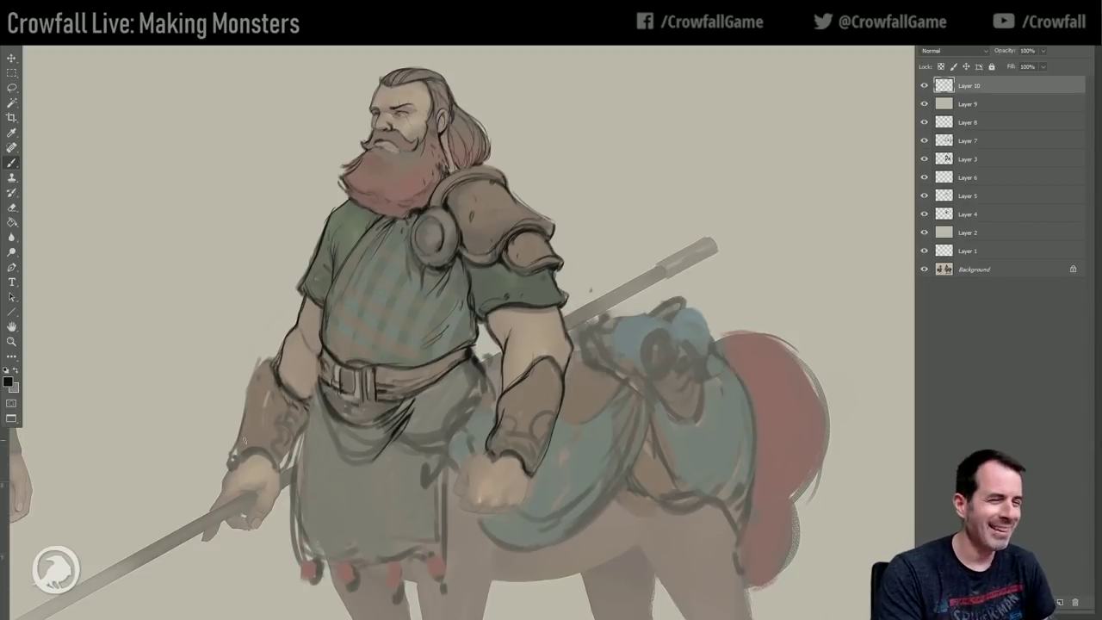
mouse_move(503, 411)
left_mouse_down()
mouse_move(532, 385)
mouse_move(551, 421)
left_mouse_up()
mouse_move(552, 374)
left_mouse_down()
mouse_move(553, 423)
mouse_move(546, 363)
left_mouse_up()
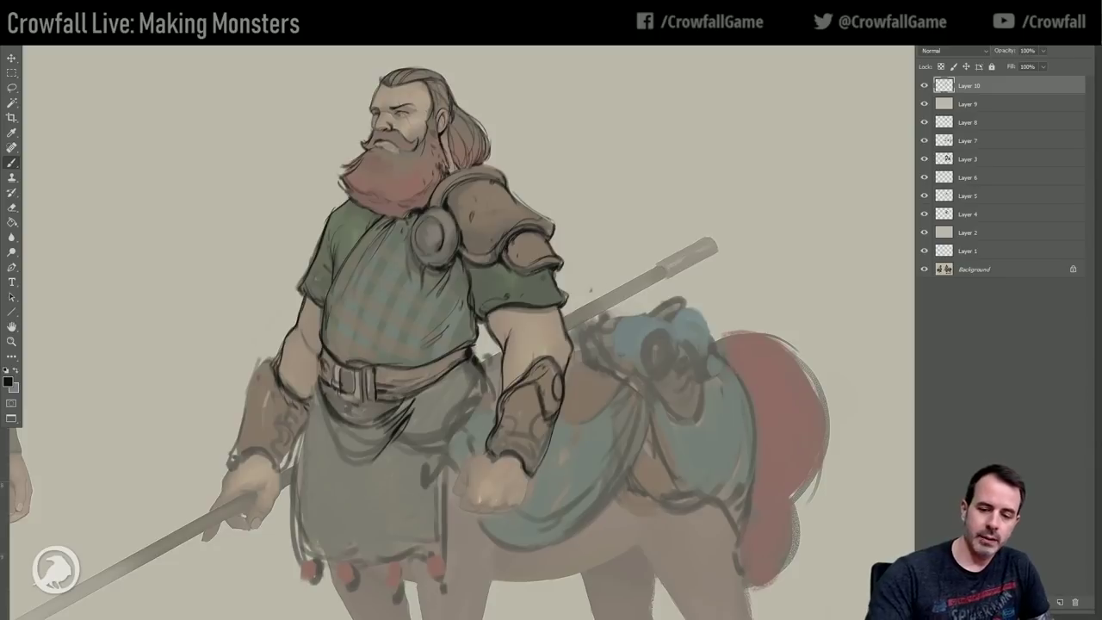
mouse_move(246, 423)
left_mouse_down()
mouse_move(241, 444)
mouse_move(256, 378)
mouse_move(250, 394)
mouse_move(272, 378)
mouse_move(270, 398)
left_mouse_up()
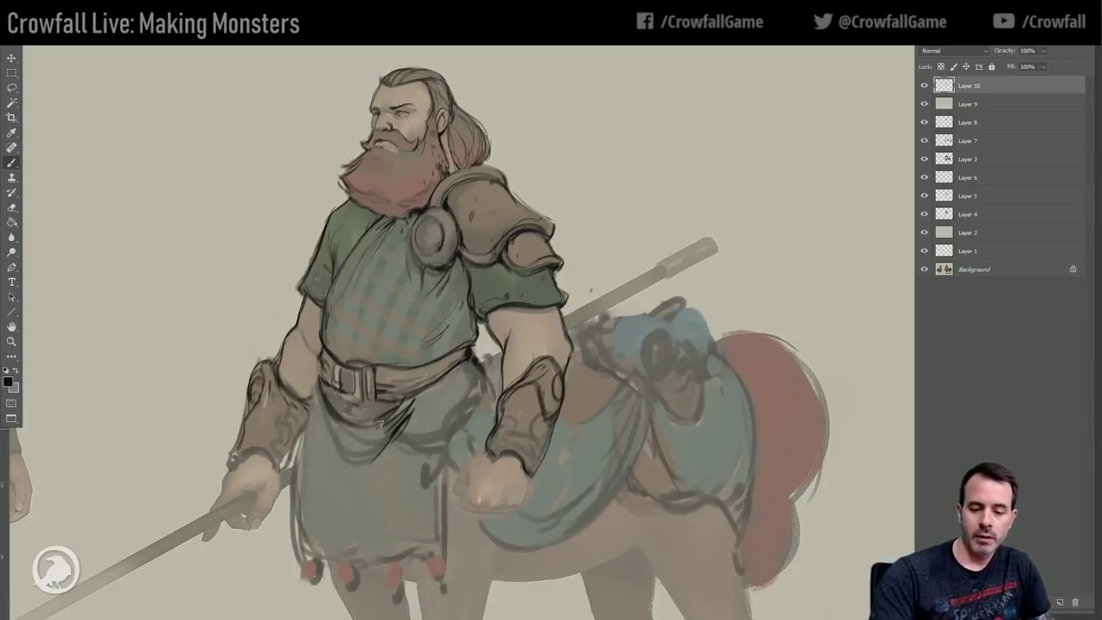
mouse_move(232, 465)
left_mouse_down()
mouse_move(274, 463)
mouse_move(298, 441)
mouse_move(283, 456)
mouse_move(288, 440)
left_mouse_up()
left_click_drag(506, 438, 503, 452)
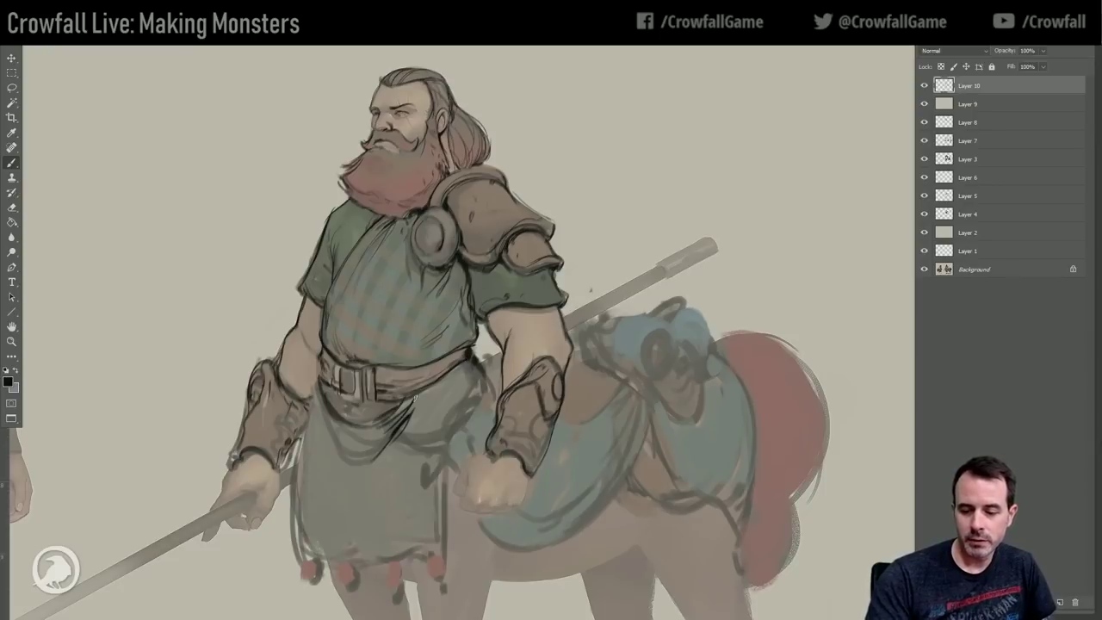
Outline the pouch hanging from the belt, and ink the skirt's outer edge with its first tassels.
mouse_move(410, 438)
left_mouse_down()
mouse_move(445, 447)
mouse_move(482, 401)
mouse_move(476, 348)
left_mouse_up()
mouse_move(334, 348)
left_mouse_down()
mouse_move(323, 482)
mouse_move(333, 529)
left_mouse_up()
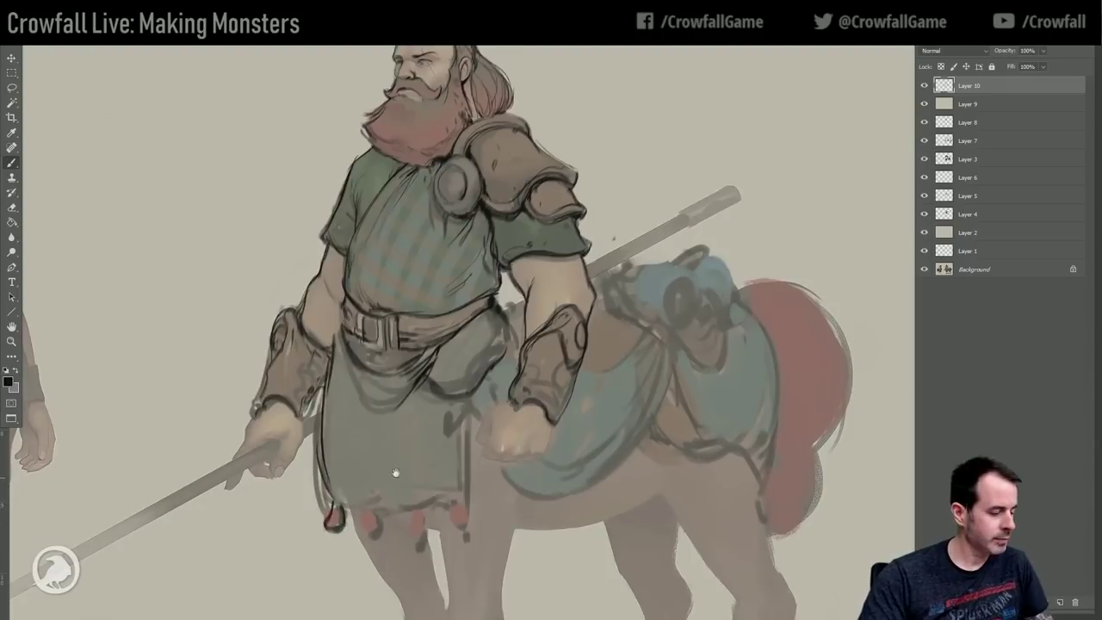
left_click_drag(388, 478, 386, 457)
mouse_move(333, 509)
left_mouse_down()
mouse_move(343, 518)
mouse_move(368, 496)
mouse_move(365, 514)
mouse_move(381, 517)
left_mouse_up()
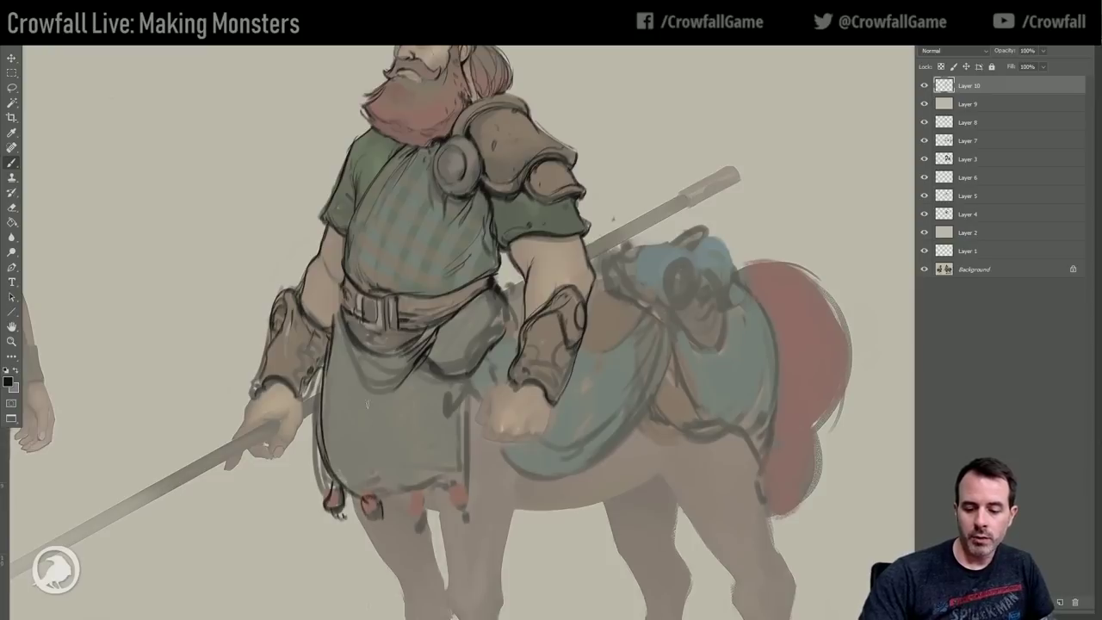
Draw the draped folds across the upper skirt and reinforce the contours of the belt pouch.
left_click_drag(327, 441, 353, 487)
left_click_drag(346, 325, 384, 410)
mouse_move(353, 349)
left_mouse_down()
mouse_move(411, 360)
mouse_move(396, 399)
mouse_move(392, 382)
mouse_move(442, 366)
mouse_move(420, 371)
mouse_move(443, 342)
mouse_move(456, 379)
left_mouse_up()
mouse_move(437, 357)
left_mouse_down()
mouse_move(475, 346)
mouse_move(498, 311)
mouse_move(479, 321)
mouse_move(487, 347)
left_mouse_up()
left_click_drag(507, 296, 492, 341)
left_click_drag(465, 378, 466, 408)
Outline the remaining red tassels along the skirt's lower hem.
mouse_move(414, 492)
left_mouse_down()
mouse_move(412, 518)
mouse_move(424, 519)
mouse_move(425, 496)
mouse_move(422, 525)
left_mouse_up()
mouse_move(367, 499)
left_mouse_down()
mouse_move(366, 523)
mouse_move(383, 528)
left_mouse_up()
mouse_move(452, 482)
left_mouse_down()
mouse_move(454, 510)
mouse_move(470, 521)
left_mouse_up()
Reinforce the skirt's side edges and hem, and add long fold lines across its lower cloth.
left_click_drag(323, 422, 365, 501)
left_click_drag(325, 463, 336, 487)
mouse_move(339, 487)
left_mouse_down()
mouse_move(415, 487)
mouse_move(389, 497)
mouse_move(446, 494)
left_mouse_up()
left_click_drag(470, 394, 466, 508)
left_click_drag(330, 439, 362, 470)
mouse_move(448, 411)
left_mouse_down()
mouse_move(421, 475)
mouse_move(456, 387)
mouse_move(446, 399)
mouse_move(473, 464)
mouse_move(472, 500)
left_mouse_up()
mouse_move(341, 367)
left_mouse_down()
mouse_move(333, 432)
mouse_move(344, 446)
mouse_move(370, 439)
mouse_move(434, 453)
mouse_move(424, 478)
left_mouse_up()
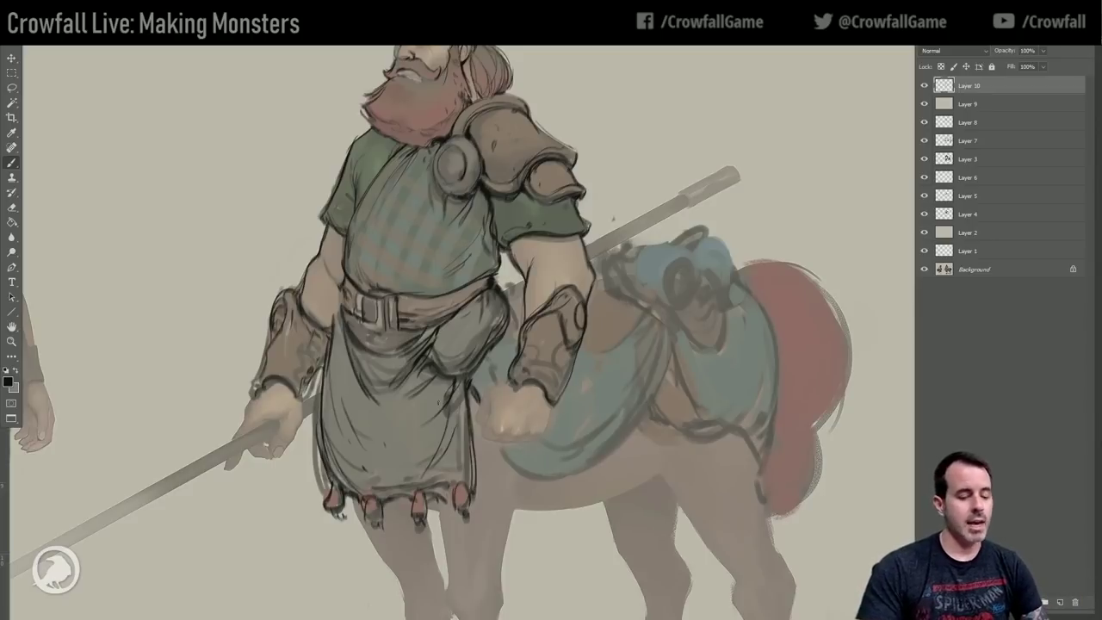
Outline the hand gripping the staff, including its fingers and the wrist beside the skirt.
left_click_drag(515, 422, 552, 398)
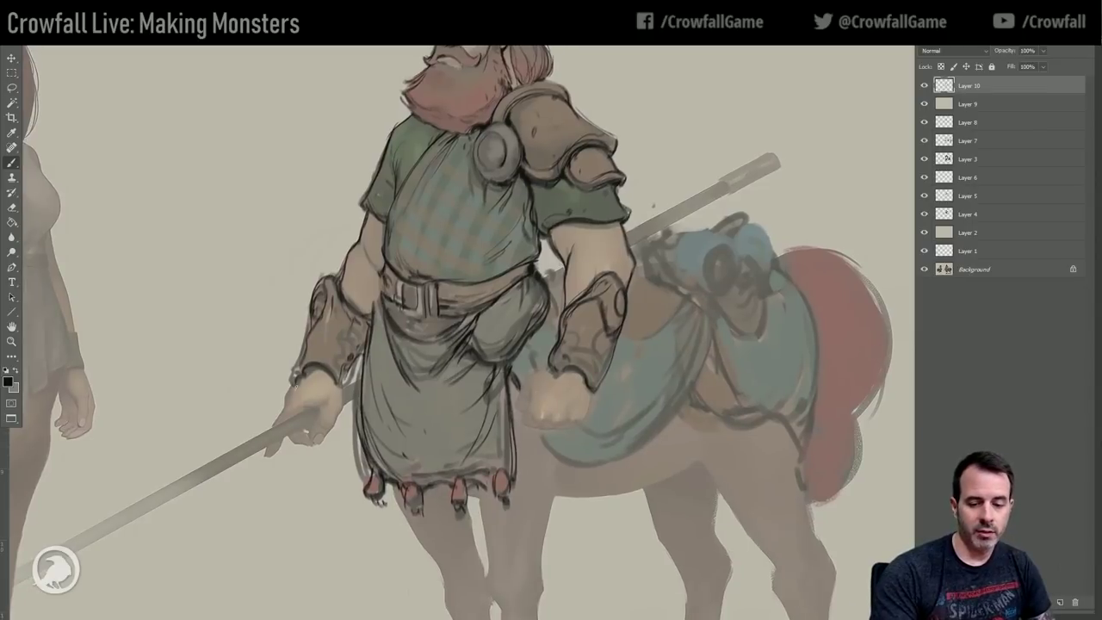
mouse_move(295, 385)
left_mouse_down()
mouse_move(309, 414)
mouse_move(297, 417)
mouse_move(320, 404)
mouse_move(306, 437)
left_mouse_up()
mouse_move(345, 389)
left_mouse_down()
mouse_move(334, 430)
mouse_move(268, 456)
mouse_move(279, 442)
left_mouse_up()
left_click_drag(345, 392, 363, 359)
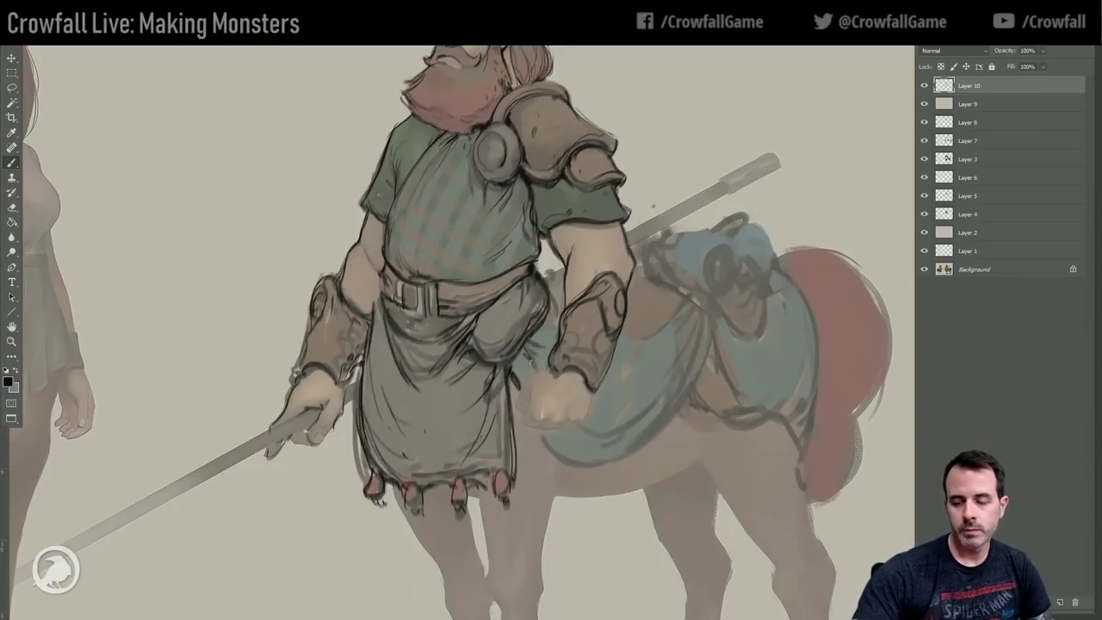
Draw the curled trim and edge of the brown saddle piece behind the arm, and outline the clenched fist.
mouse_move(620, 341)
left_mouse_down()
mouse_move(674, 318)
mouse_move(632, 345)
mouse_move(663, 286)
mouse_move(653, 314)
mouse_move(628, 309)
mouse_move(648, 327)
mouse_move(667, 292)
mouse_move(651, 340)
left_mouse_up()
mouse_move(692, 307)
left_mouse_down()
mouse_move(672, 342)
mouse_move(680, 332)
mouse_move(686, 348)
left_mouse_up()
mouse_move(548, 367)
left_mouse_down()
mouse_move(520, 404)
mouse_move(528, 432)
mouse_move(553, 435)
mouse_move(586, 416)
mouse_move(571, 431)
mouse_move(578, 418)
left_mouse_up()
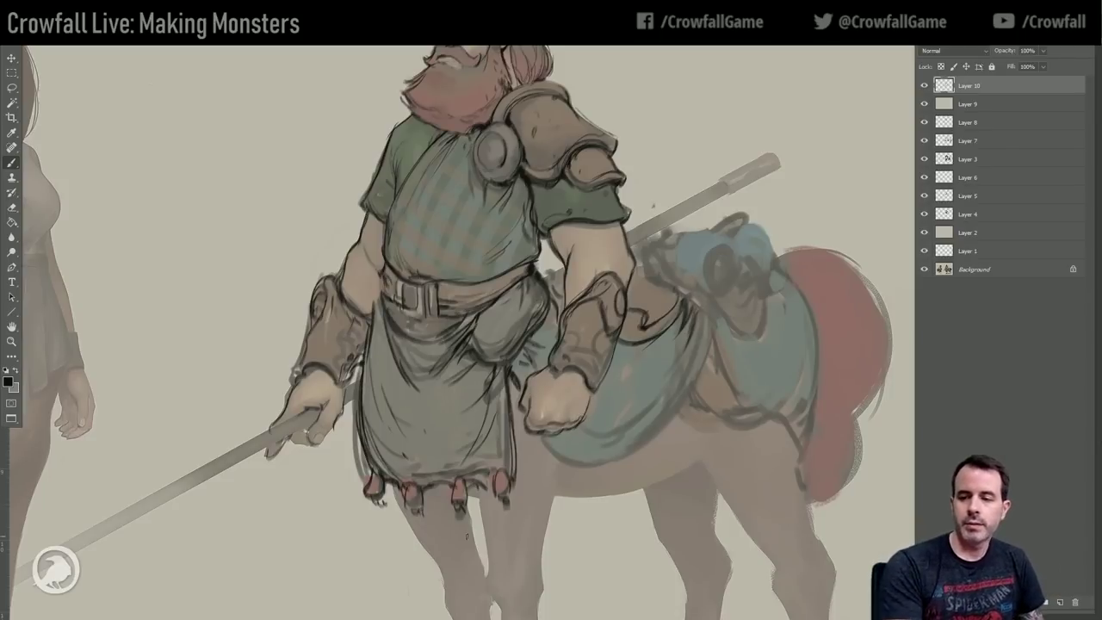
Flip the canvas horizontally and frame the bearded centaur's upper body.
left_click_drag(441, 235, 809, 321)
key("ctrl+shift+h")
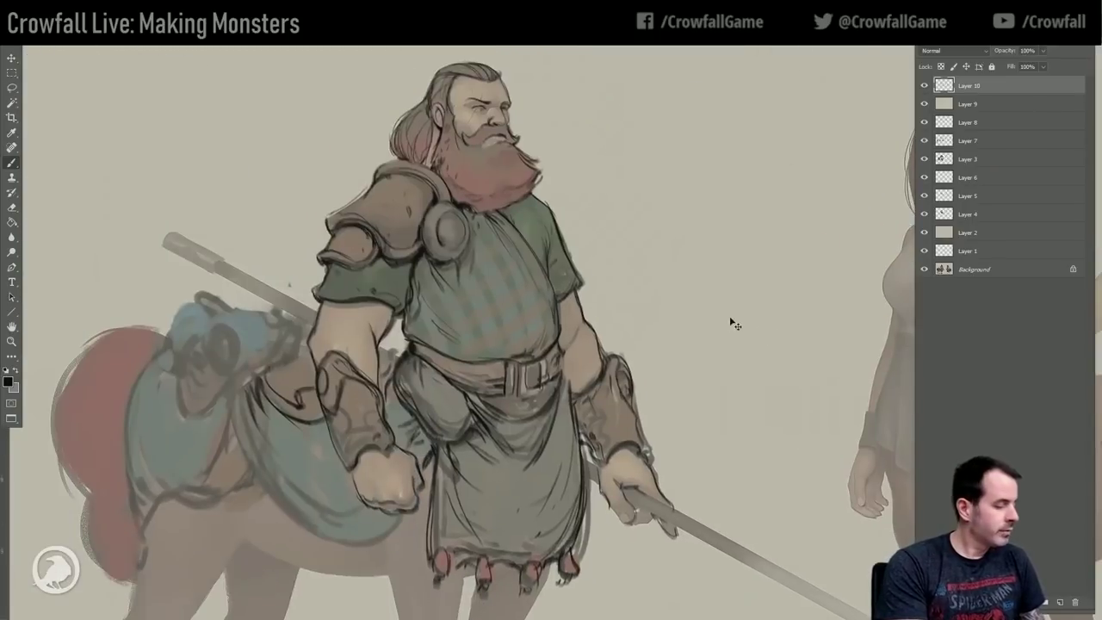
left_click_drag(548, 259, 523, 250)
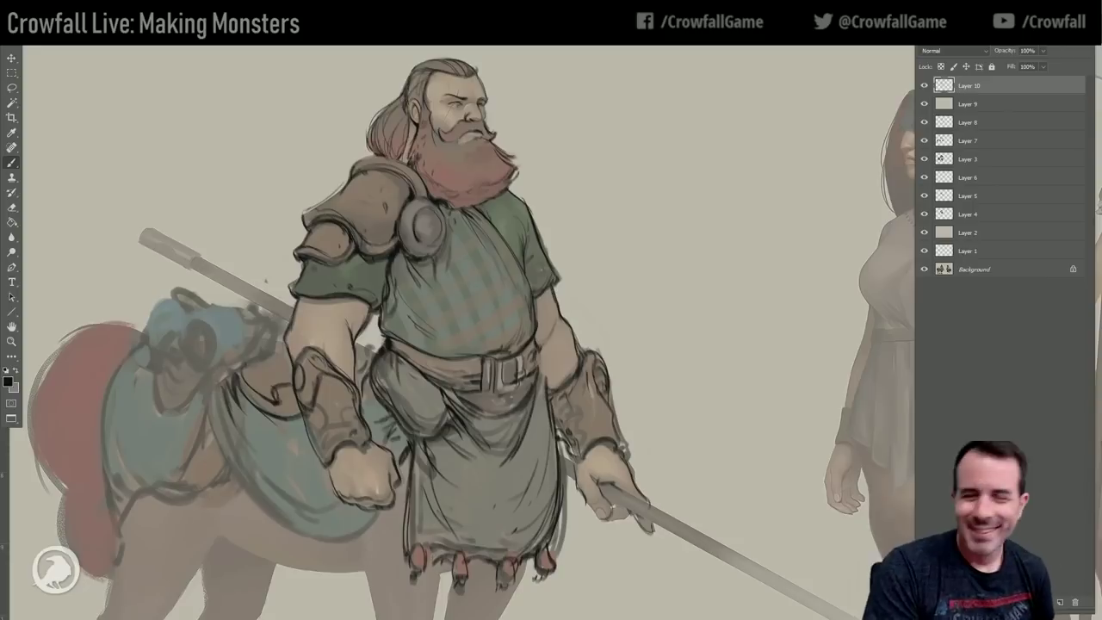
left_click_drag(589, 321, 580, 311)
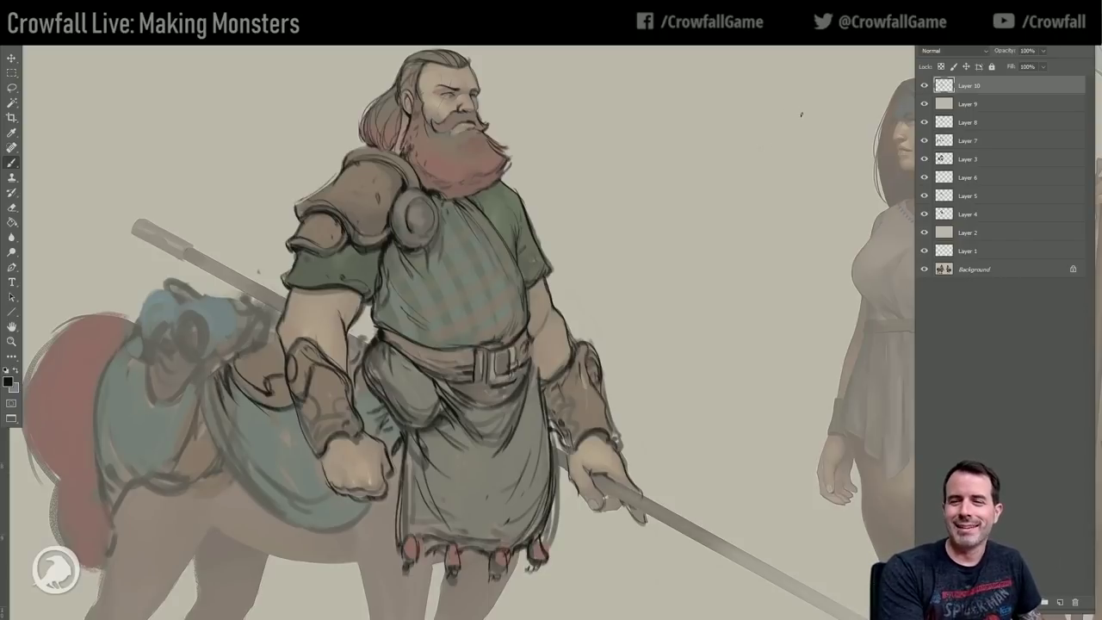
Examine the mirrored bearded centaur's line work up close and beside the female centaur at a wider view.
left_click_drag(591, 208, 526, 304)
right_click(525, 305)
left_click(441, 229)
left_click_drag(451, 258, 442, 232)
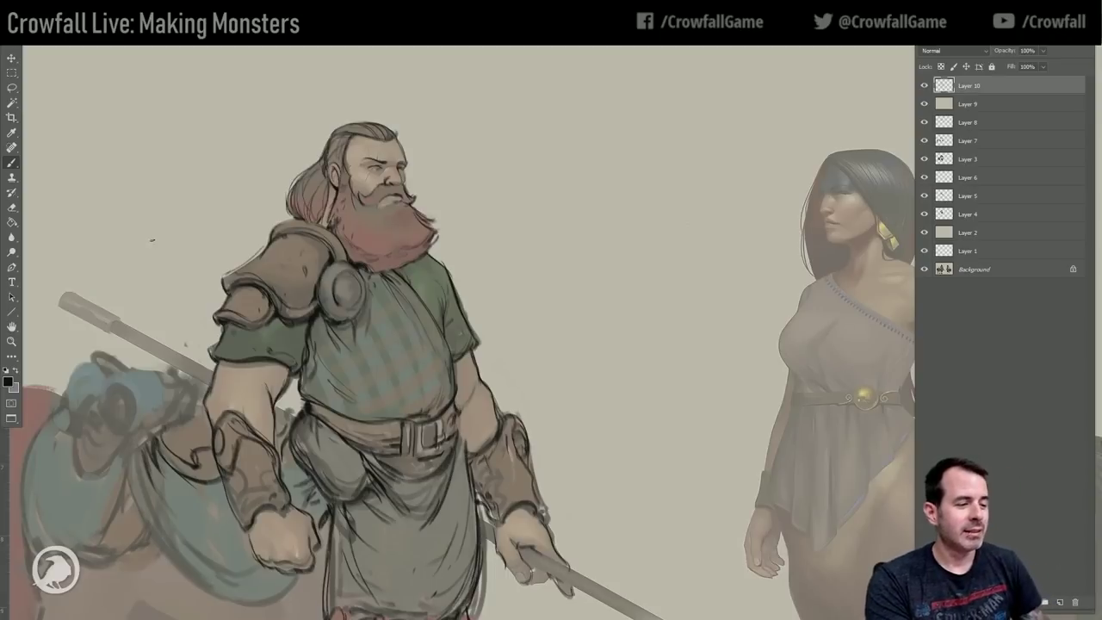
left_click(12, 341)
left_click(168, 274, "alt")
left_click_drag(168, 274, 264, 261)
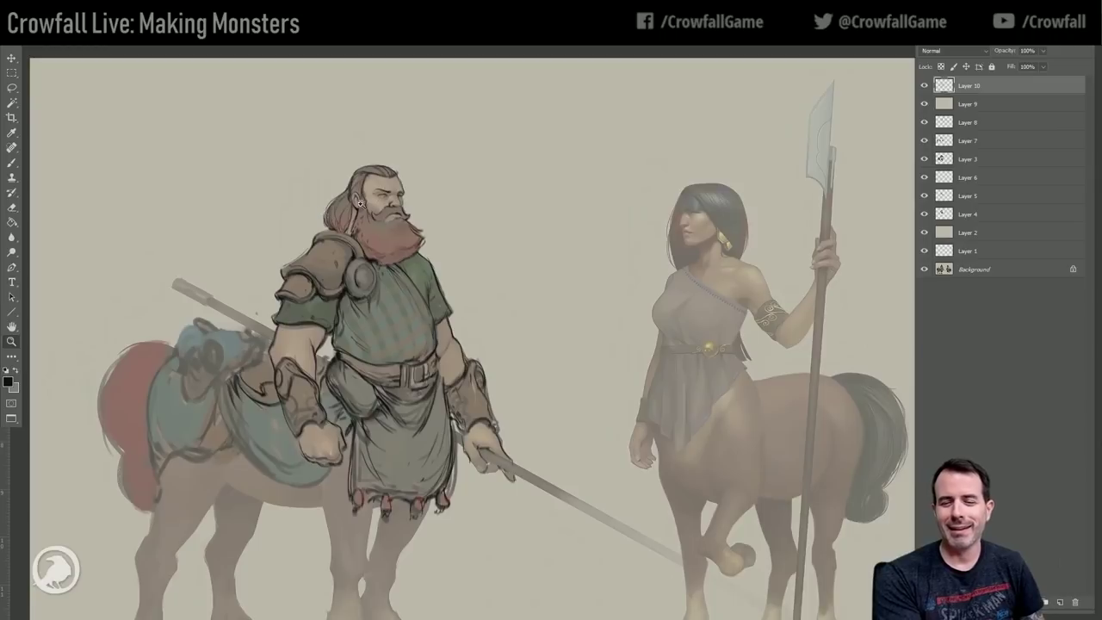
left_click(411, 255)
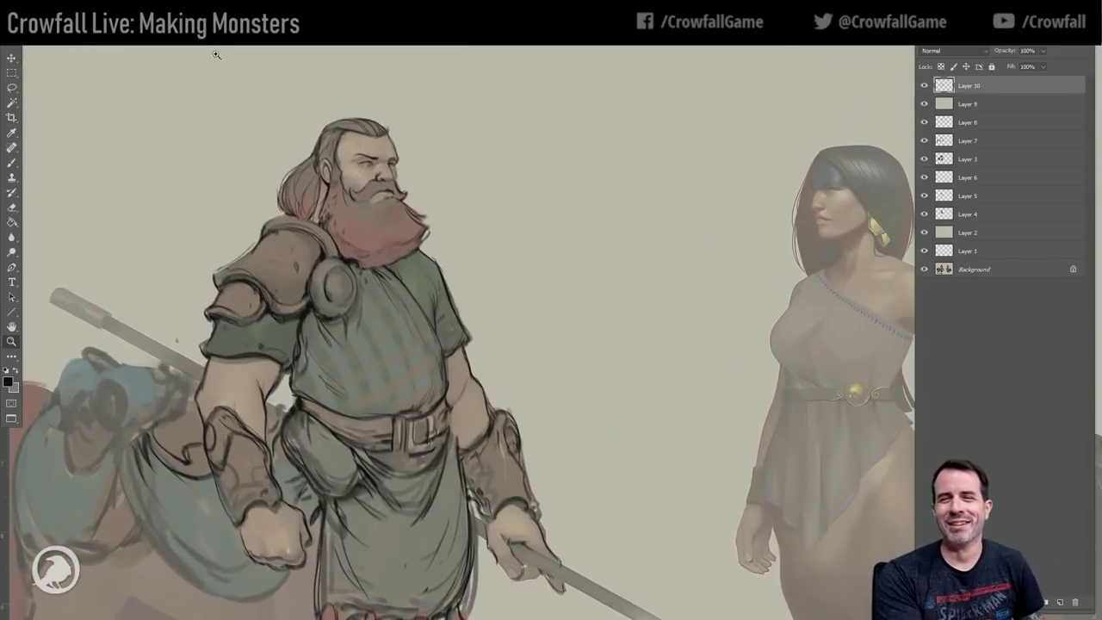
left_click_drag(338, 144, 354, 170)
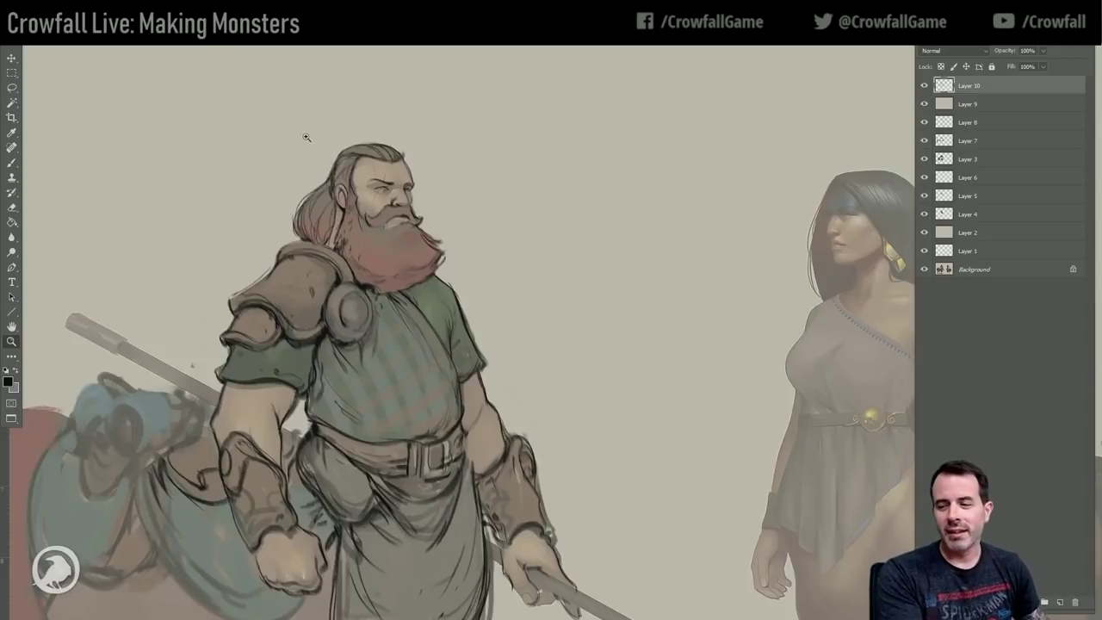
scroll(284, 158, "down", 1)
left_click_drag(262, 170, 263, 161)
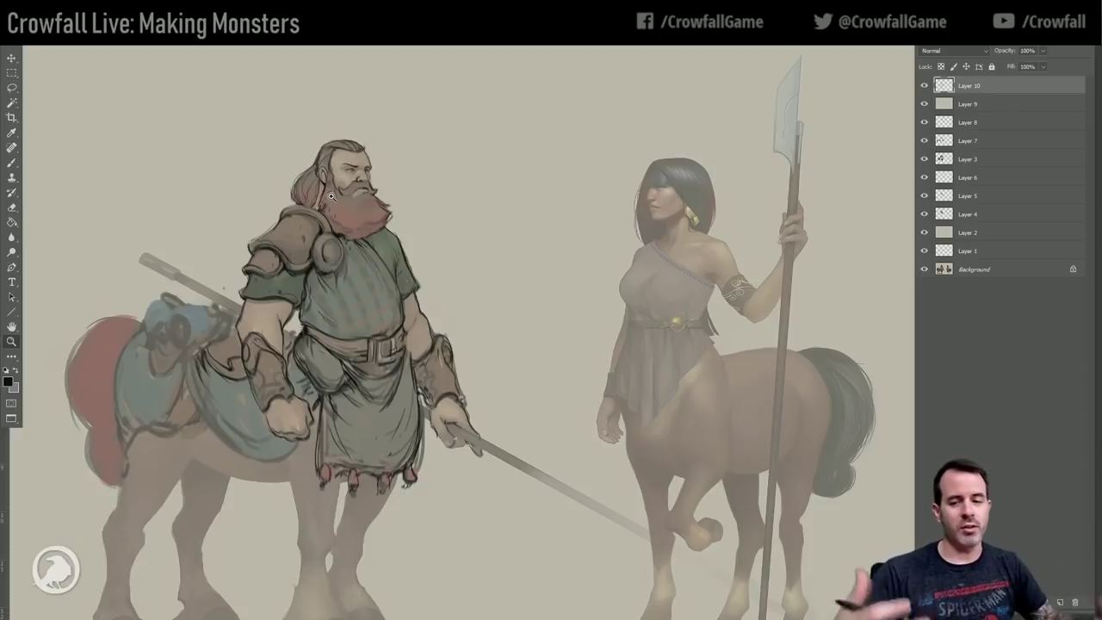
scroll(331, 196, "up", 2)
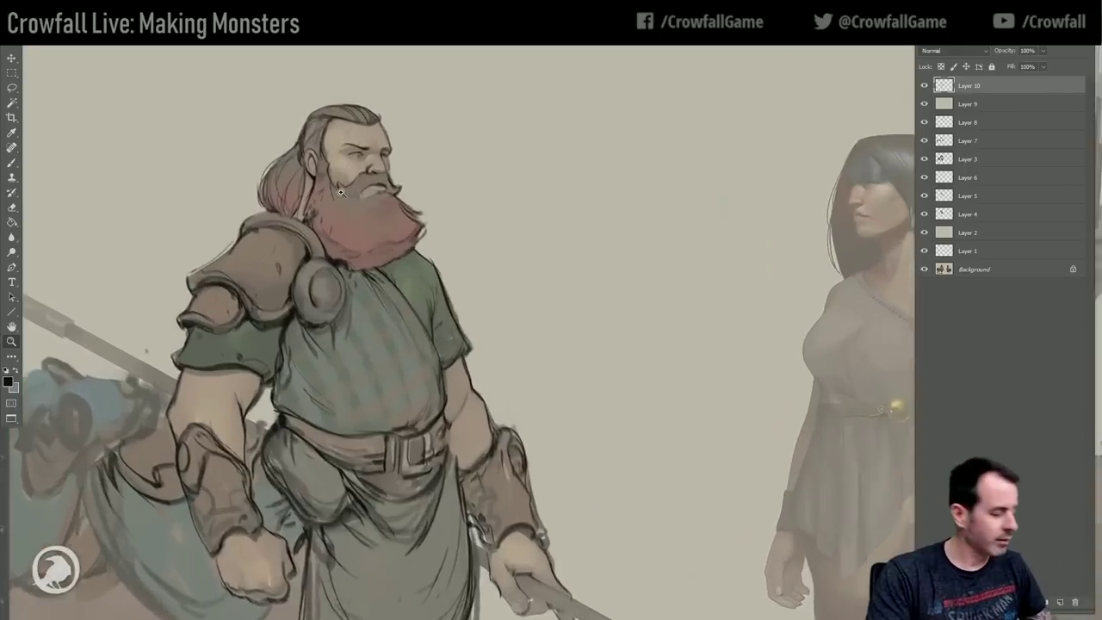
Sample a tone from the centaur's face as the Brush colour.
key("b")
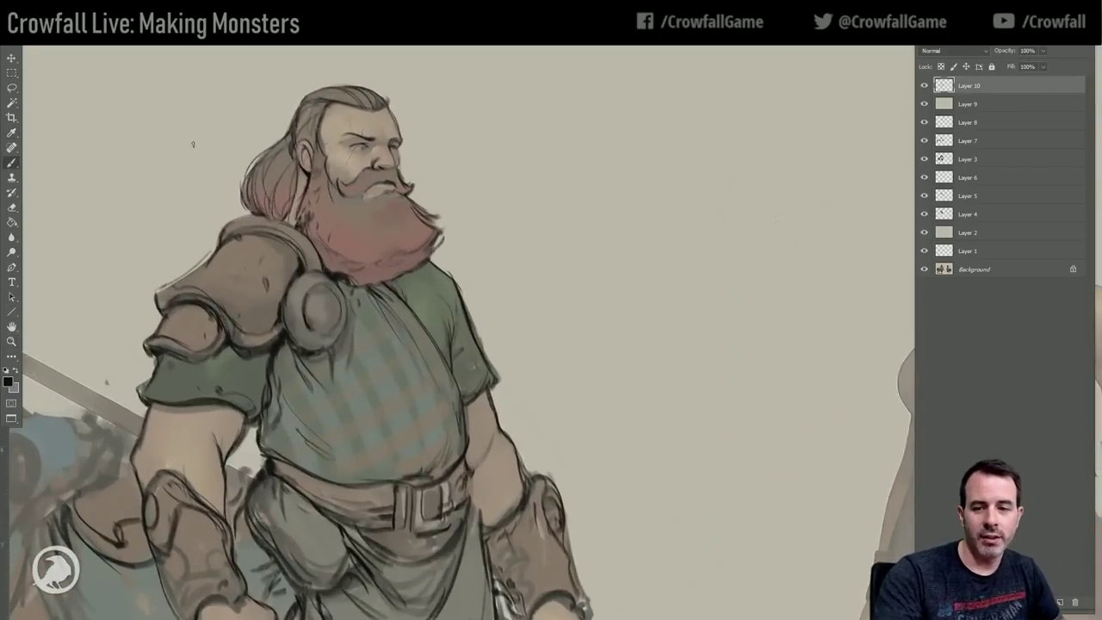
left_click(359, 146, "alt")
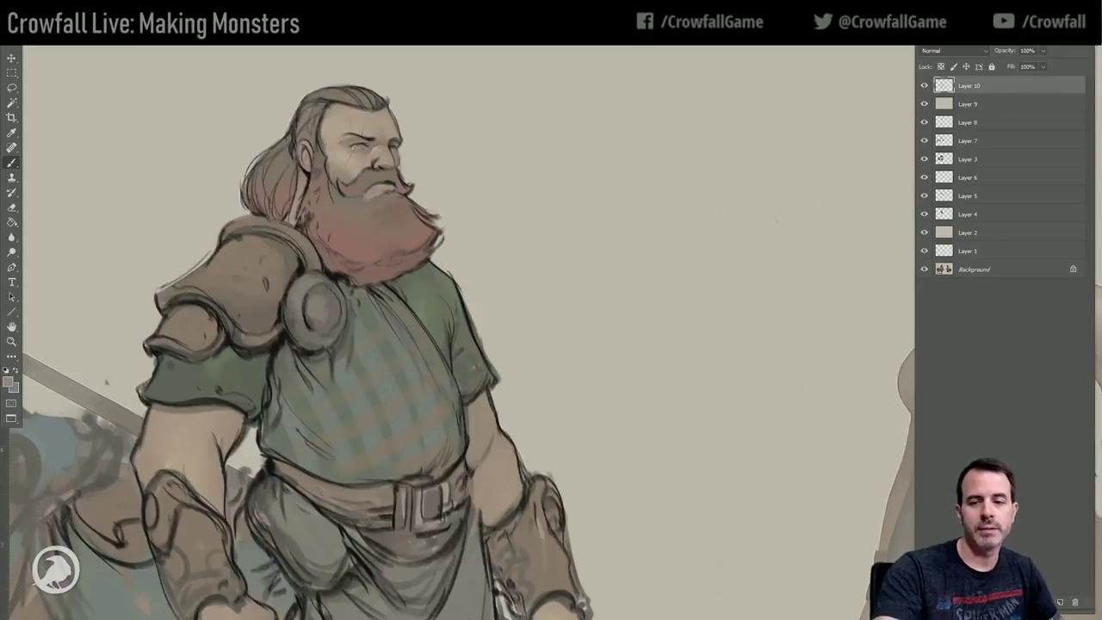
left_click_drag(489, 329, 499, 251)
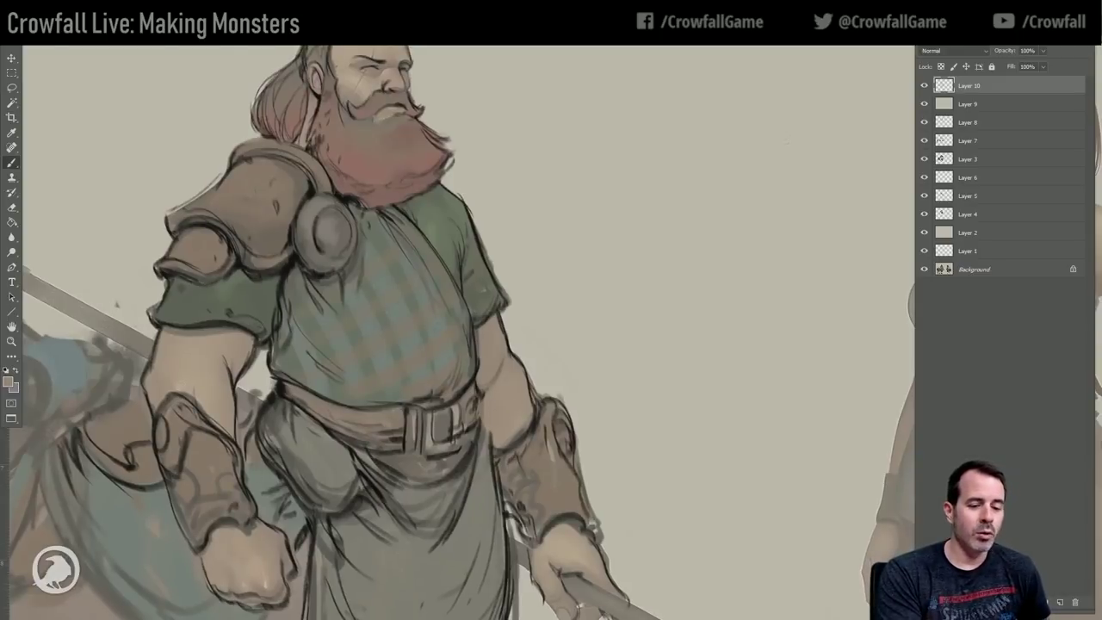
Examine the full figures of both centaurs, including legs and hooves, and recheck the bearded centaur's upper body.
left_click(12, 340)
left_click(245, 401, "alt")
left_click(244, 400, "alt")
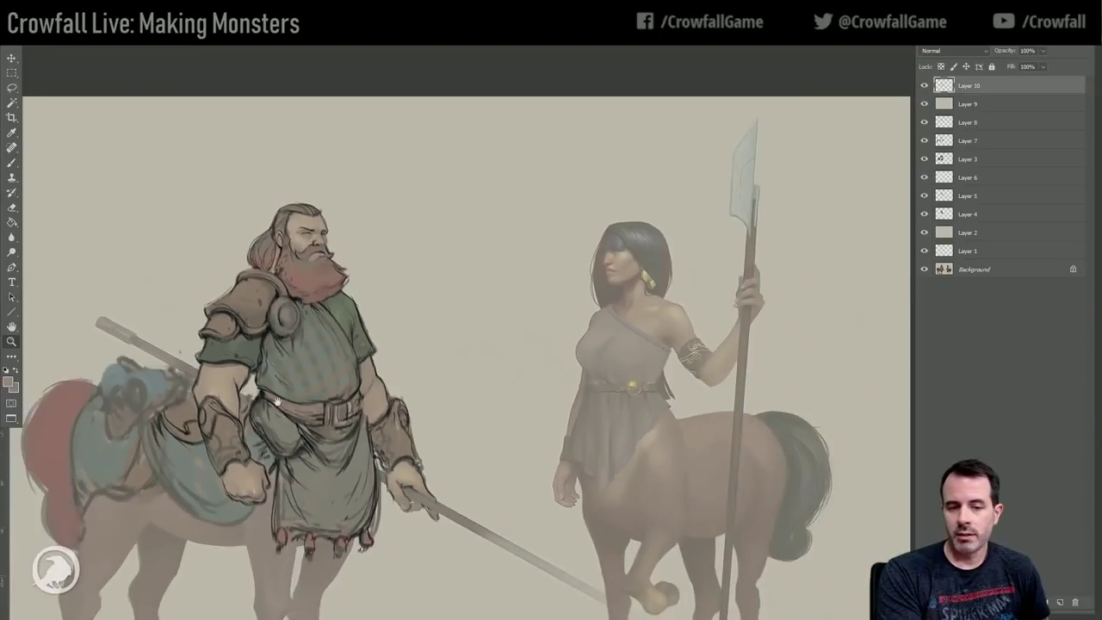
left_click_drag(277, 400, 262, 231)
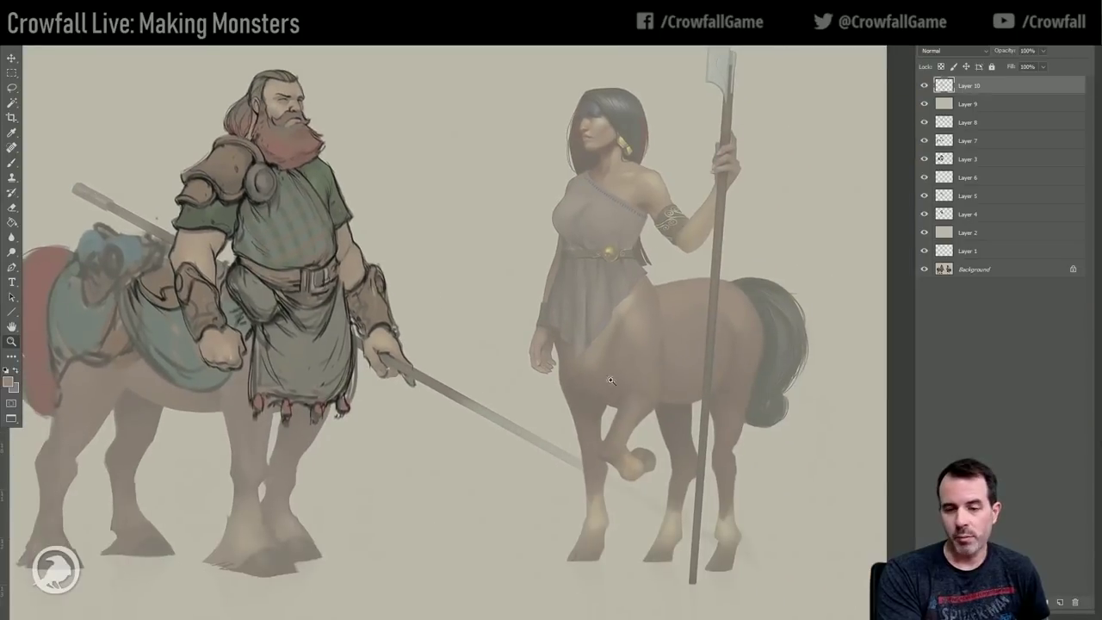
left_click_drag(374, 246, 397, 259)
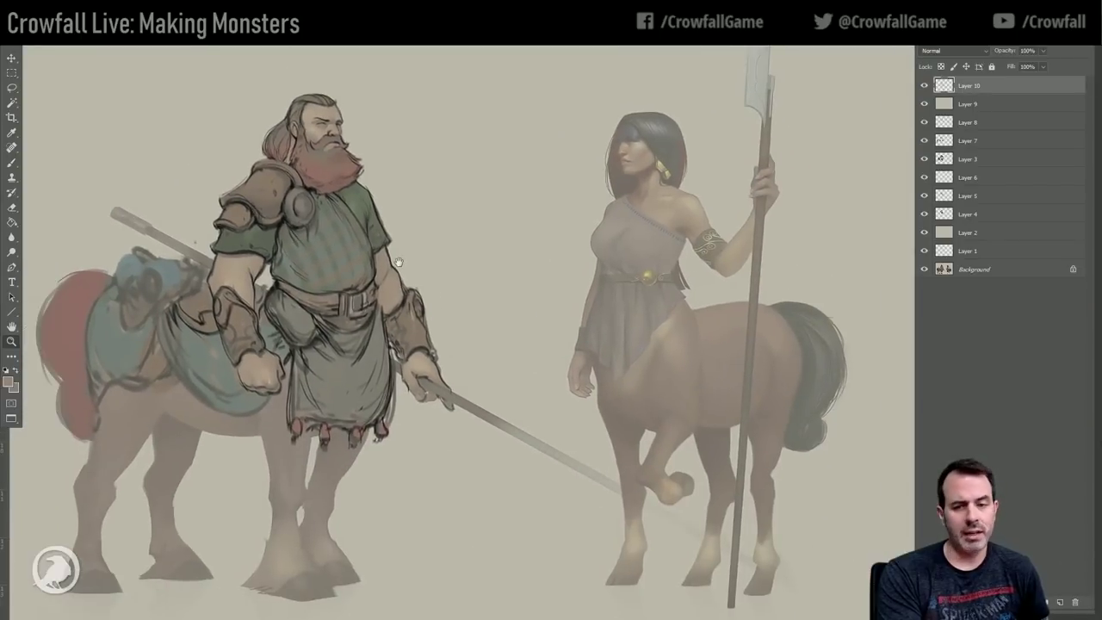
left_click(284, 153)
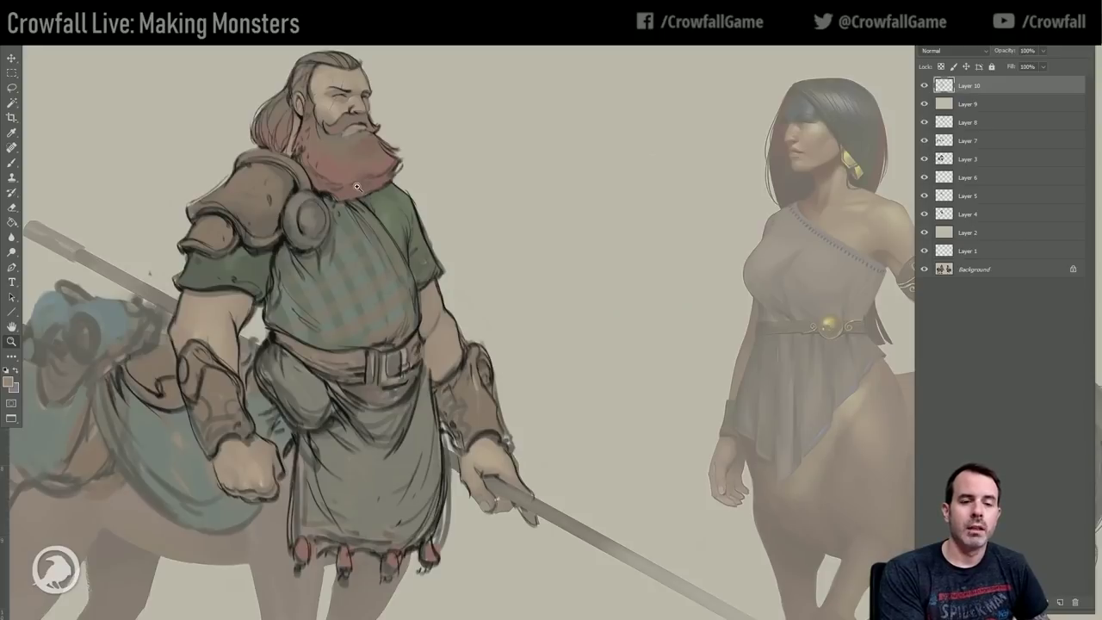
left_click(11, 73)
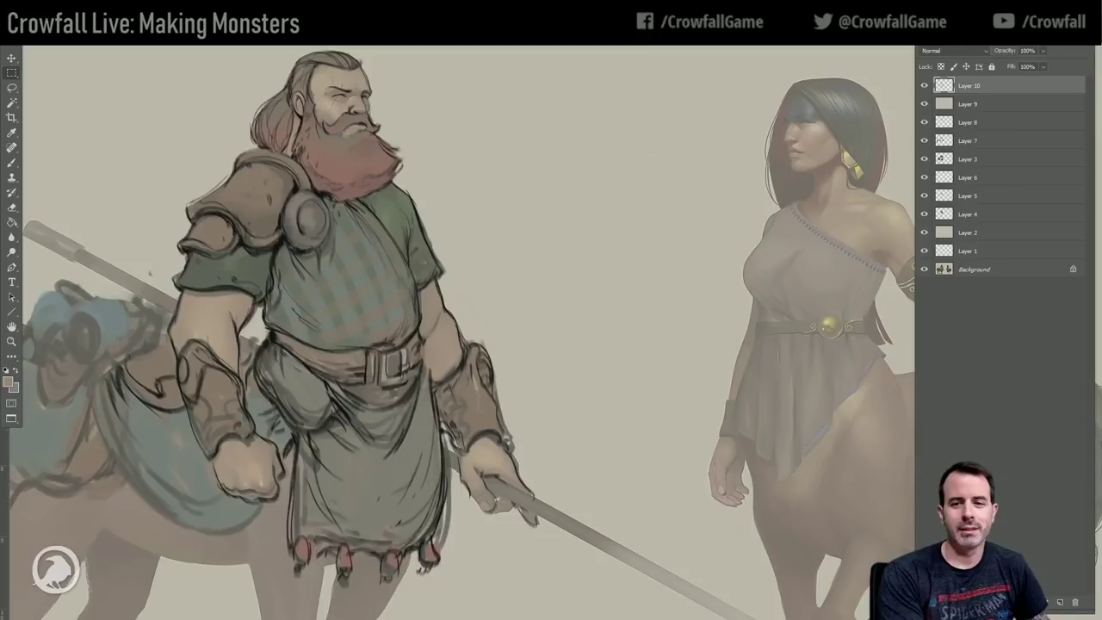
left_click_drag(334, 203, 353, 274)
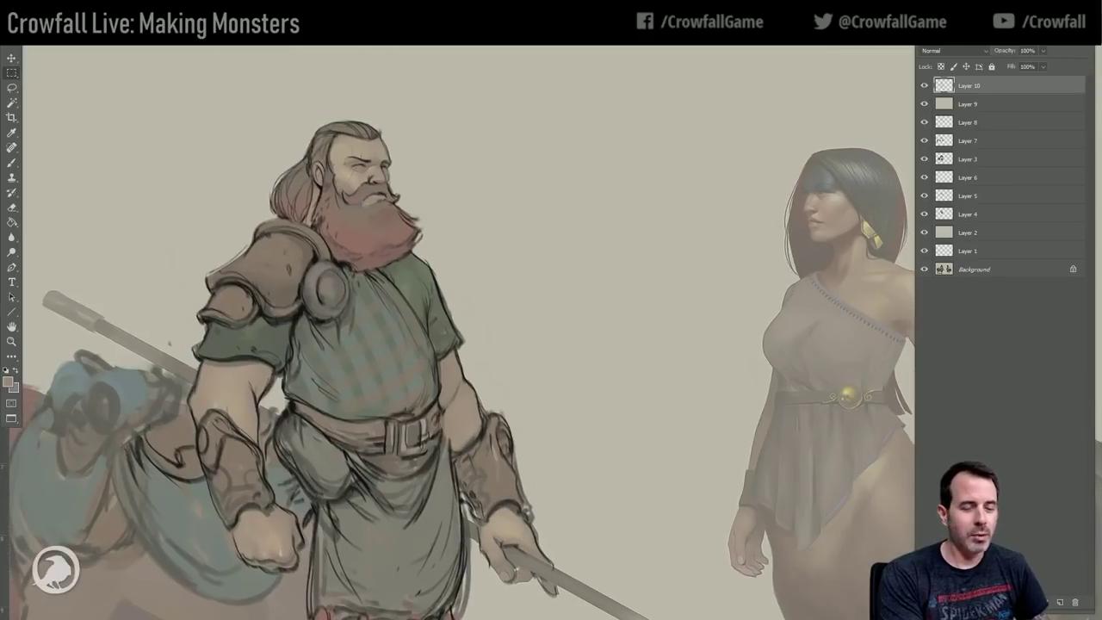
Activate the Brush tool and set the foreground colour to black.
left_click(12, 163)
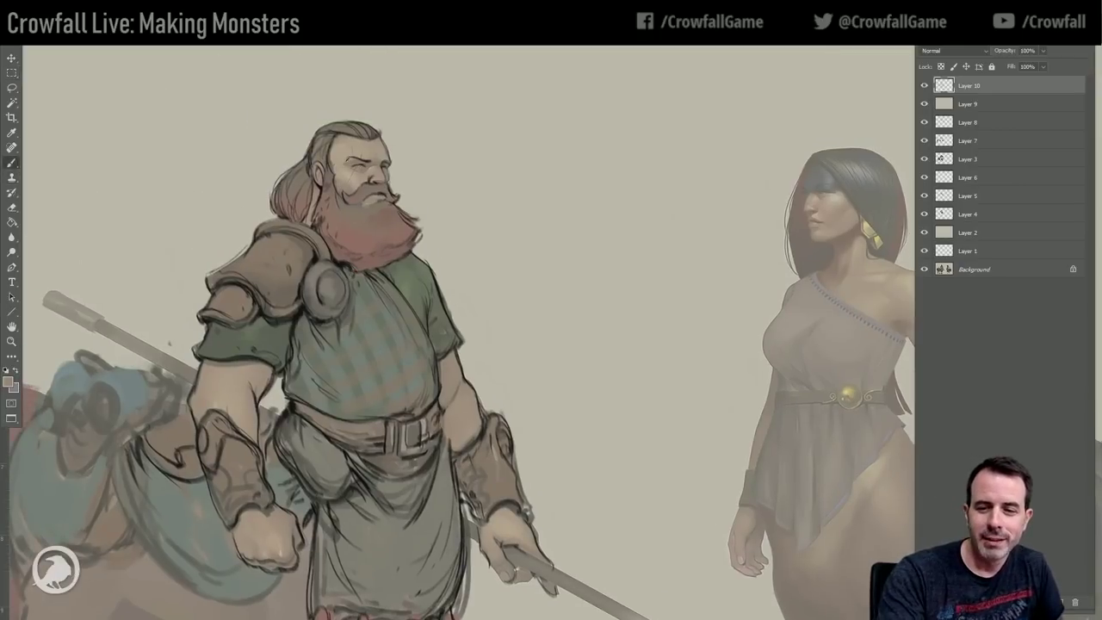
left_click(8, 382)
left_click_drag(598, 337, 583, 458)
left_click(853, 311)
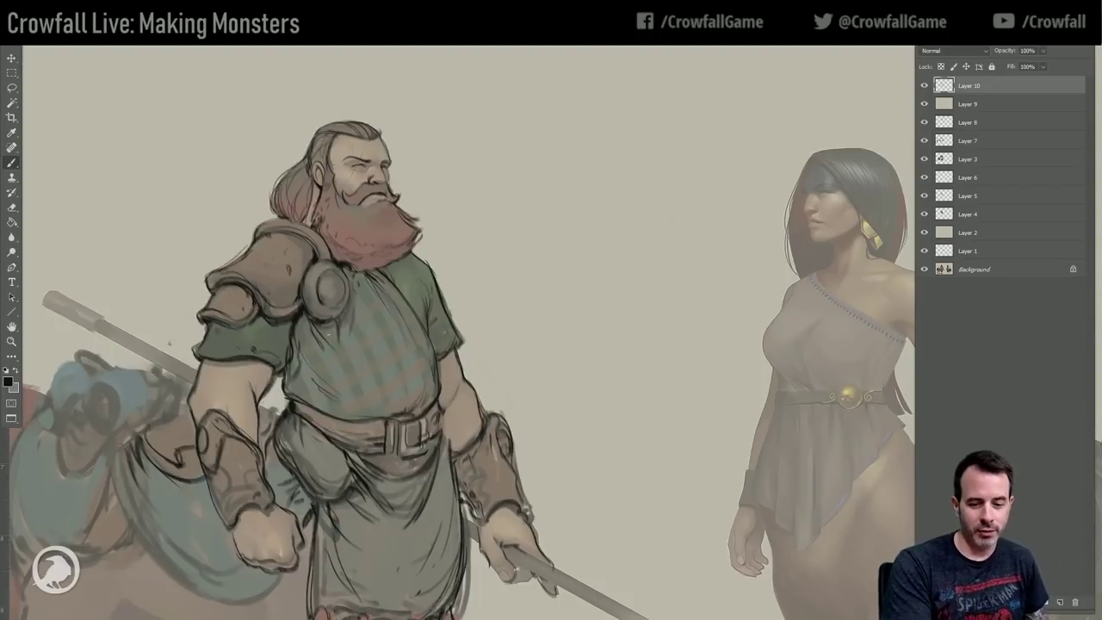
Outline the upper parts of the bearded centaur's two front legs from the tasselled hem down to the knees.
left_click_drag(381, 347, 393, 280)
mouse_move(339, 317)
left_mouse_down()
mouse_move(353, 215)
mouse_move(351, 225)
left_mouse_up()
left_click_drag(290, 380, 305, 460)
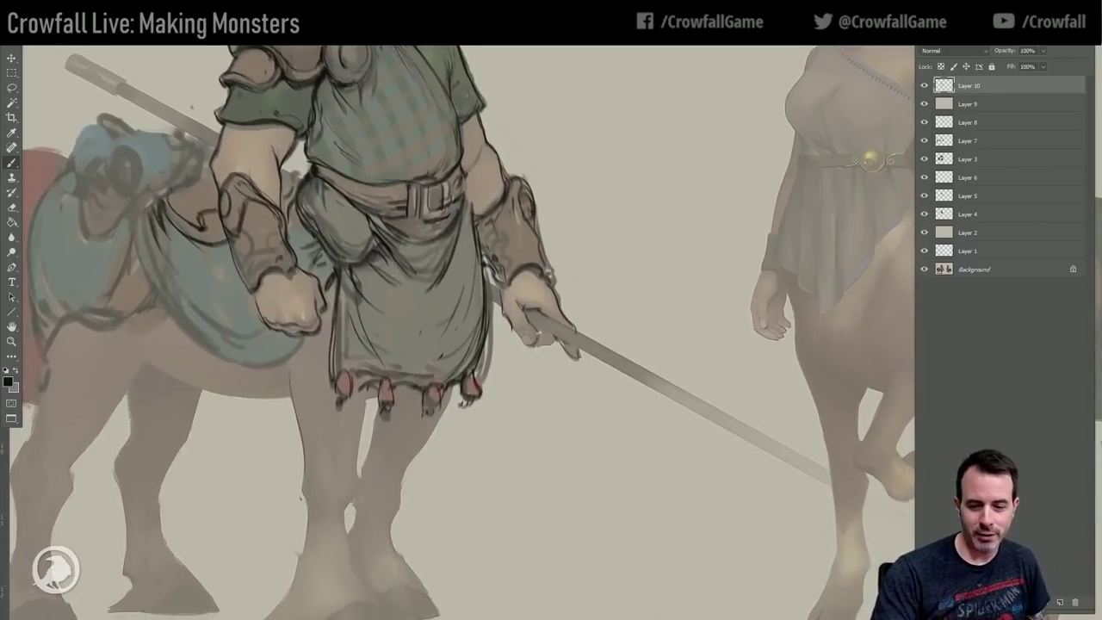
mouse_move(365, 397)
left_mouse_down()
mouse_move(358, 480)
mouse_move(340, 519)
left_mouse_up()
left_click_drag(305, 461, 308, 516)
left_click_drag(377, 399, 356, 486)
left_click_drag(456, 387, 389, 533)
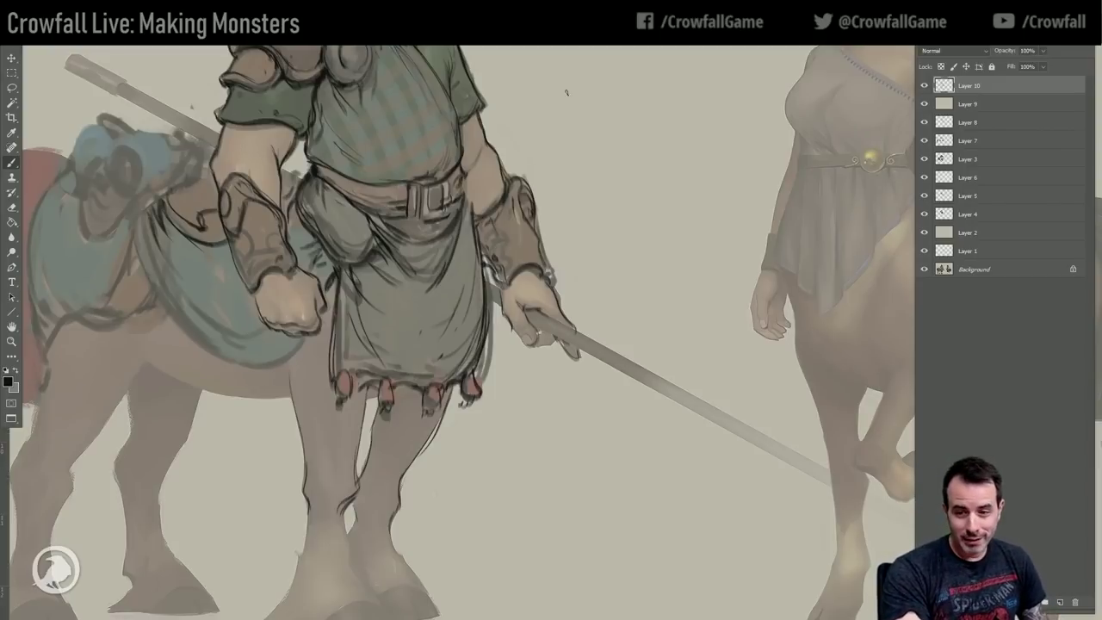
Examine the bearded centaur's torso, arms and skirt up close, and compare both centaurs' full figures.
left_click_drag(479, 184, 483, 208)
mouse_move(402, 247)
left_mouse_down()
mouse_move(430, 255)
mouse_move(449, 243)
left_mouse_up()
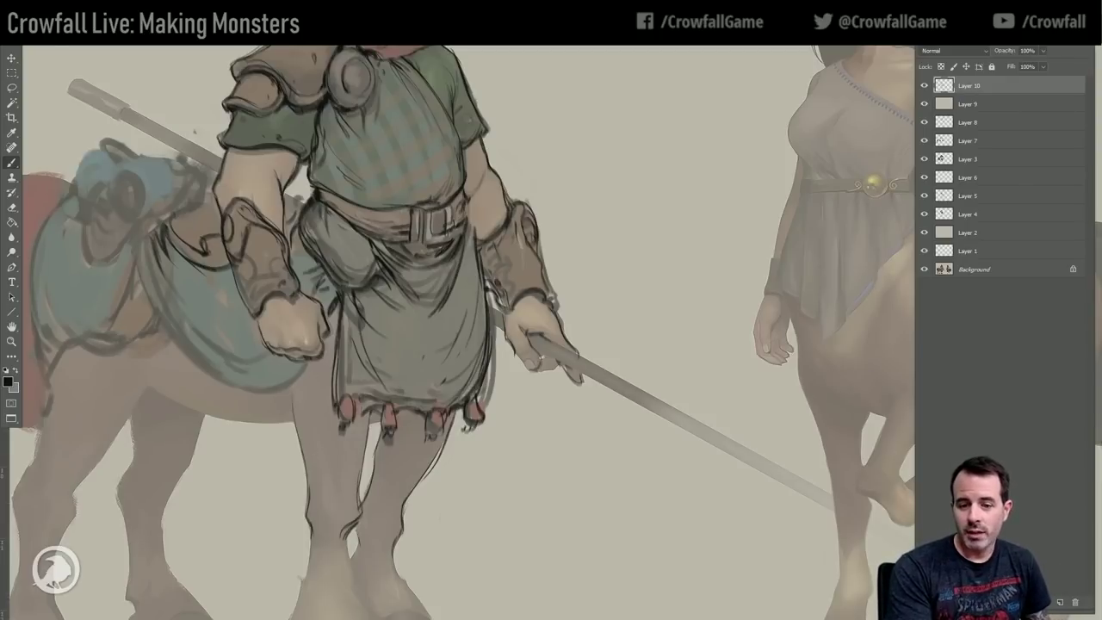
left_click_drag(361, 290, 365, 334)
mouse_move(528, 403)
left_mouse_down()
mouse_move(543, 416)
mouse_move(560, 410)
left_mouse_up()
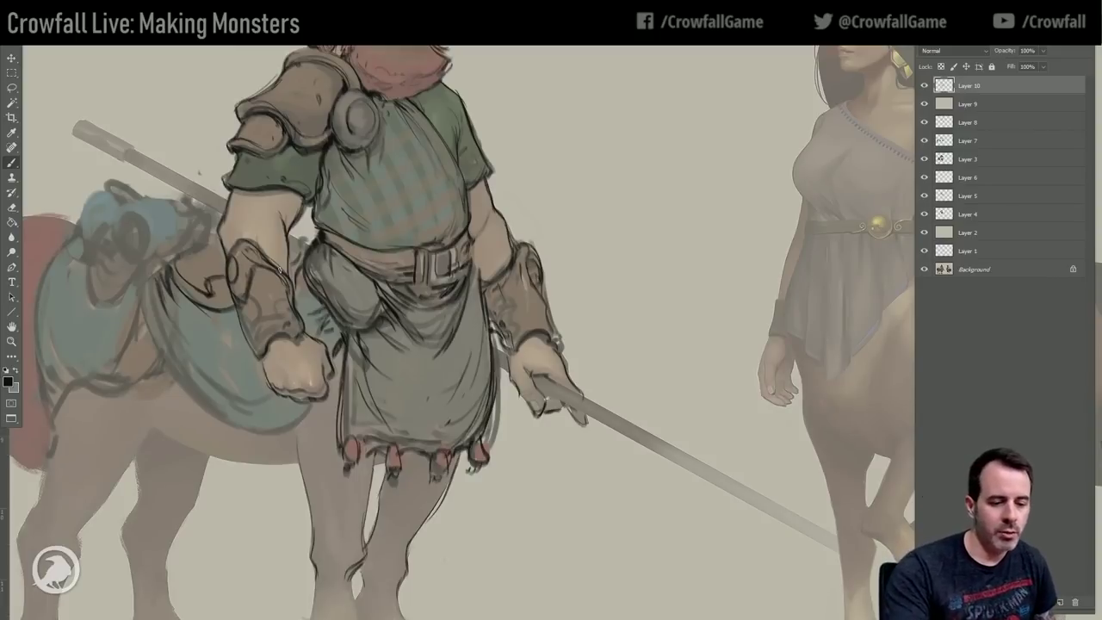
key("z")
left_click(229, 345, "alt")
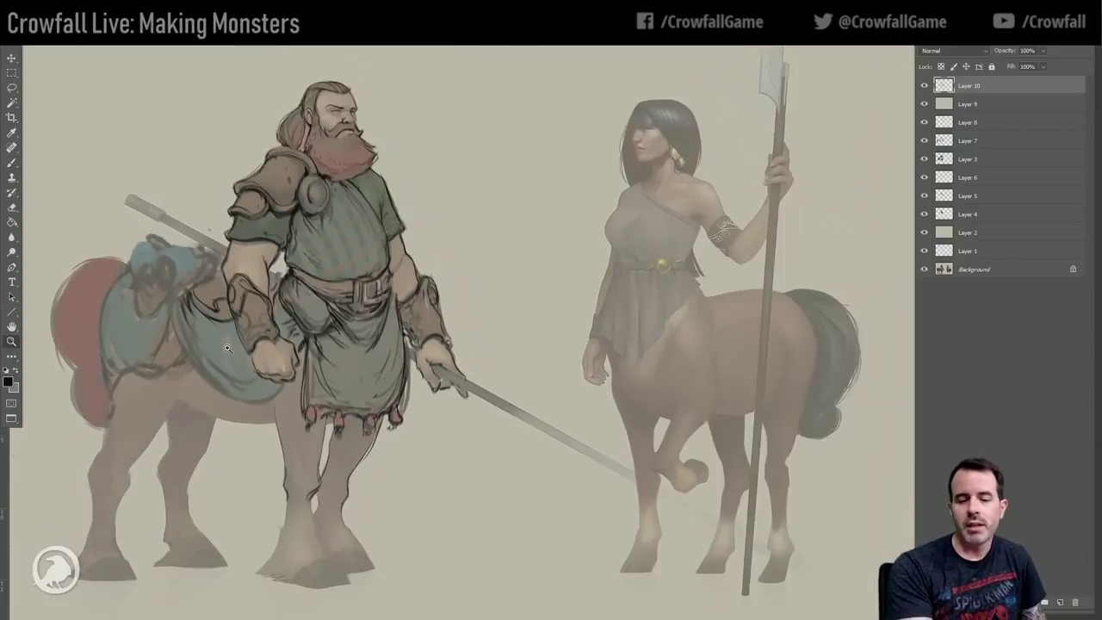
left_click_drag(344, 389, 348, 404)
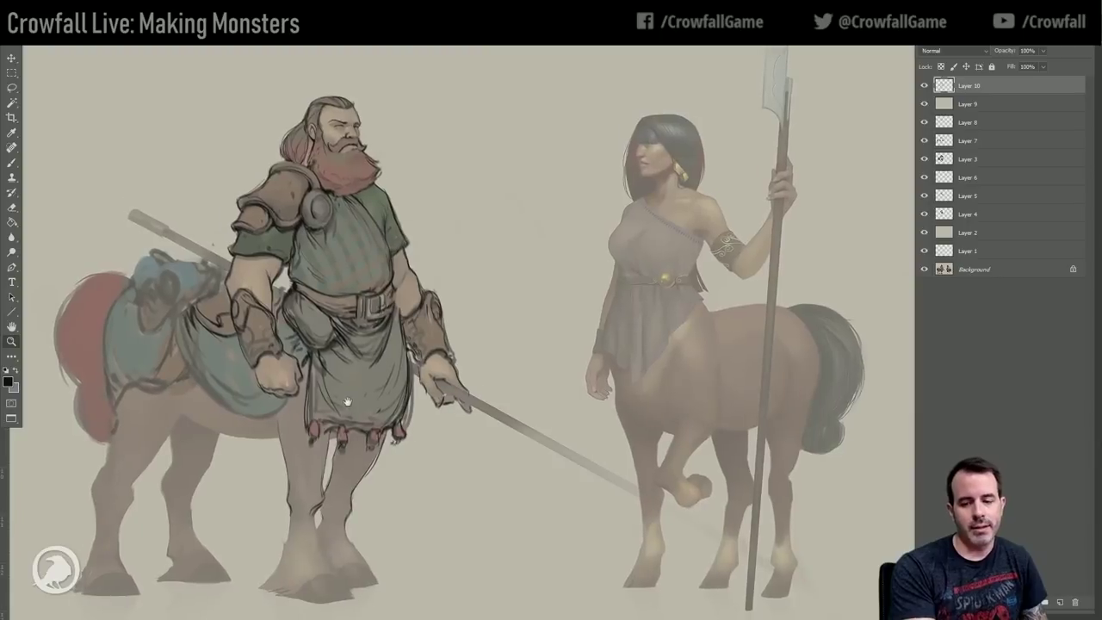
left_click(243, 188)
left_click(243, 187)
key("b")
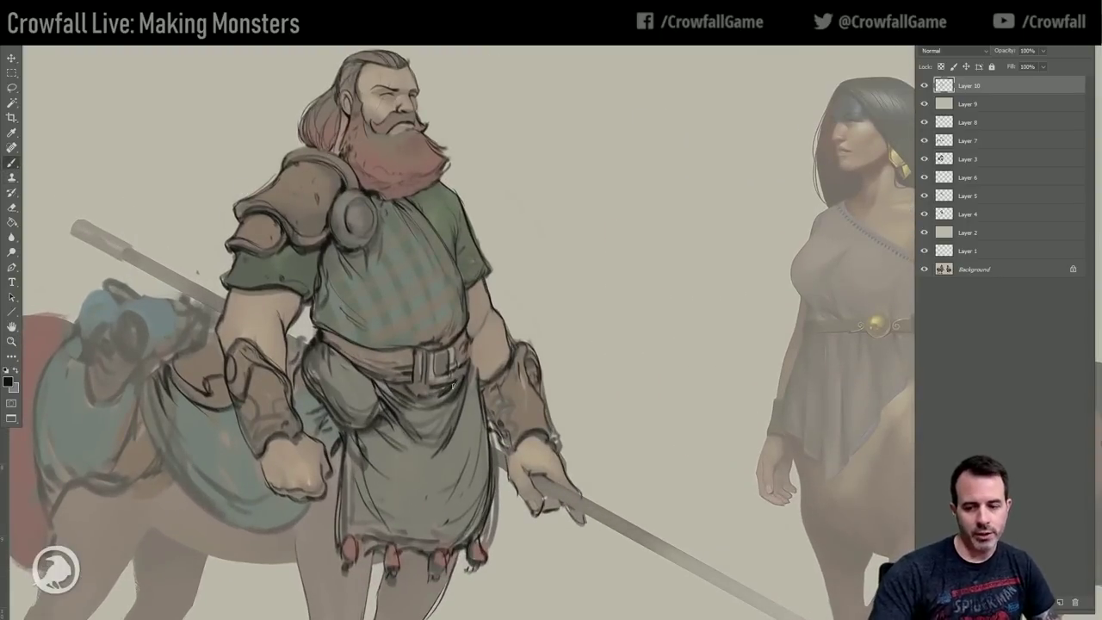
Reinforce the outline of the bearded centaur's staff arm and add crease lines to the belt pouch.
mouse_move(472, 360)
left_mouse_down()
mouse_move(477, 391)
mouse_move(466, 312)
mouse_move(482, 281)
left_mouse_up()
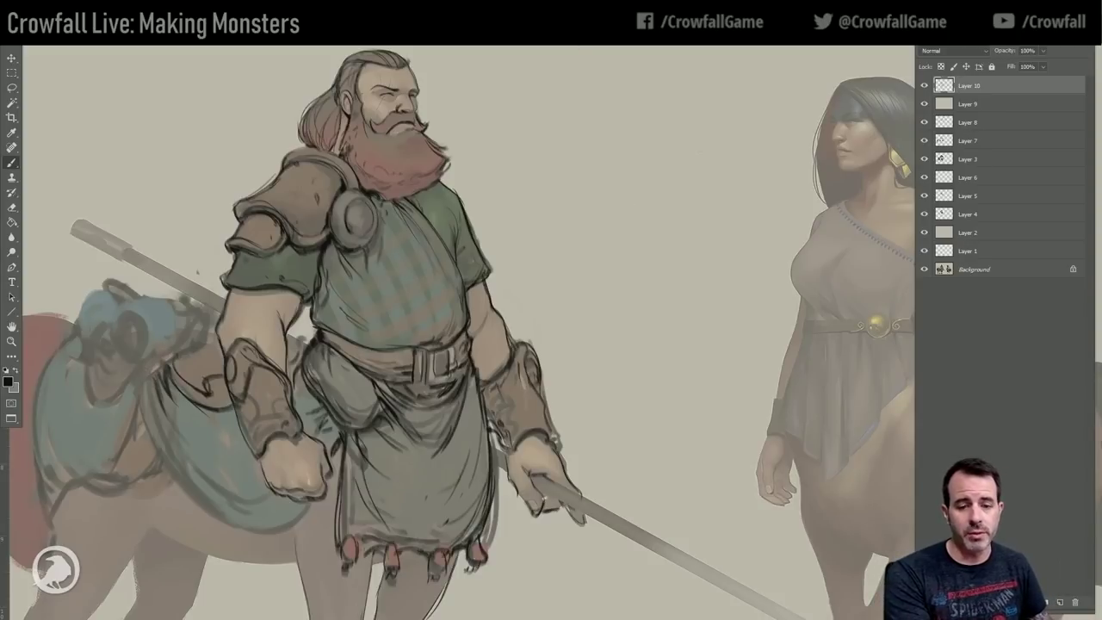
left_click_drag(358, 288, 379, 258)
left_click_drag(383, 355, 366, 367)
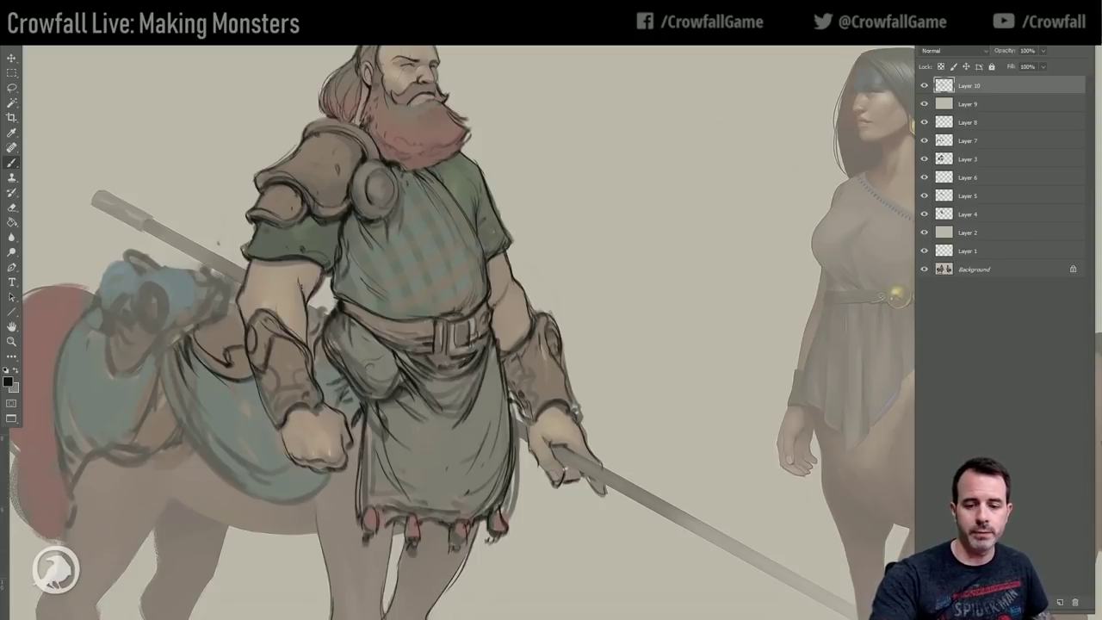
Sample a brownish tone beside the near forearm's bracer as the Brush colour and review both full figures.
left_click(312, 313, "alt")
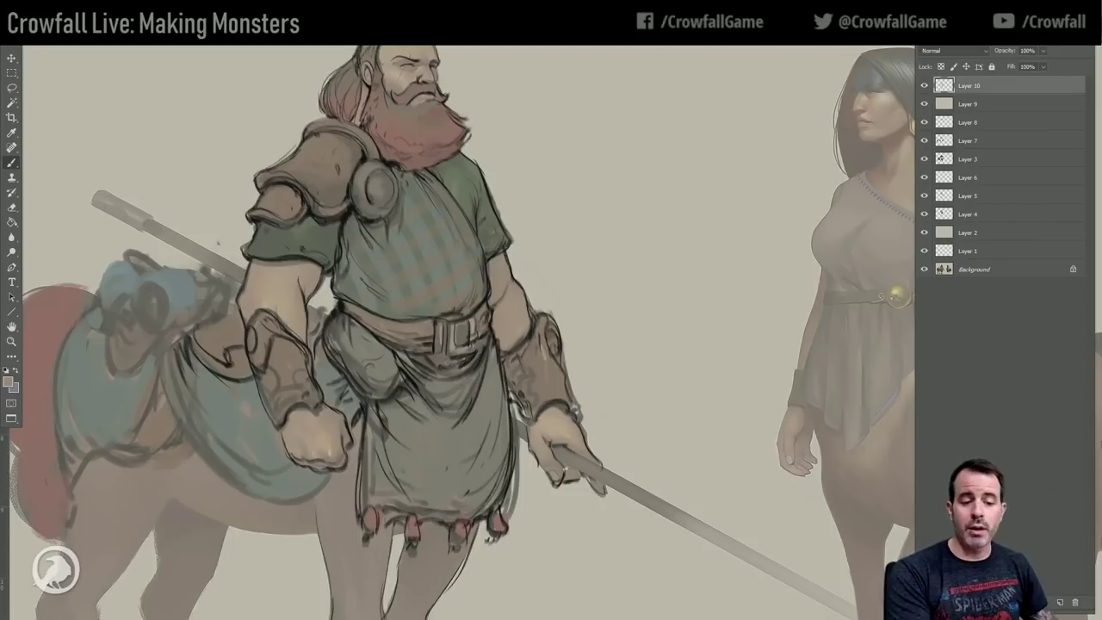
left_click(11, 342)
left_click(207, 357, "alt")
left_click_drag(219, 388, 241, 383)
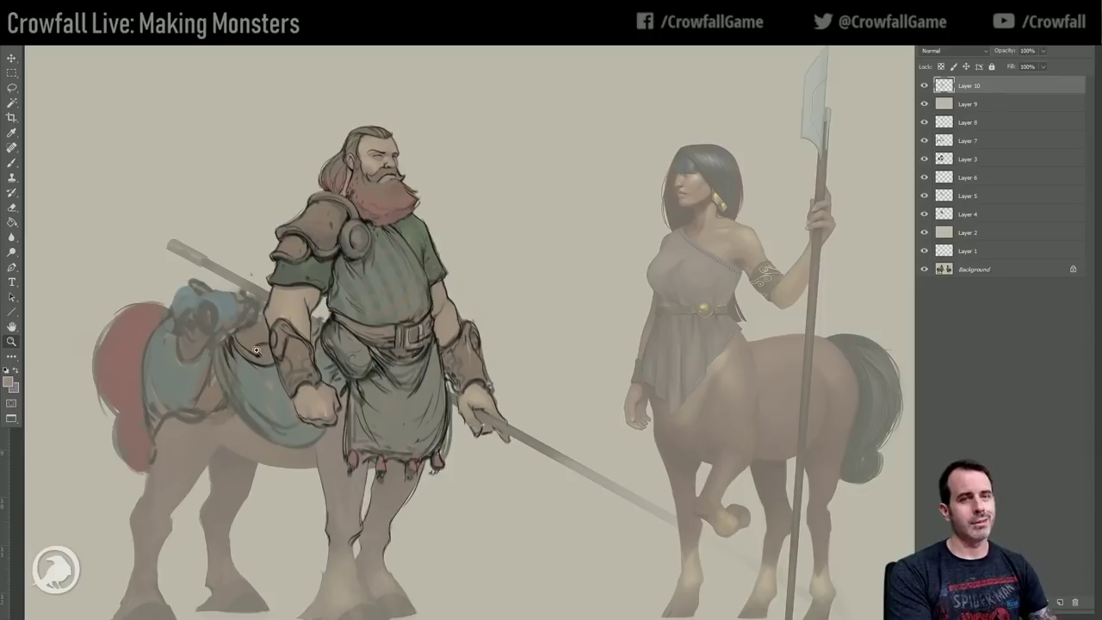
left_click(252, 344)
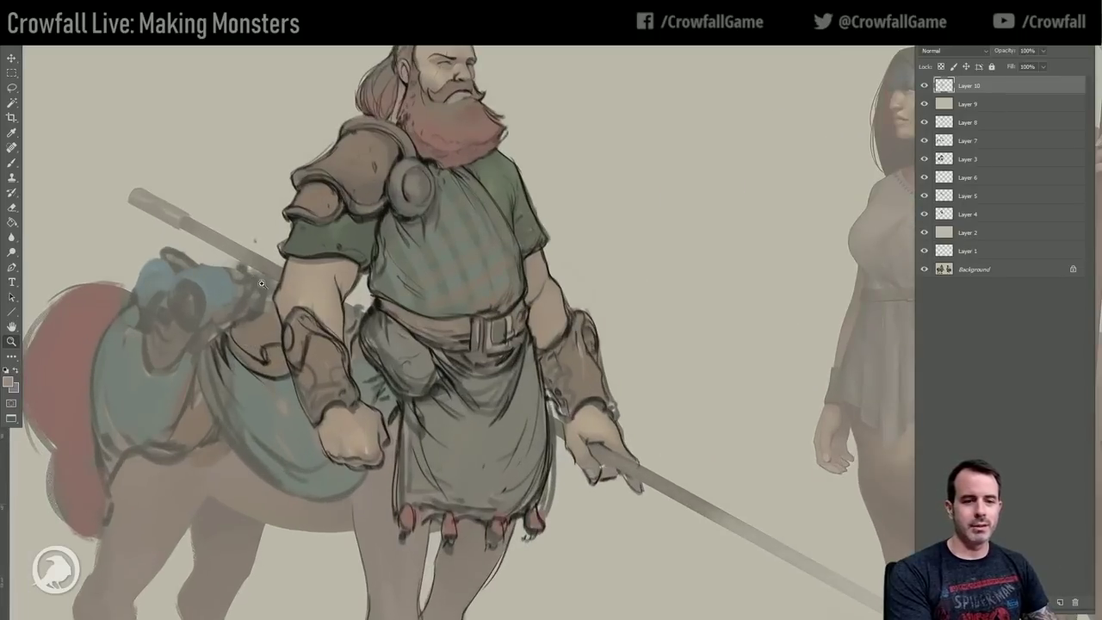
left_click(12, 162)
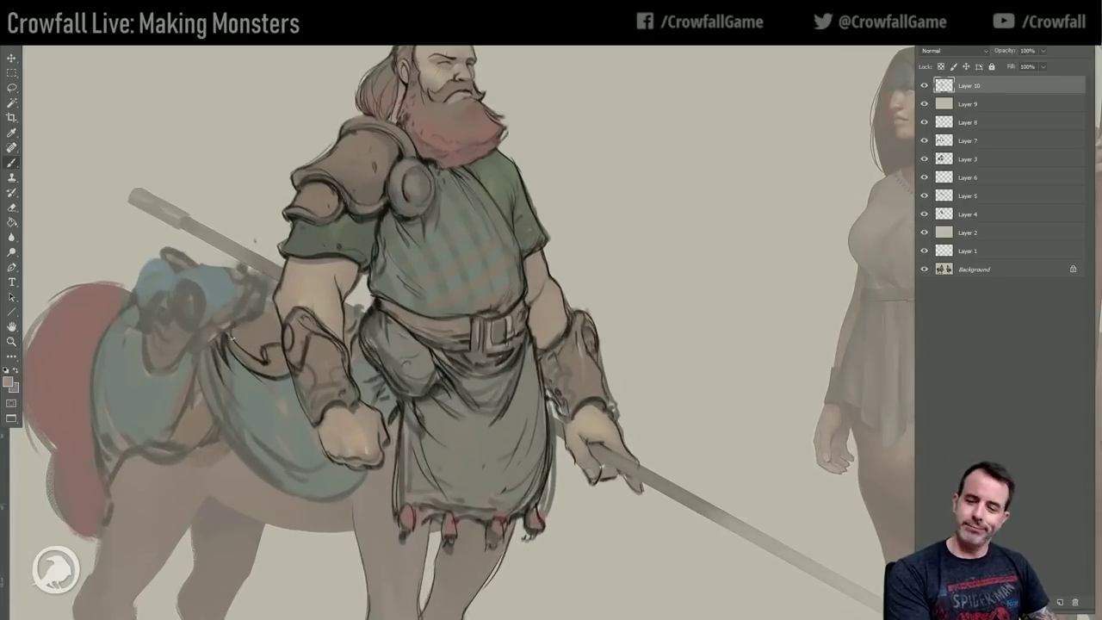
Sample the black line work around the shoulder armour as the Brush colour.
left_click(387, 206, "alt")
key("c")
left_click_drag(315, 261, 419, 258)
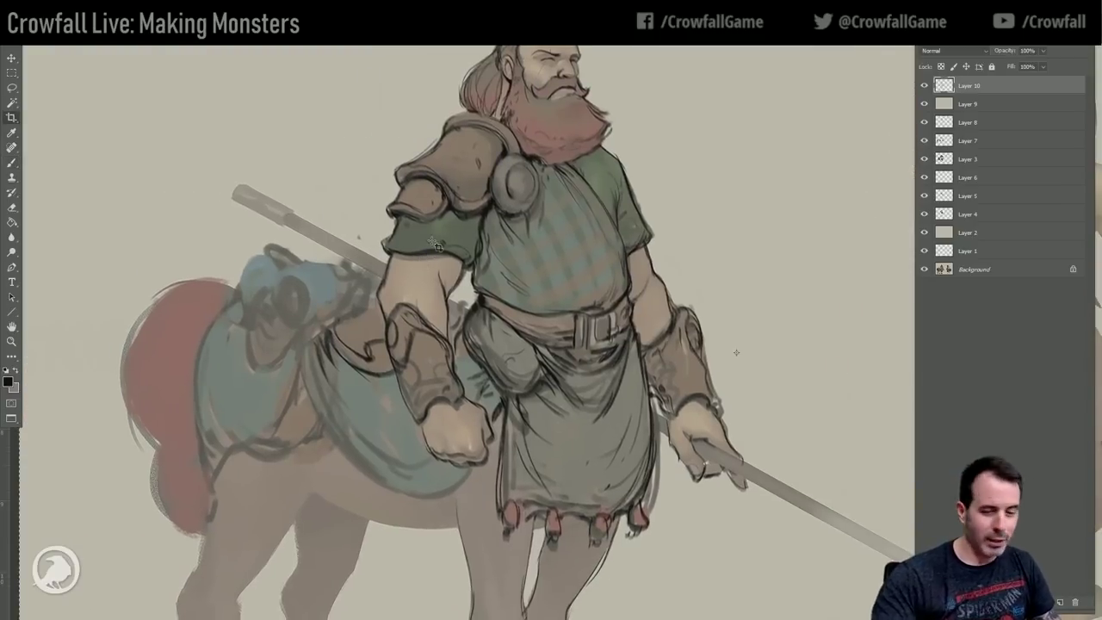
left_click(12, 163)
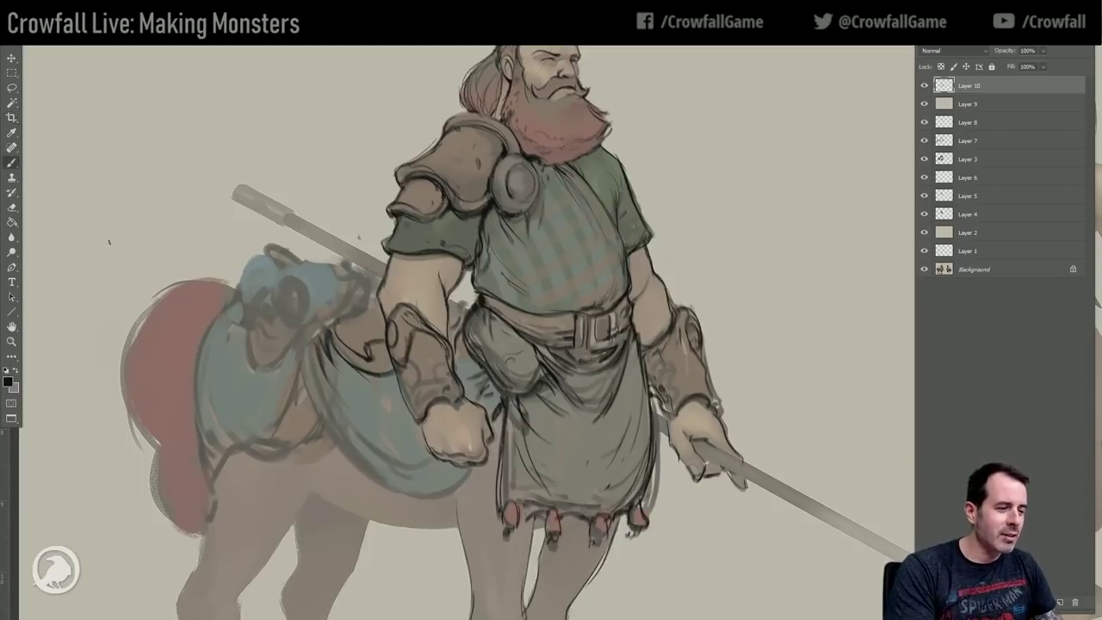
left_click_drag(283, 268, 268, 270)
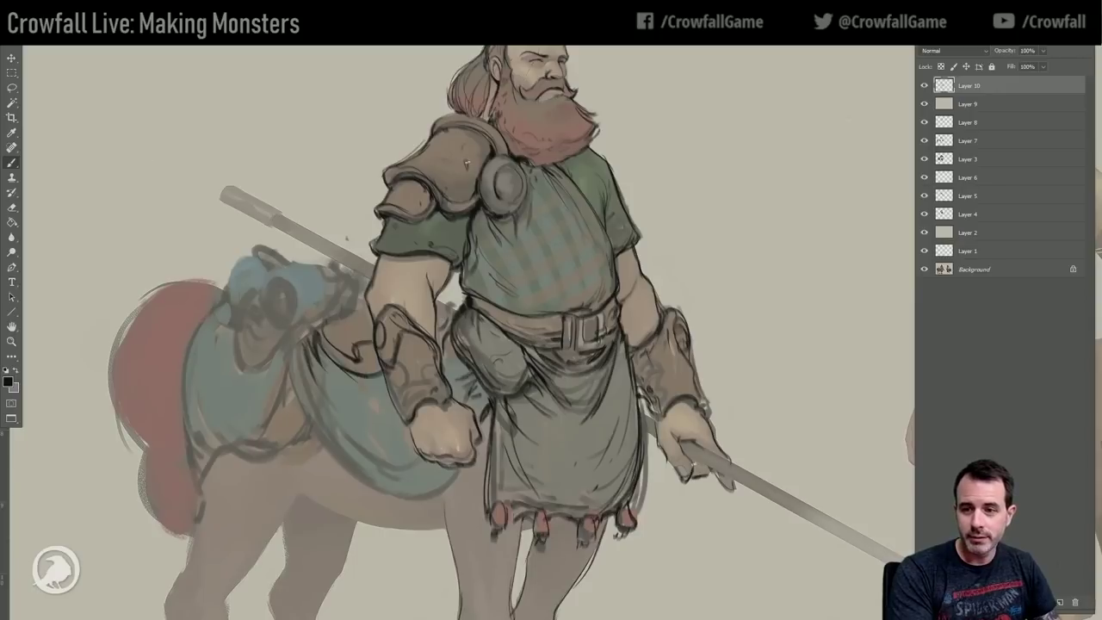
left_click(493, 151, "alt")
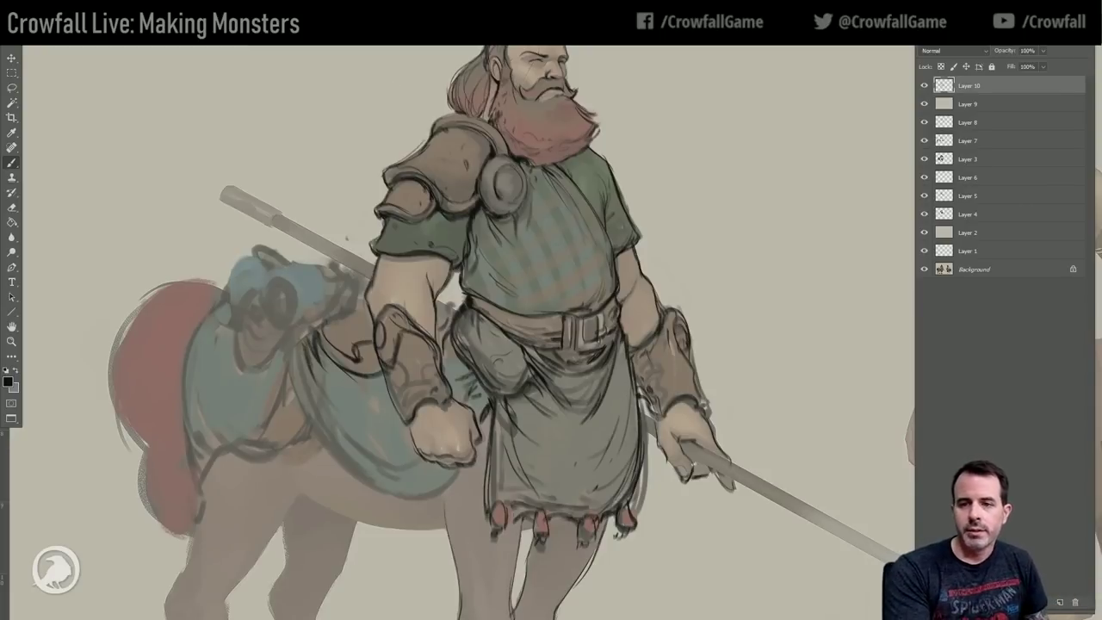
Add fine strand lines to the bearded centaur's beard, sampling tones from the beard and its edges.
left_click_drag(387, 147, 369, 196)
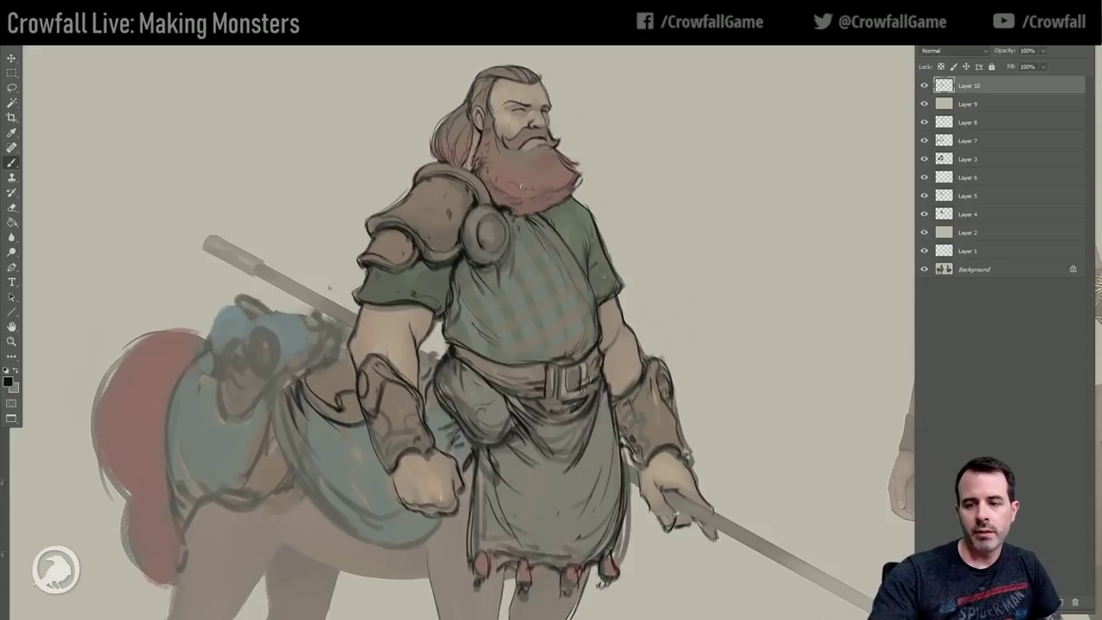
left_click(497, 188, "alt")
left_click(500, 208, "alt")
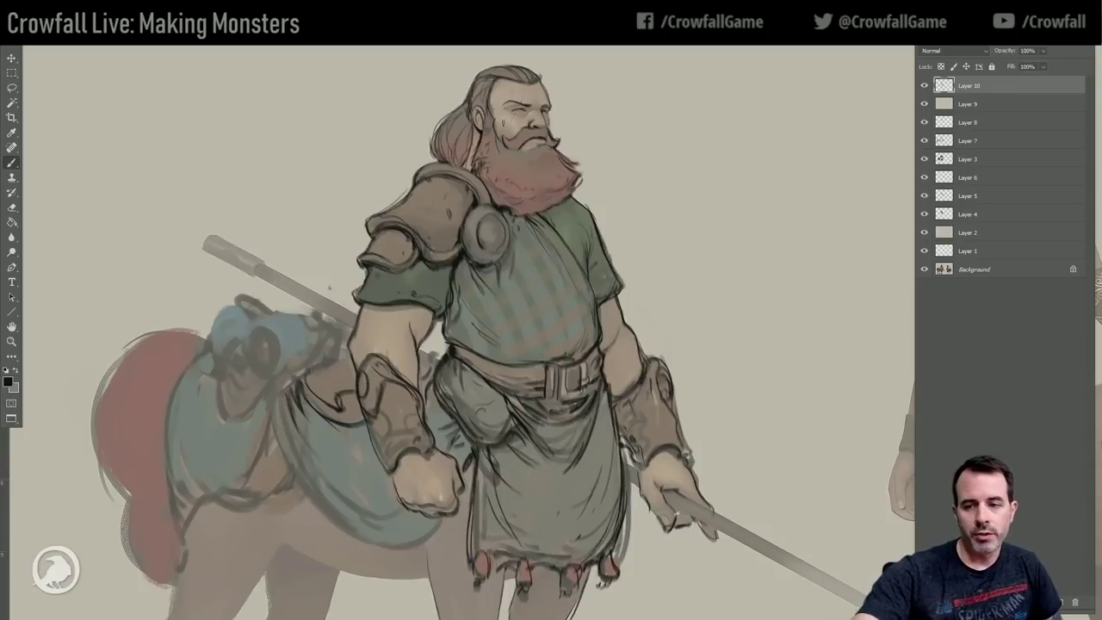
left_click(515, 148, "alt")
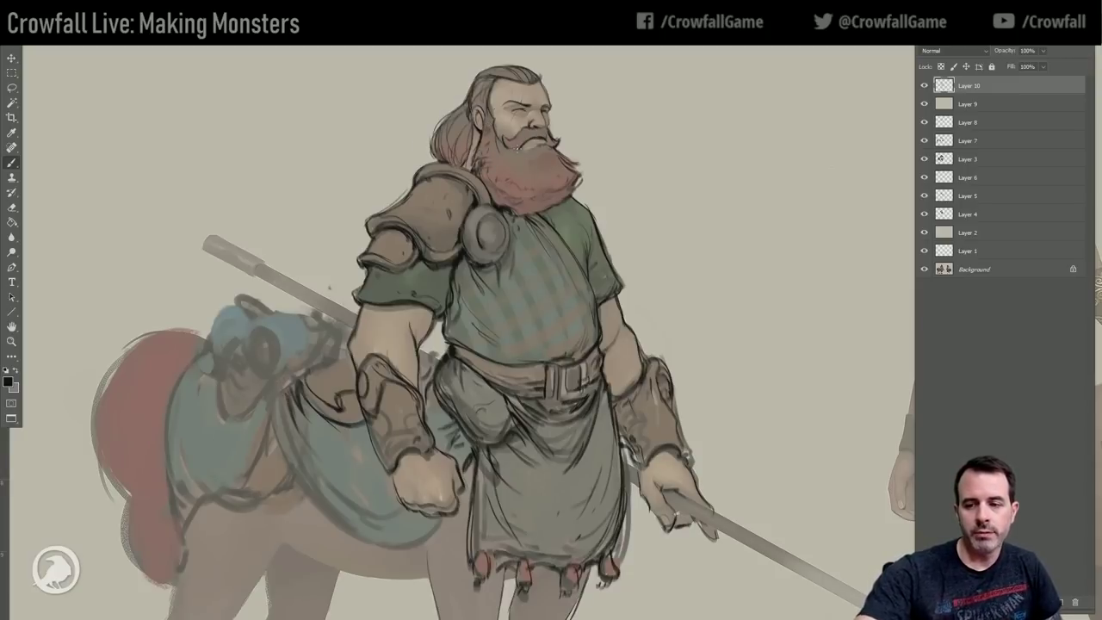
left_click(503, 203, "alt")
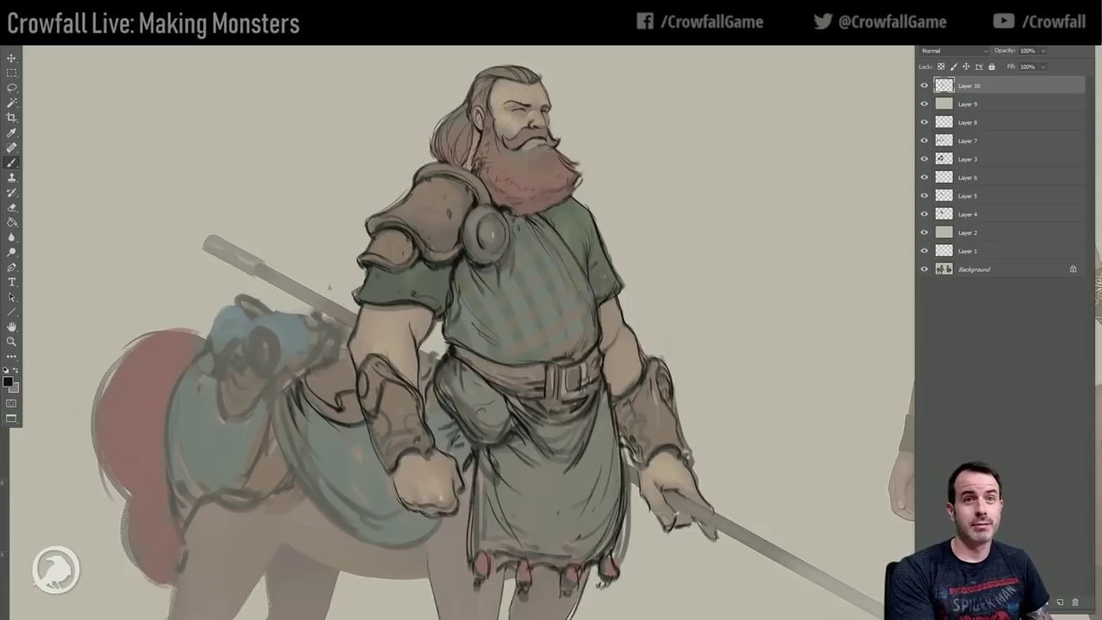
left_click_drag(515, 246, 503, 245)
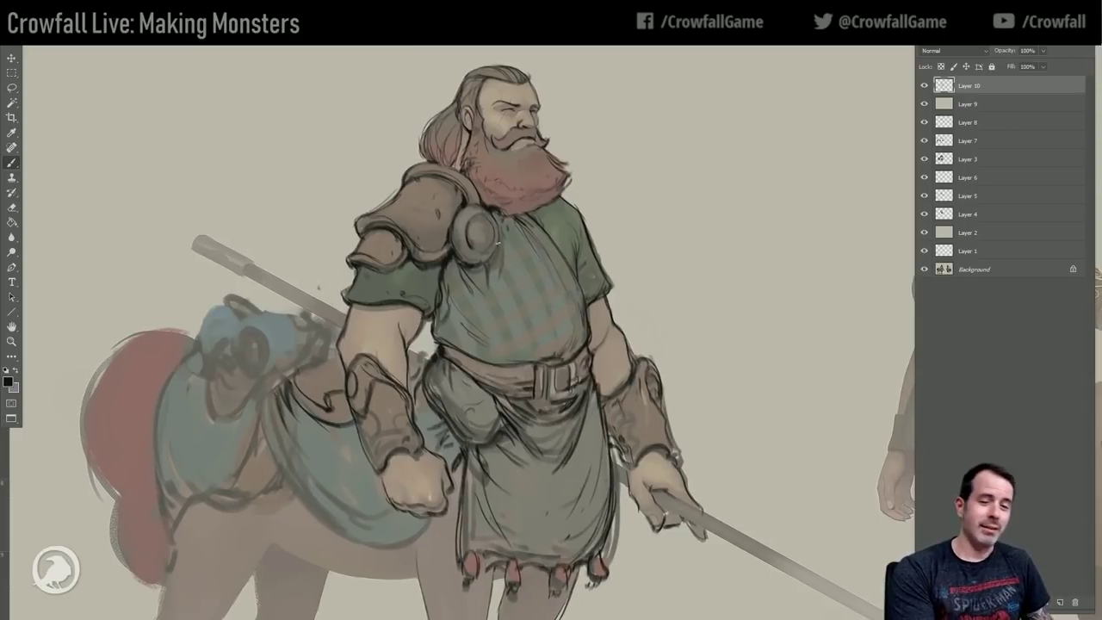
Flip the canvas horizontally and check the bearded centaur's figure and horse body in the mirrored view.
left_click(12, 341)
left_click(305, 291, "alt")
key("ctrl+shift+h")
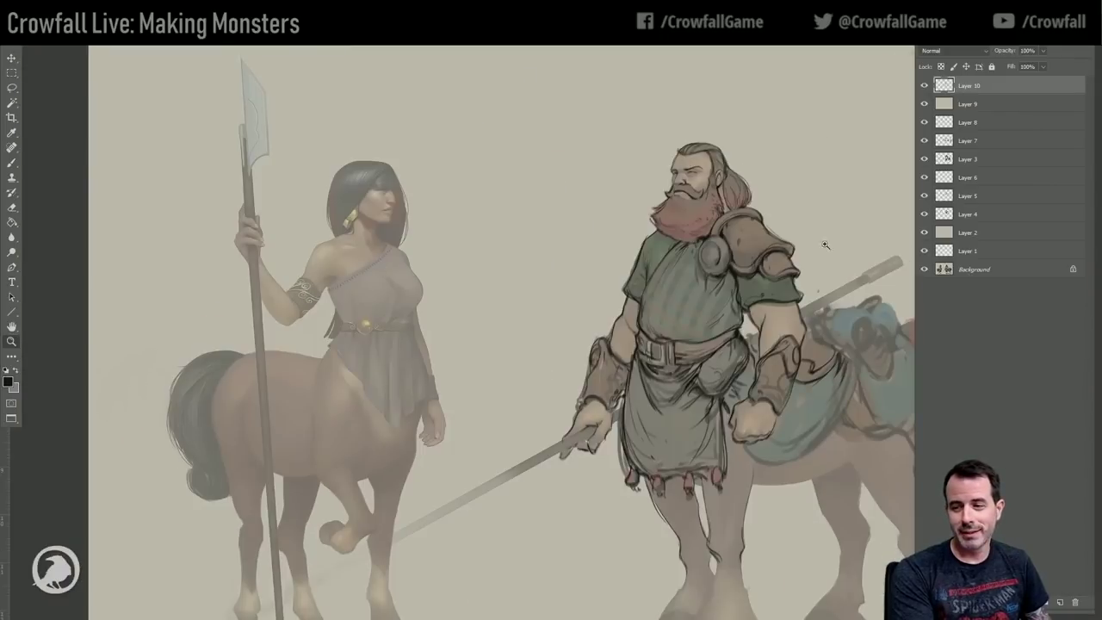
left_click(713, 300)
left_click_drag(705, 299, 541, 316)
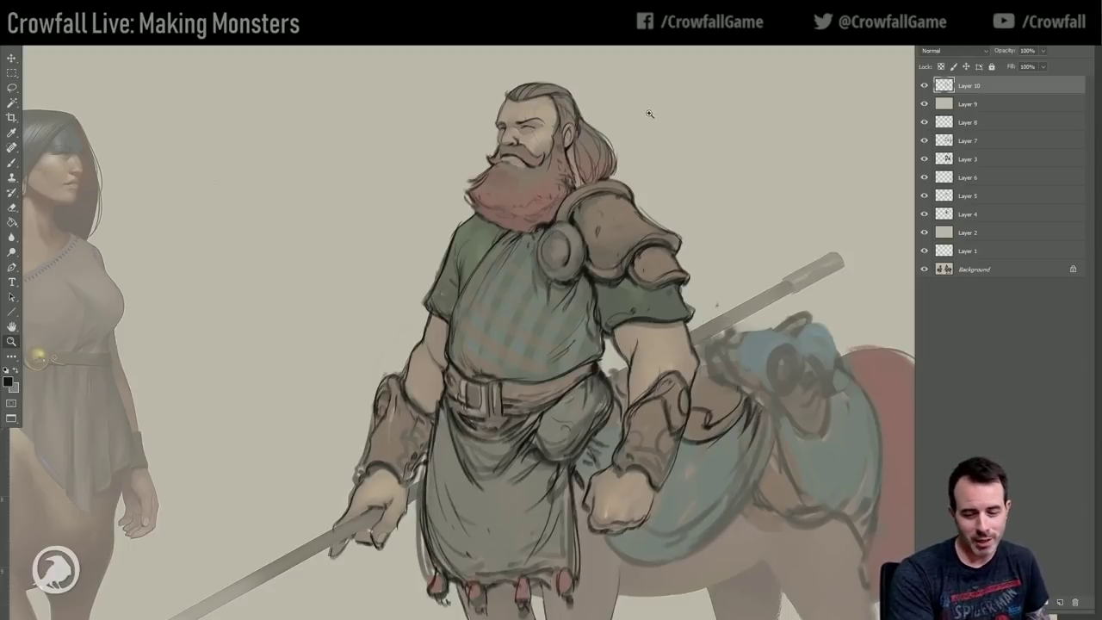
mouse_move(557, 374)
left_mouse_down()
mouse_move(483, 353)
mouse_move(409, 302)
left_mouse_up()
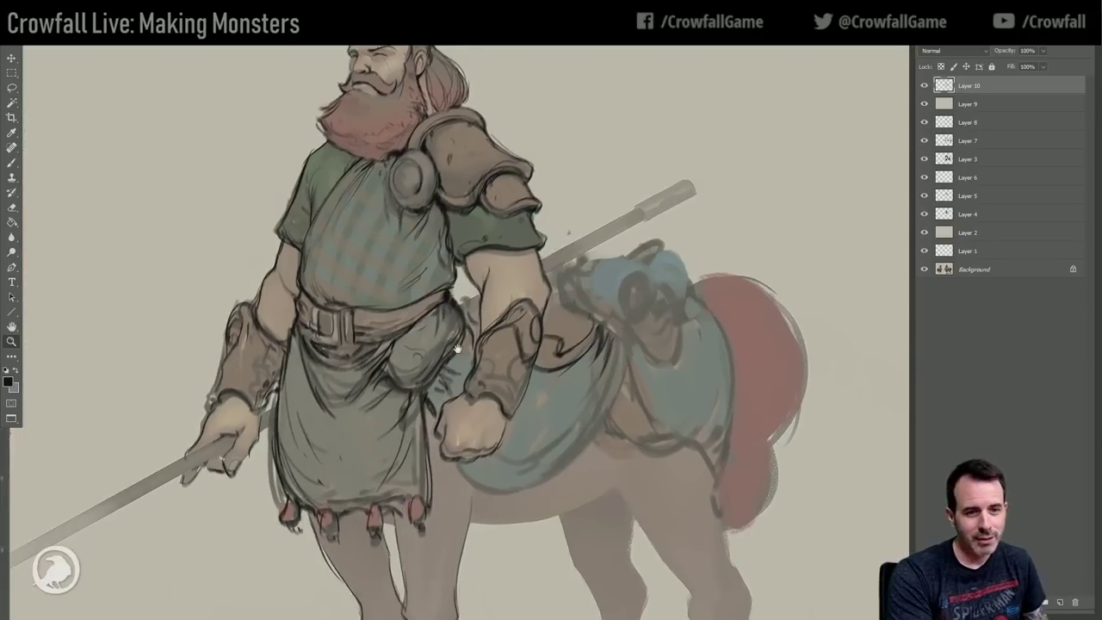
left_click(13, 163)
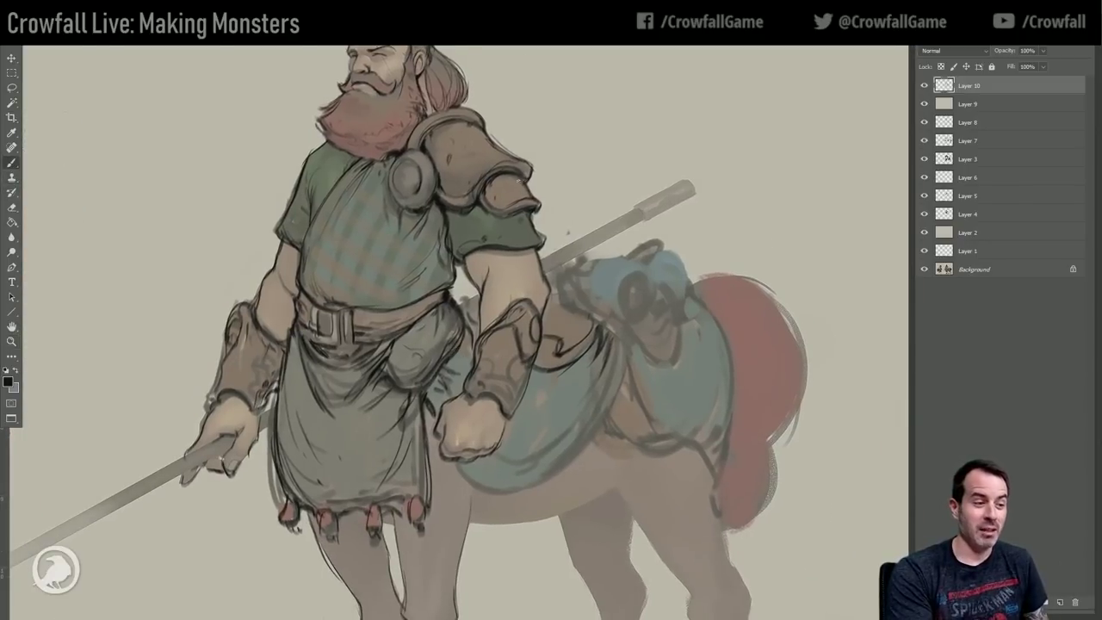
left_click_drag(507, 197, 474, 191)
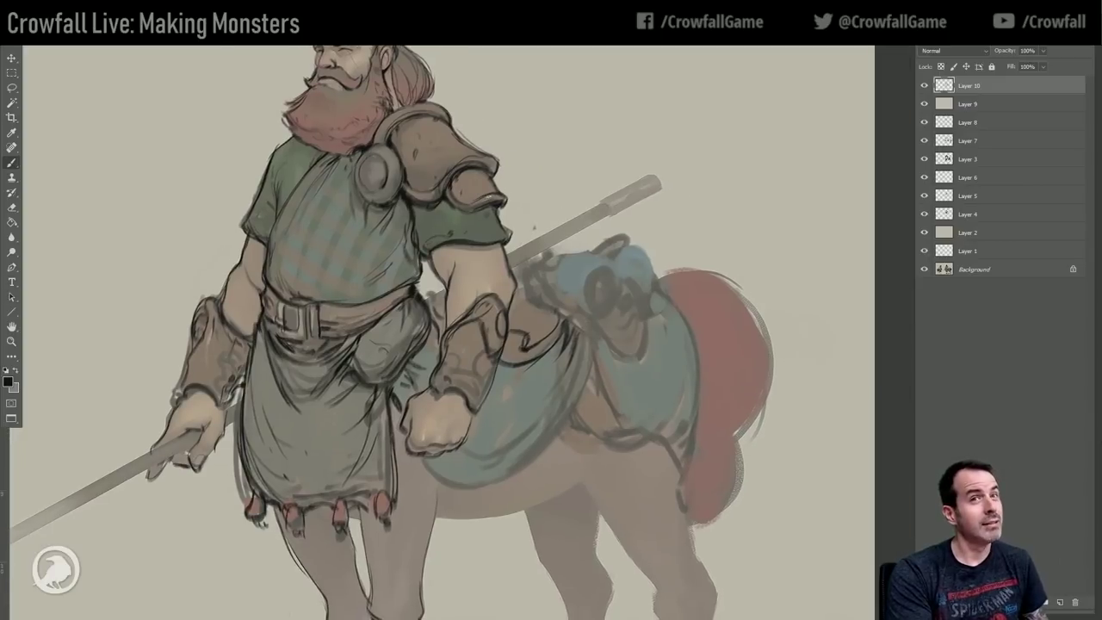
left_click_drag(516, 167, 463, 256)
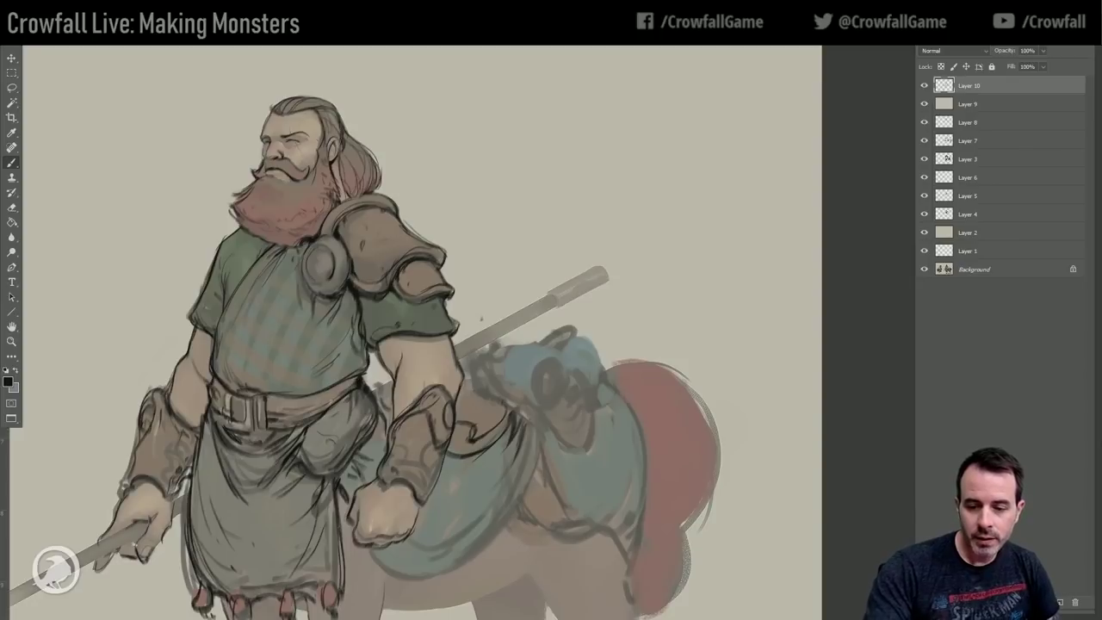
Sample tones around the sleeve, beard and shoulder disc, and add dark strokes to the disc's face and rim.
left_click(367, 344, "alt")
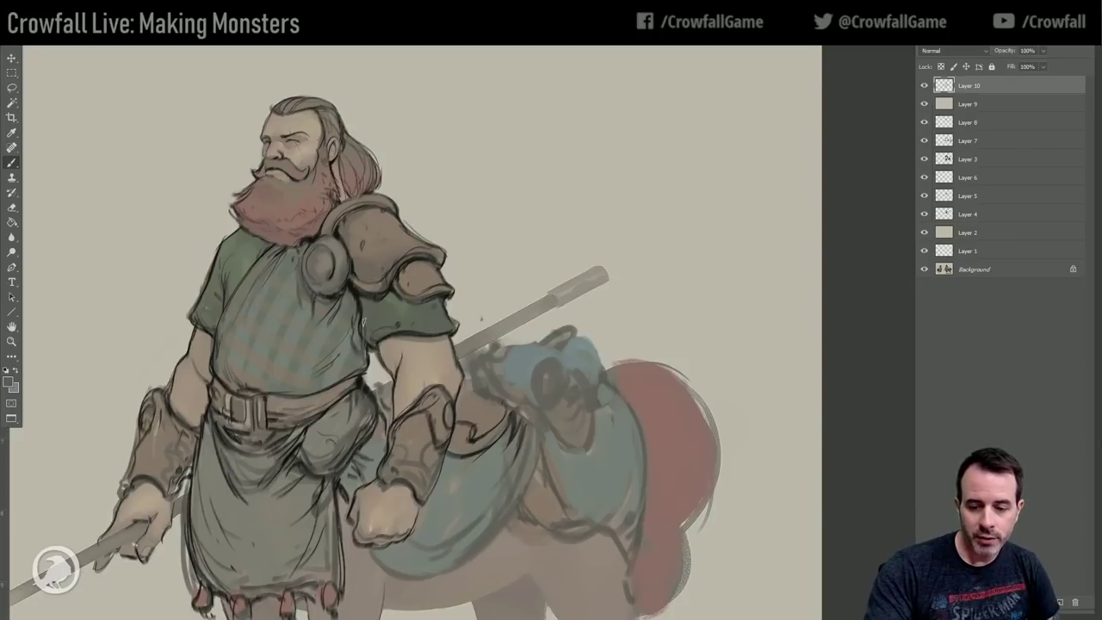
left_click(360, 326, "alt")
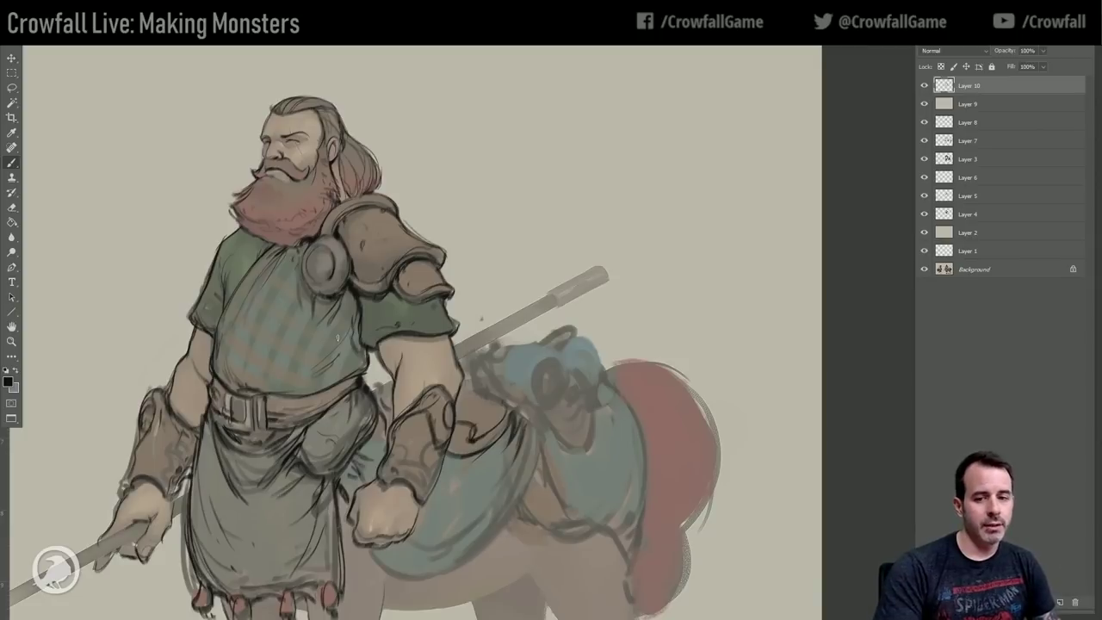
key("alt")
left_click(252, 224, "alt")
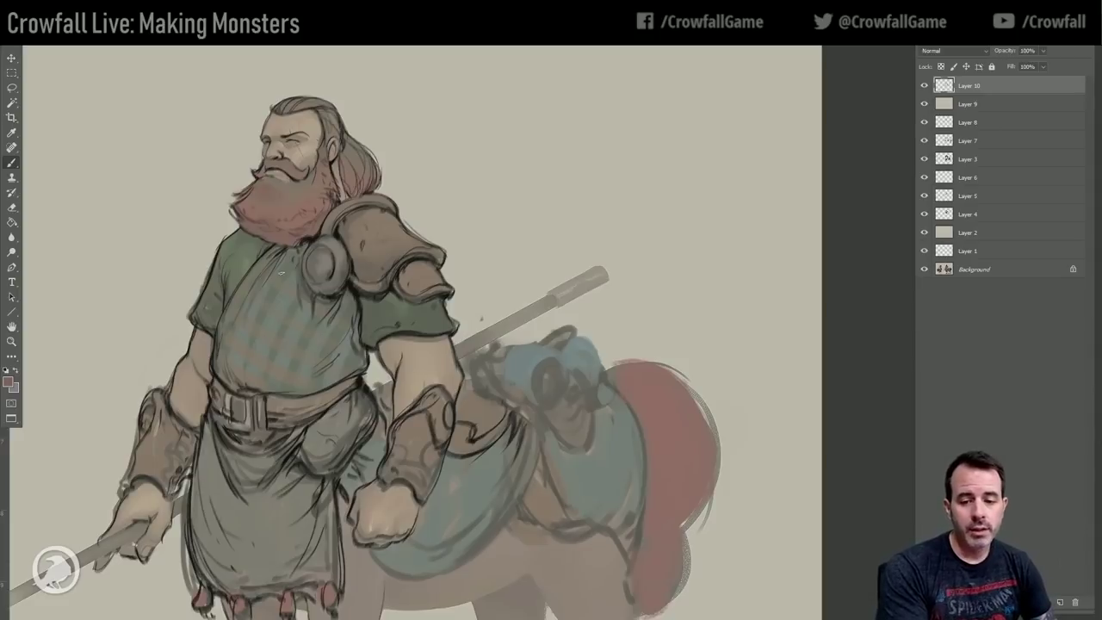
left_click(331, 277, "alt")
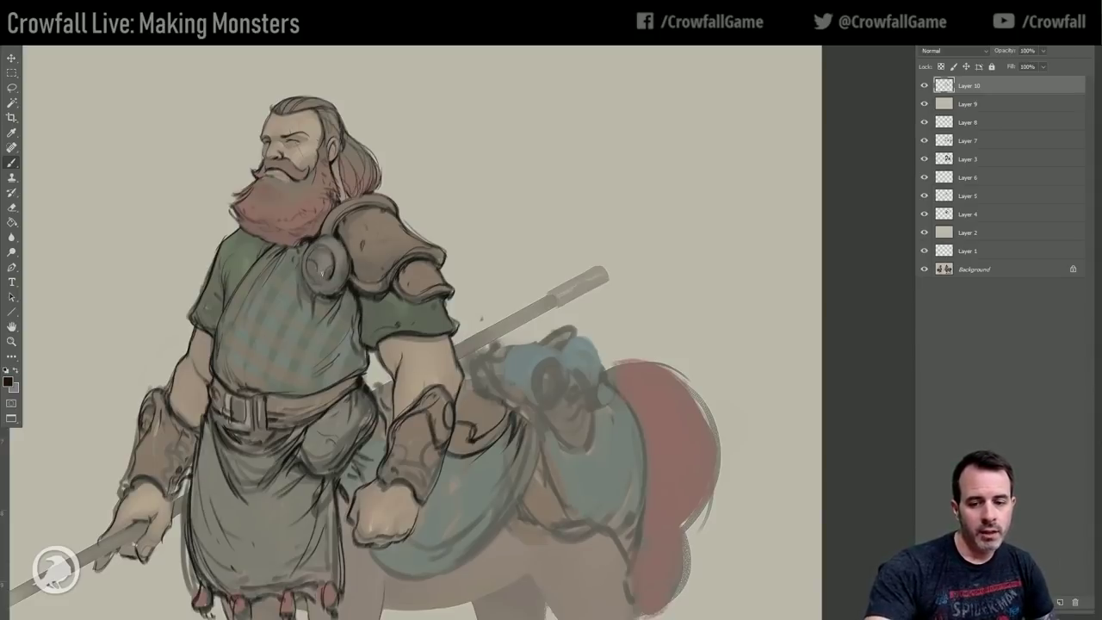
left_click(343, 276, "alt")
left_click(344, 278, "alt")
left_click_drag(347, 276, 332, 298)
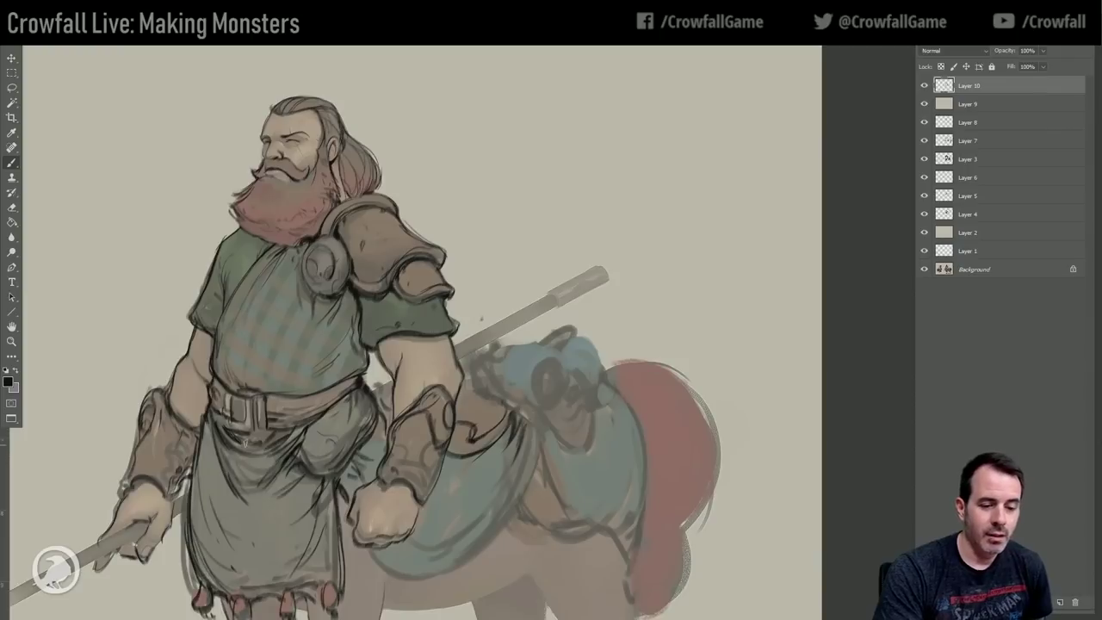
left_click(11, 343)
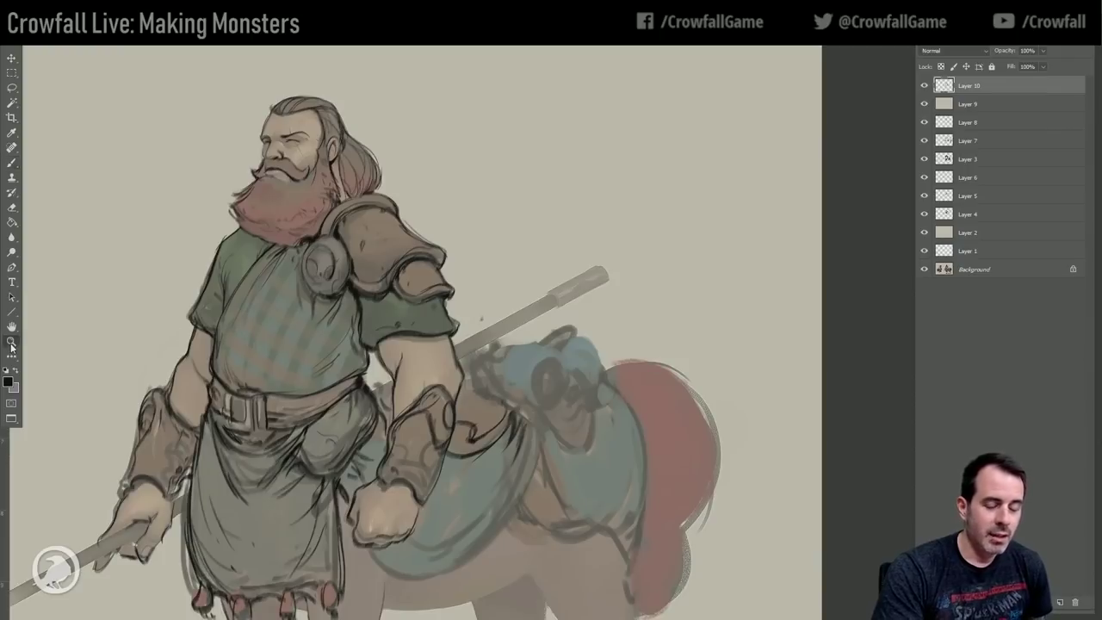
left_click(179, 320, "alt")
left_click(215, 289)
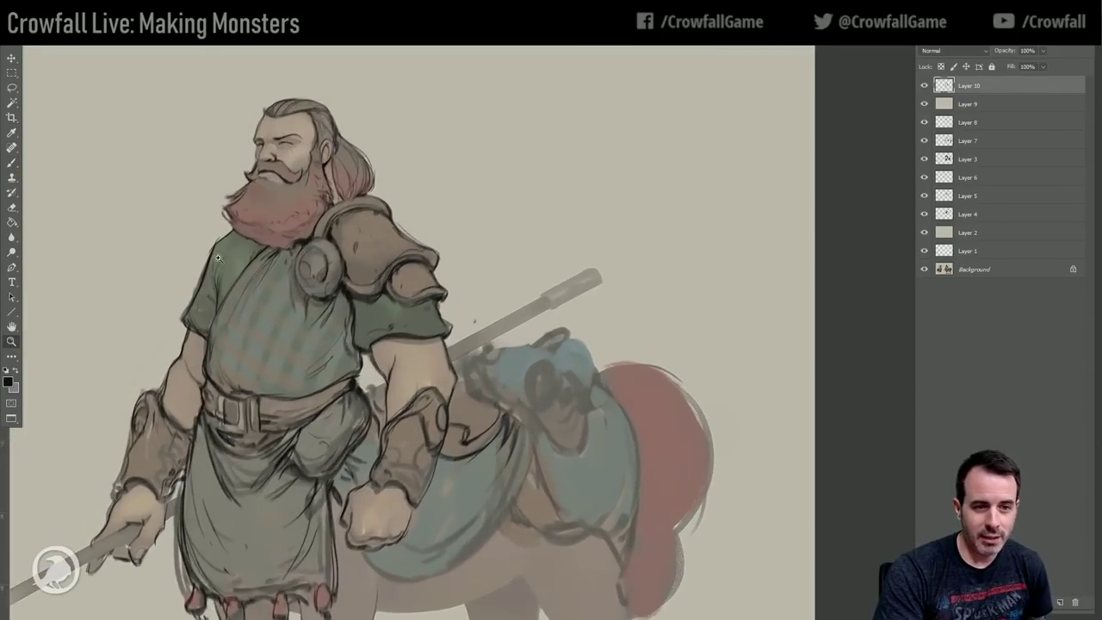
left_click(13, 75)
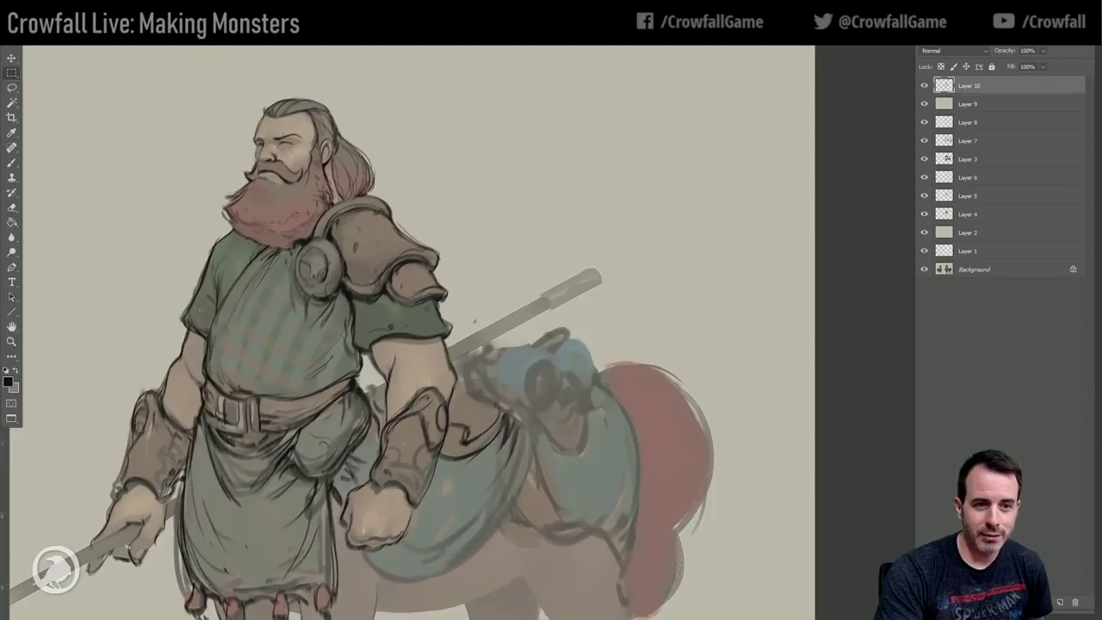
left_click(11, 162)
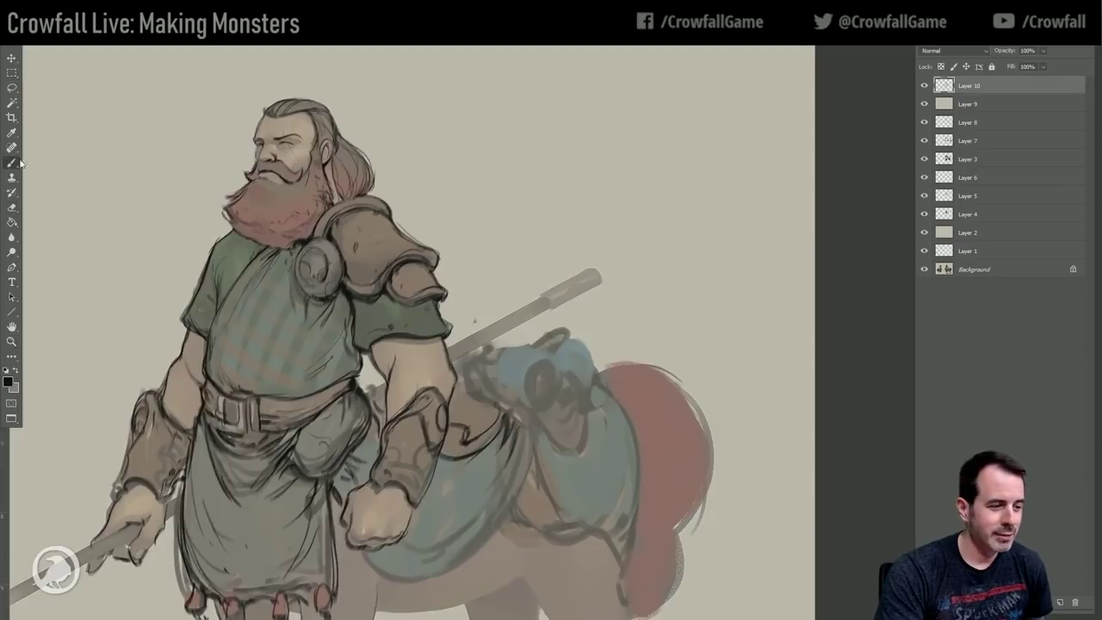
Sample tones from the beard and belt edge, and touch up the bearded centaur's beard and sleeve edge with the Brush.
left_click_drag(607, 246, 605, 232)
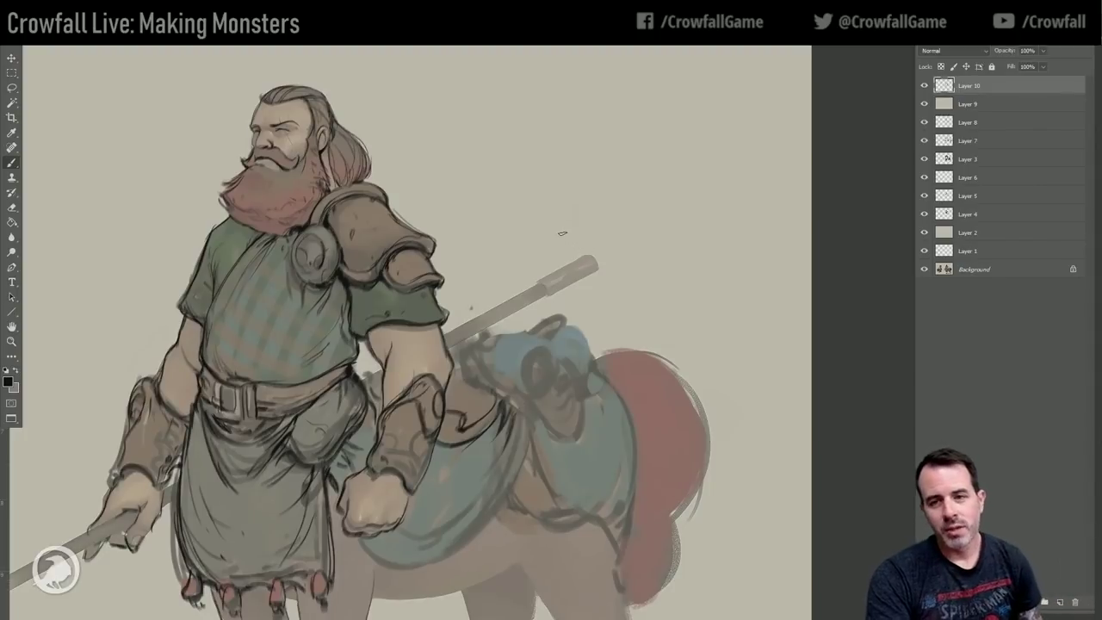
left_click_drag(418, 204, 431, 213)
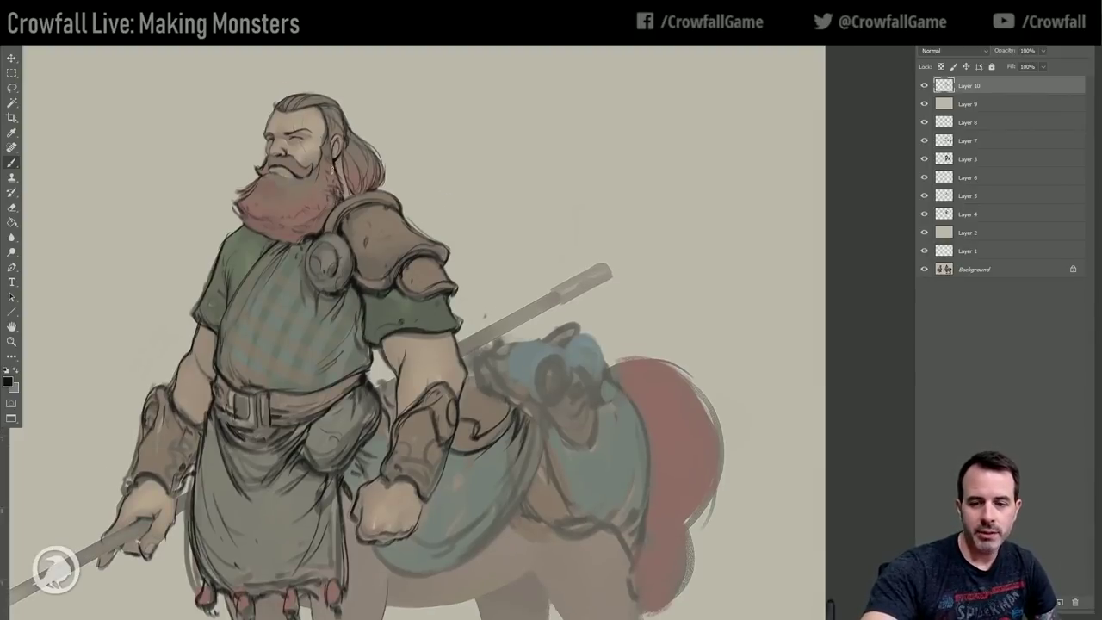
left_click(334, 204, "alt")
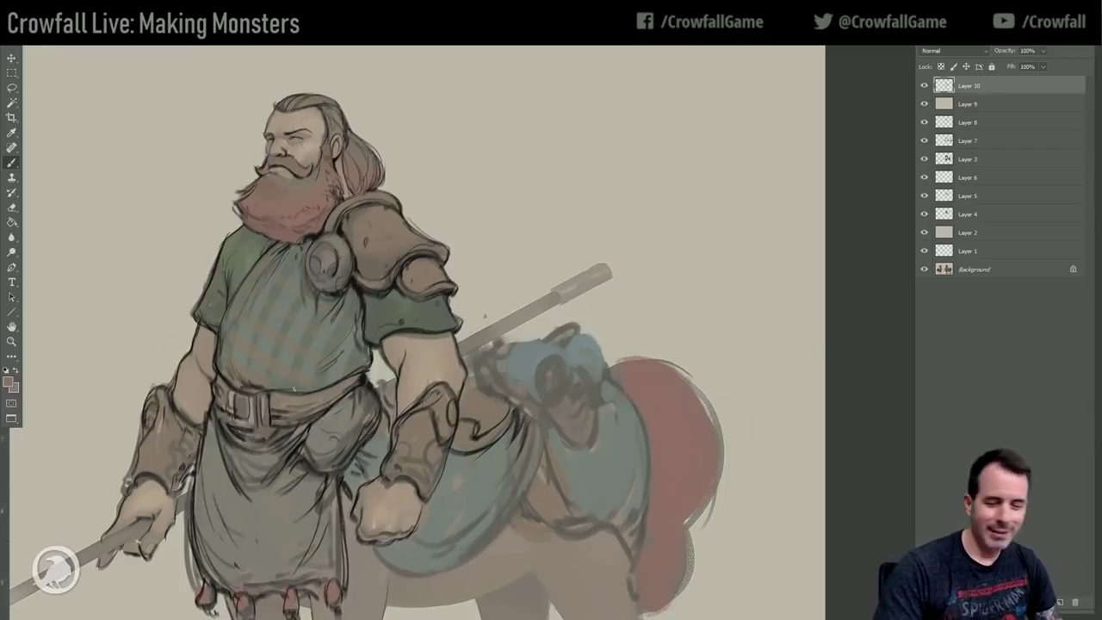
left_click(365, 379, "alt")
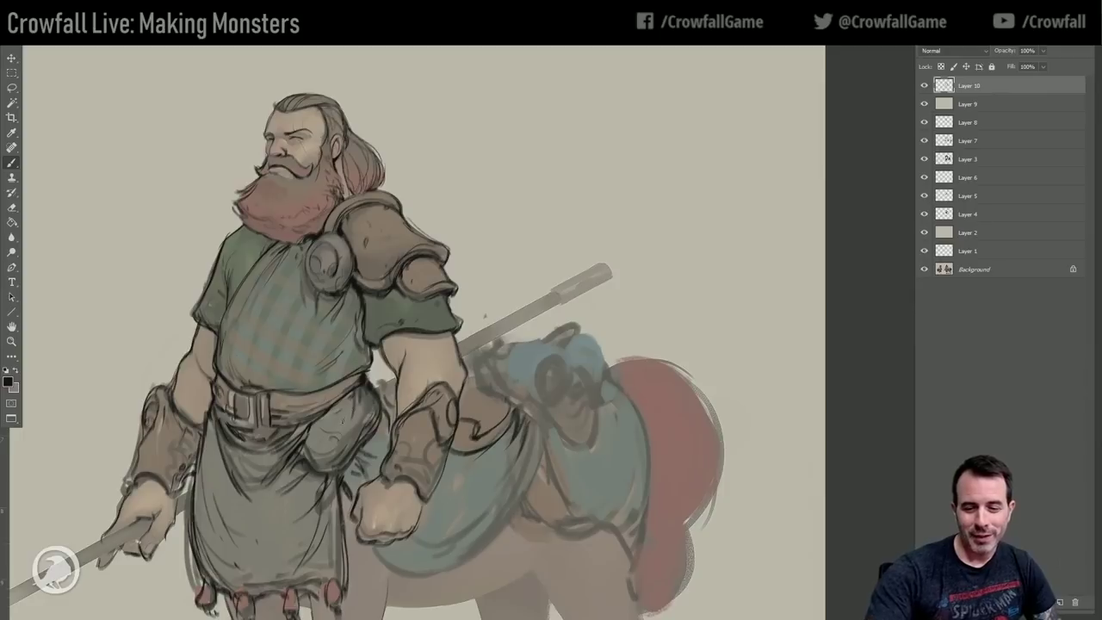
left_click_drag(369, 302, 371, 321)
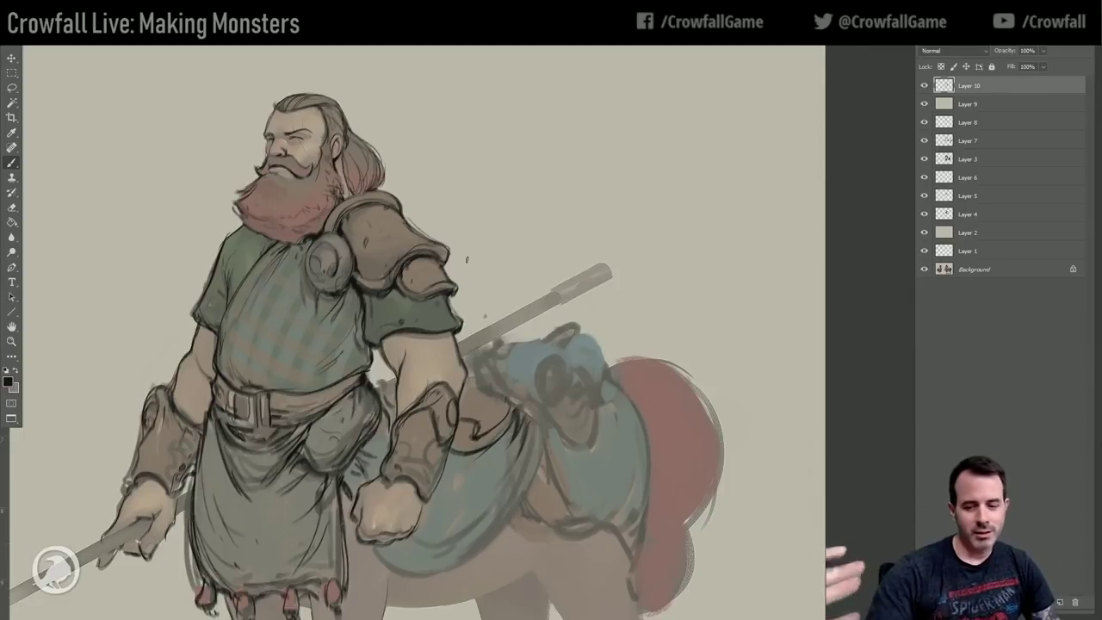
Draw dark line work over the blue bedroll, its spiral end and the straps on the horse's back.
mouse_move(566, 368)
left_mouse_down()
mouse_move(556, 363)
mouse_move(548, 379)
mouse_move(558, 385)
mouse_move(565, 357)
mouse_move(537, 385)
mouse_move(559, 370)
mouse_move(558, 349)
mouse_move(542, 351)
mouse_move(541, 339)
mouse_move(515, 357)
mouse_move(521, 379)
mouse_move(534, 348)
mouse_move(566, 353)
mouse_move(509, 361)
mouse_move(525, 342)
mouse_move(474, 365)
mouse_move(475, 387)
mouse_move(514, 389)
mouse_move(501, 383)
mouse_move(559, 406)
mouse_move(545, 407)
left_mouse_up()
left_click_drag(478, 350, 466, 365)
mouse_move(571, 341)
left_mouse_down()
mouse_move(564, 353)
mouse_move(592, 393)
mouse_move(573, 385)
mouse_move(604, 404)
mouse_move(629, 379)
mouse_move(609, 399)
left_mouse_up()
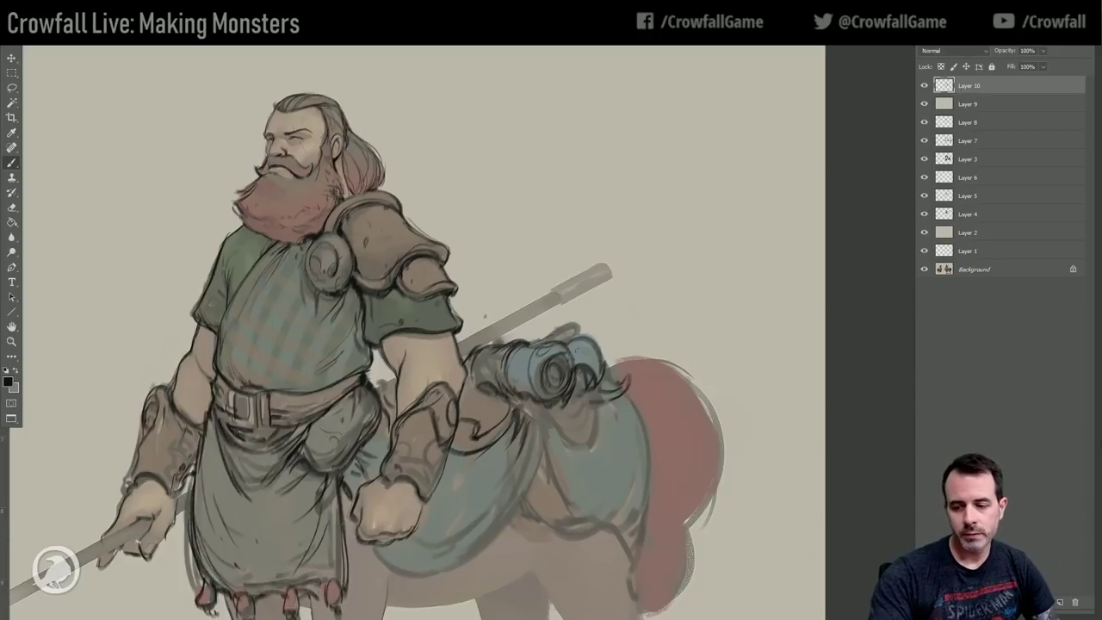
mouse_move(548, 339)
left_mouse_down()
mouse_move(577, 330)
mouse_move(506, 384)
mouse_move(458, 355)
left_mouse_up()
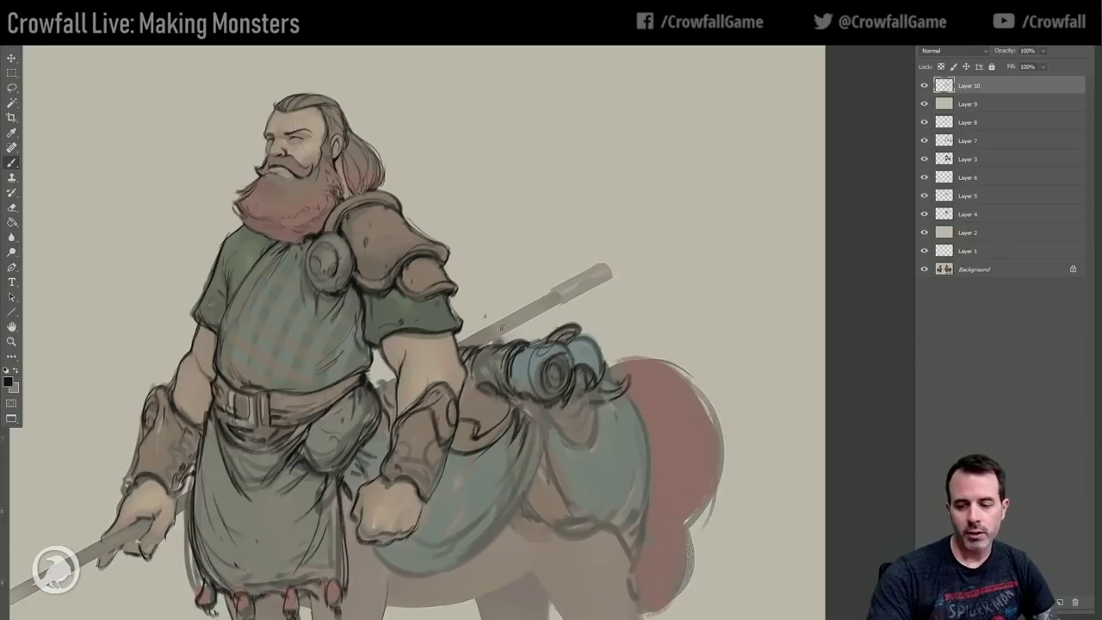
left_click_drag(518, 400, 558, 395)
left_click_drag(538, 346, 576, 382)
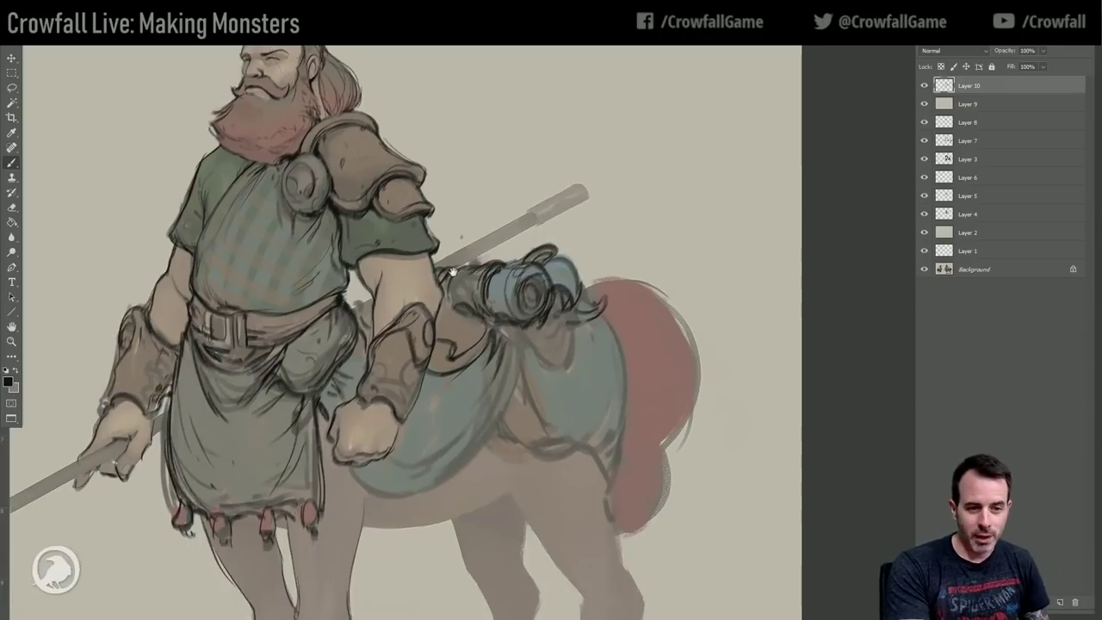
left_click_drag(477, 352, 453, 272)
scroll(160, 333, "down", 1)
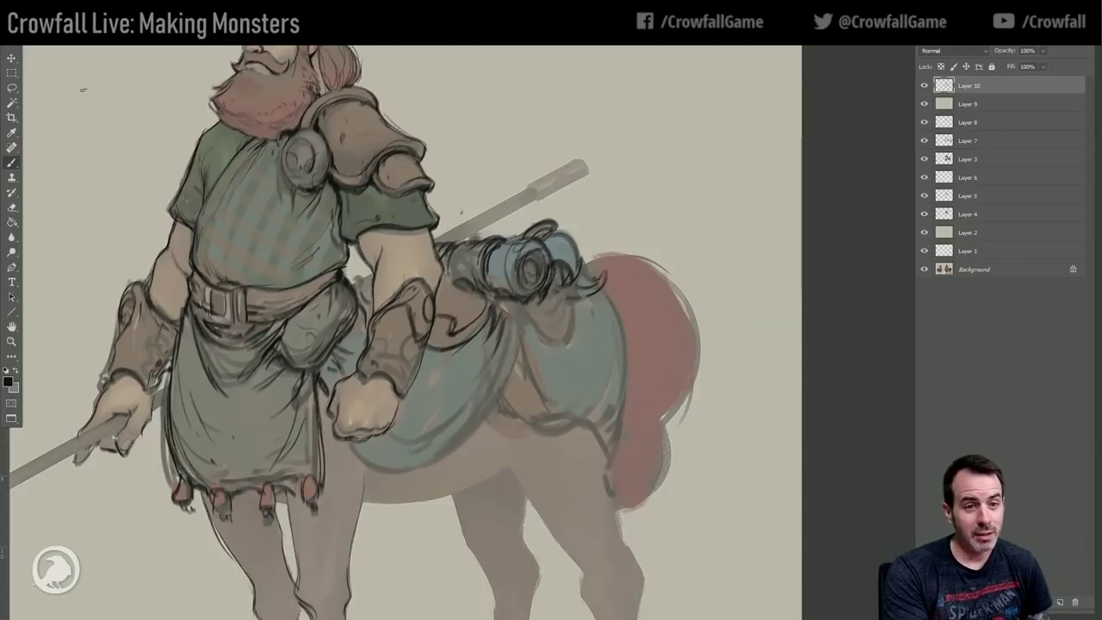
left_click(12, 73)
left_click_drag(141, 193, 181, 242)
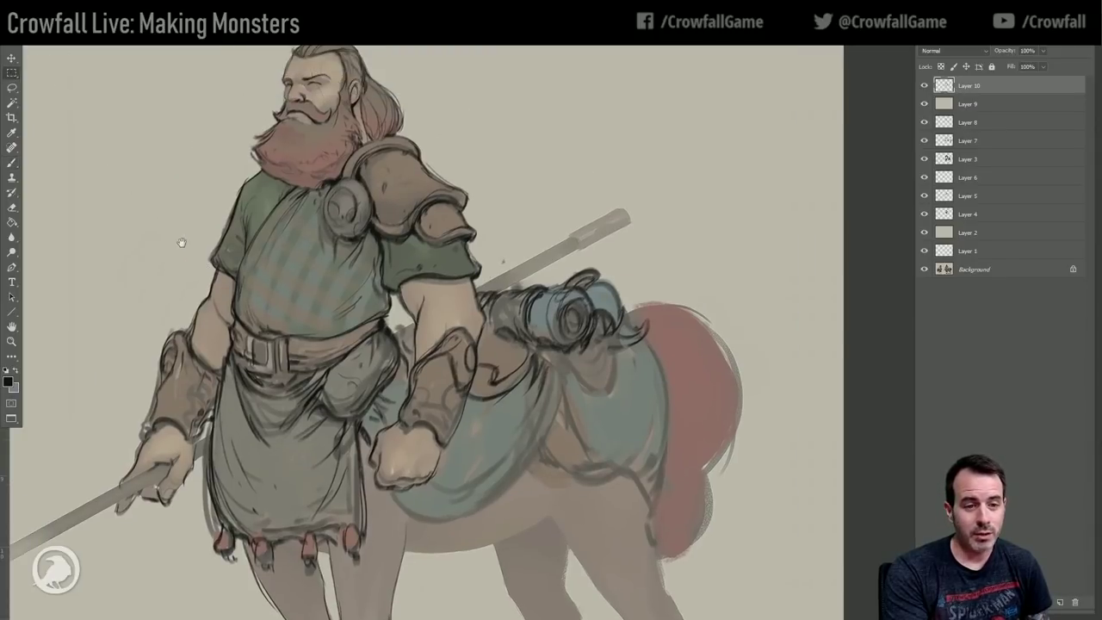
left_click(11, 163)
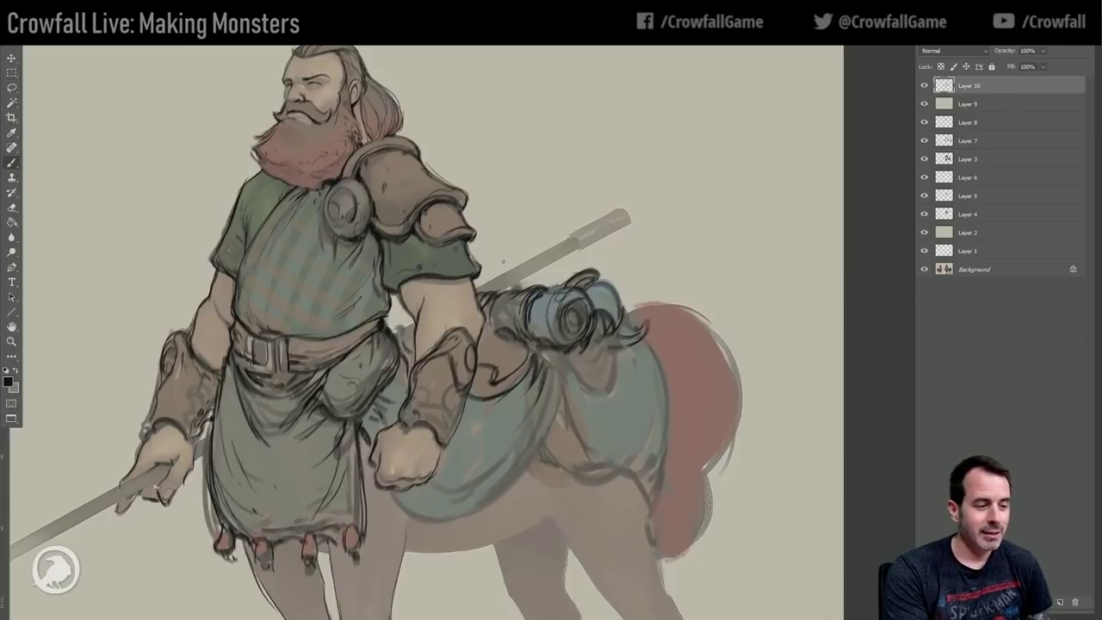
left_click_drag(403, 181, 401, 204)
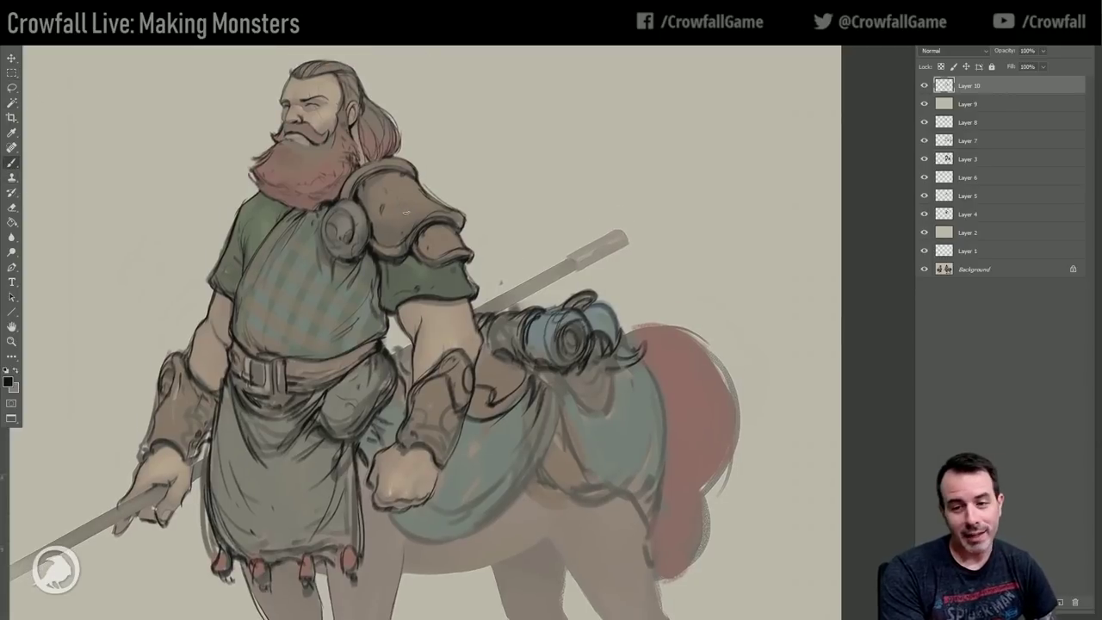
Sample tones from the tunic, upper arm and armour edge, and retouch the upper arm beside the bedroll.
key("alt")
left_click(320, 209, "alt")
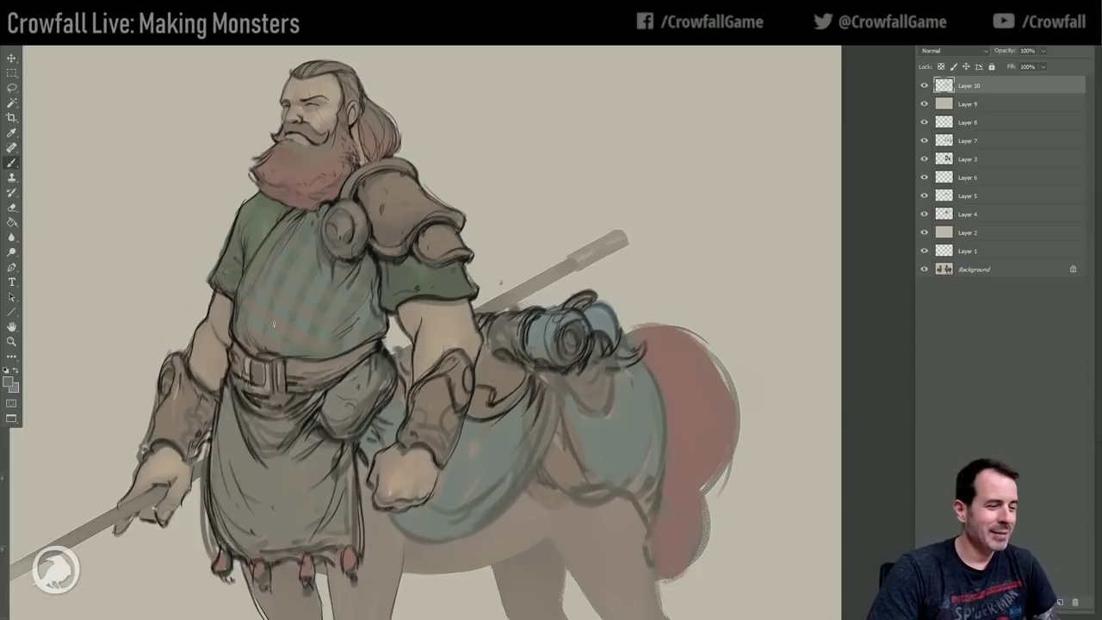
left_click(408, 325, "alt")
left_click(401, 326, "alt")
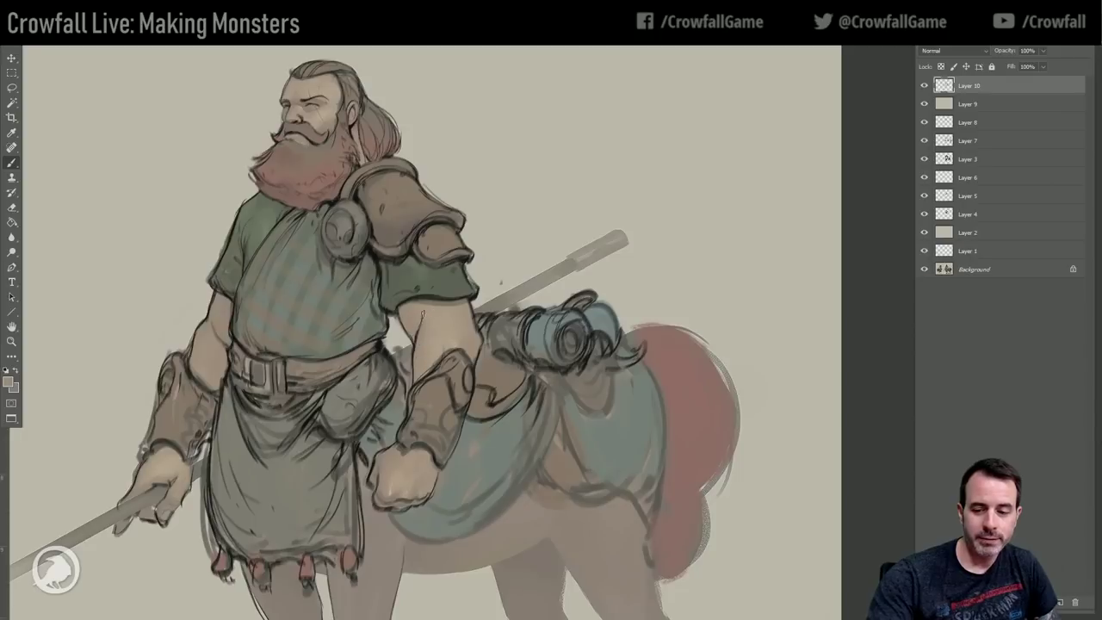
left_click(423, 343, "alt")
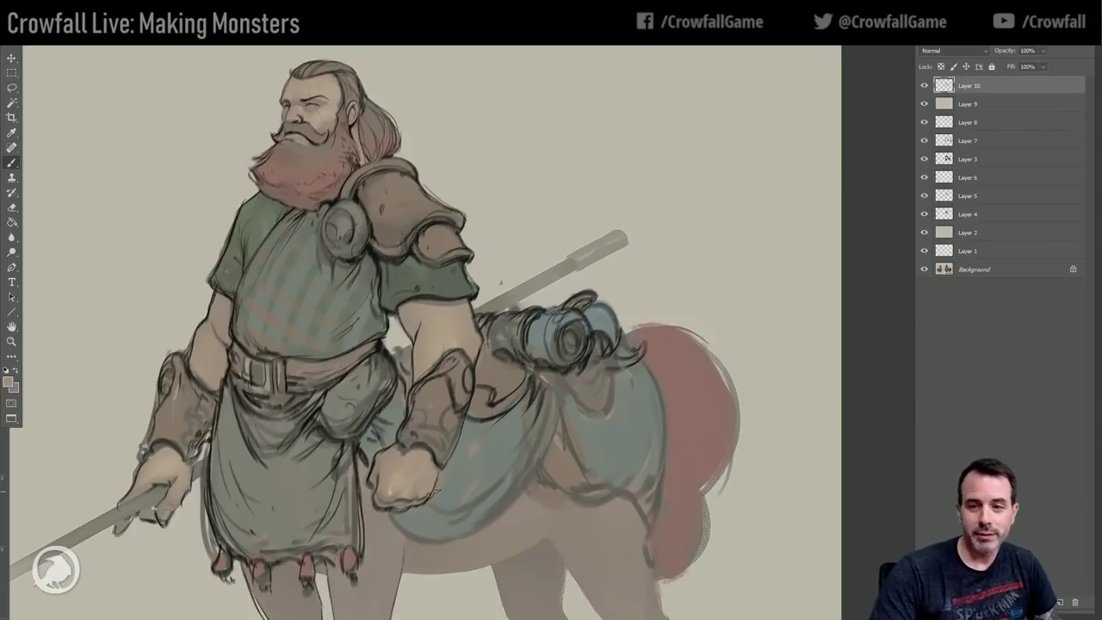
left_click(379, 256, "alt")
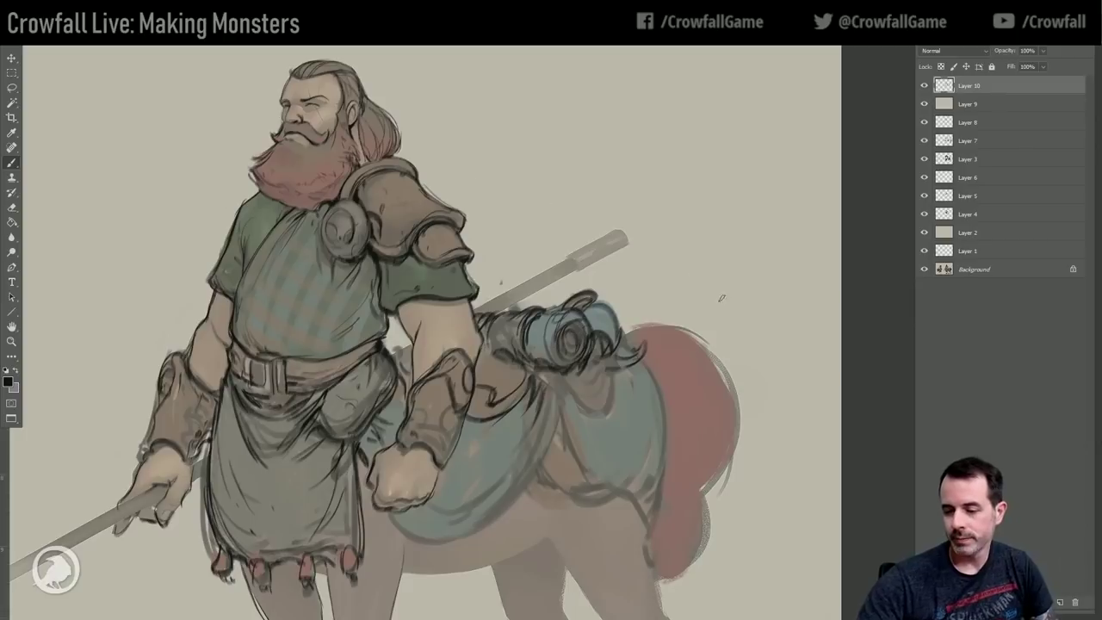
left_click_drag(554, 378, 547, 426)
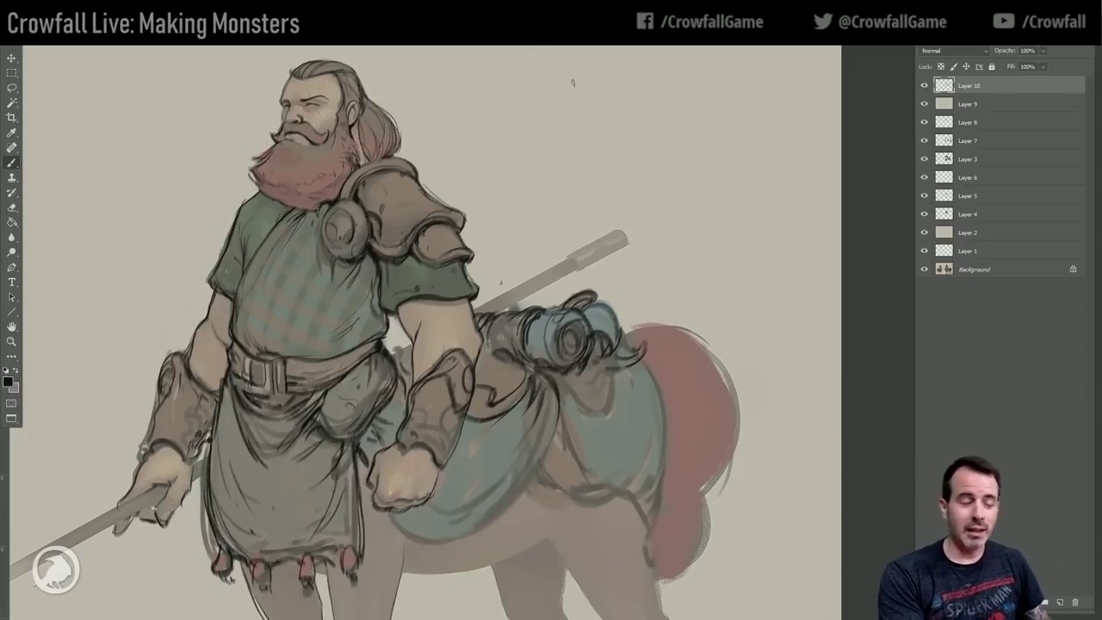
left_click_drag(549, 261, 544, 219)
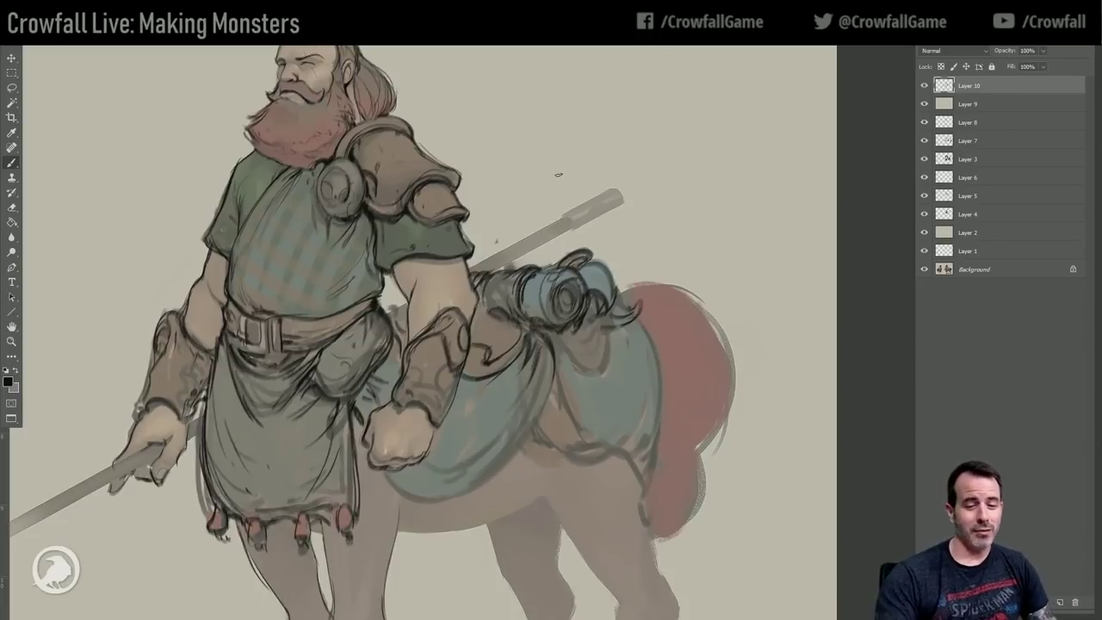
Sample skin and background tones and clean up the outline of the arm holding the staff.
left_click(195, 291, "alt")
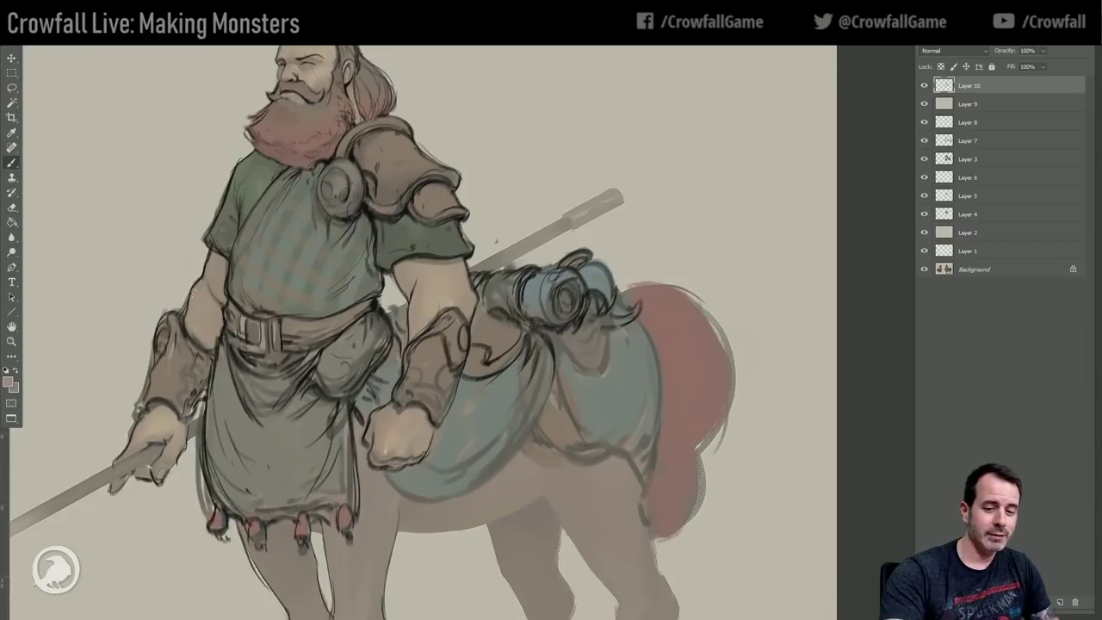
left_click(181, 294, "alt")
left_click_drag(182, 312, 197, 277)
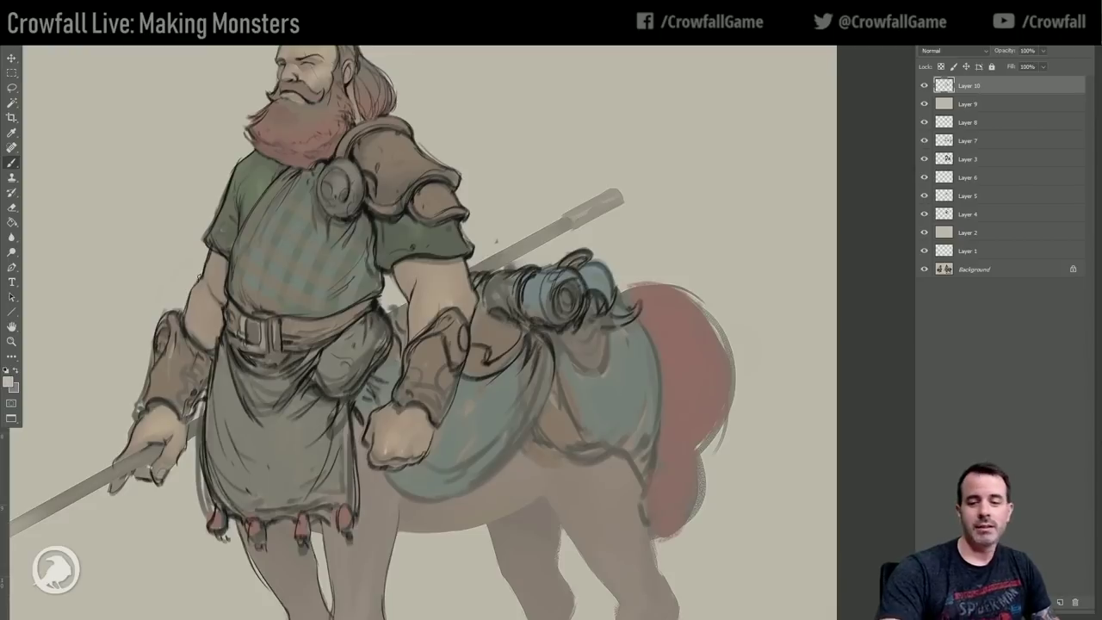
left_click(209, 298, "alt")
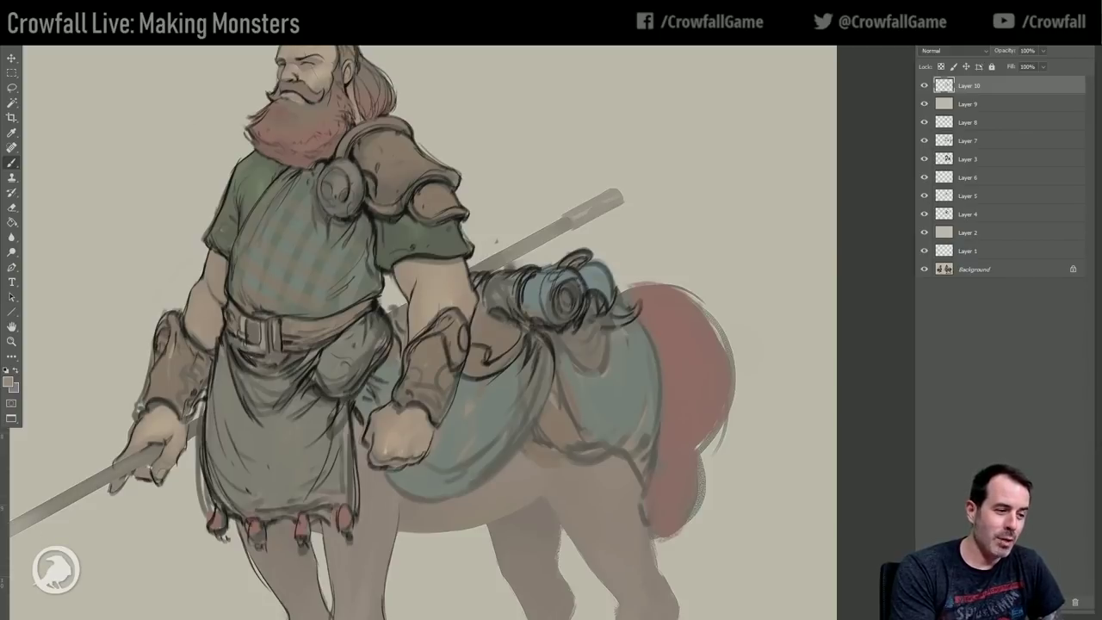
left_click(12, 73)
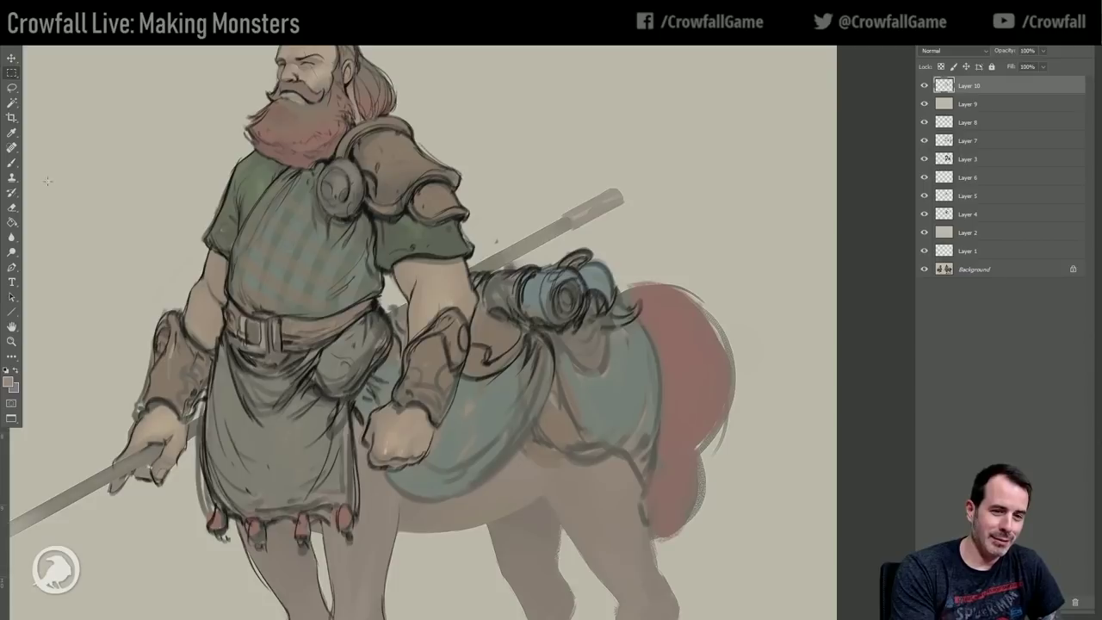
left_click(12, 162)
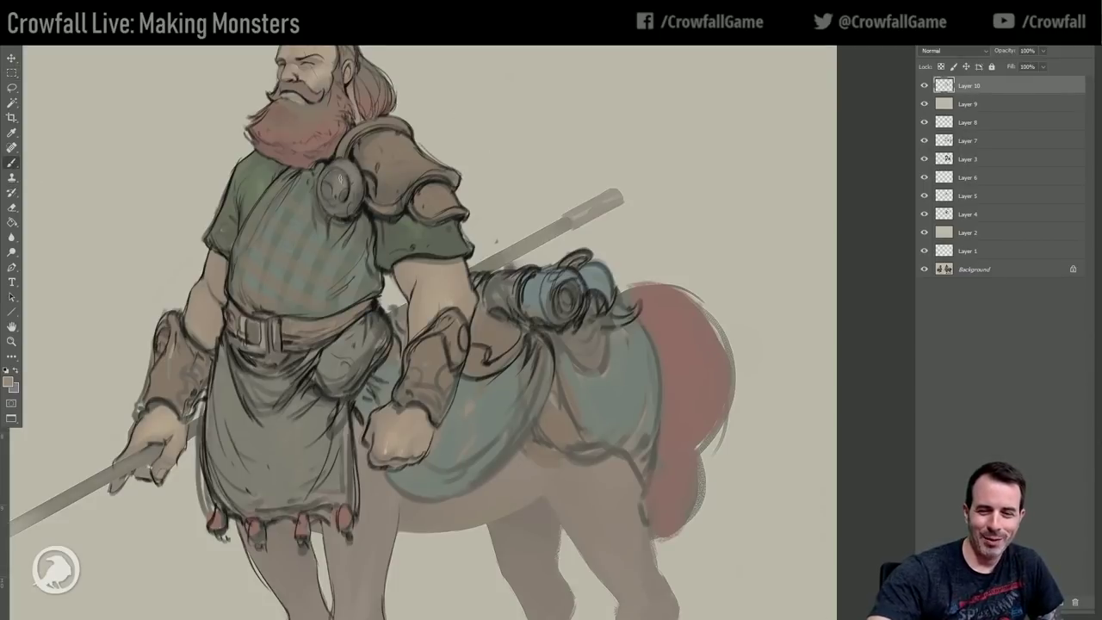
Sample tones from the shoulder armour, sleeves and background, and retouch the tunic and sleeve edges.
left_click(372, 215, "alt")
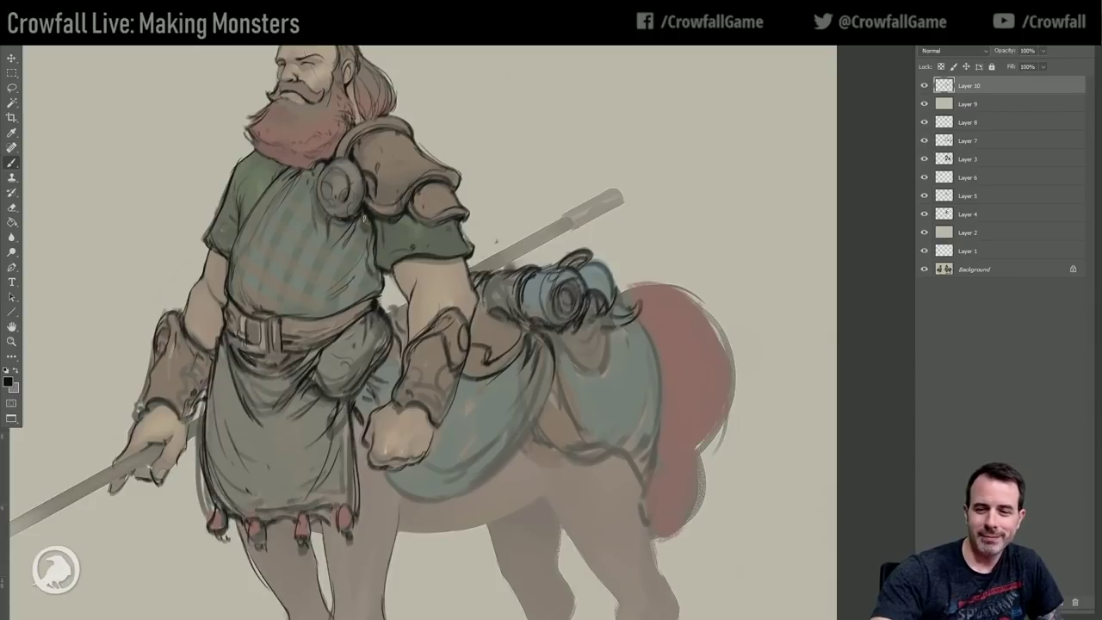
left_click(418, 221, "alt")
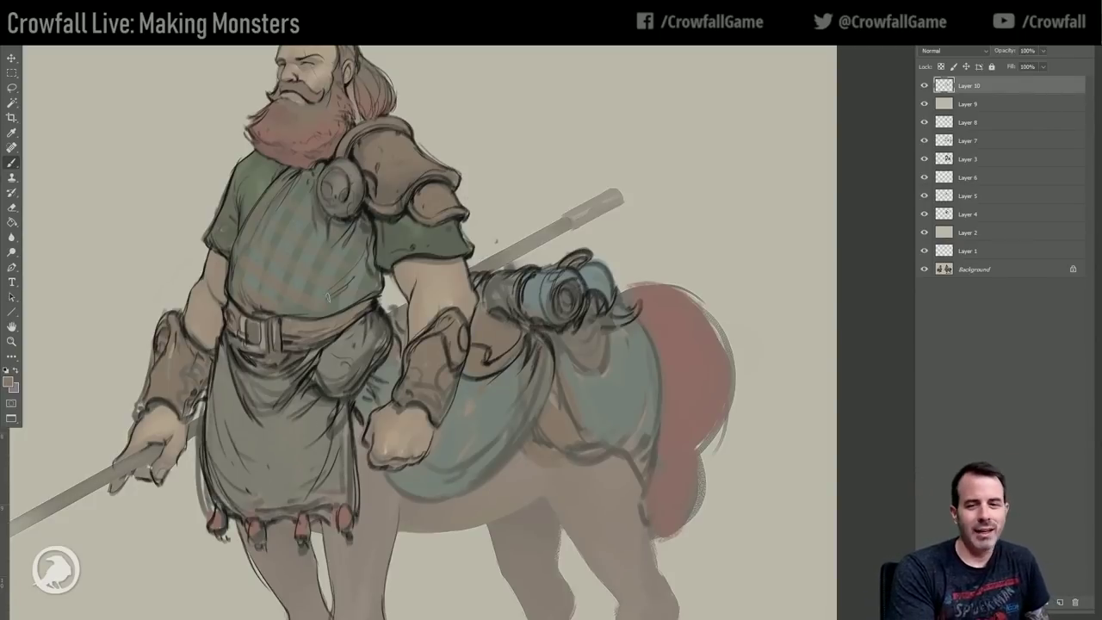
left_click_drag(248, 250, 276, 264)
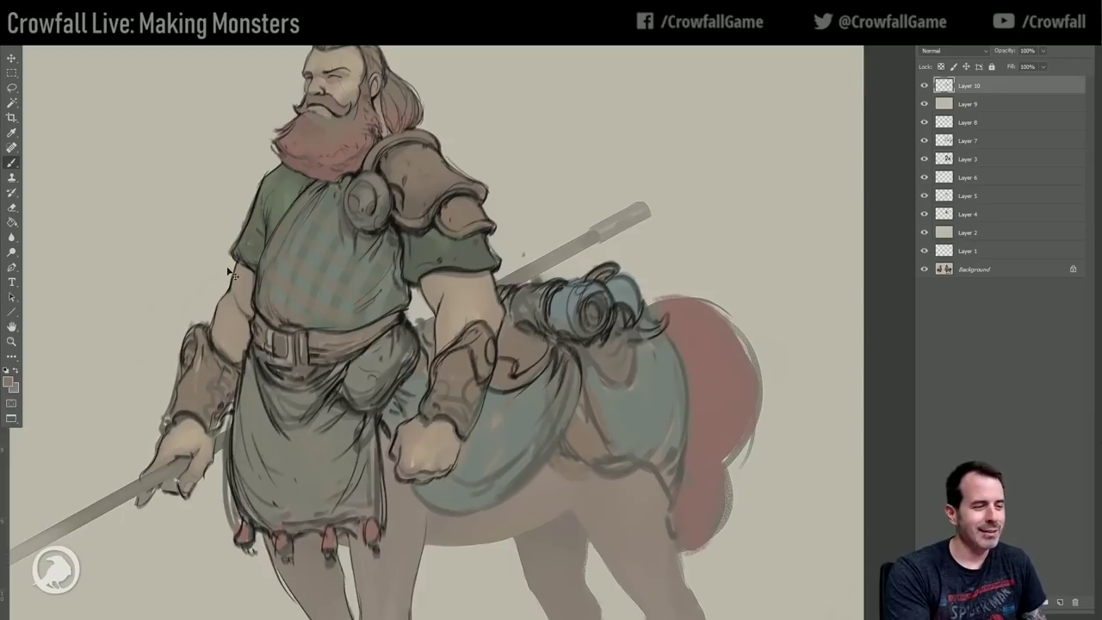
mouse_move(198, 266)
left_mouse_down()
mouse_move(202, 280)
mouse_move(192, 280)
left_mouse_up()
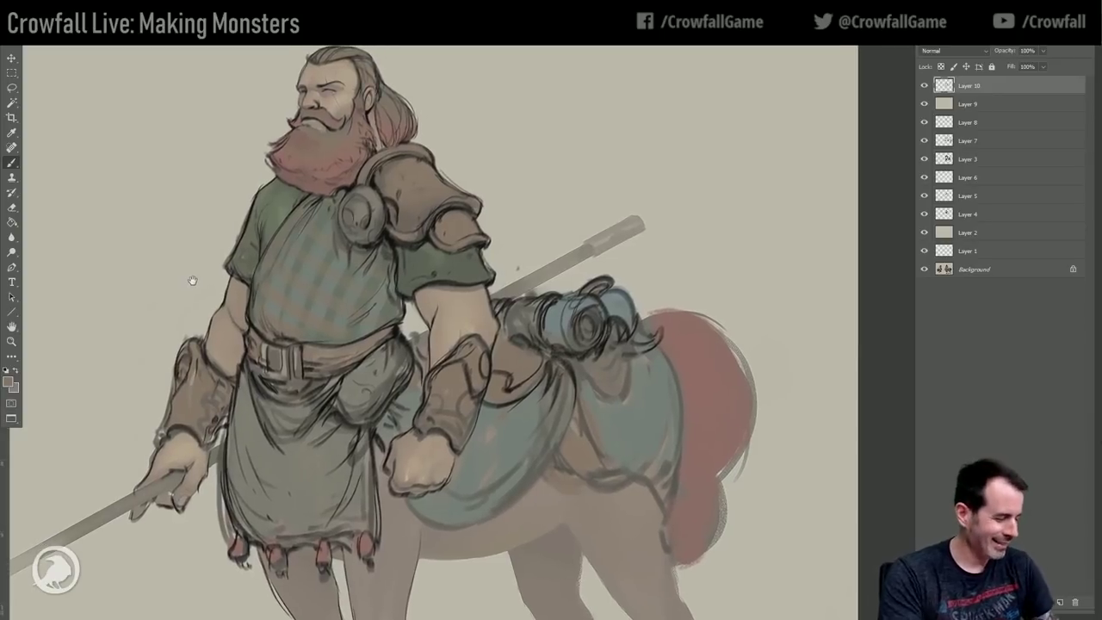
left_click(418, 174, "alt")
left_click(372, 180, "alt")
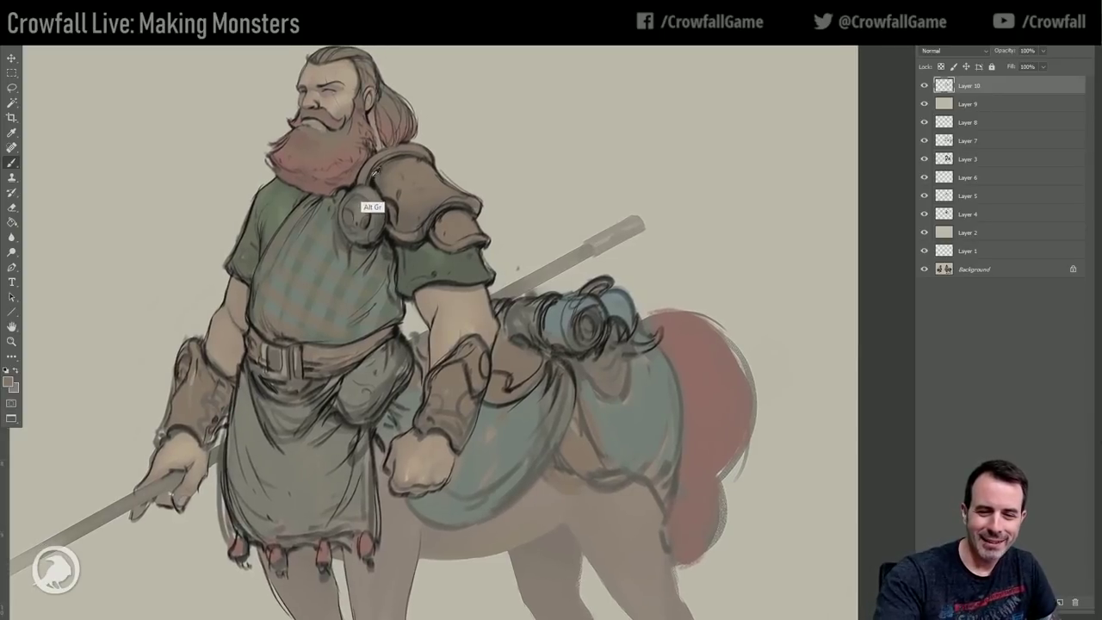
left_click(232, 240, "alt")
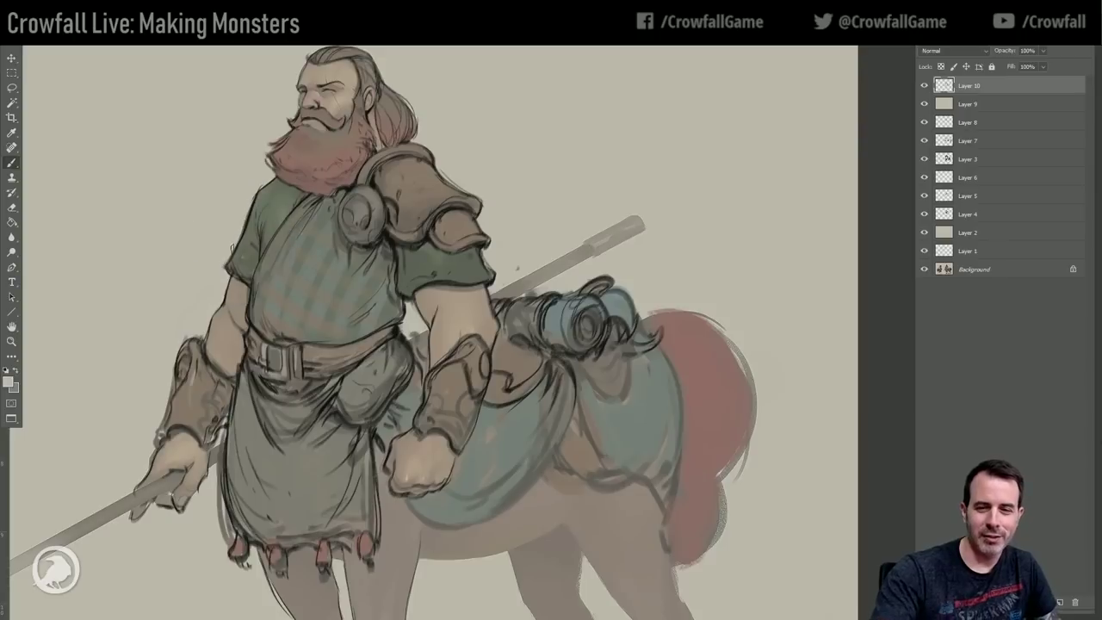
left_click(435, 271, "alt")
left_click(394, 244, "alt")
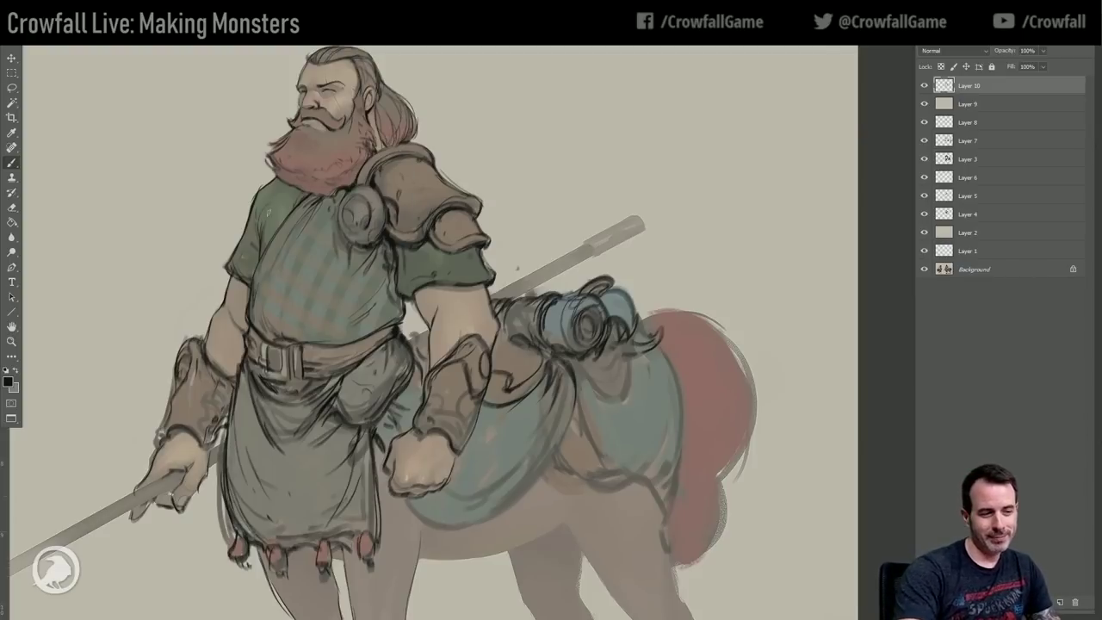
Set the foreground colour to pure black, hex 000000.
left_click(7, 381)
left_click(622, 400)
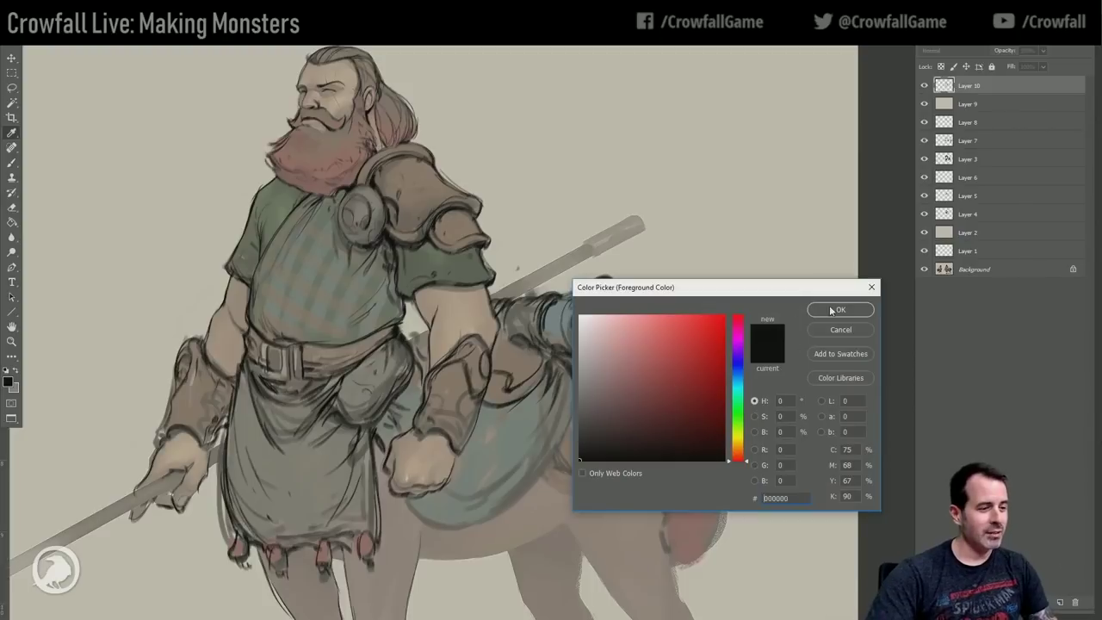
left_click(840, 309)
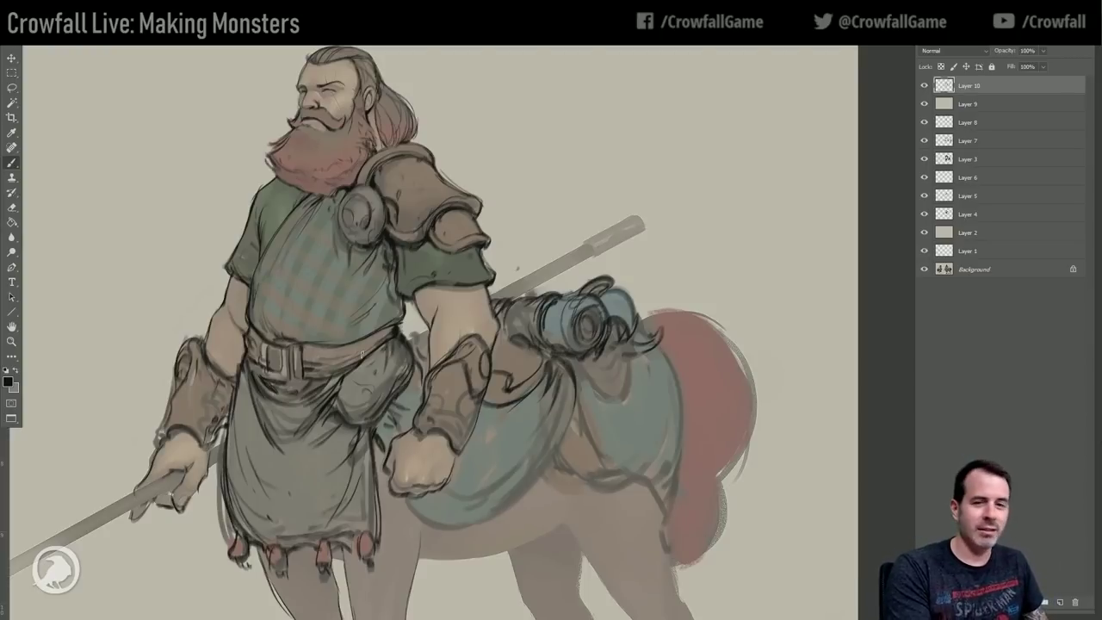
Sample tones from the armour and tunic and retouch the lines on the tunic and around the belt pouch.
left_click(15, 74)
left_click_drag(350, 332, 344, 298)
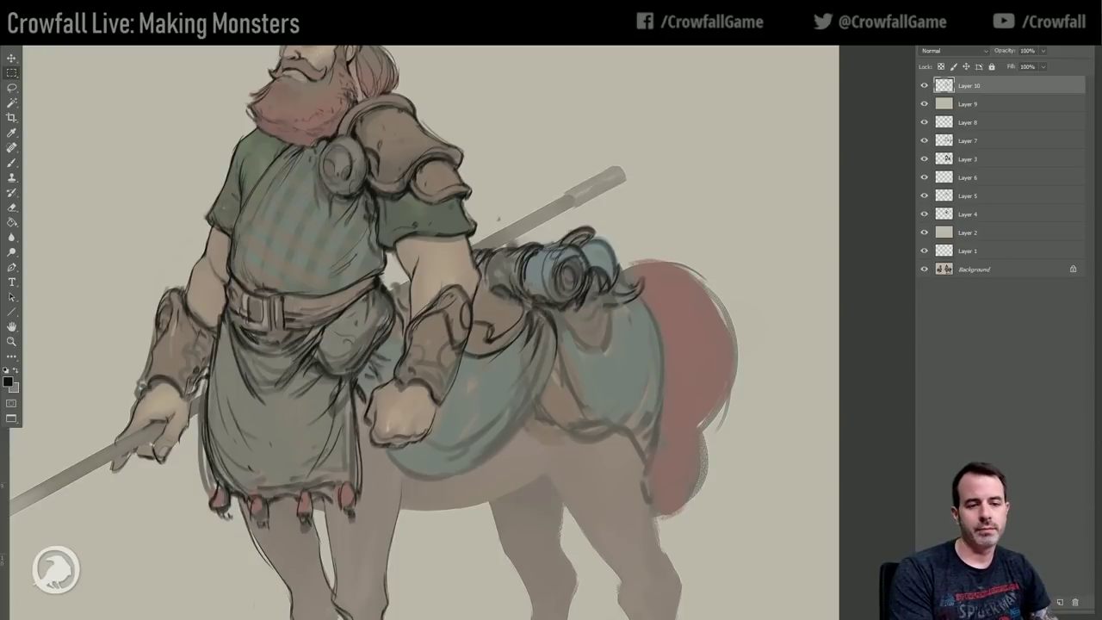
left_click(11, 162)
left_click(367, 200, "alt")
mouse_move(247, 261)
left_mouse_down()
mouse_move(250, 249)
mouse_move(259, 263)
mouse_move(263, 210)
left_mouse_up()
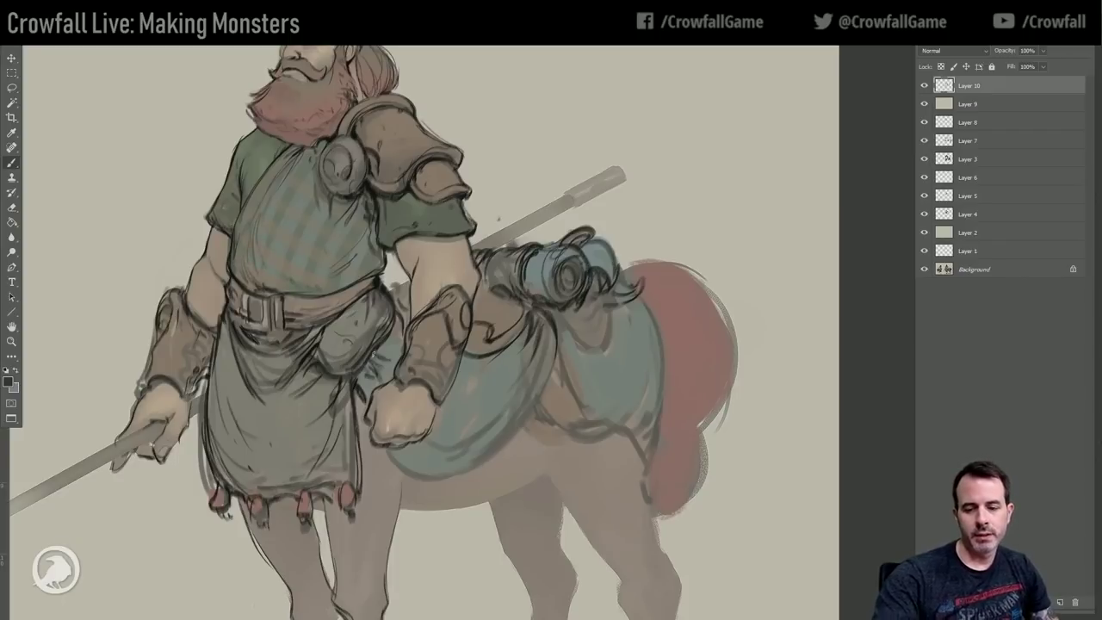
left_click(379, 296, "alt")
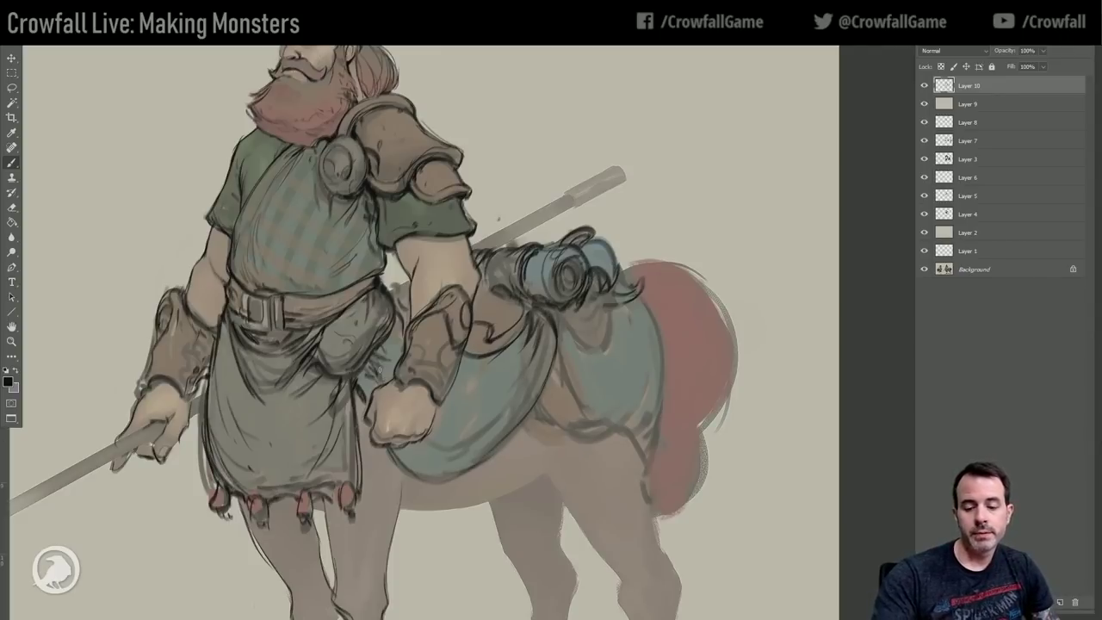
left_click_drag(356, 377, 373, 350)
left_click_drag(360, 378, 374, 352)
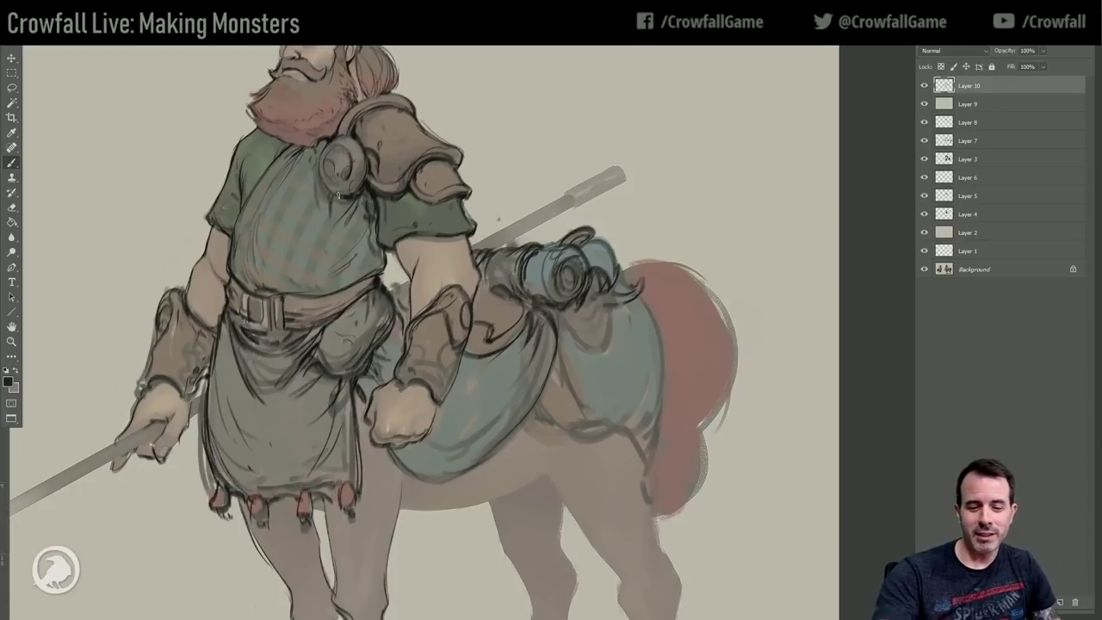
left_click(221, 316, "alt")
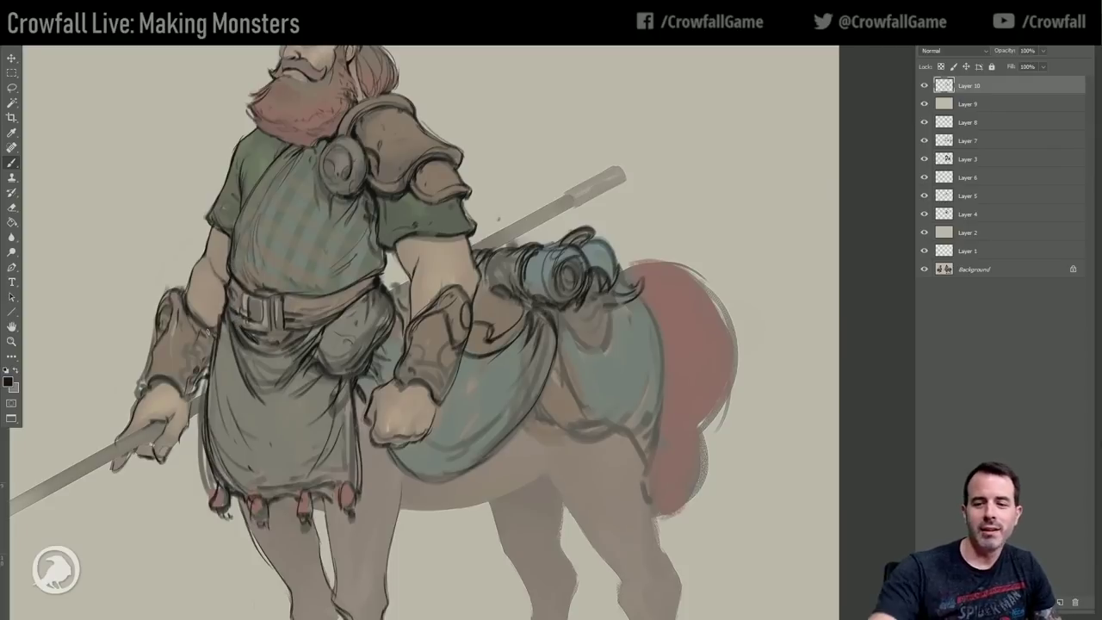
left_click(369, 183, "alt")
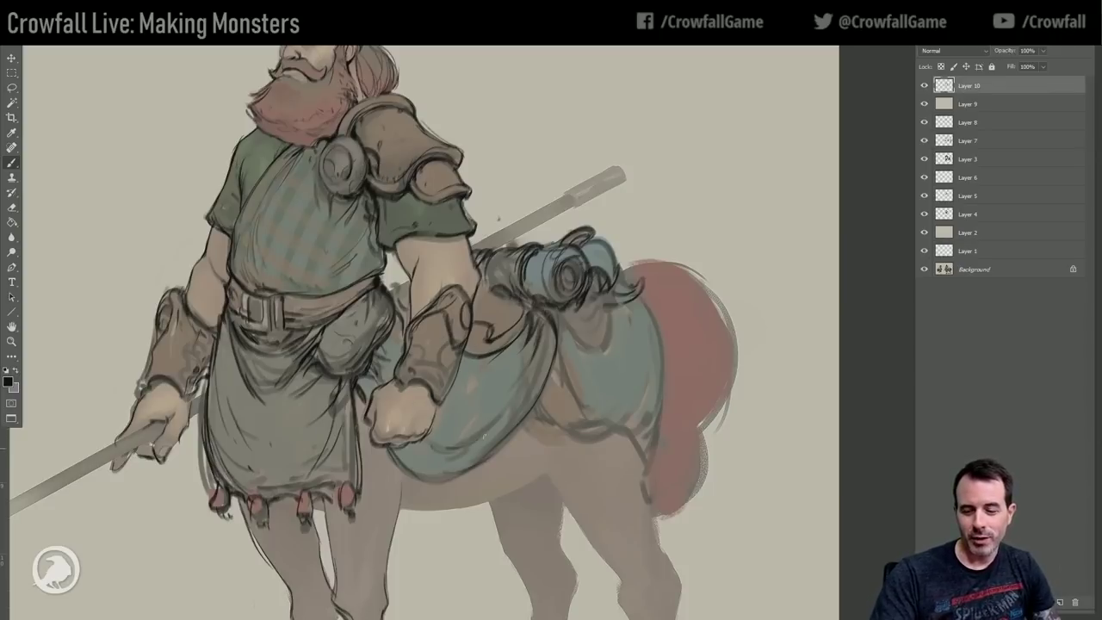
Darken the edge of the front saddle blanket drape and draw fold lines across its cloth.
mouse_move(542, 329)
left_mouse_down()
mouse_move(527, 422)
mouse_move(481, 465)
mouse_move(478, 454)
left_mouse_up()
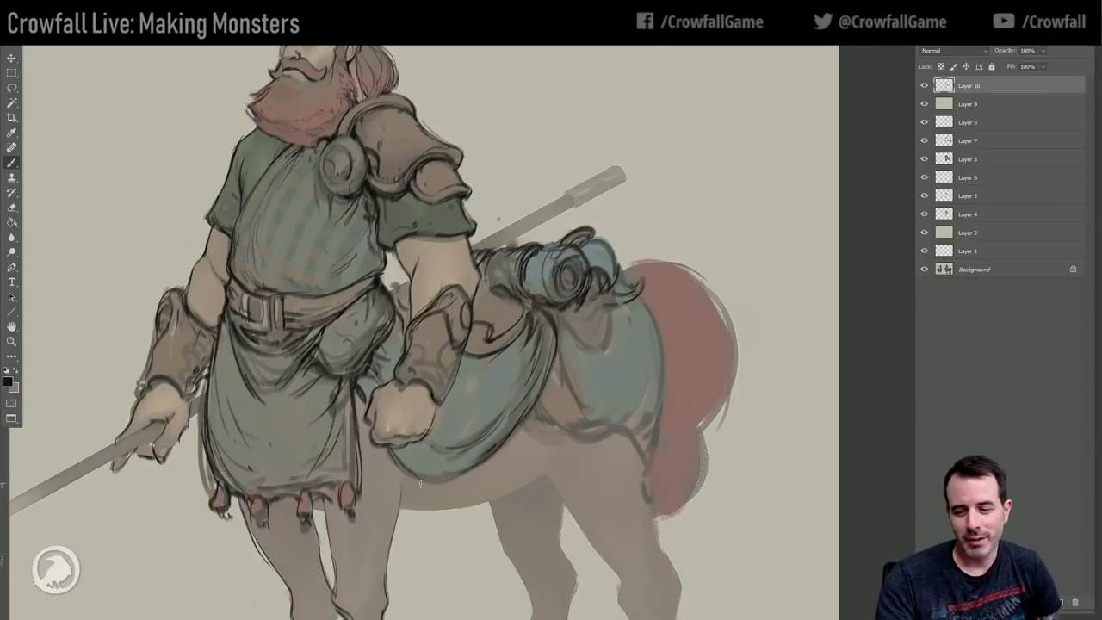
left_click_drag(528, 366, 476, 412)
mouse_move(476, 365)
left_mouse_down()
mouse_move(520, 360)
mouse_move(508, 377)
left_mouse_up()
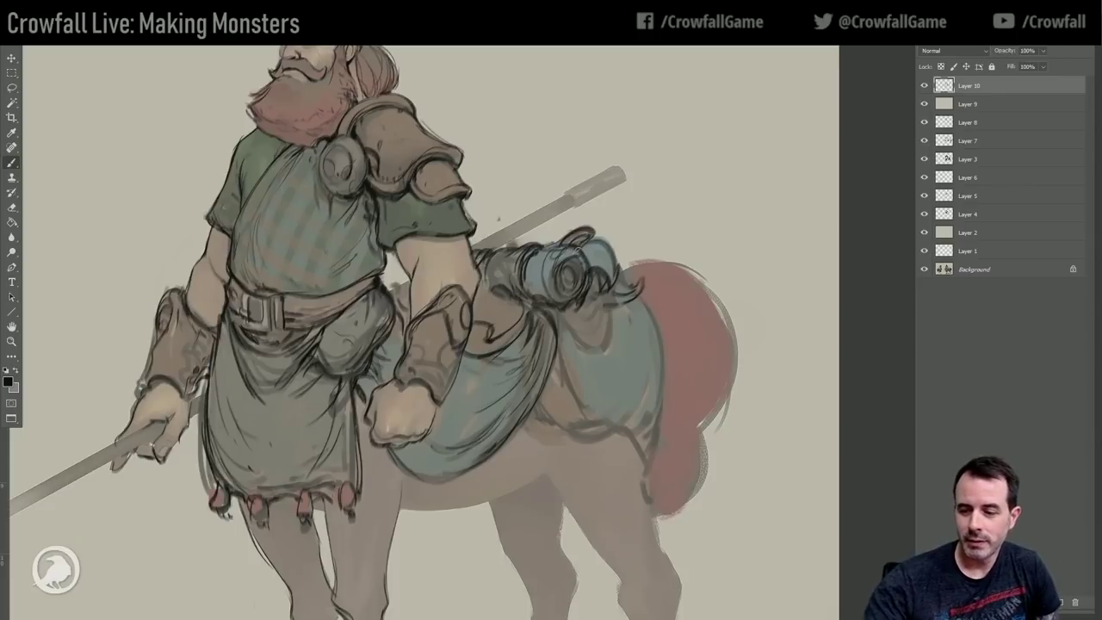
Draw black contours and folds on the rear saddle blanket and the bundle under the bedroll, and darken the area beside the belt pouch.
mouse_move(561, 311)
left_mouse_down()
mouse_move(590, 346)
mouse_move(607, 321)
mouse_move(601, 351)
mouse_move(542, 441)
left_mouse_up()
left_click_drag(645, 303, 613, 429)
left_click_drag(647, 323, 605, 420)
left_click_drag(647, 373, 609, 410)
mouse_move(411, 312)
left_mouse_down()
mouse_move(375, 351)
mouse_move(389, 351)
left_mouse_up()
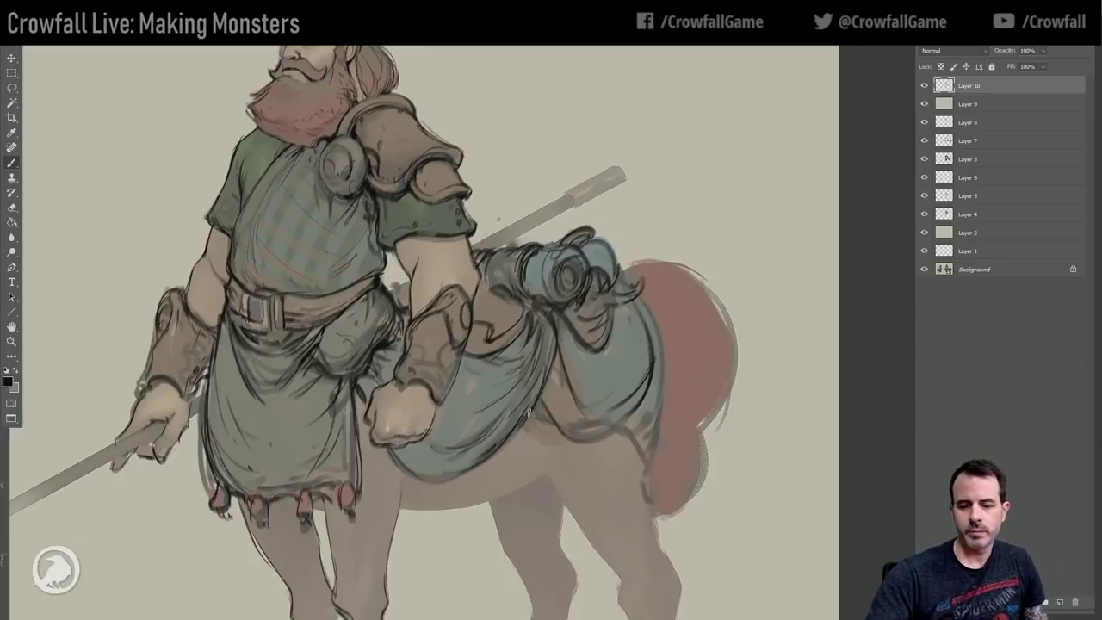
Outline the horse's belly and the upper contours of the near hind leg in black.
left_click_drag(492, 399, 515, 296)
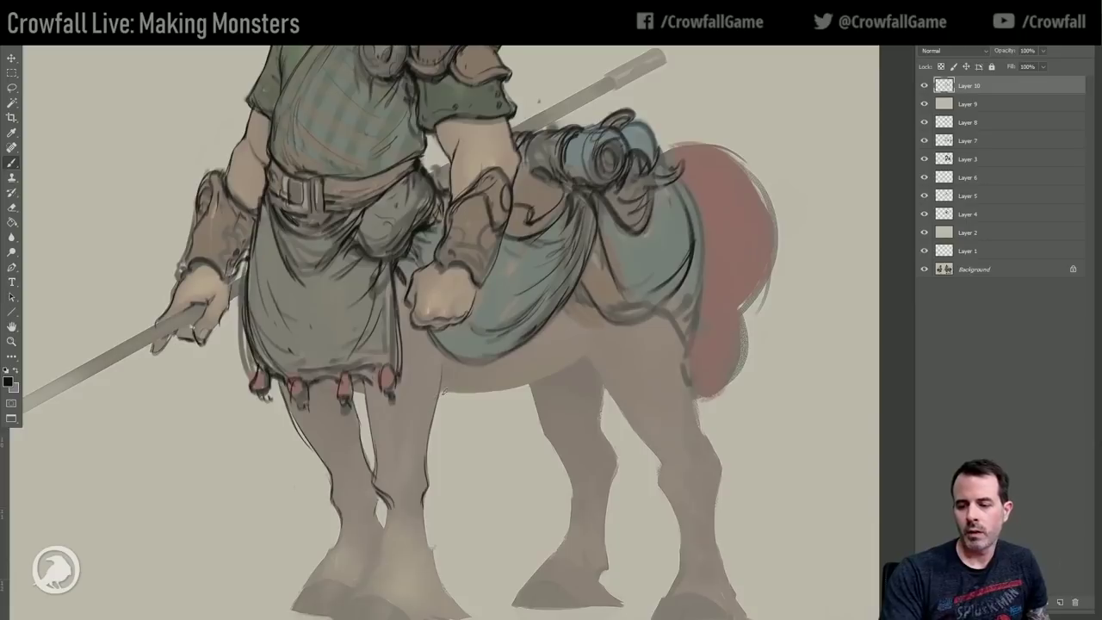
mouse_move(643, 370)
left_mouse_down()
mouse_move(468, 443)
mouse_move(458, 433)
left_mouse_up()
left_click_drag(384, 392, 482, 526)
left_click_drag(413, 411, 492, 527)
left_click_drag(503, 401, 514, 477)
mouse_move(508, 427)
left_mouse_down()
mouse_move(549, 528)
mouse_move(509, 366)
mouse_move(492, 422)
left_mouse_up()
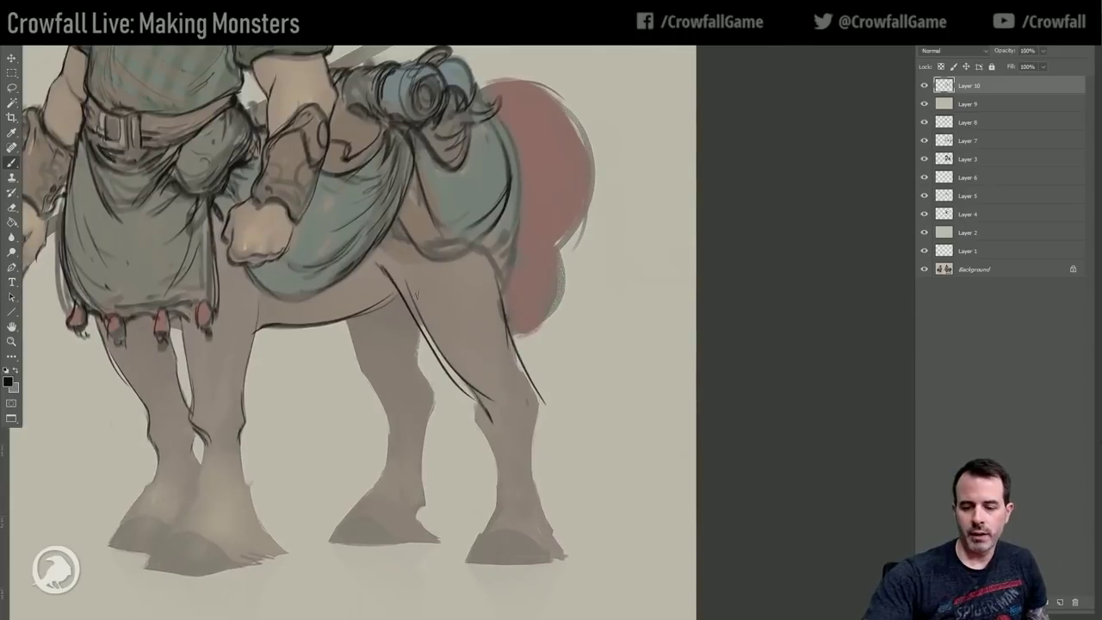
Outline the far hind leg and continue the near hind leg's contours down to the hoof.
left_click_drag(348, 315, 391, 430)
mouse_move(415, 332)
left_mouse_down()
mouse_move(435, 401)
mouse_move(421, 473)
left_mouse_up()
left_click_drag(393, 402, 379, 487)
left_click_drag(427, 432, 424, 500)
left_click_drag(475, 401, 499, 525)
mouse_move(500, 449)
left_mouse_down()
mouse_move(508, 532)
mouse_move(494, 522)
left_mouse_up()
left_click_drag(544, 401, 533, 456)
left_click_drag(534, 430, 564, 560)
left_click_drag(530, 399, 558, 537)
Draw the red tail's outline, flowing hair strands and the spiral curl at its lower end.
mouse_move(506, 227)
left_mouse_down()
mouse_move(536, 213)
mouse_move(602, 277)
left_mouse_up()
left_click_drag(517, 251, 543, 351)
left_click_drag(529, 270, 542, 363)
left_click_drag(543, 299, 523, 384)
mouse_move(539, 348)
left_mouse_down()
mouse_move(506, 379)
mouse_move(528, 401)
mouse_move(520, 442)
left_mouse_up()
mouse_move(533, 219)
left_mouse_down()
mouse_move(593, 253)
mouse_move(581, 363)
left_mouse_up()
left_click_drag(621, 284, 595, 375)
left_click_drag(614, 329, 541, 380)
left_click_drag(614, 336, 541, 398)
left_click_drag(589, 353, 555, 399)
left_click_drag(623, 325, 549, 415)
mouse_move(610, 364)
left_mouse_down()
mouse_move(560, 438)
mouse_move(571, 398)
mouse_move(570, 430)
left_mouse_up()
left_click_drag(586, 387, 534, 465)
mouse_move(571, 384)
left_mouse_down()
mouse_move(569, 453)
mouse_move(540, 427)
mouse_move(564, 396)
mouse_move(556, 422)
mouse_move(570, 392)
mouse_move(582, 425)
mouse_move(536, 471)
left_mouse_up()
left_click_drag(593, 350, 544, 365)
left_click_drag(616, 314, 552, 348)
mouse_move(607, 257)
left_mouse_down()
mouse_move(611, 306)
mouse_move(587, 383)
left_mouse_up()
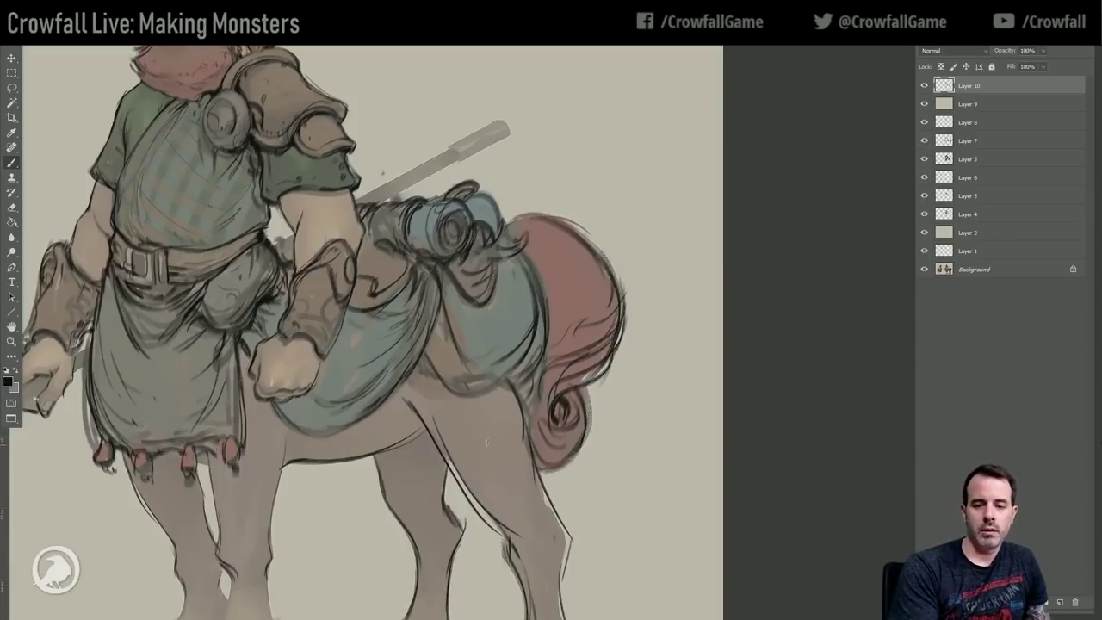
Flip the view horizontally and bring the mirrored bearded centaur back into sight.
left_click_drag(420, 305, 490, 472)
key("F2")
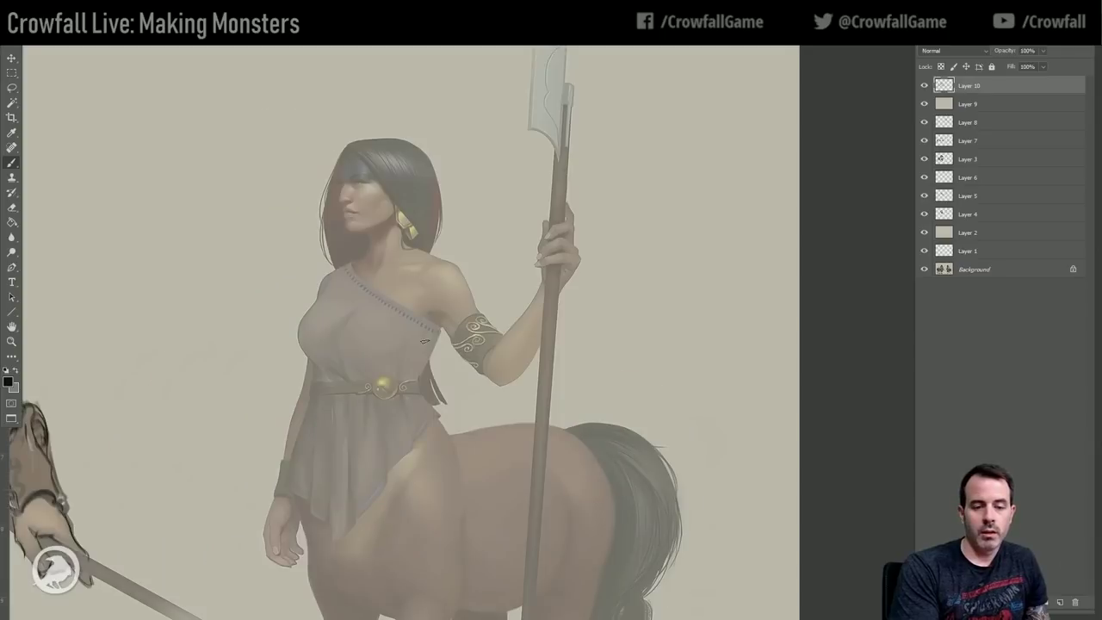
mouse_move(212, 349)
left_mouse_down()
mouse_move(345, 395)
mouse_move(649, 357)
left_mouse_up()
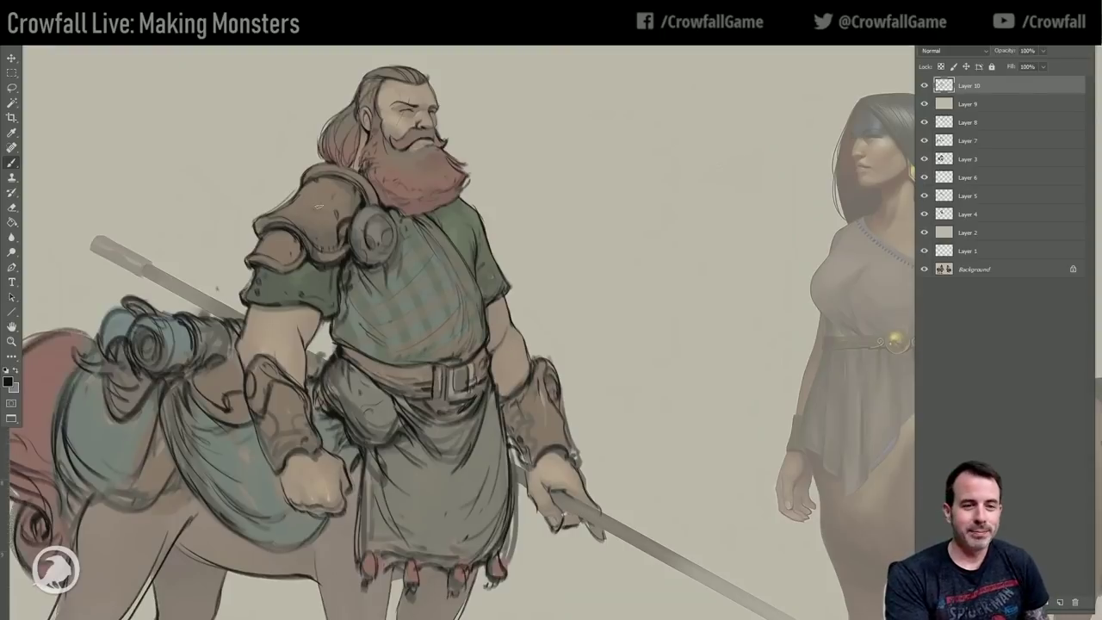
Retouch the line work along the hem and side edge of the apron and beside the bracer holding the staff.
left_click(13, 73)
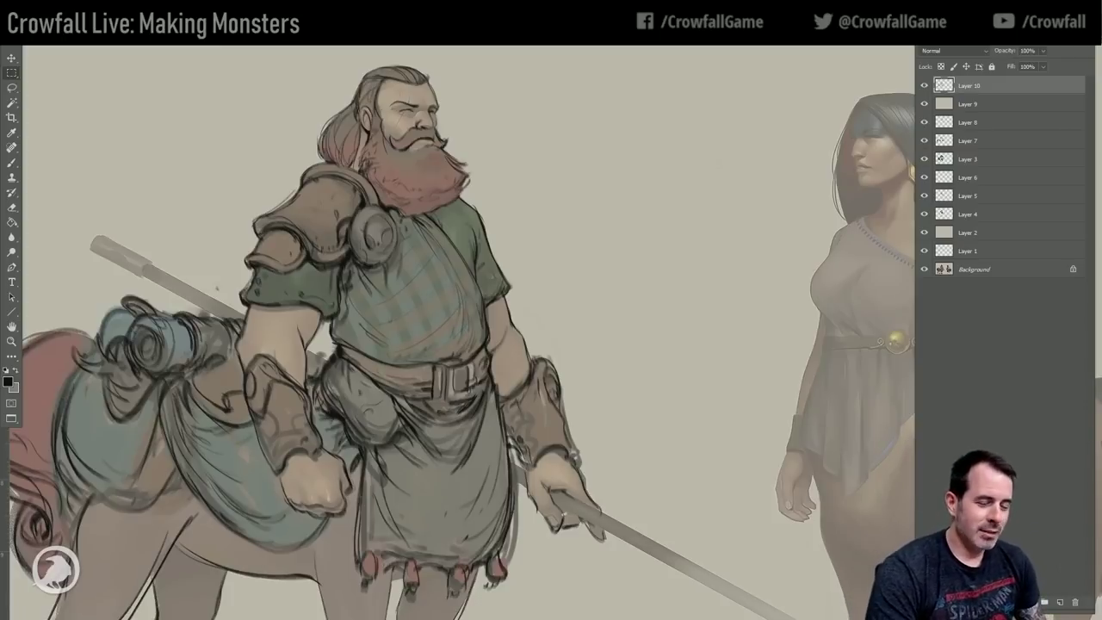
left_click(11, 340)
left_click(68, 346, "alt")
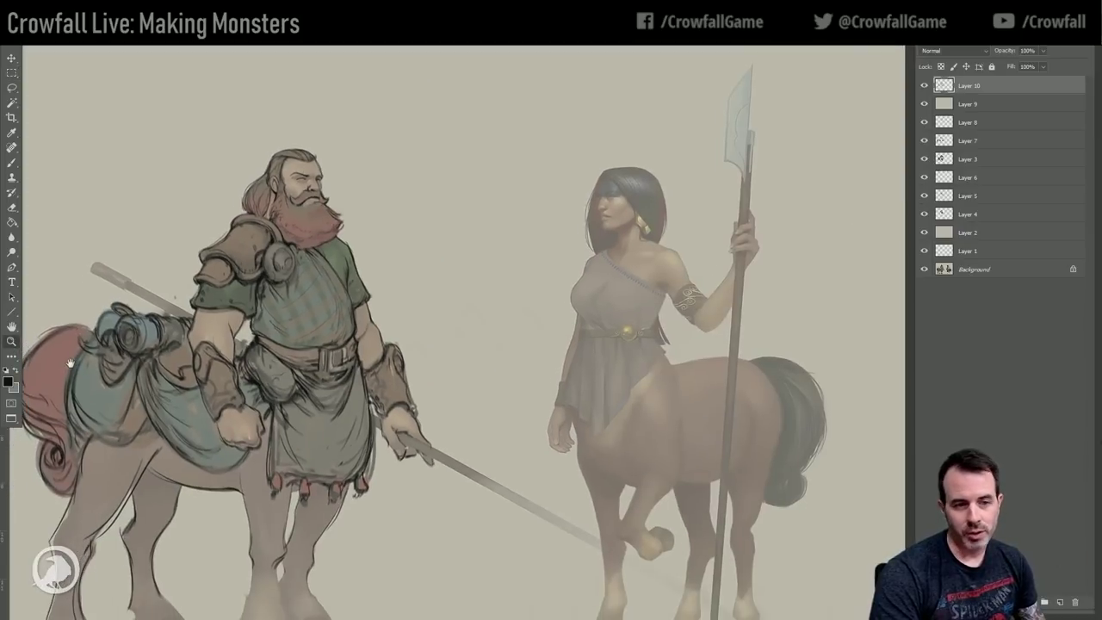
left_click(12, 162)
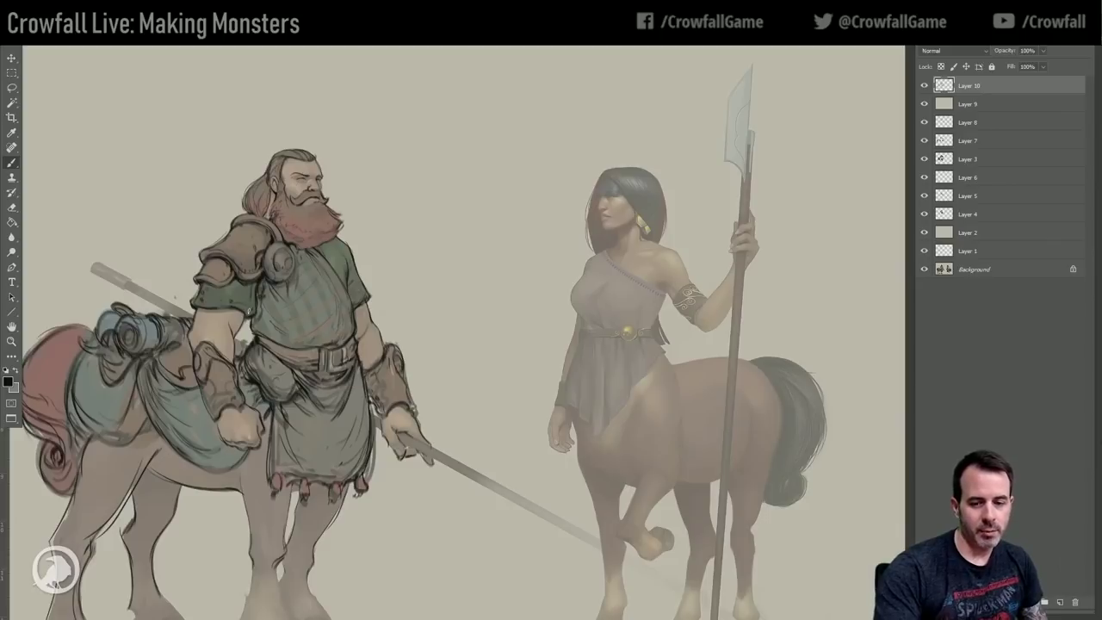
left_click_drag(276, 456, 299, 467)
left_click_drag(373, 412, 370, 480)
mouse_move(373, 442)
left_mouse_down()
mouse_move(369, 478)
mouse_move(371, 420)
left_mouse_up()
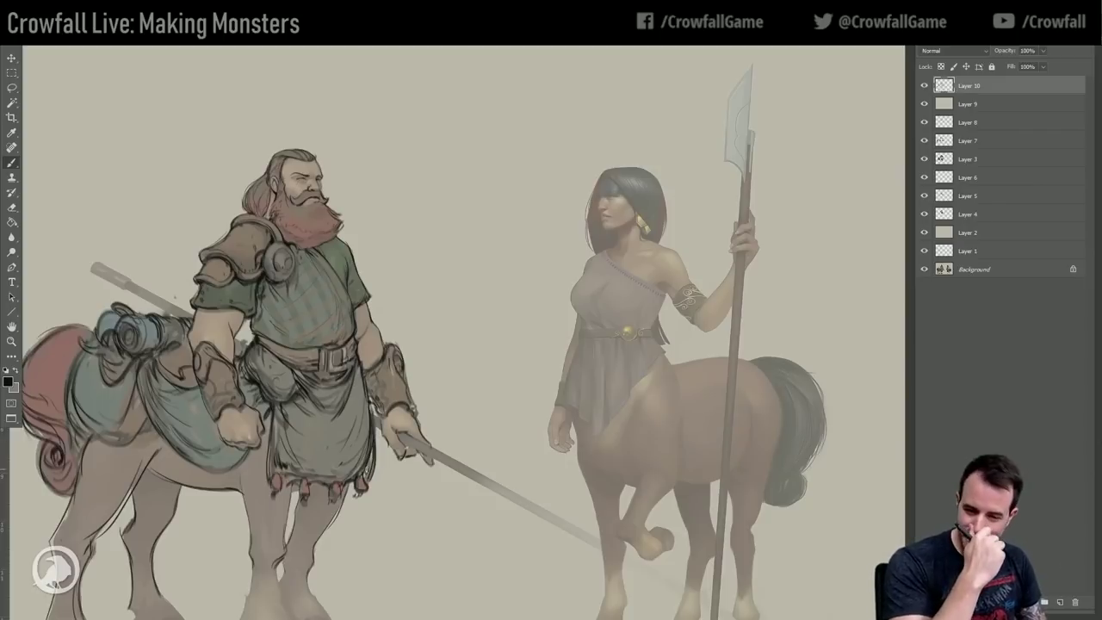
left_click_drag(385, 408, 396, 396)
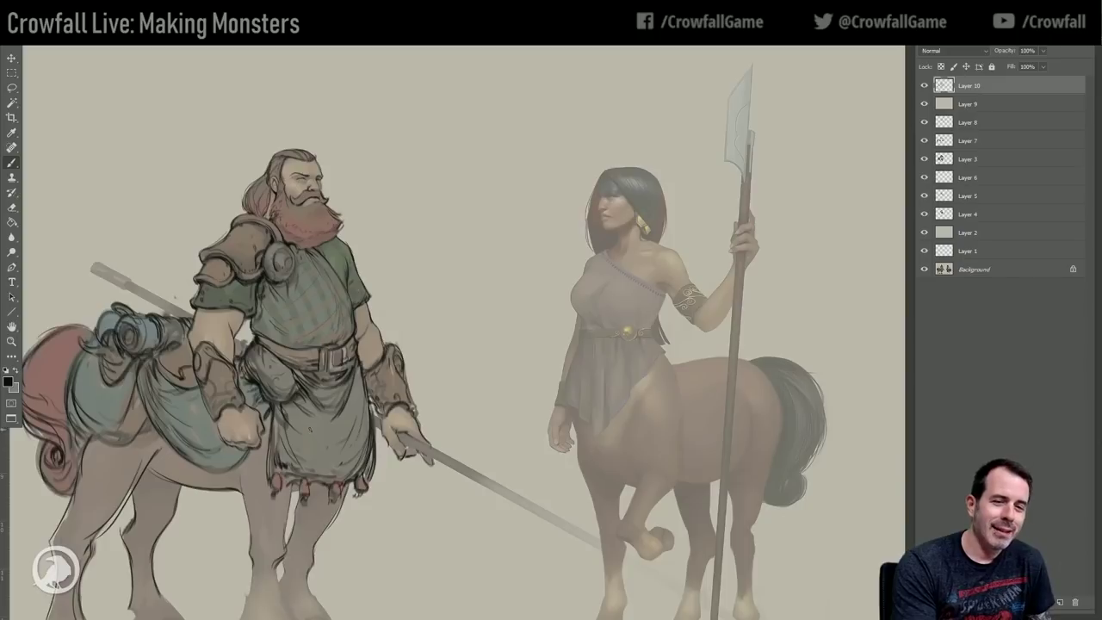
Sample a tone from the green sleeve on the staff-holding arm and retouch the sleeve's edge.
left_click(17, 73)
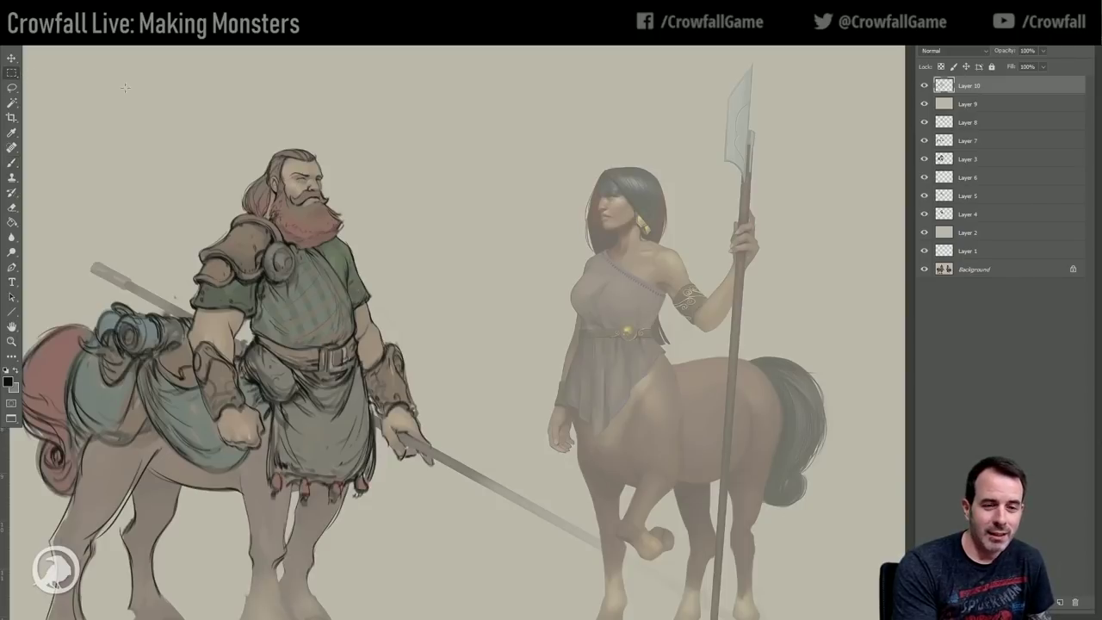
left_click(11, 341)
left_click(269, 198)
left_click(11, 162)
mouse_move(258, 284)
left_mouse_down()
mouse_move(469, 293)
mouse_move(451, 298)
left_mouse_up()
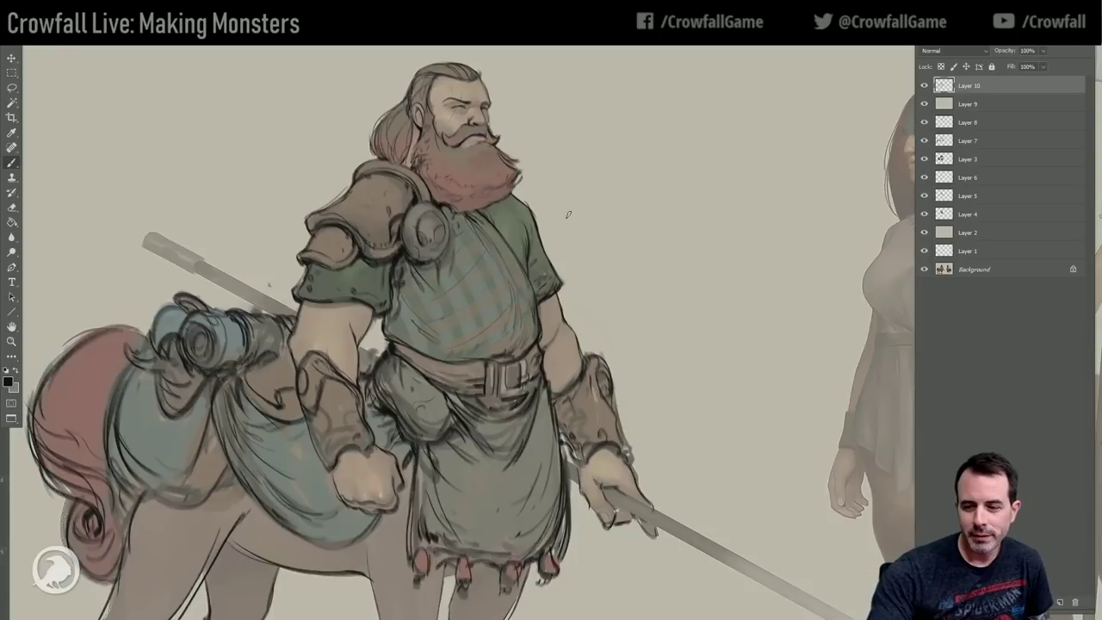
key("alt")
left_click(544, 287, "alt")
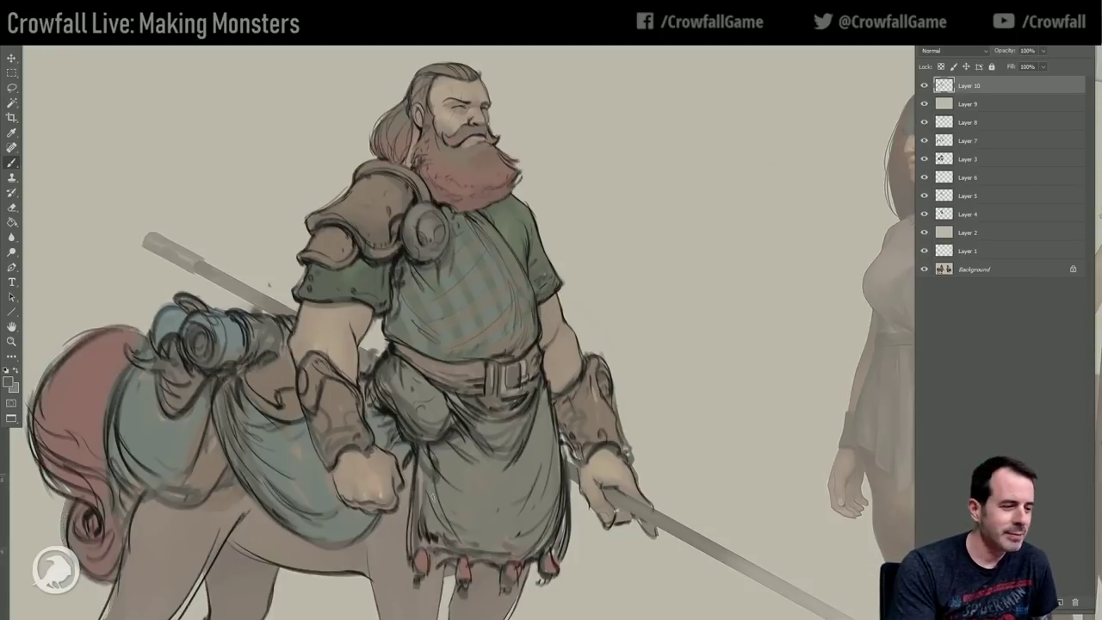
key("space")
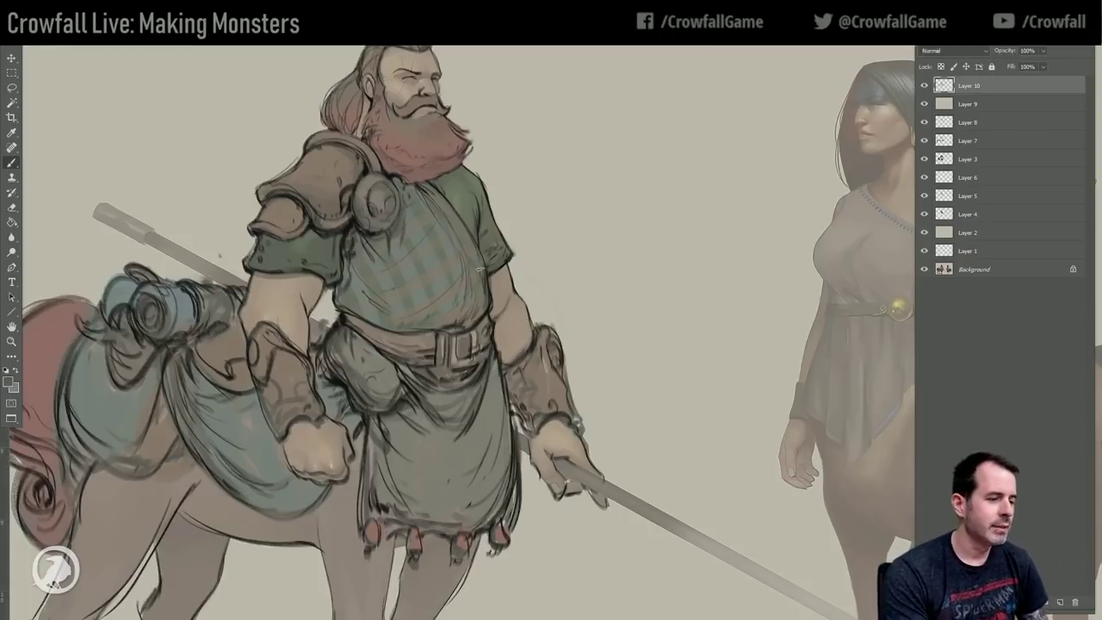
left_click_drag(504, 256, 494, 253)
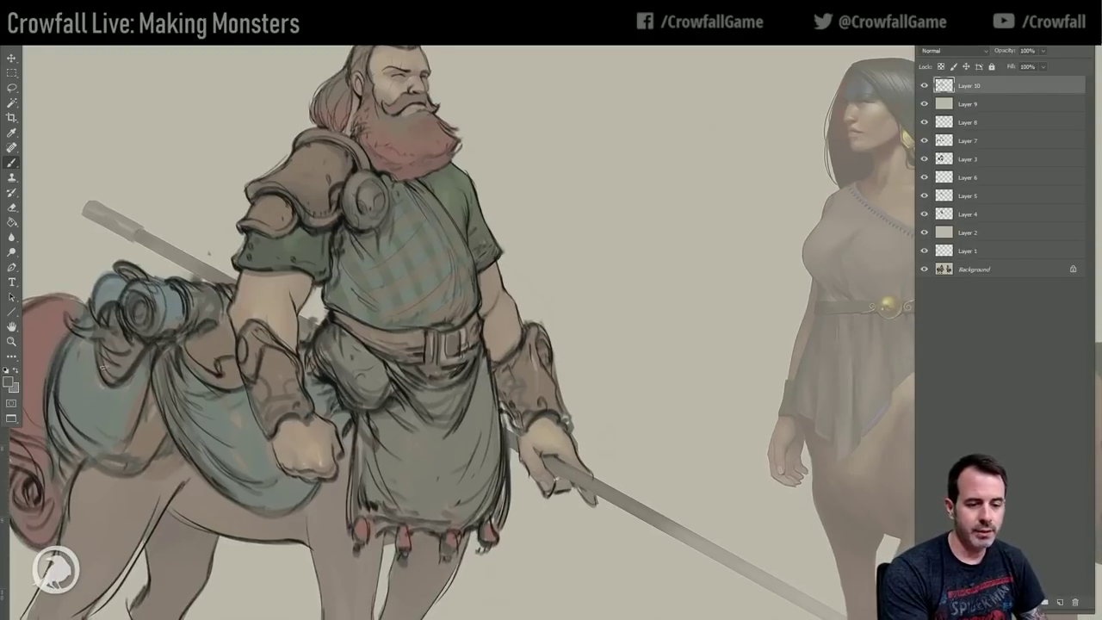
Examine the mirrored centaur's line work both as a whole figure and in close-up.
left_click(12, 341)
left_click(237, 258, "alt")
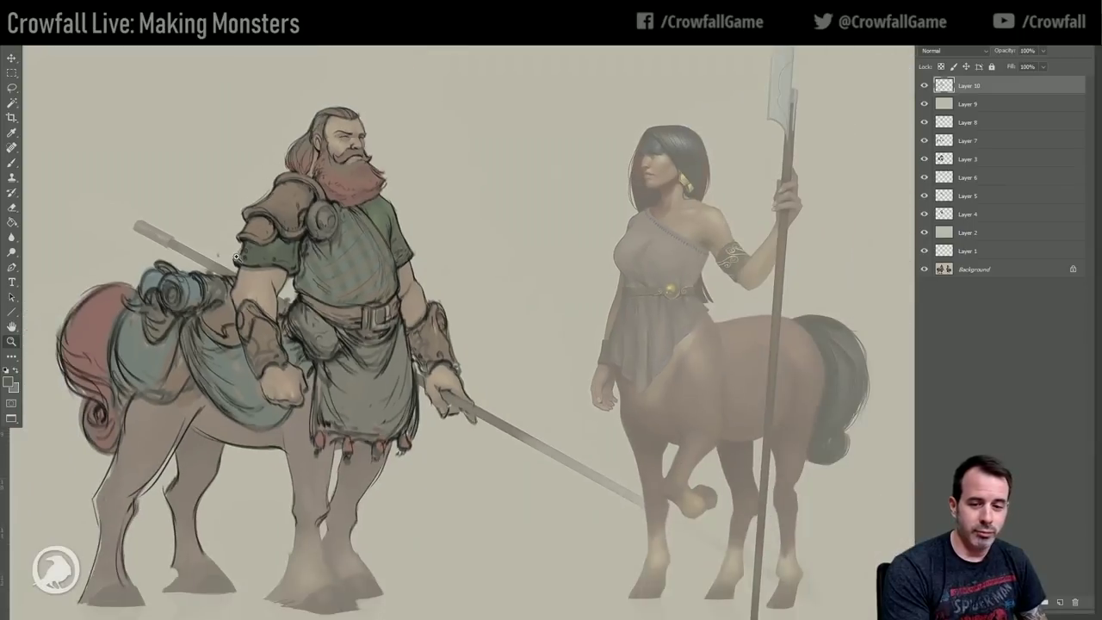
left_click_drag(224, 245, 243, 249)
left_click(153, 413)
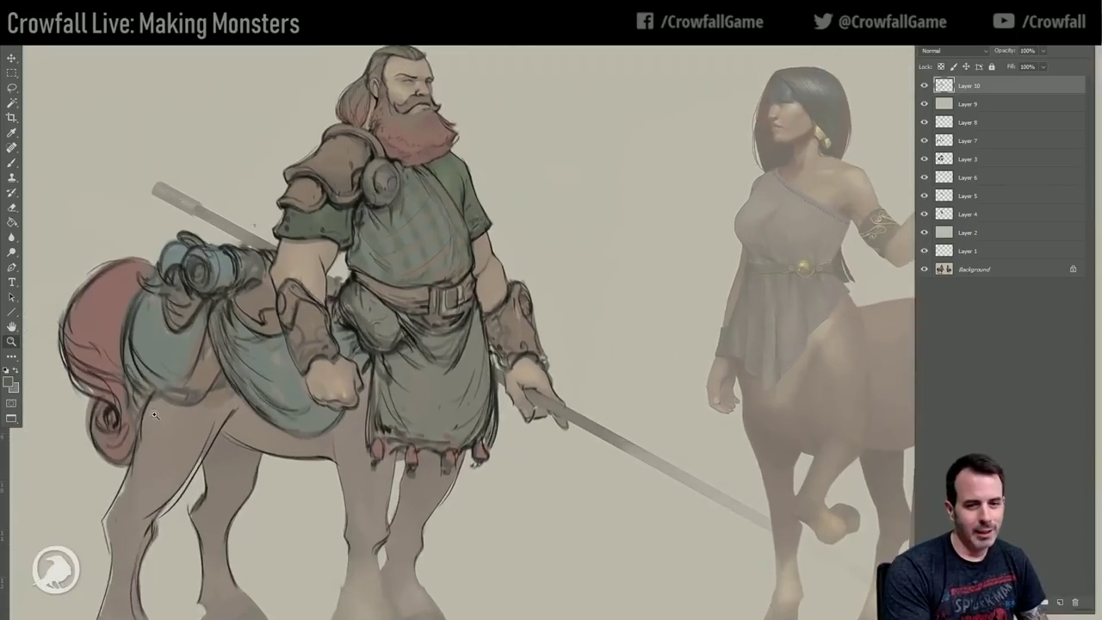
left_click(12, 164)
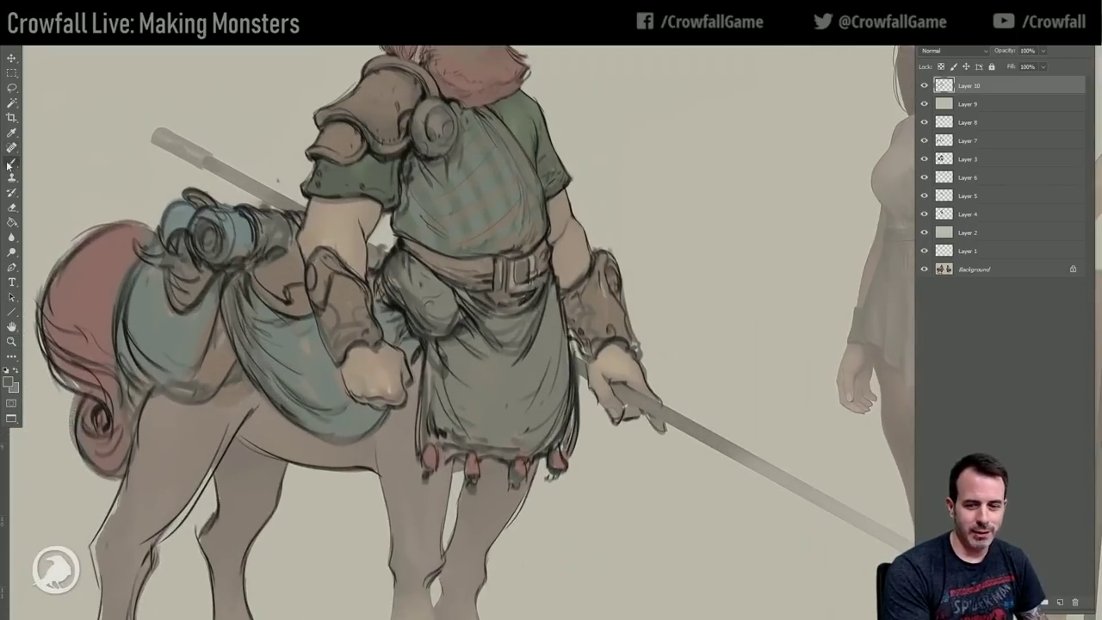
left_click_drag(226, 284, 307, 327)
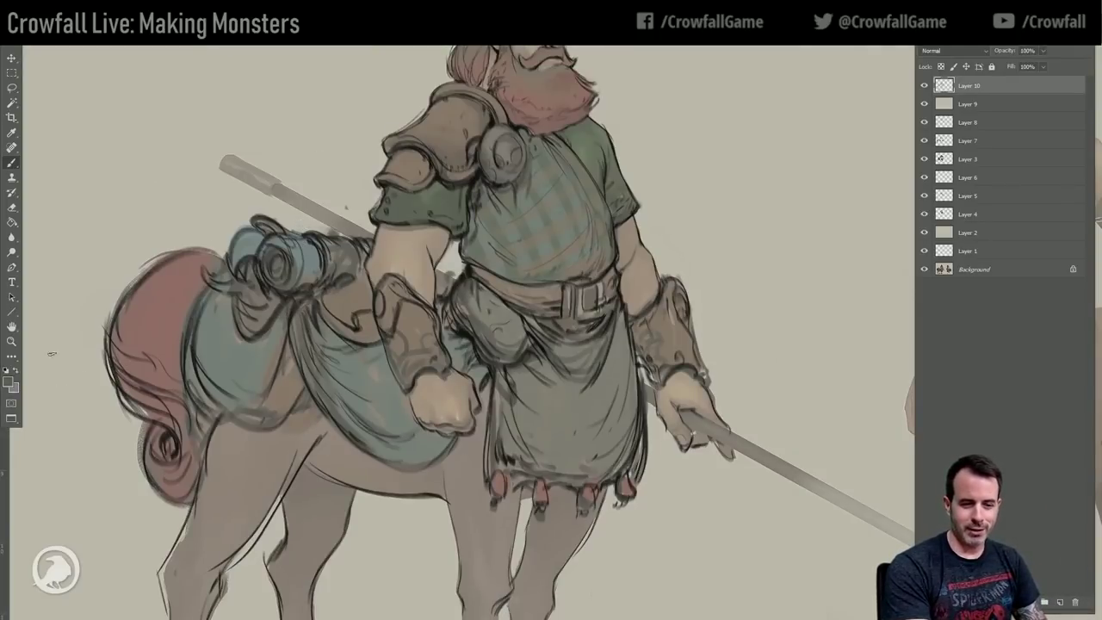
left_click(12, 342)
left_click(128, 307, "alt")
left_click_drag(299, 283, 290, 319)
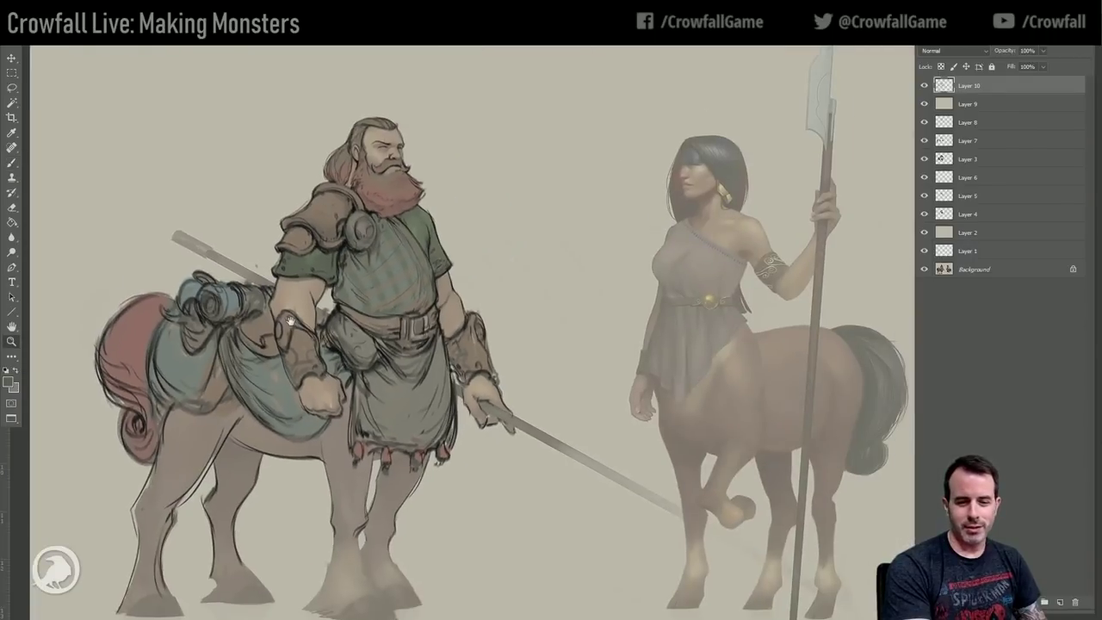
left_click(115, 273)
left_click_drag(284, 366, 241, 317)
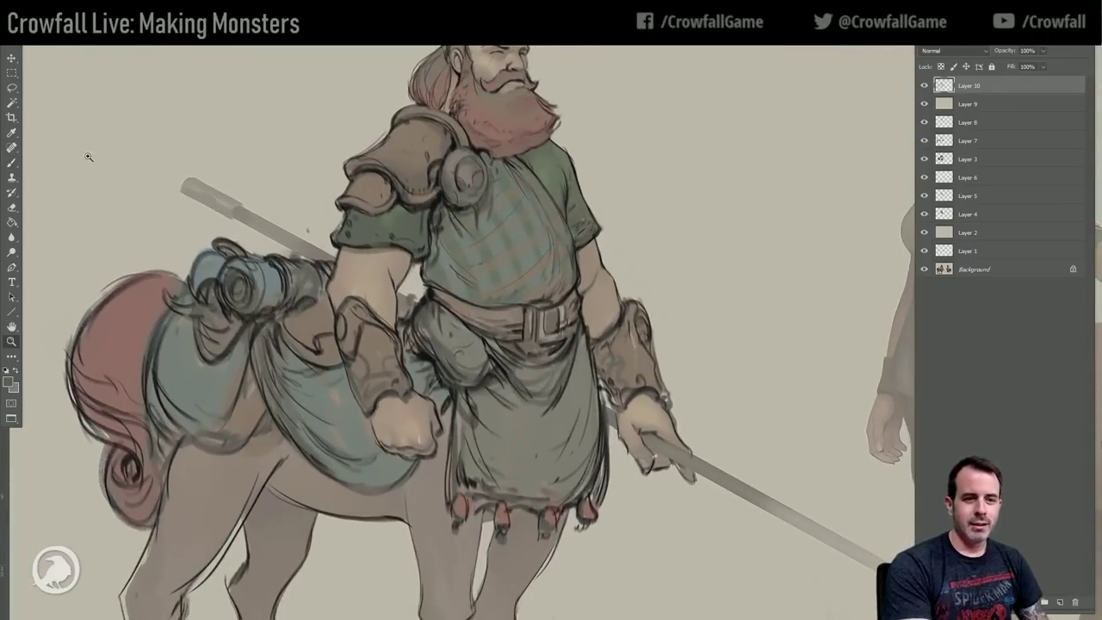
left_click(12, 163)
left_click_drag(568, 237, 533, 189)
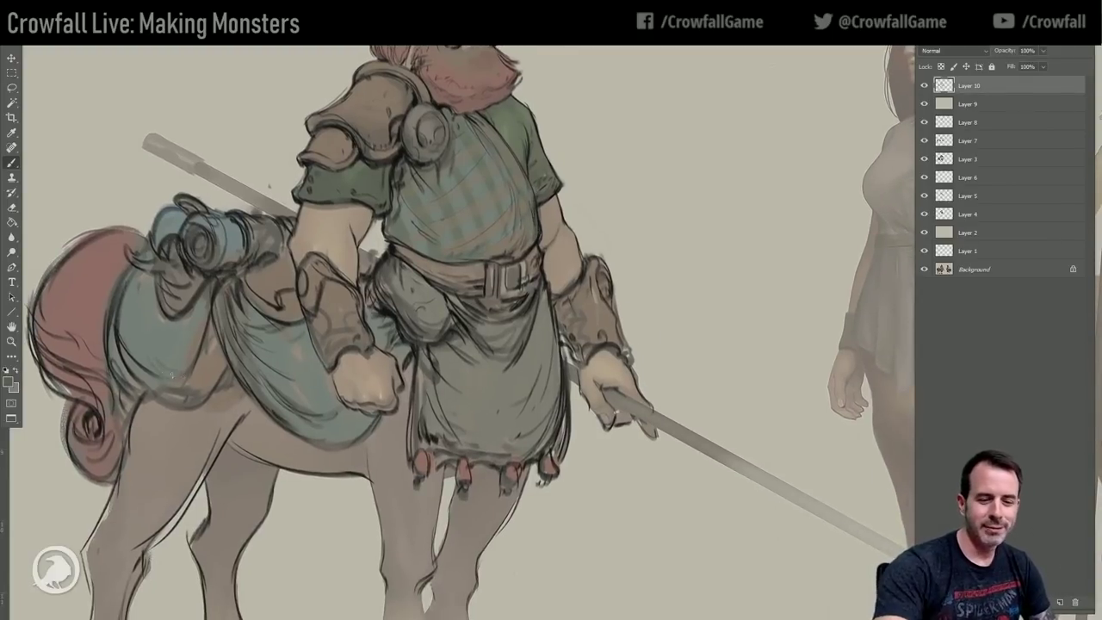
Set the foreground colour to black, hex 000000, and darken the lower edge of the rear saddle blanket.
left_click(9, 381)
left_click(580, 459)
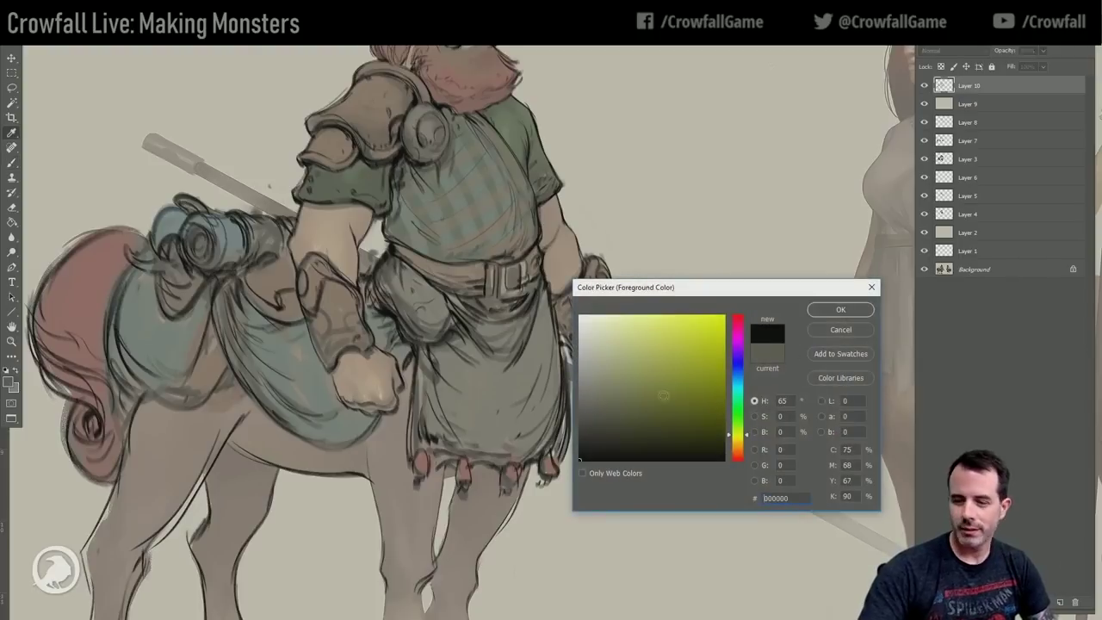
left_click(840, 310)
key("b")
mouse_move(148, 355)
left_mouse_down()
mouse_move(188, 379)
mouse_move(191, 402)
mouse_move(227, 370)
mouse_move(235, 376)
left_mouse_up()
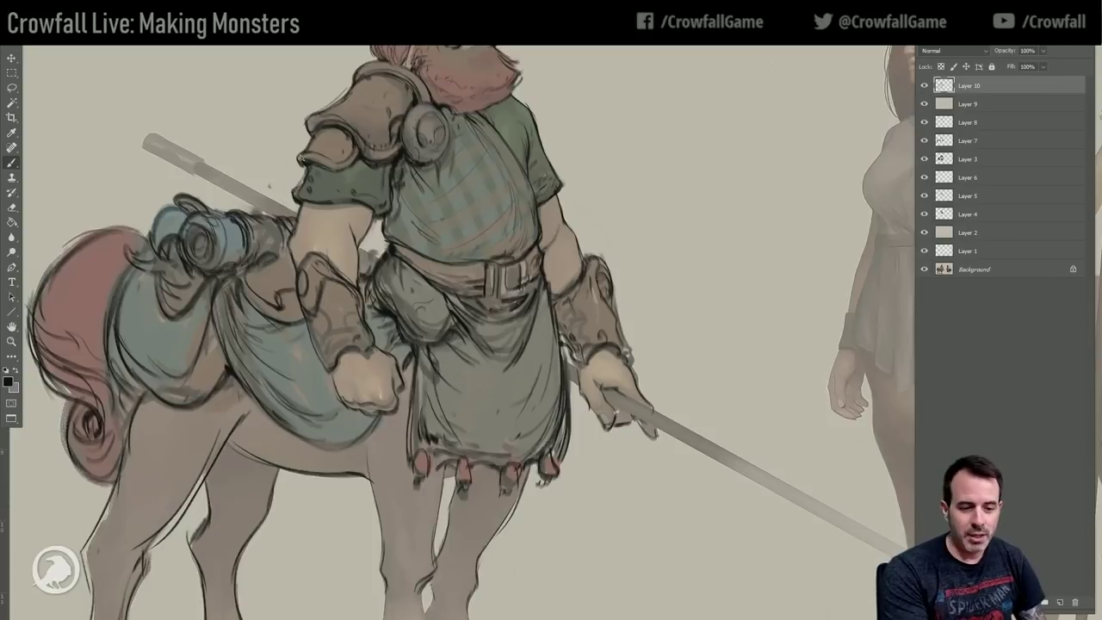
Compare the sketch with the original painting by isolating the Background layer, and restore the other layers' visibility.
key("ctrl+0")
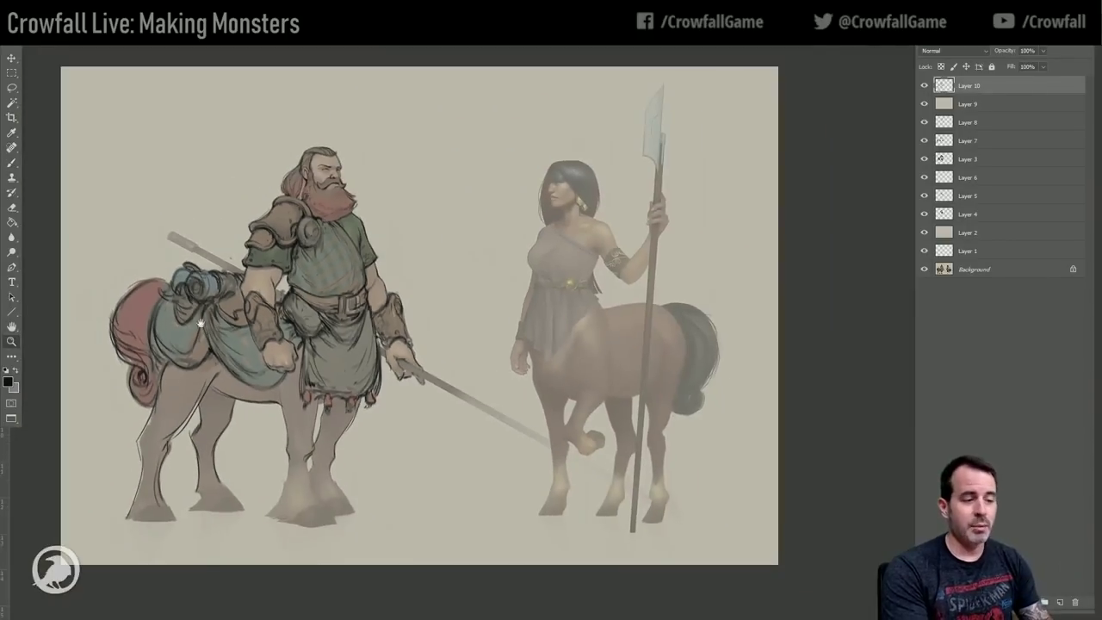
left_click(253, 331)
left_click_drag(258, 337, 458, 324)
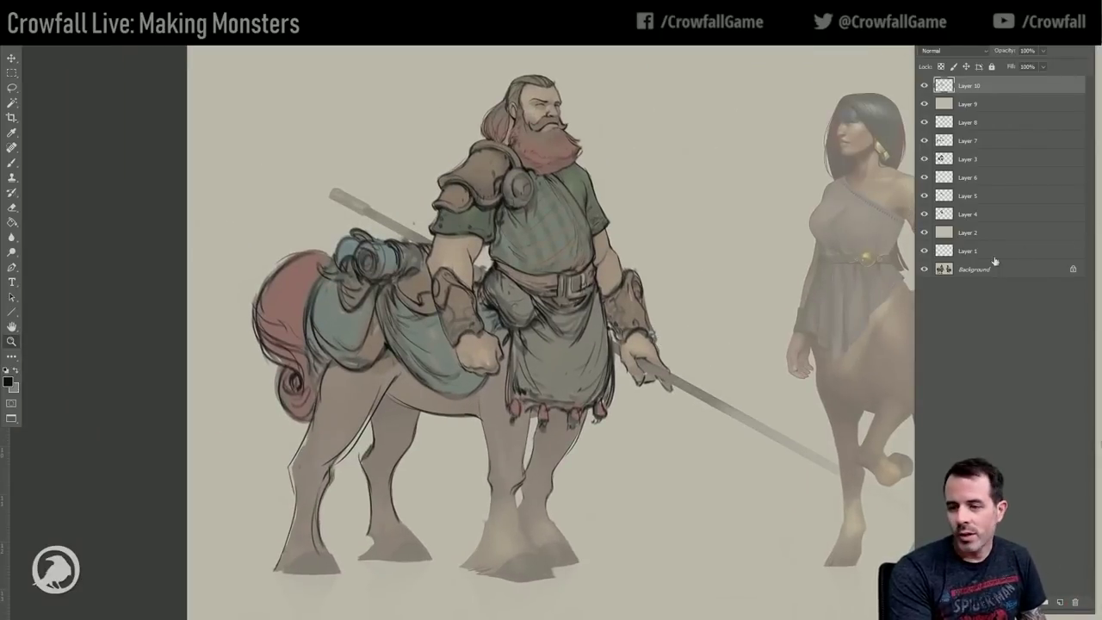
left_click(923, 270, "alt")
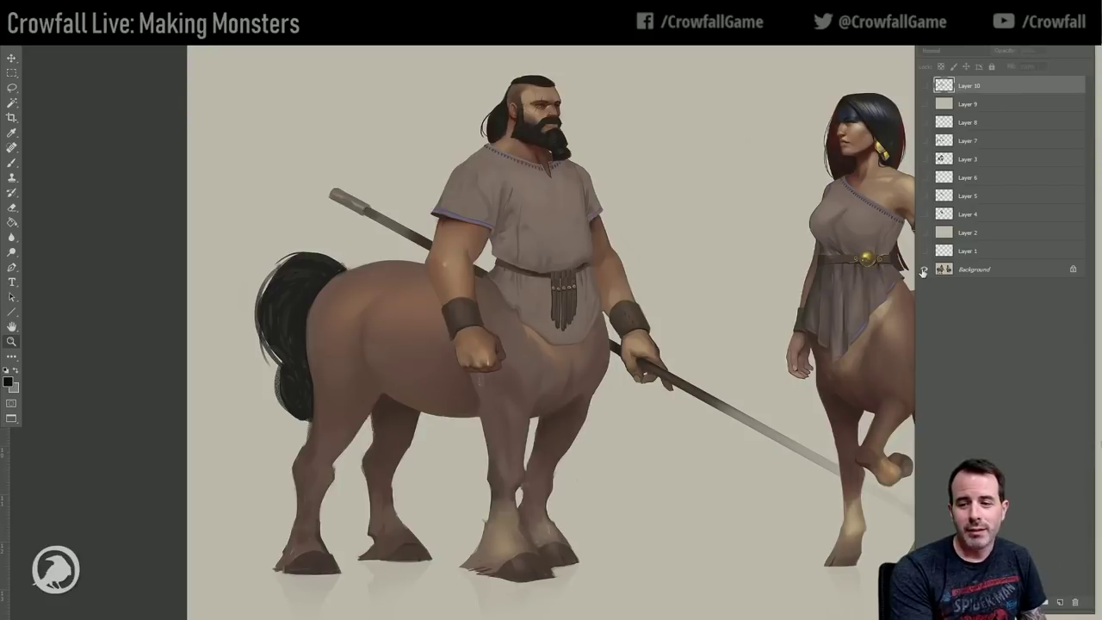
left_click(922, 269, "alt")
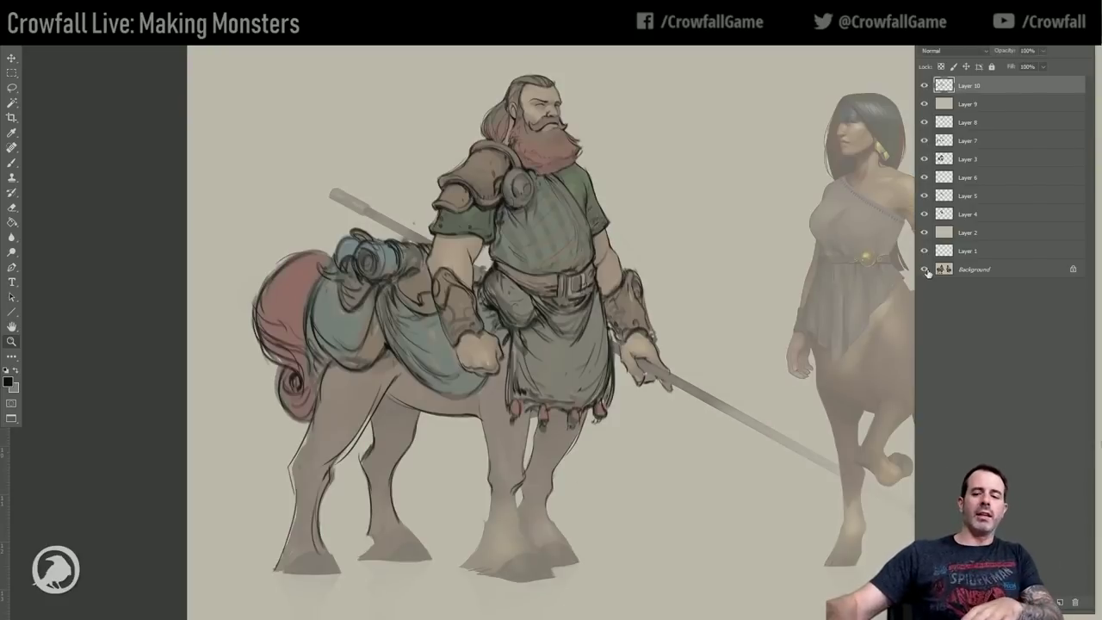